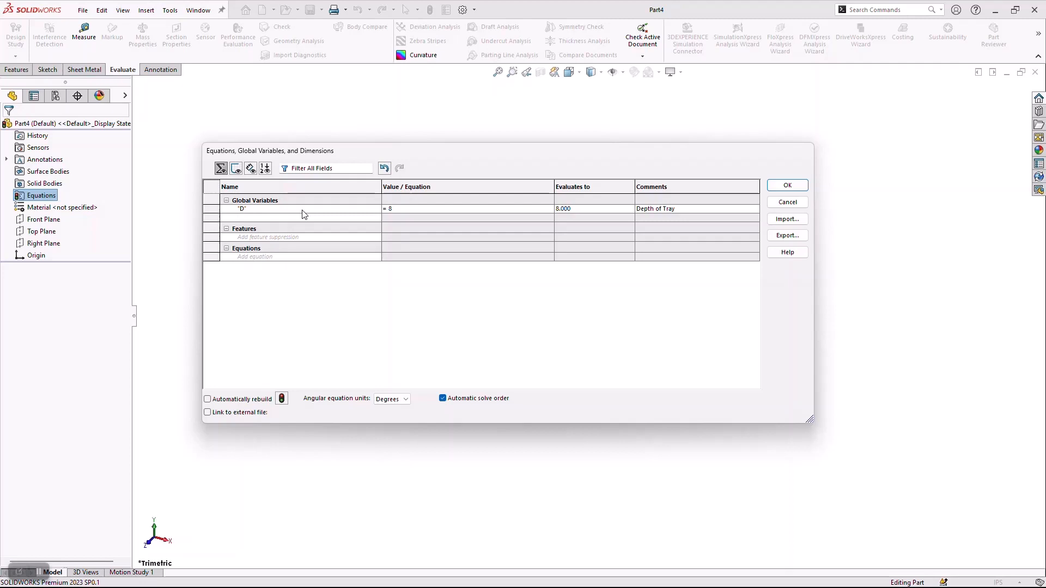
# Add a global variable H equal to "D" / 2 with the comment "Height of Tray".
pyautogui.write('H')
pyautogui.press('Tab')
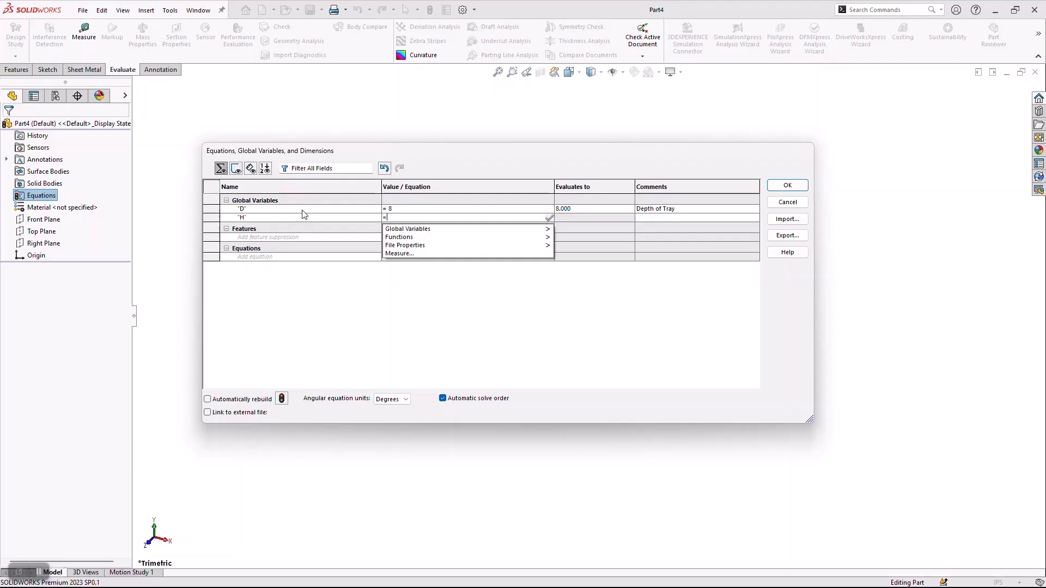
pyautogui.moveTo(472, 228)
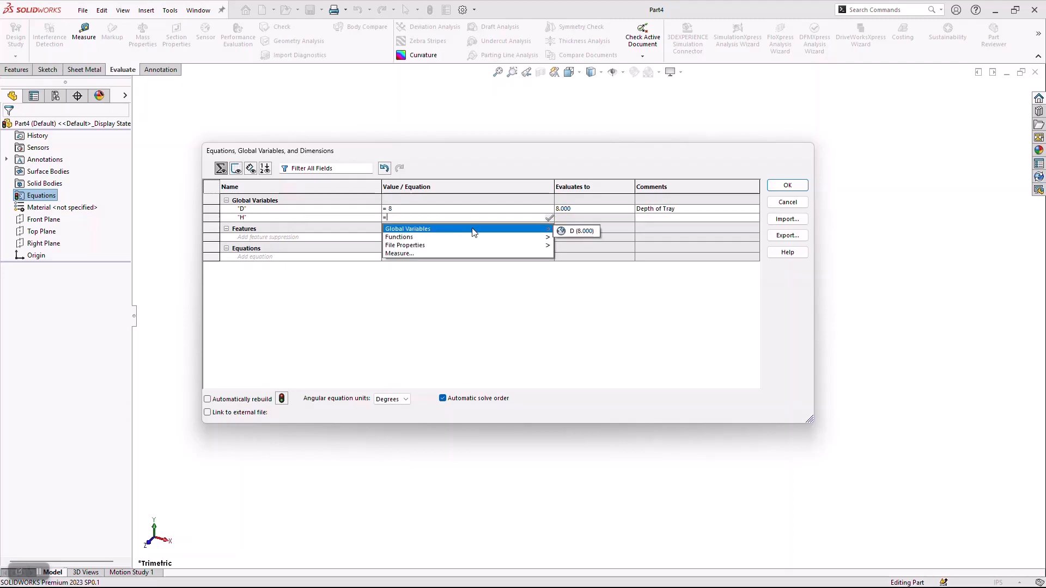
pyautogui.click(564, 229)
pyautogui.write('/2')
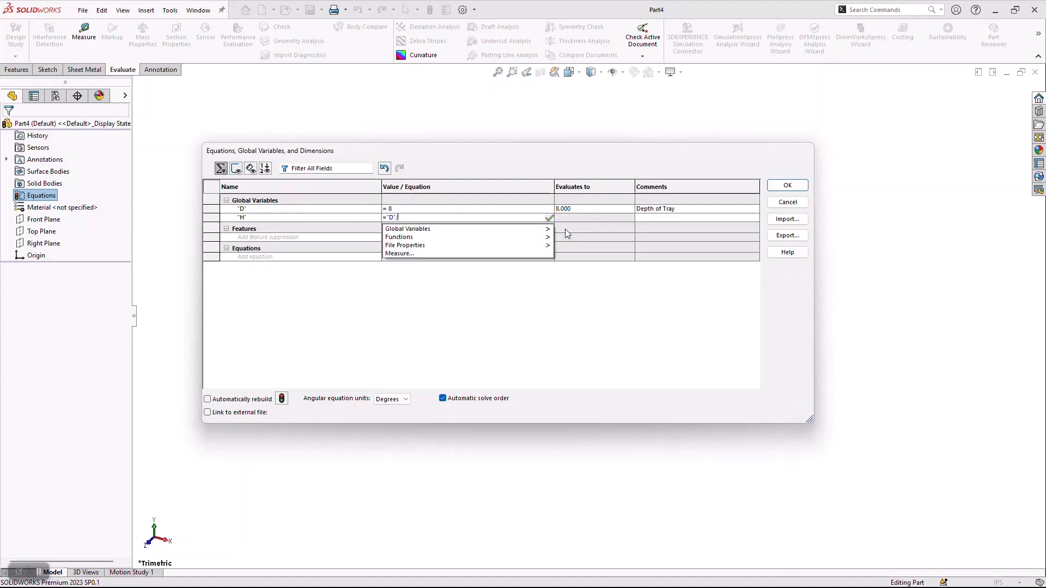
pyautogui.press('Tab')
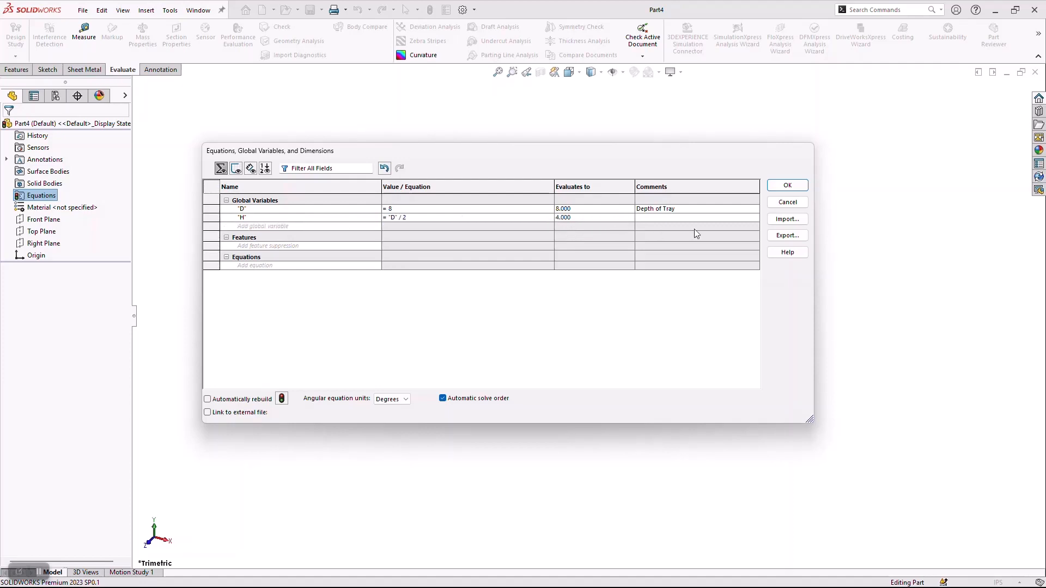
pyautogui.write('E')
pyautogui.press('BackSpace')
pyautogui.write('Height of Tray')
pyautogui.press('Return')
# Add a global variable F equal to .5 with a comment describing the standard flange length, and accept the equations.
pyautogui.write('F')
pyautogui.press('Tab')
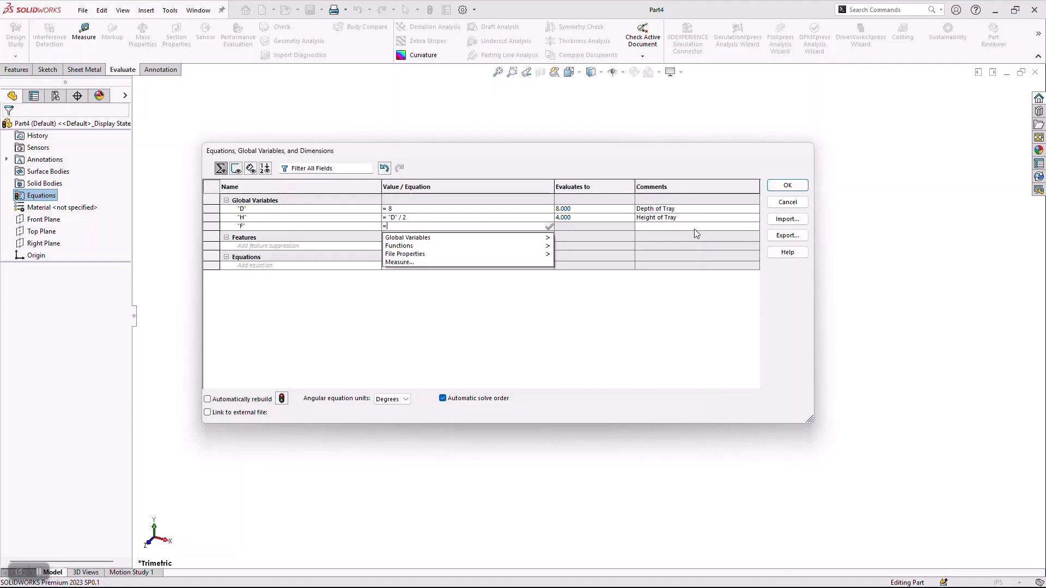
pyautogui.write('.5')
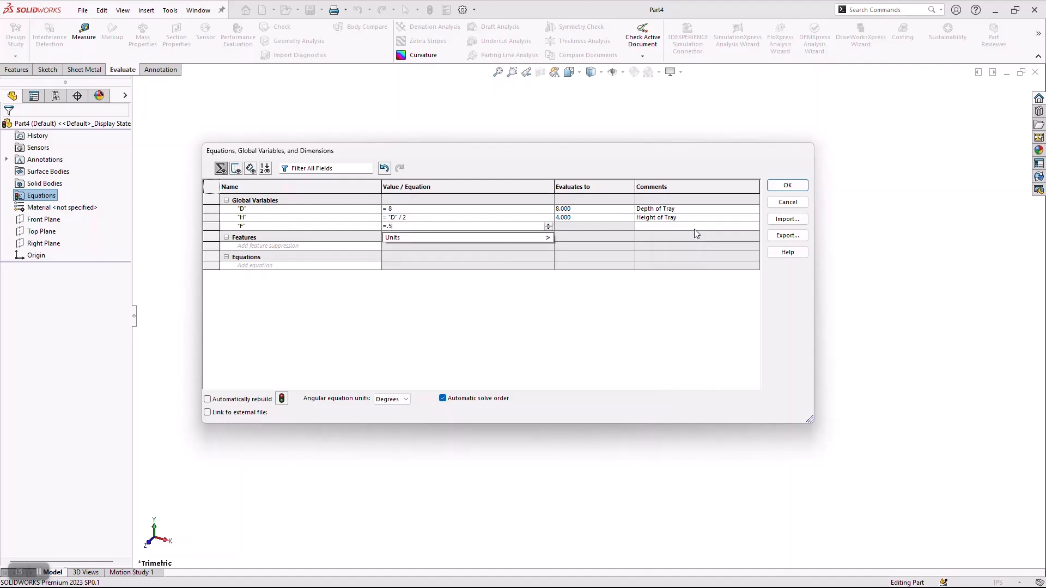
pyautogui.press('Tab')
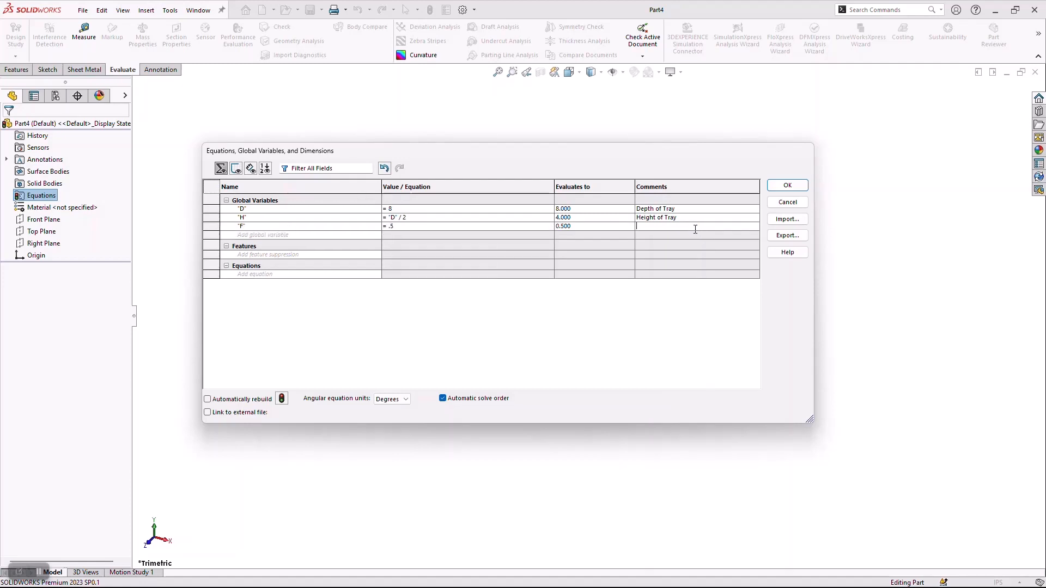
pyautogui.write('Std Lenght of Flange')
pyautogui.click(791, 185)
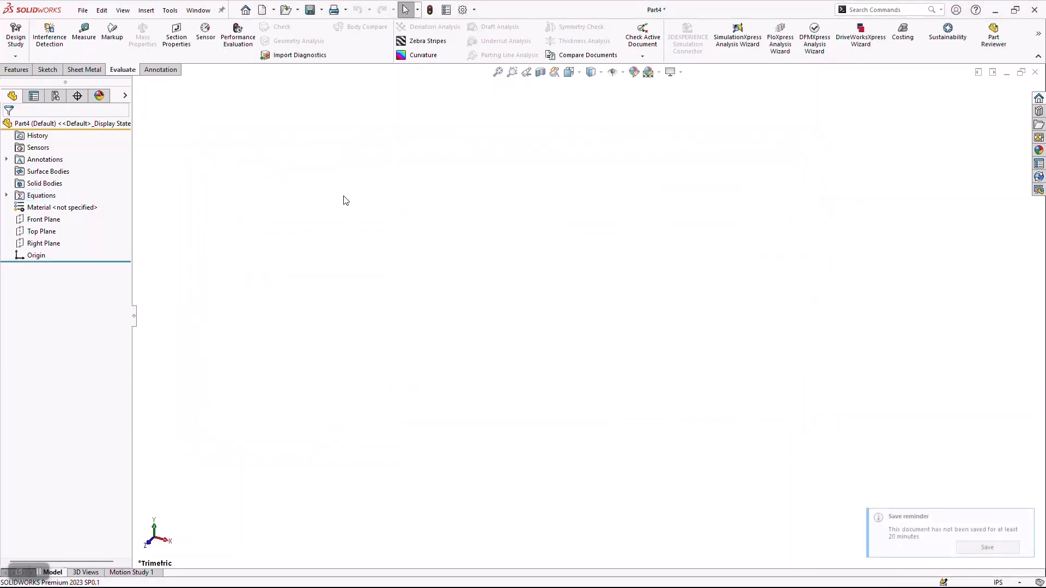
# On the Right Plane, sketch a horizontal midpoint line about 7 in long at the origin and a vertical line about 3.1 in up from its right end.
pyautogui.click(44, 243)
pyautogui.click(66, 226)
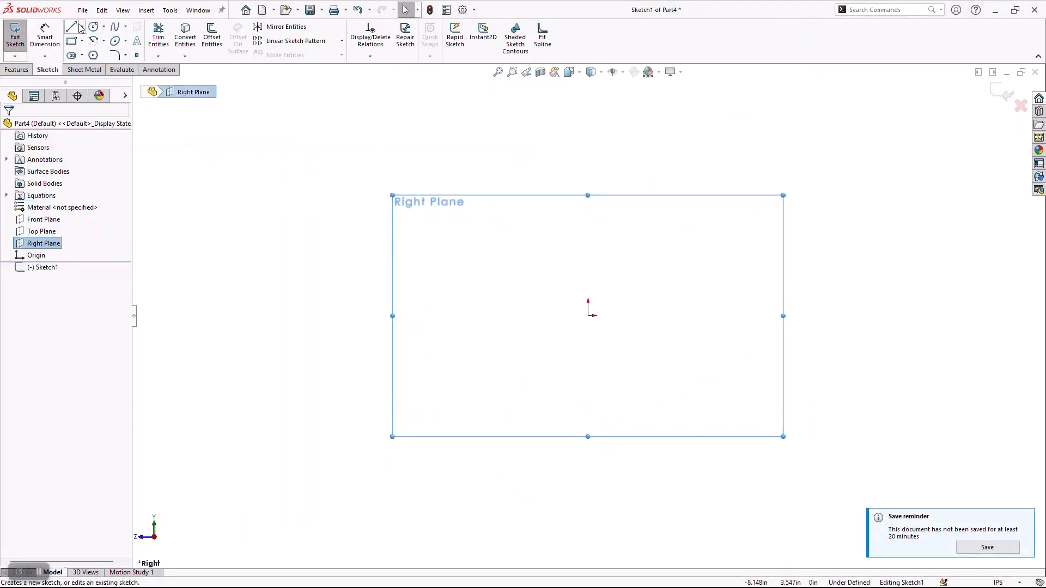
pyautogui.click(82, 27)
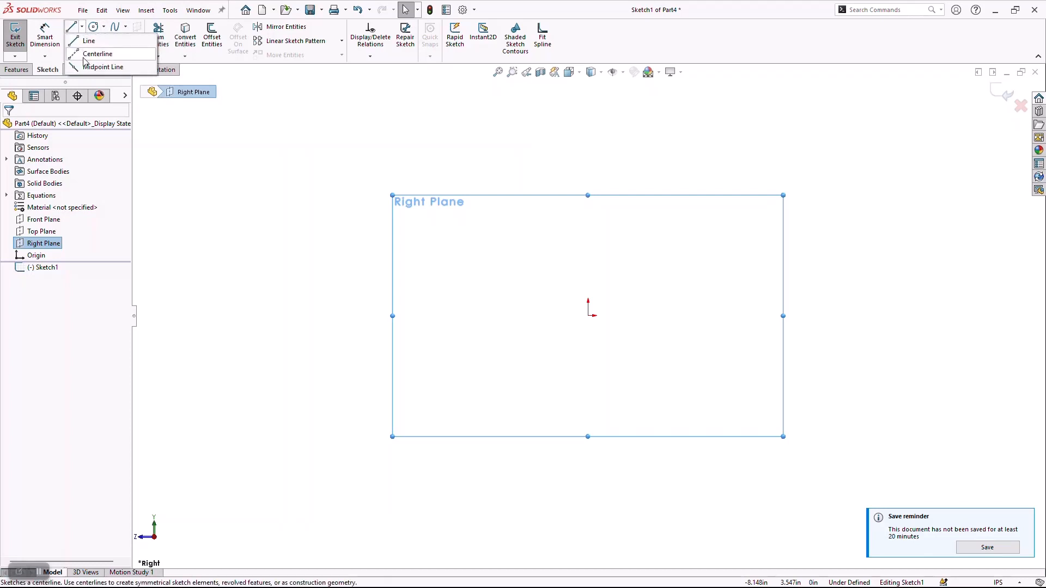
pyautogui.click(103, 67)
pyautogui.click(588, 315)
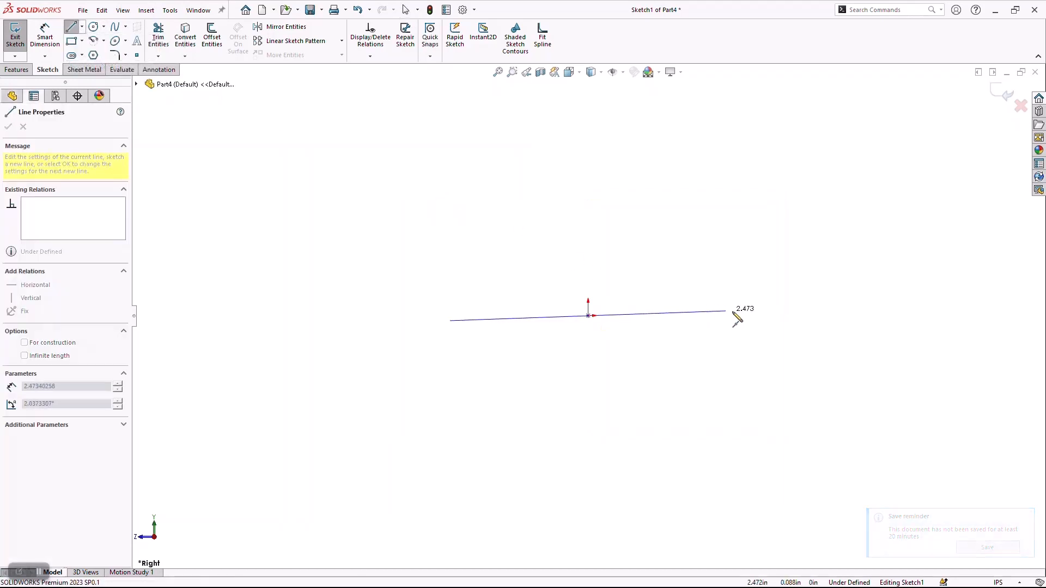
pyautogui.click(783, 315)
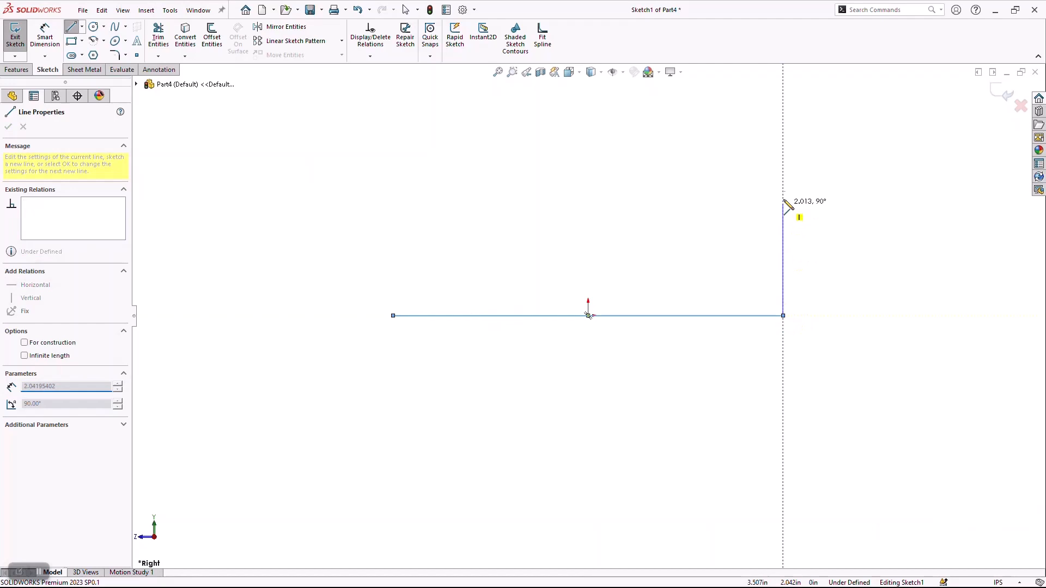
pyautogui.click(782, 144)
pyautogui.press('Escape')
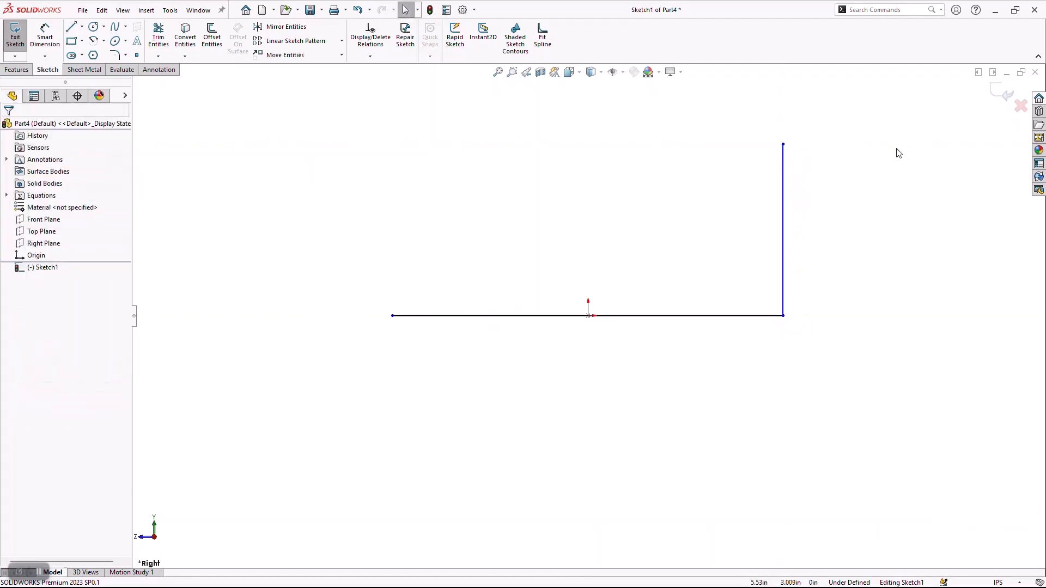
# Dimension the horizontal line, name the dimension Depth and link its value to the global variable D.
pyautogui.press('d')
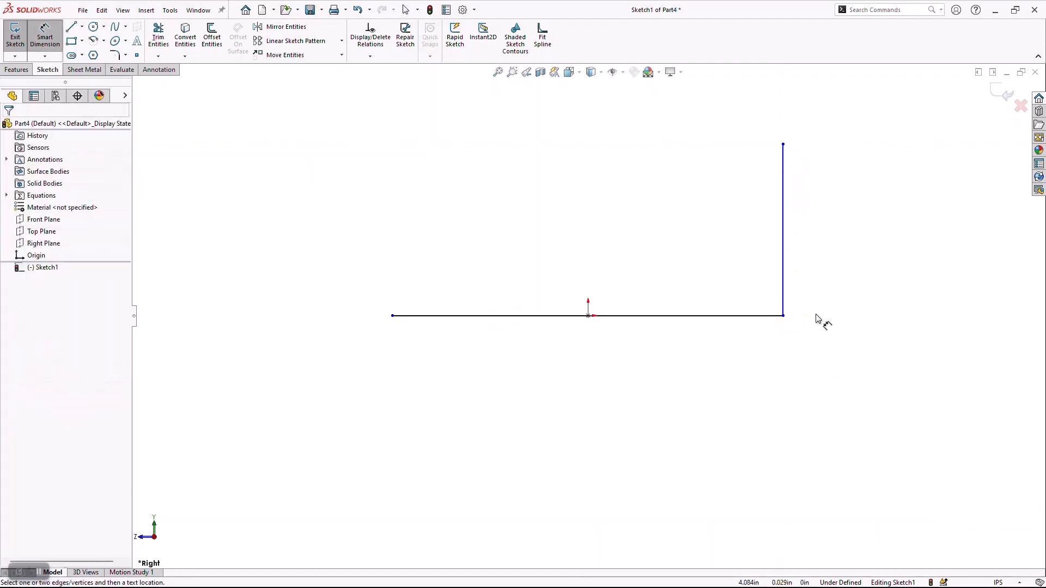
pyautogui.click(690, 317)
pyautogui.click(636, 388)
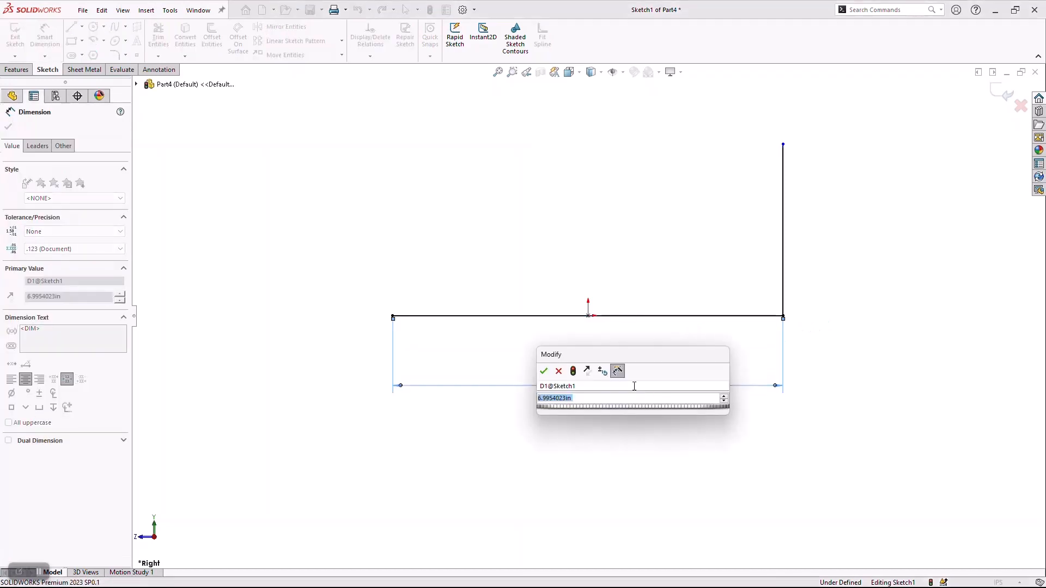
pyautogui.click(635, 387)
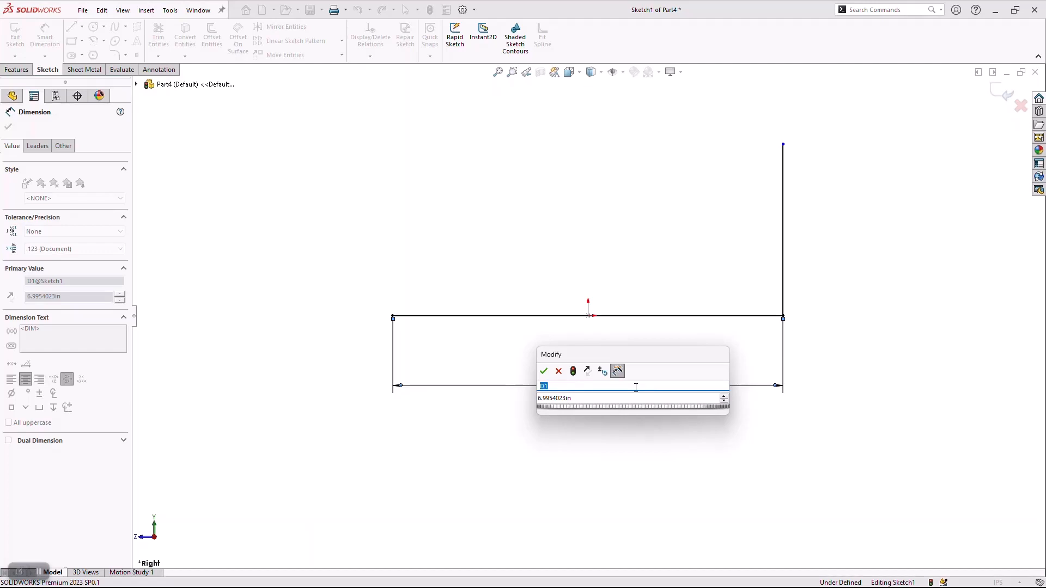
pyautogui.write('Depth')
pyautogui.press('Tab')
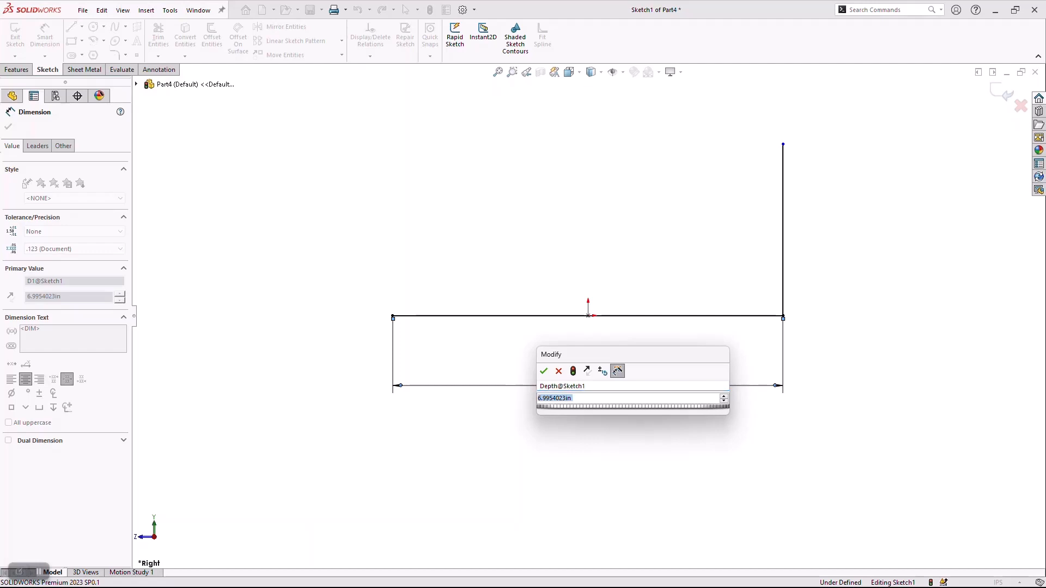
pyautogui.write('=')
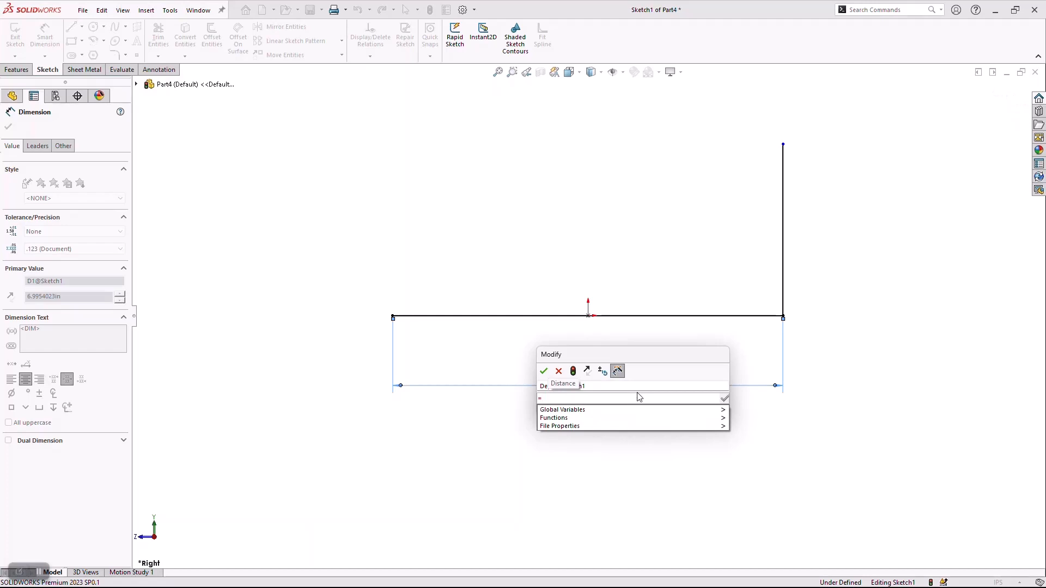
pyautogui.moveTo(642, 410)
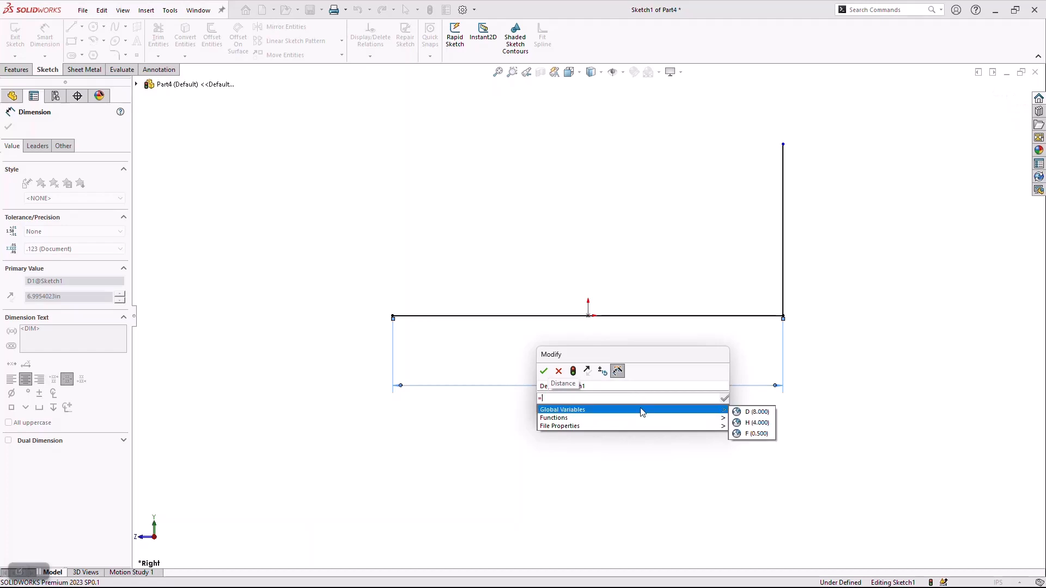
pyautogui.click(738, 414)
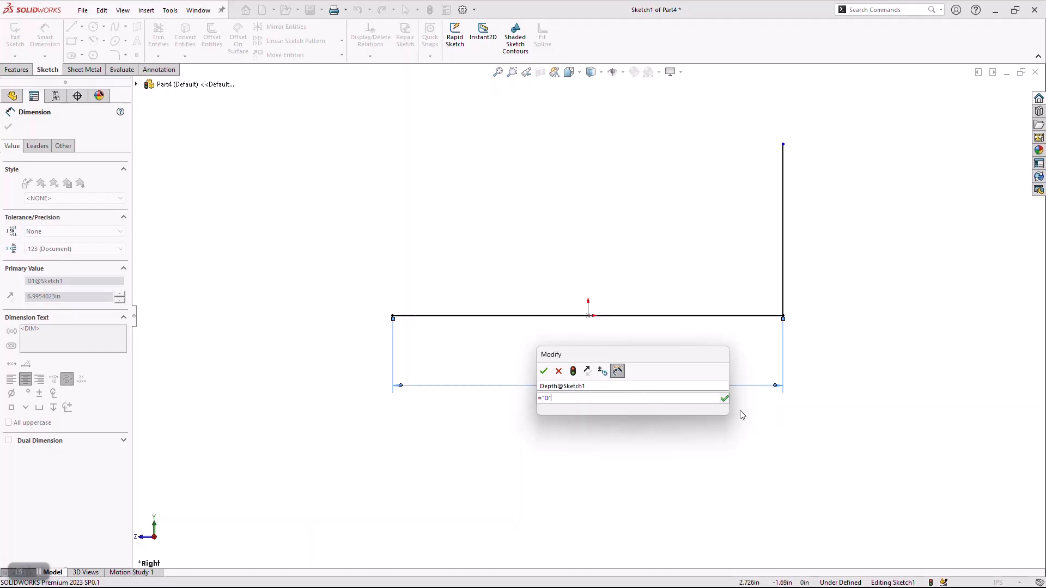
pyautogui.click(543, 372)
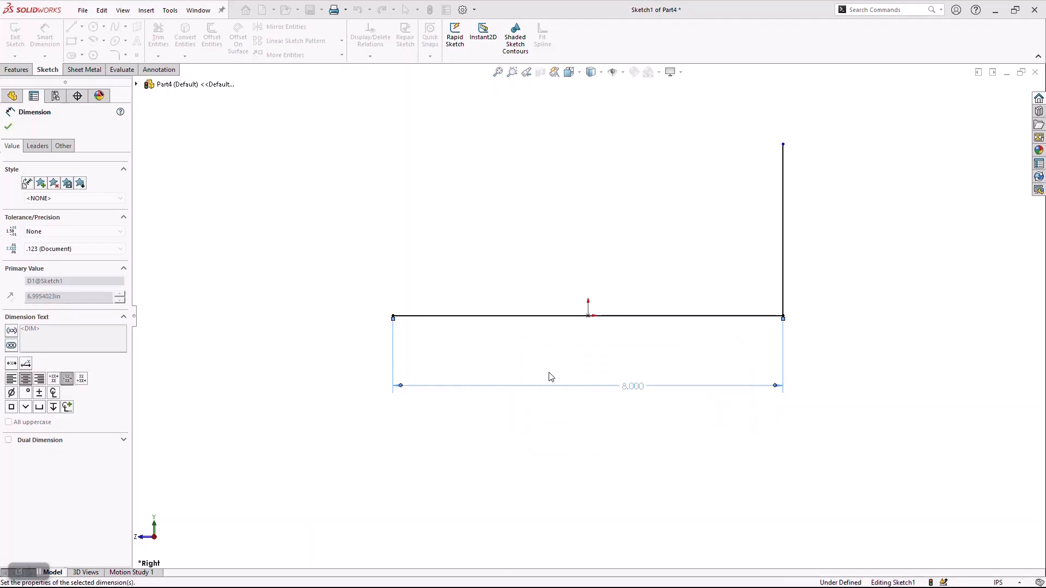
# Dimension the vertical line, name the dimension Height and link its value to the global variable H.
pyautogui.click(783, 239)
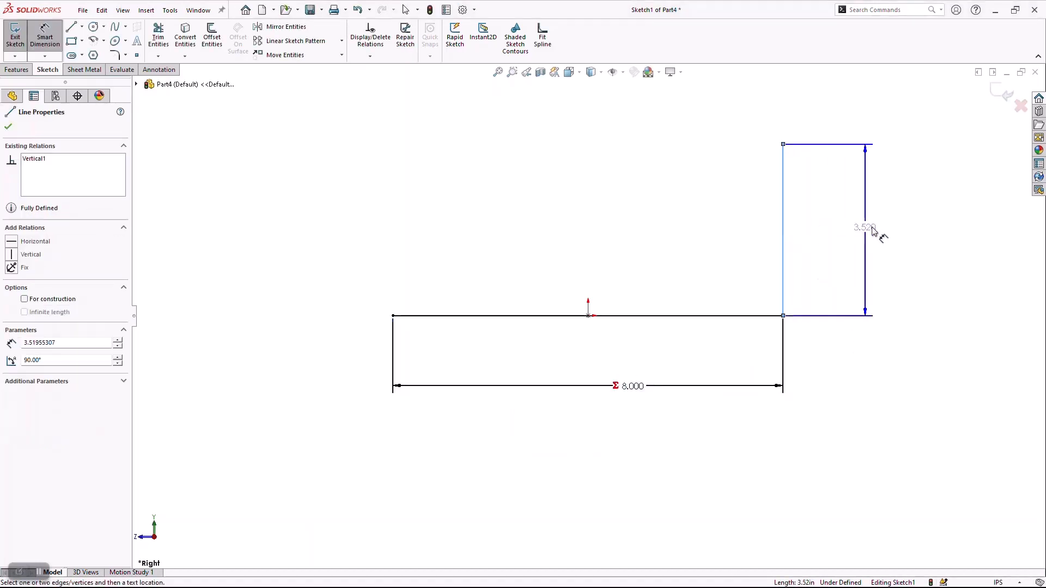
pyautogui.click(868, 233)
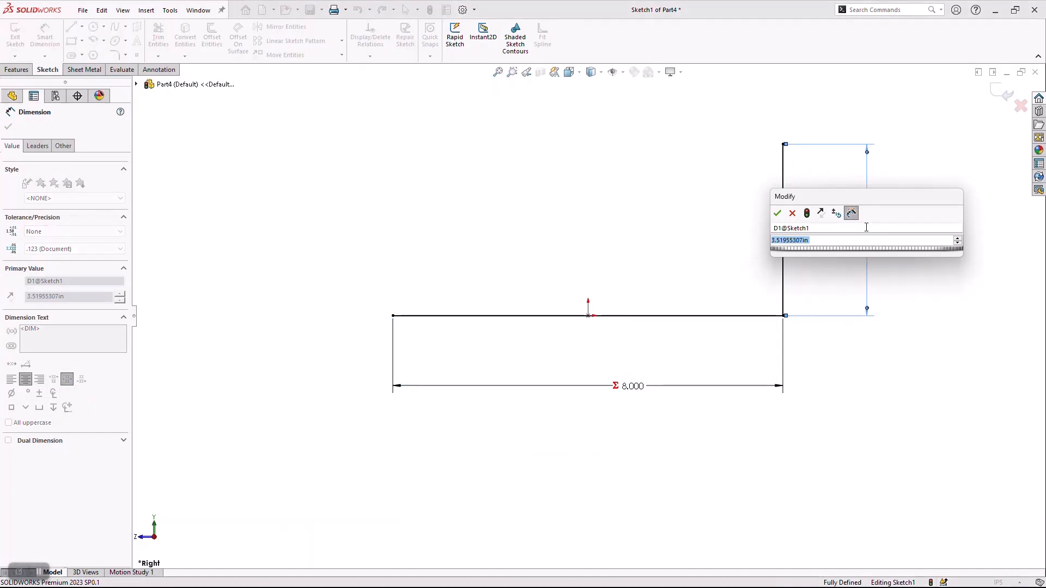
pyautogui.click(884, 228)
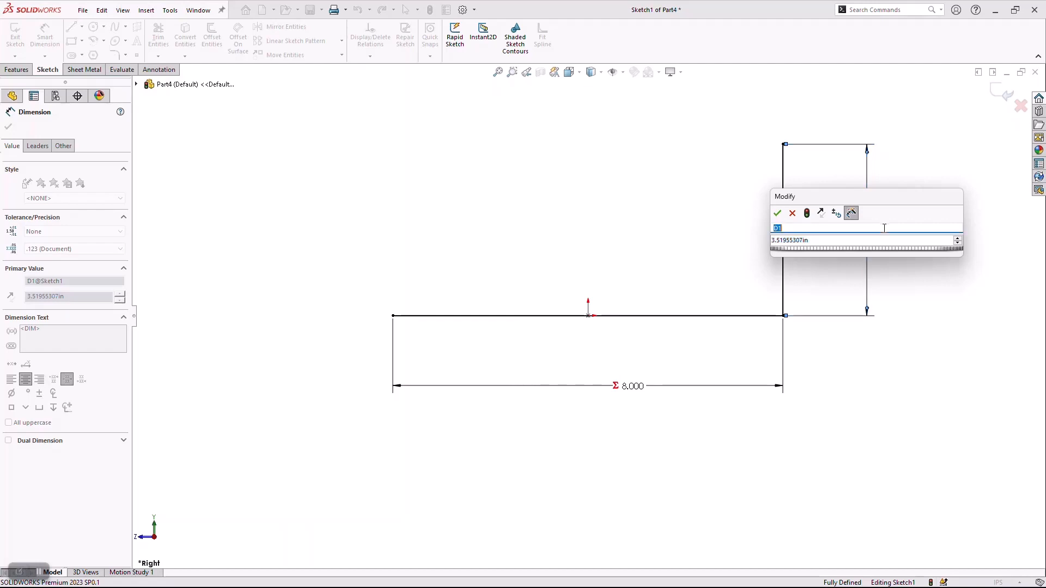
pyautogui.write('Height')
pyautogui.press('Tab')
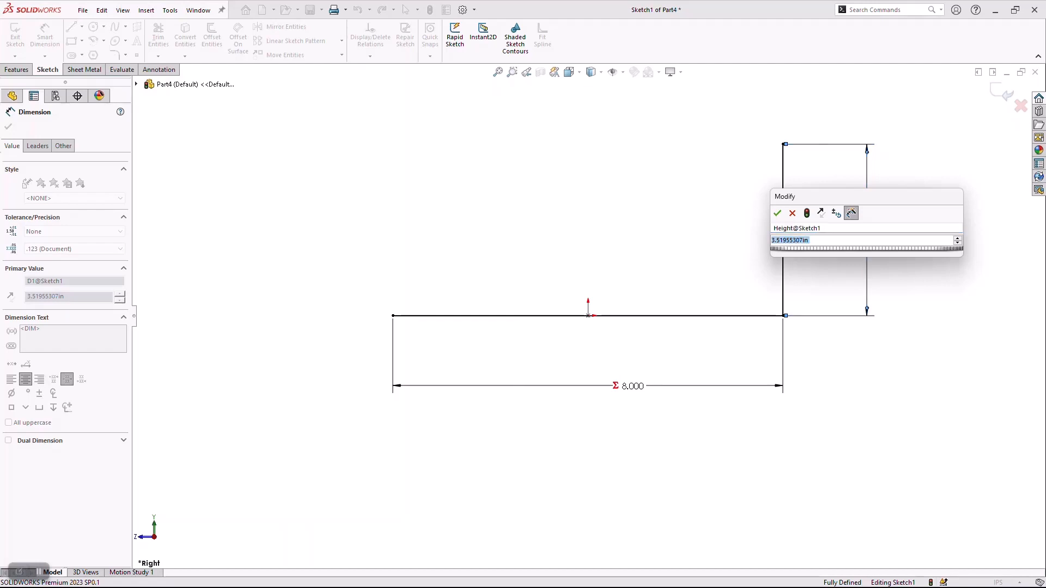
pyautogui.write('=')
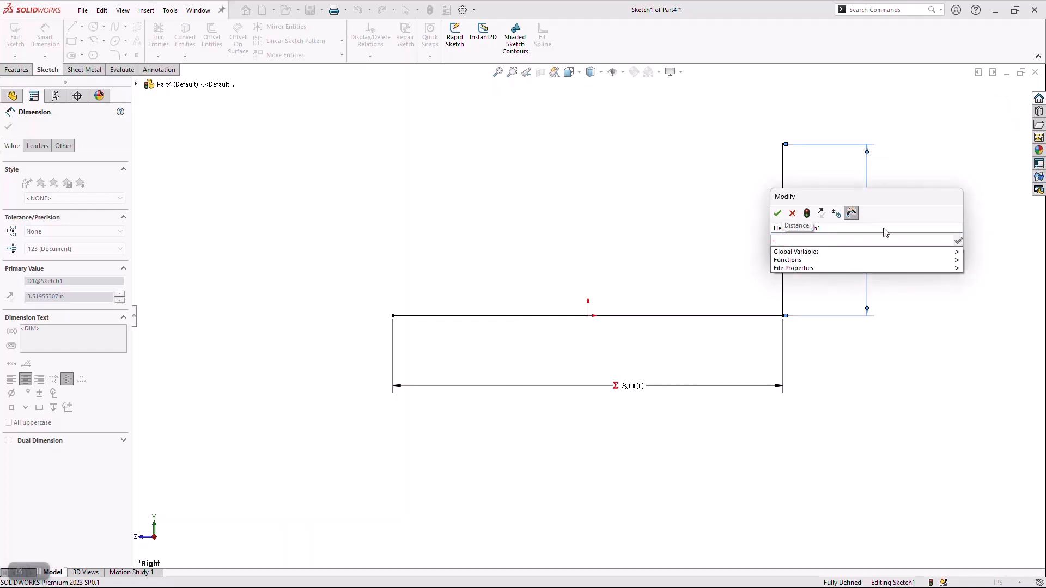
pyautogui.moveTo(887, 251)
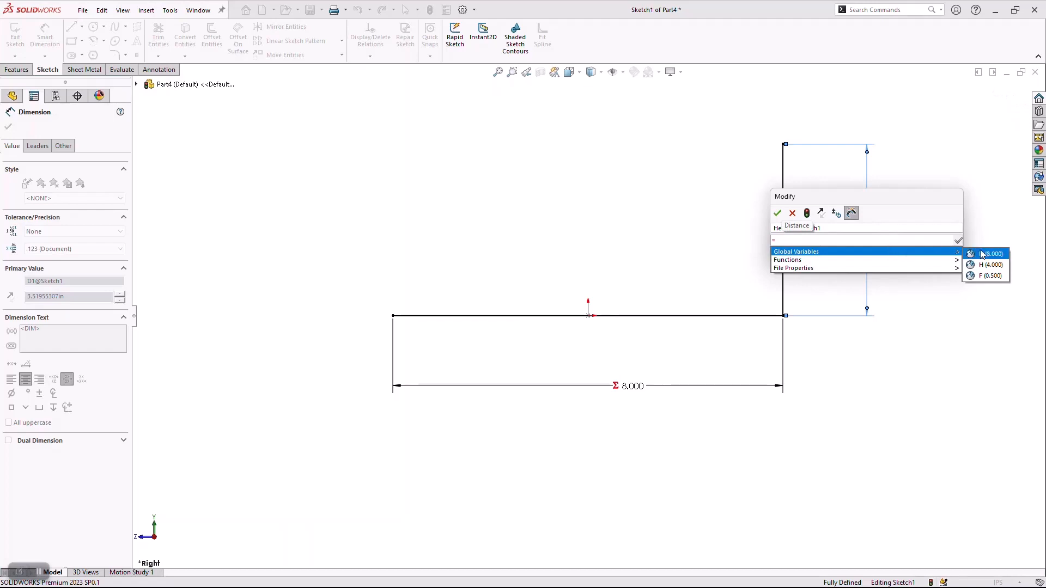
pyautogui.click(990, 265)
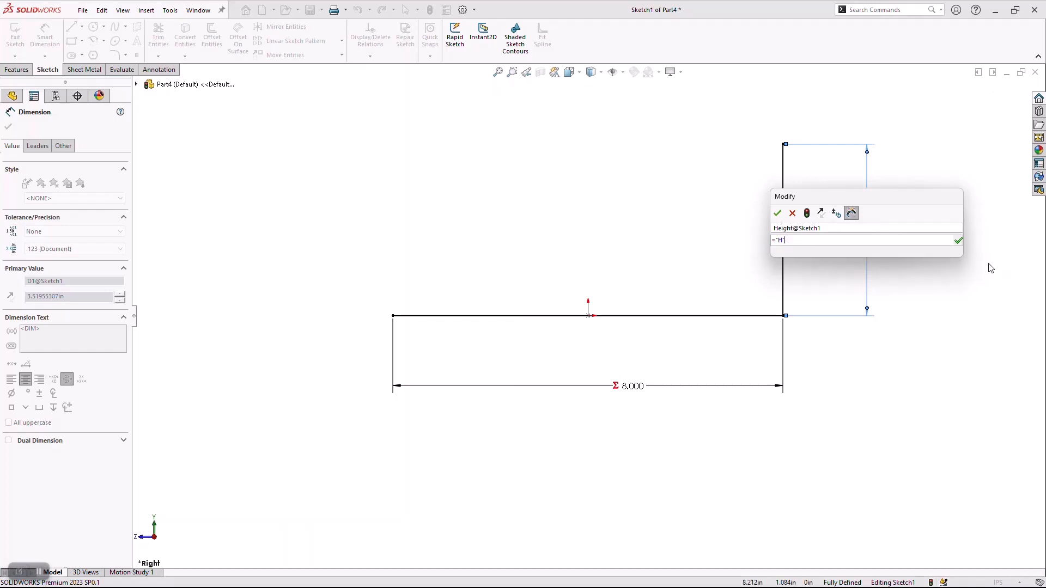
pyautogui.click(777, 213)
pyautogui.press('Escape')
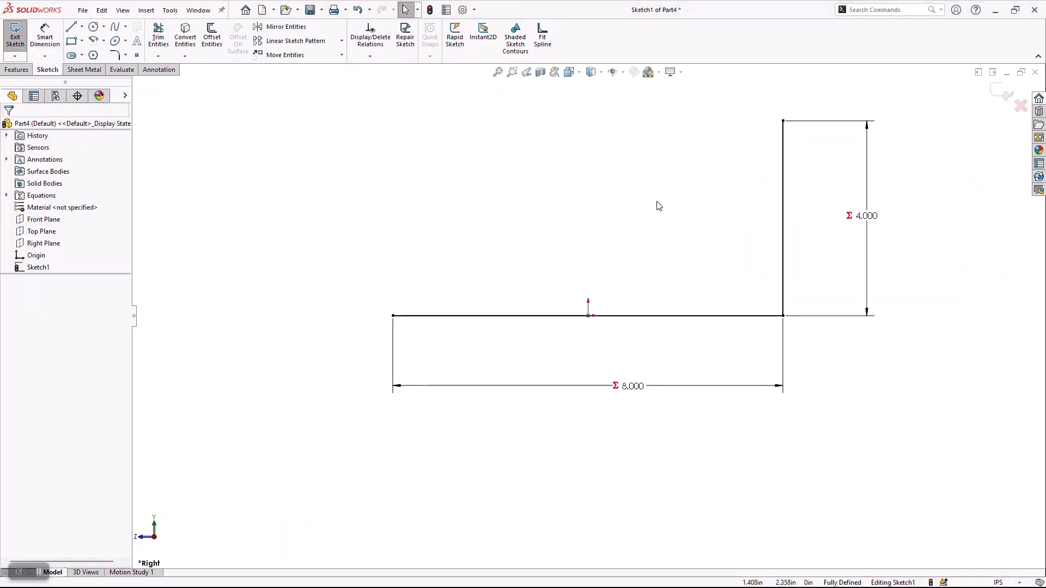
# Sketch a vertical line up from the base line's left end and make it equal in length to the right vertical line.
pyautogui.click(71, 26)
pyautogui.click(393, 316)
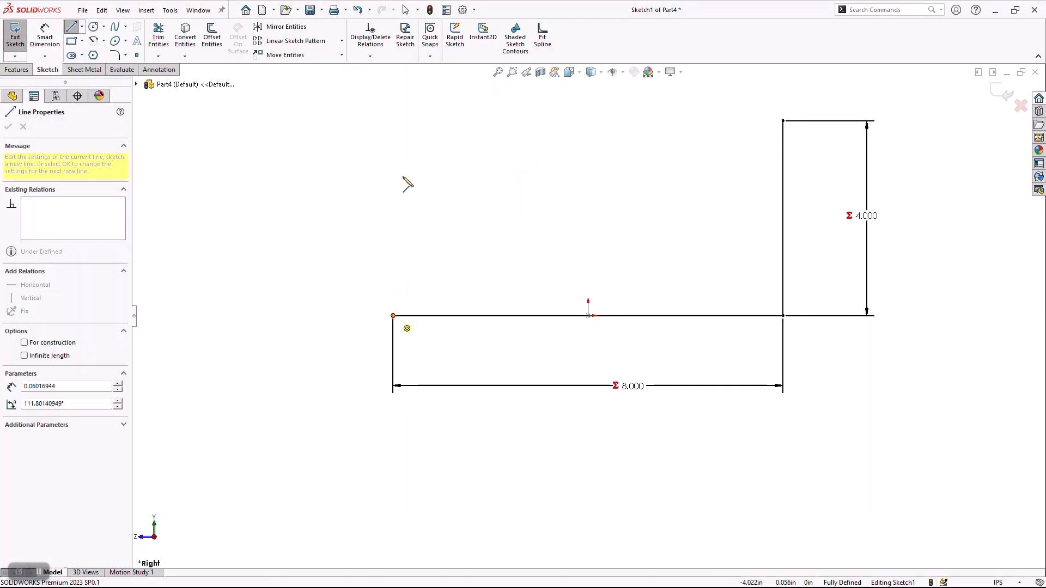
pyautogui.click(393, 133)
pyautogui.press('Escape')
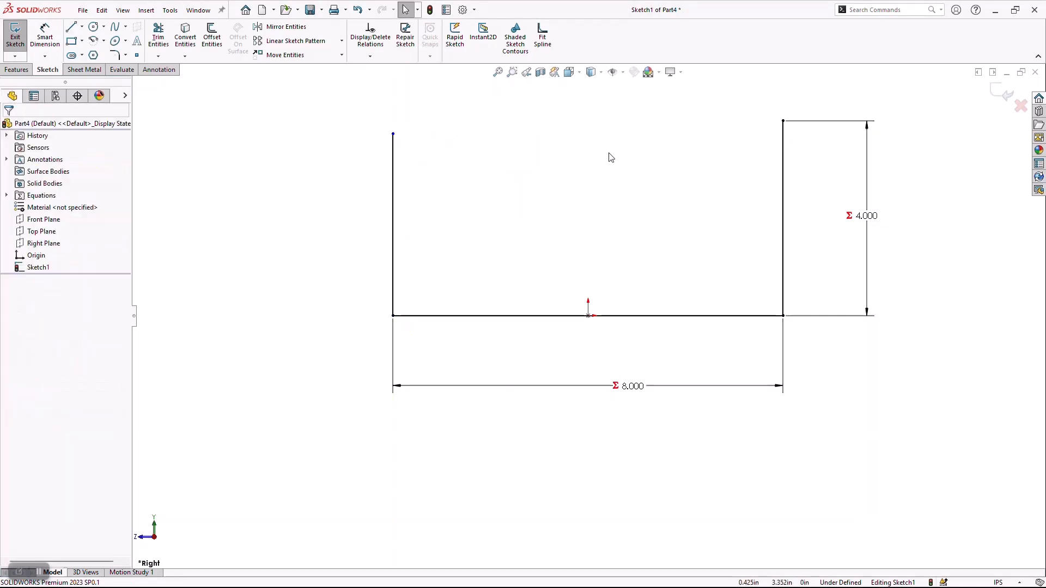
pyautogui.click(399, 206)
pyautogui.keyDown('ctrl'); pyautogui.click(783, 155); pyautogui.keyUp('ctrl')
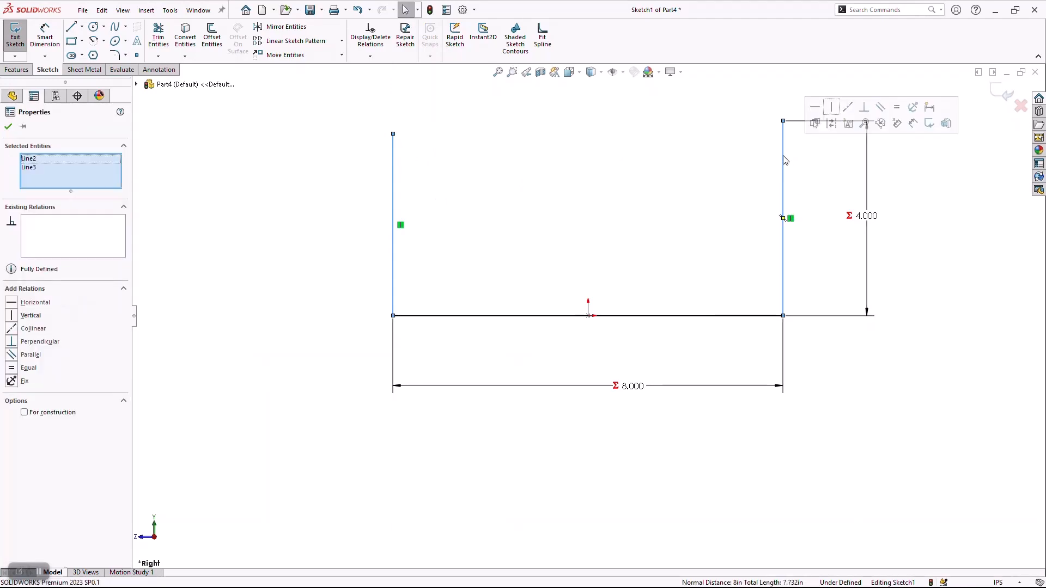
pyautogui.click(896, 108)
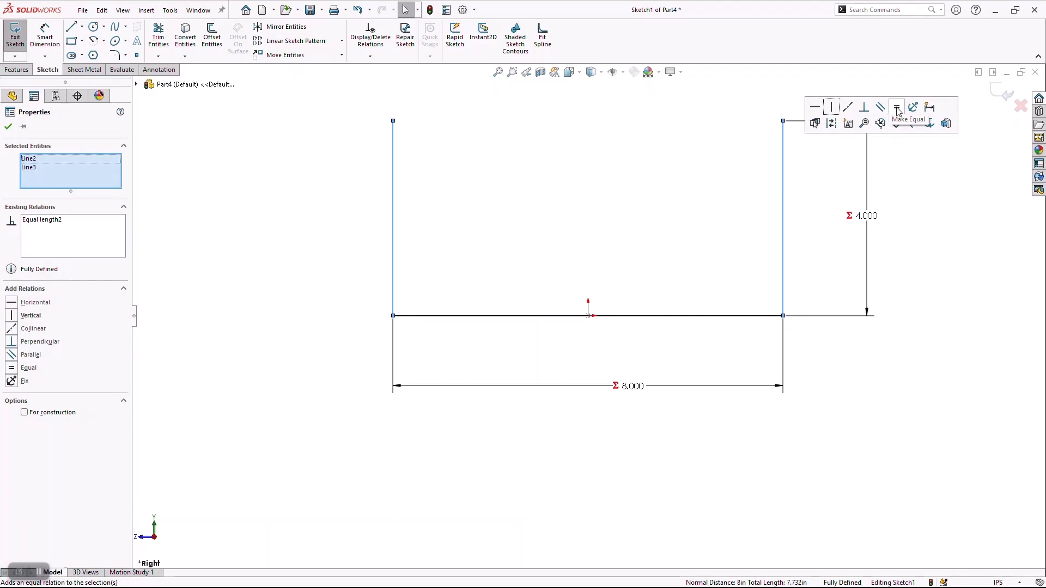
pyautogui.click(943, 233)
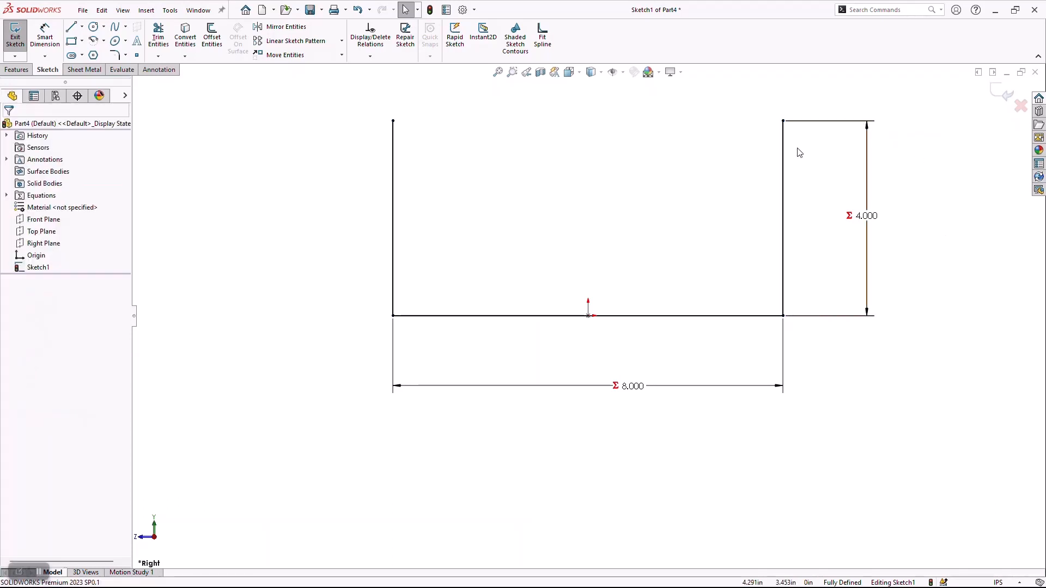
# Rename the sketch as Layout of Tray.
pyautogui.click(38, 267)
pyautogui.click(43, 266)
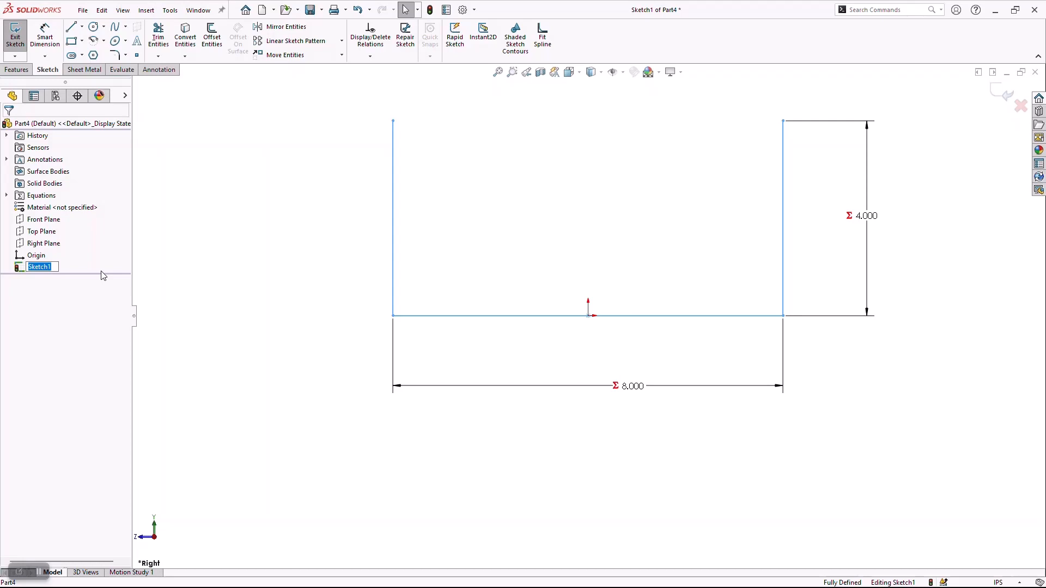
pyautogui.write('Layu')
pyautogui.press('BackSpace')
pyautogui.write('out')
pyautogui.write('of Tray')
pyautogui.press('Return')
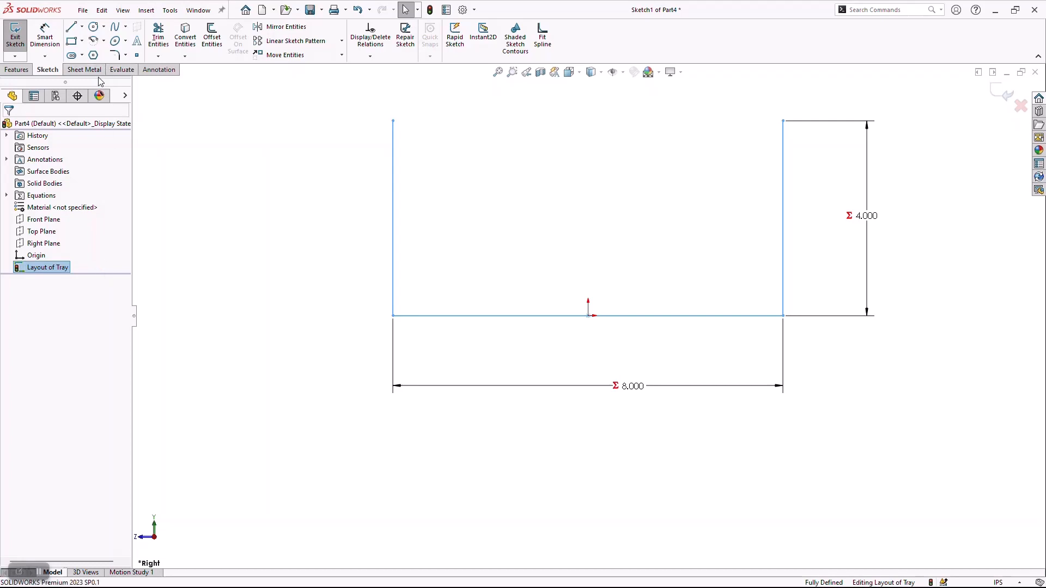
# Start a Base Flange from the tray layout sketch with a Mid Plane end condition and a depth of 12 in.
pyautogui.click(84, 69)
pyautogui.click(23, 38)
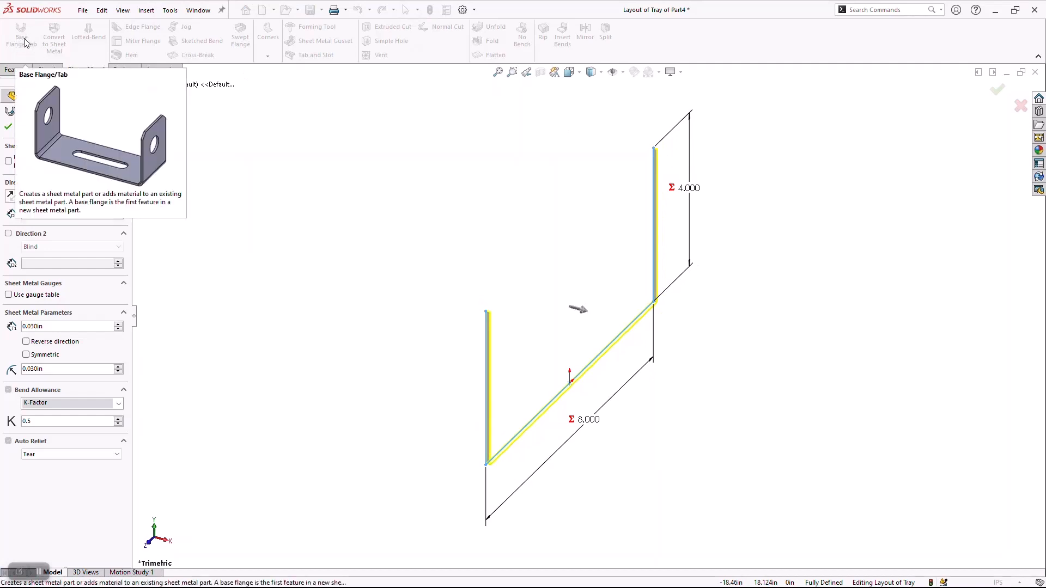
pyautogui.click(87, 196)
pyautogui.click(61, 235)
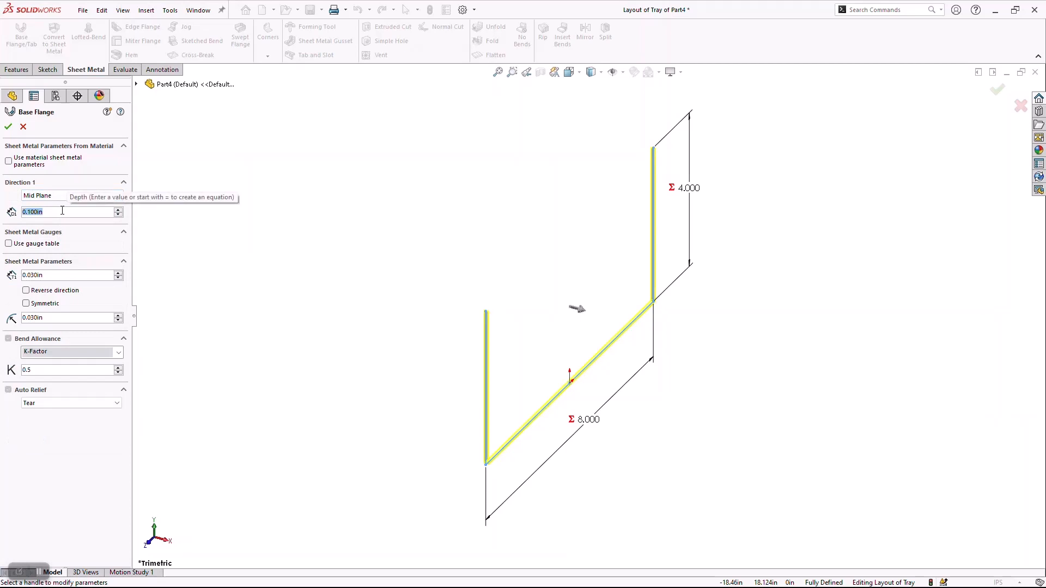
pyautogui.write('12')
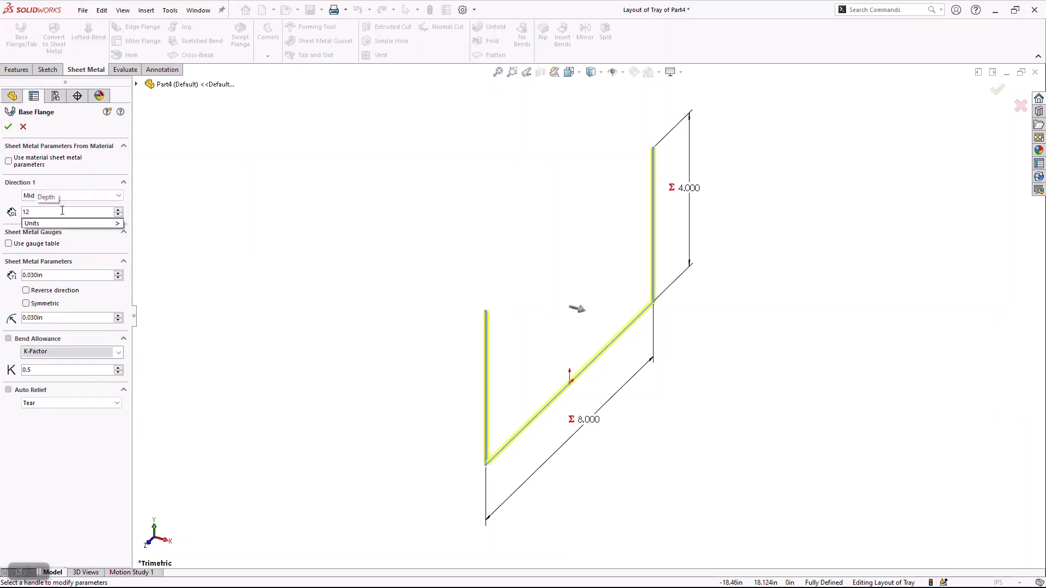
pyautogui.press('Return')
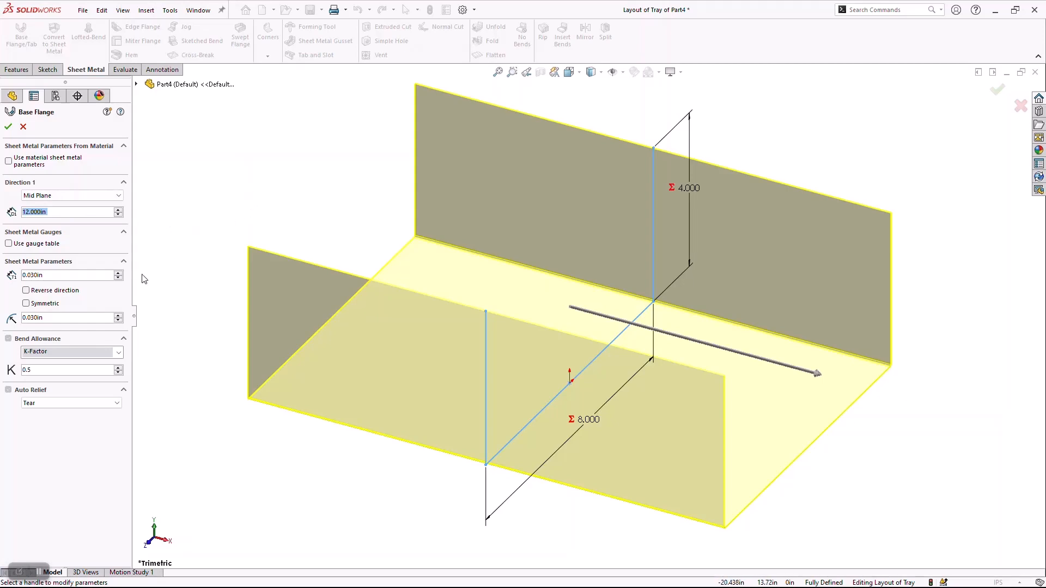
# Compare both thickness directions from the side, keep the material inside the sketch lines and create the base flange.
pyautogui.press('space')
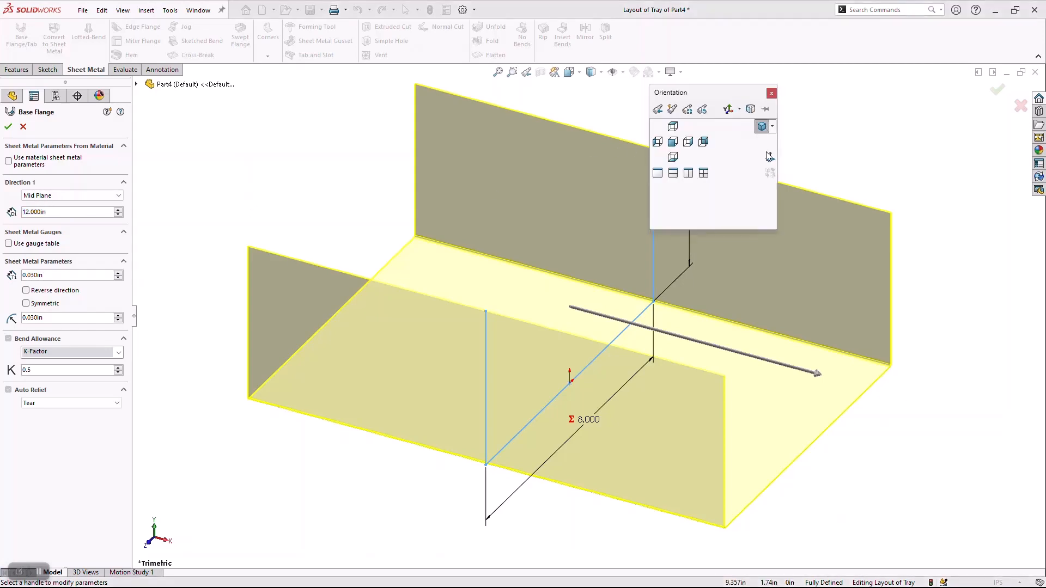
pyautogui.click(720, 156)
pyautogui.scroll(-10, 305, 397)
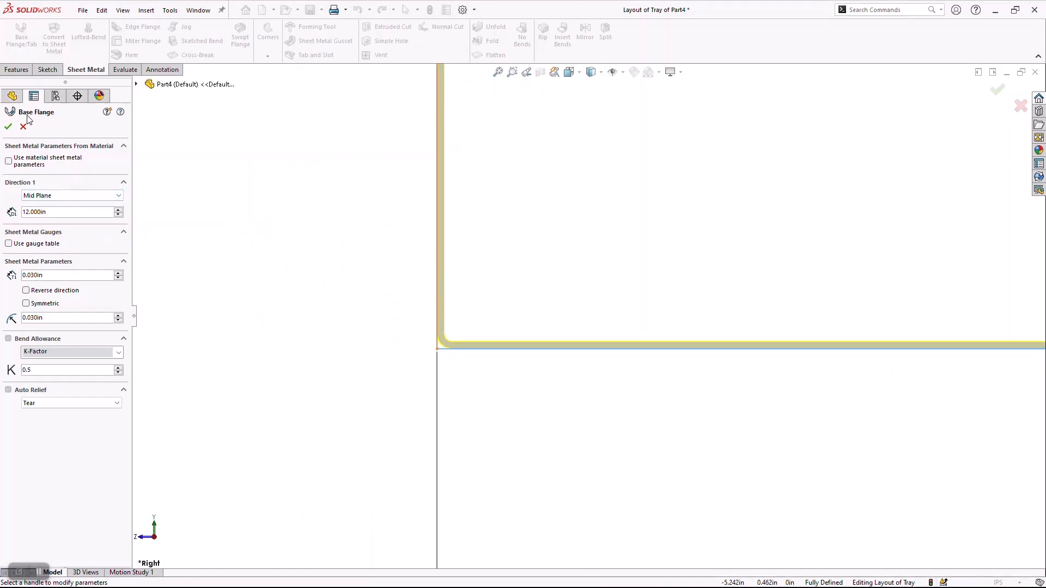
pyautogui.click(26, 290)
pyautogui.click(26, 290)
pyautogui.click(26, 290)
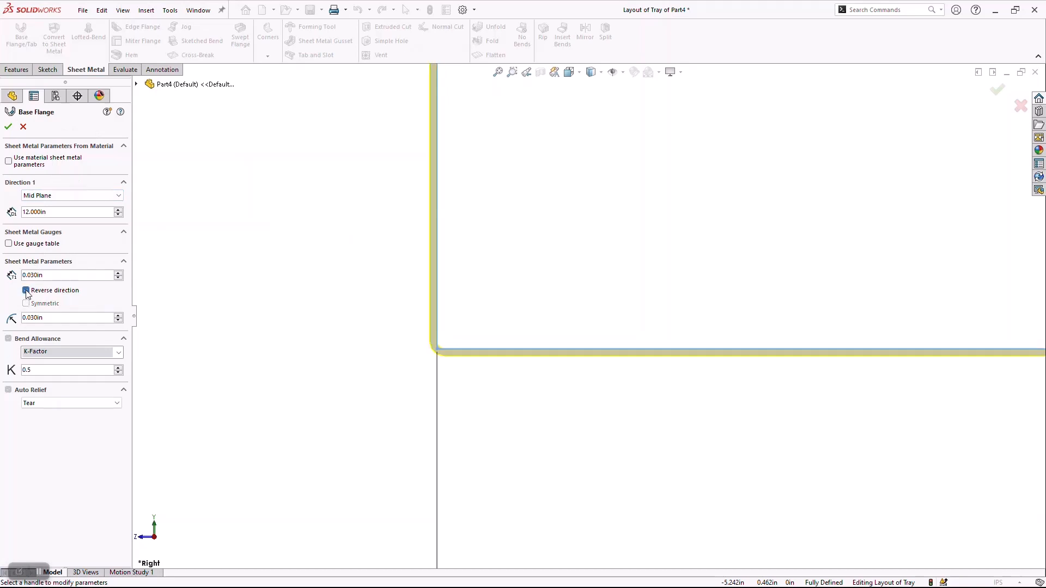
pyautogui.click(26, 290)
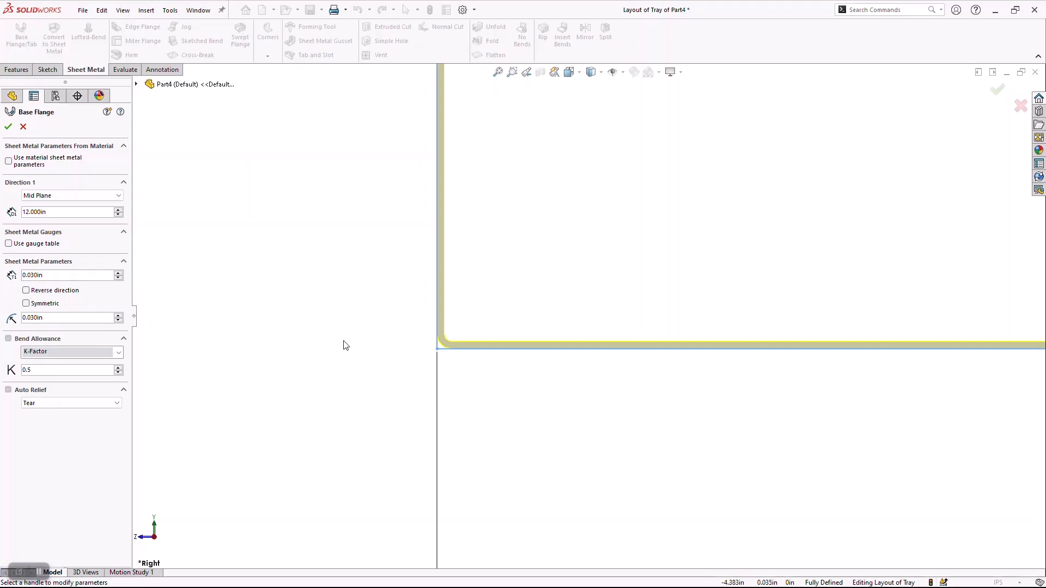
pyautogui.press('f')
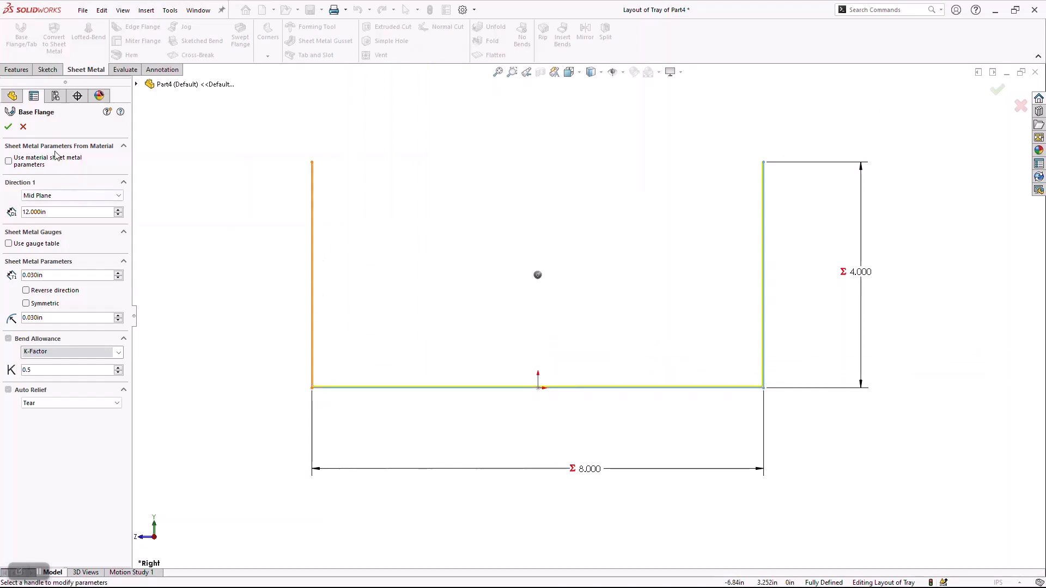
pyautogui.click(8, 127)
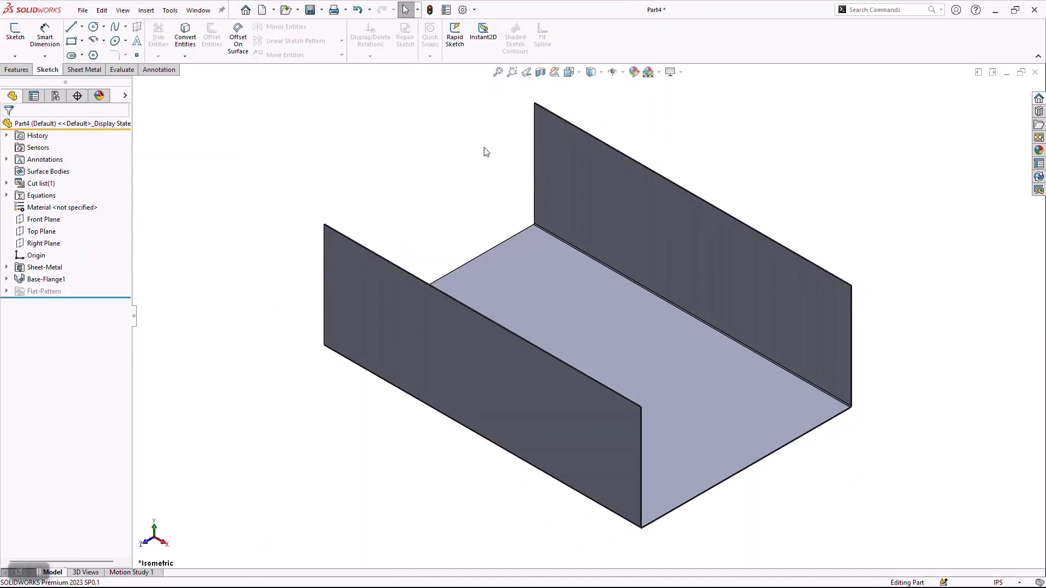
# Add the Layout of Tray sketch under the base flange to the favorites.
pyautogui.click(7, 279)
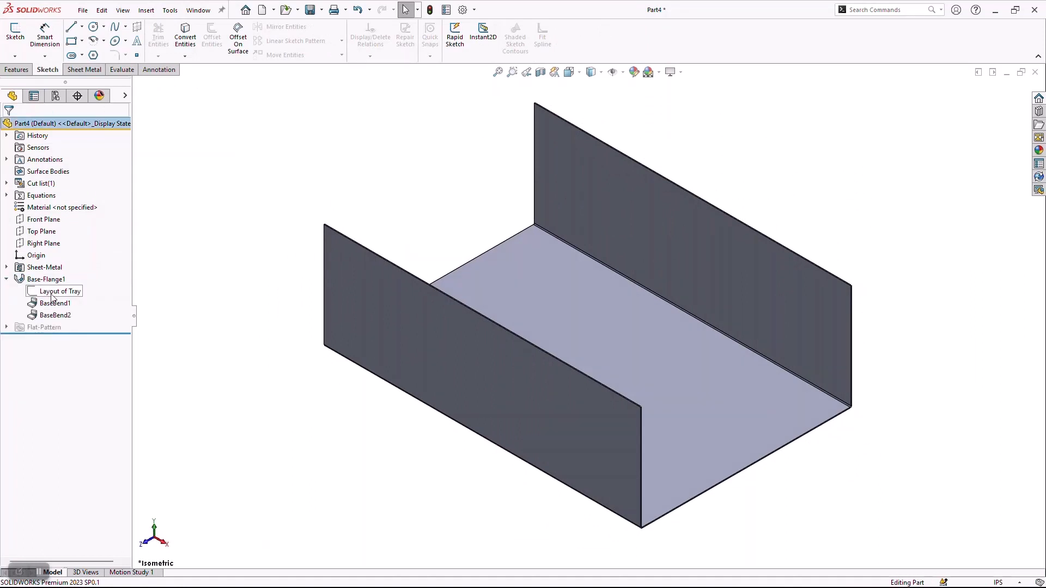
pyautogui.rightClick(59, 293)
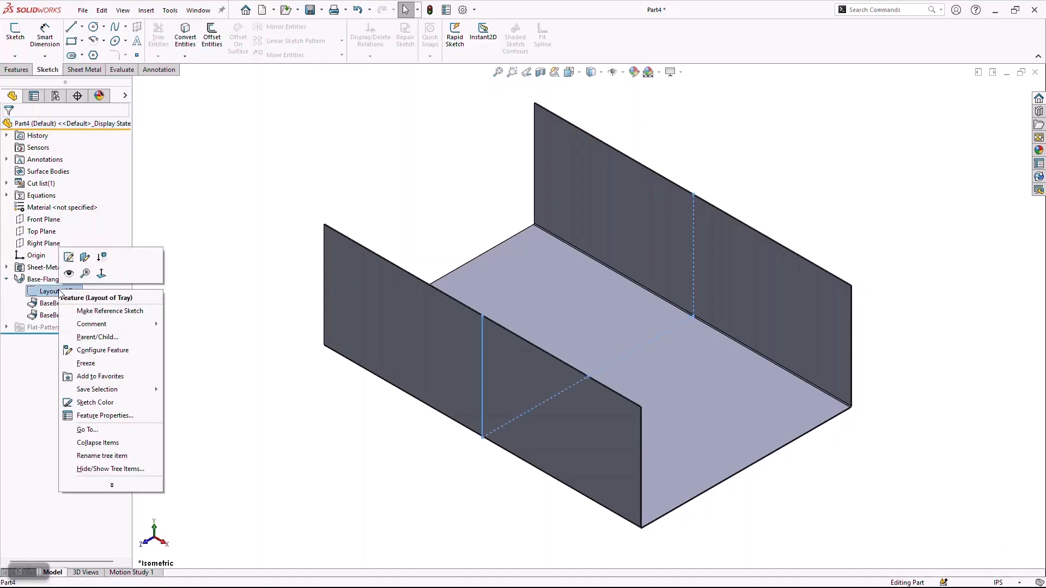
pyautogui.click(100, 376)
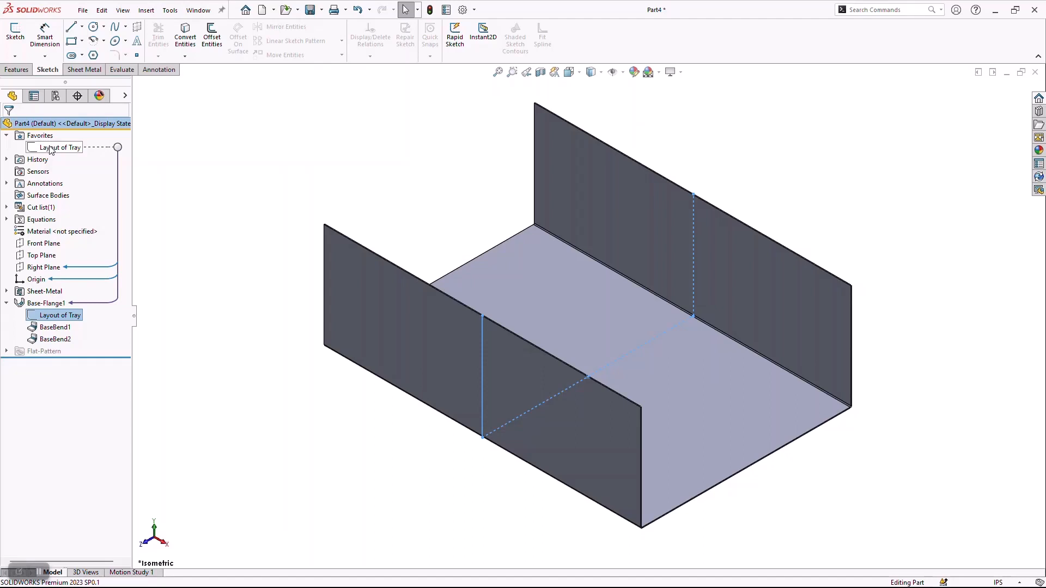
# Start an Edge Flange on the two vertical edges and the bottom edge at each open end of the tray.
pyautogui.click(98, 75)
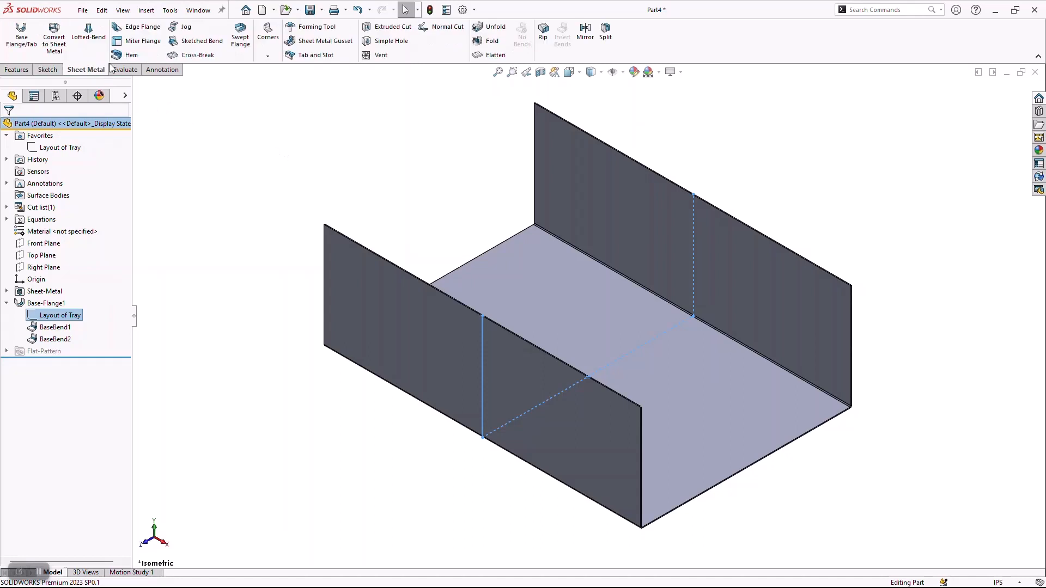
pyautogui.click(130, 28)
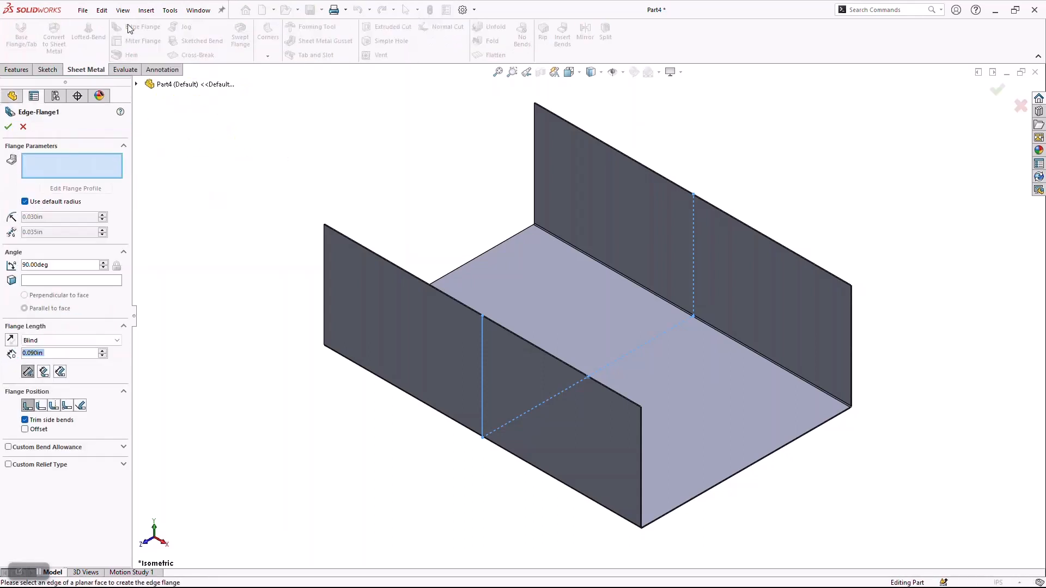
pyautogui.click(641, 446)
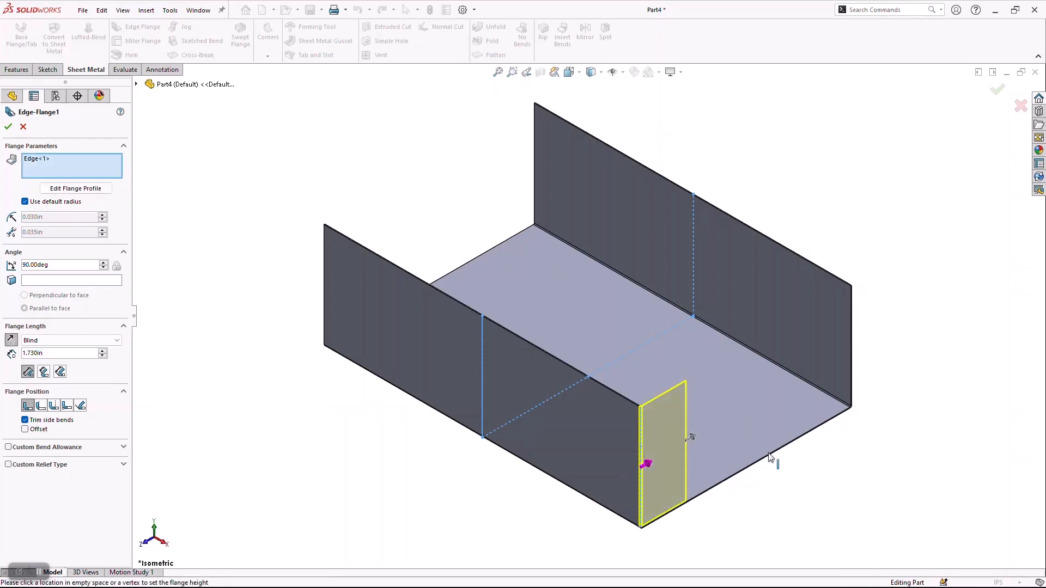
pyautogui.click(783, 442)
pyautogui.click(851, 325)
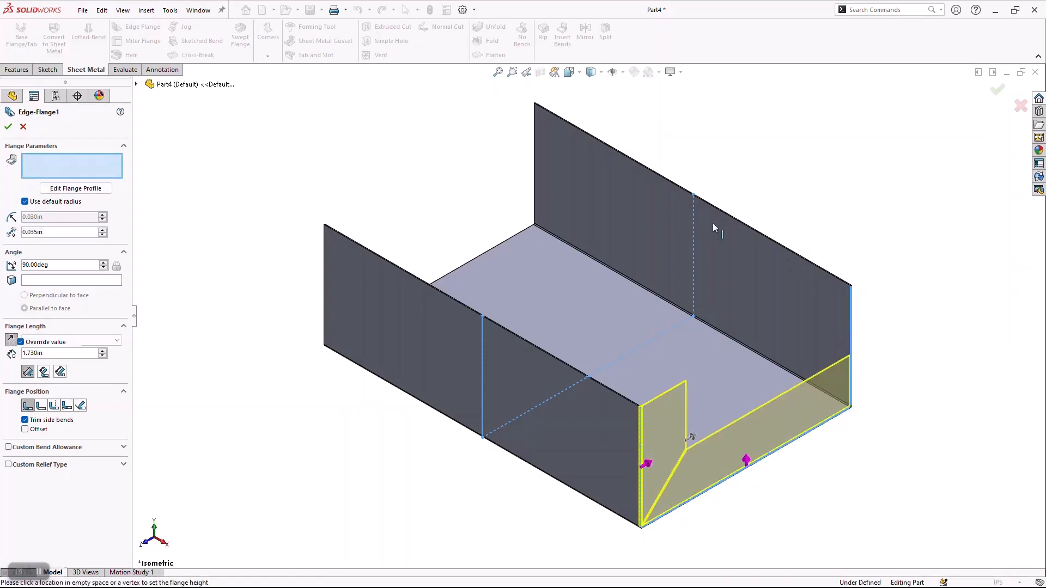
pyautogui.click(534, 161)
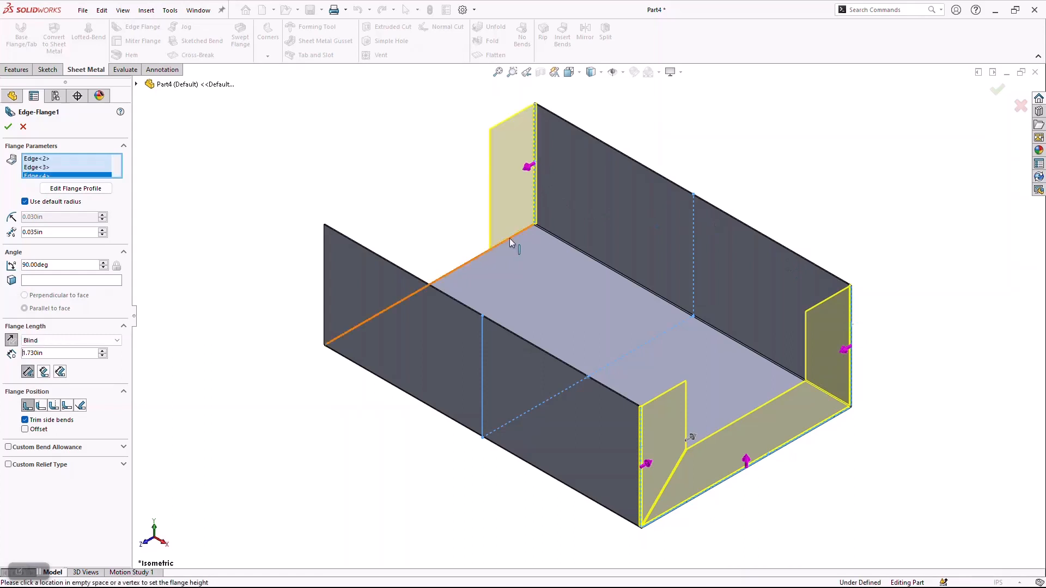
pyautogui.click(473, 260)
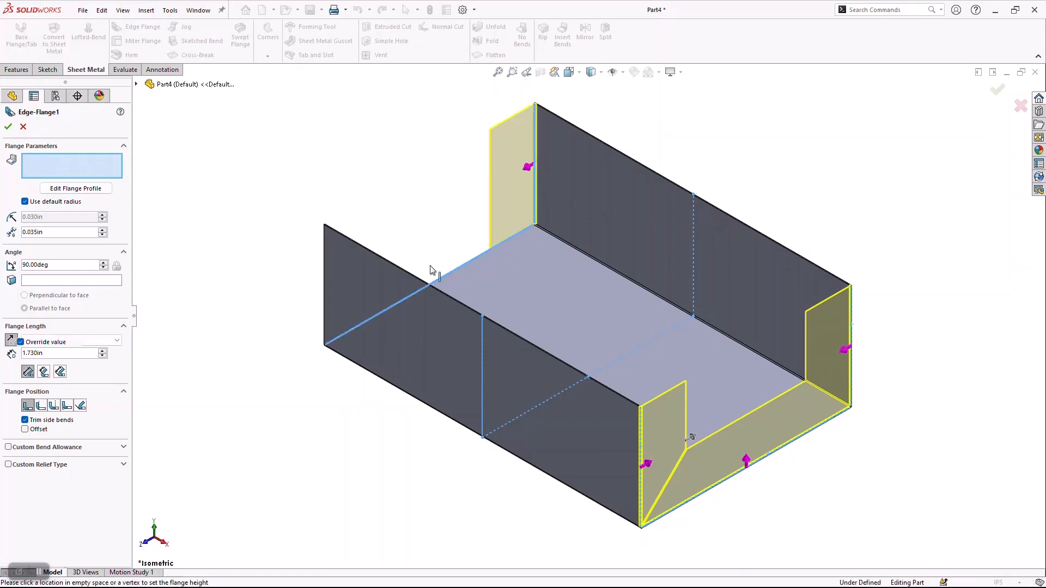
pyautogui.click(324, 270)
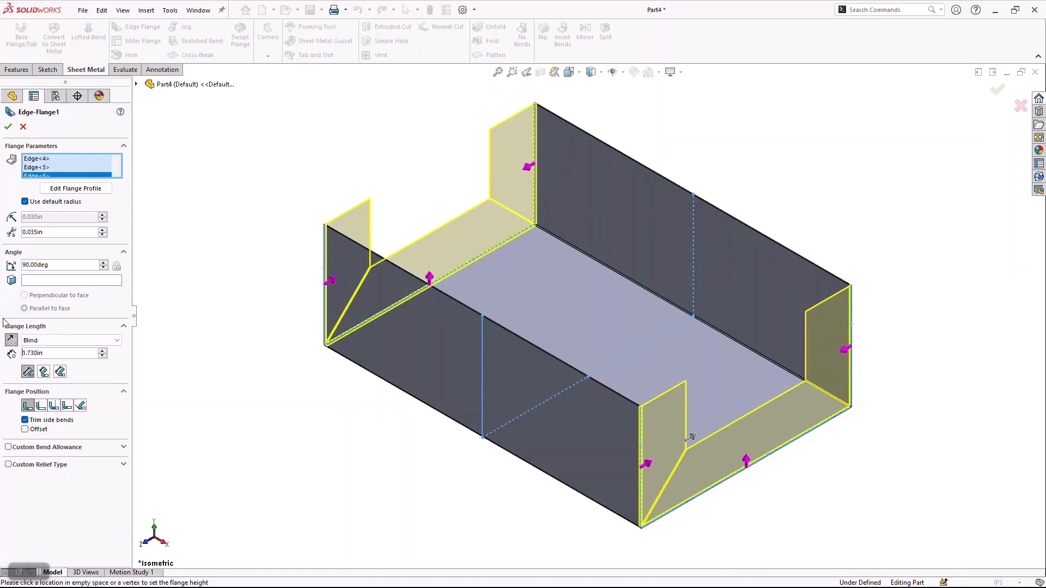
# Flip the edge flanges outward to compare directions and restore the inward direction.
pyautogui.click(11, 343)
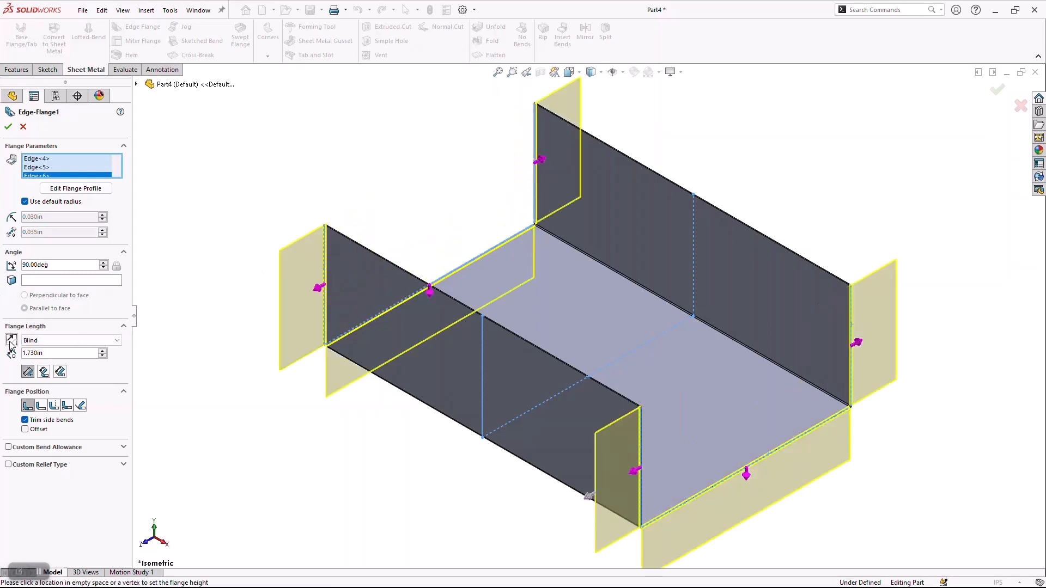
pyautogui.click(11, 343)
pyautogui.click(11, 343)
pyautogui.click(11, 343)
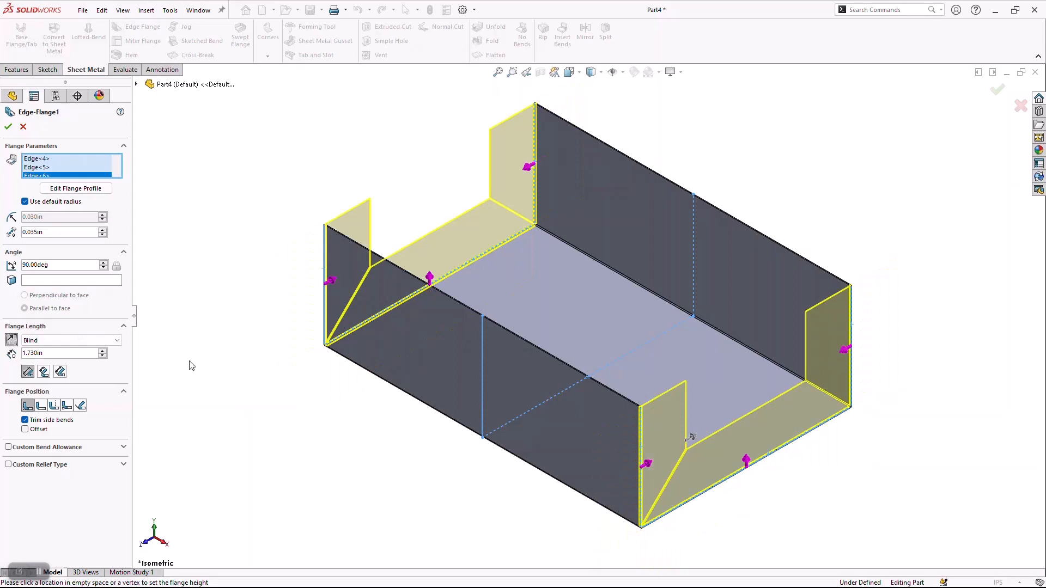
# Link the edge flange length to the global variable F.
pyautogui.scroll(-3, 675, 478)
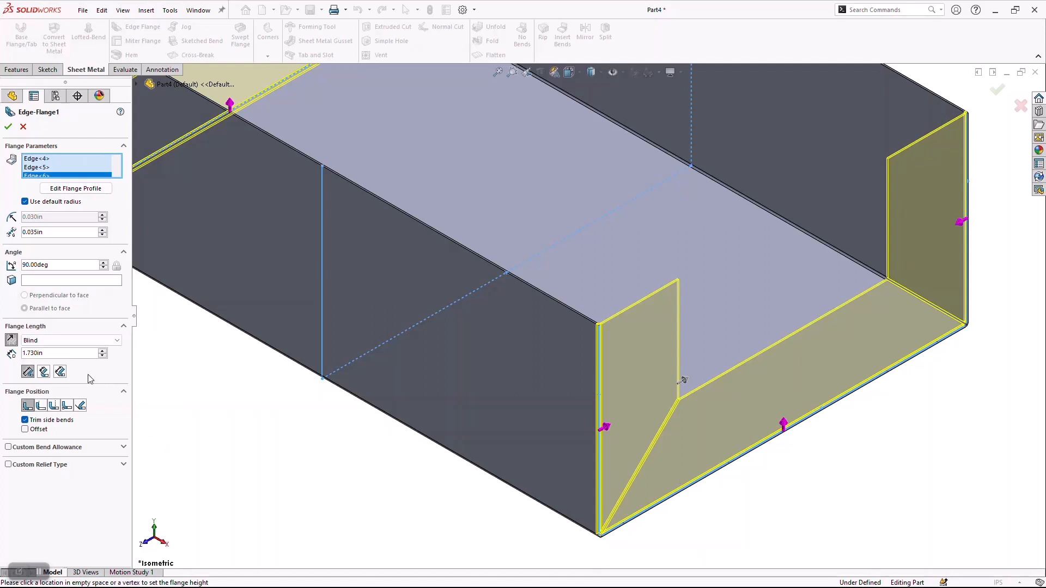
pyautogui.click(77, 354)
pyautogui.write('=')
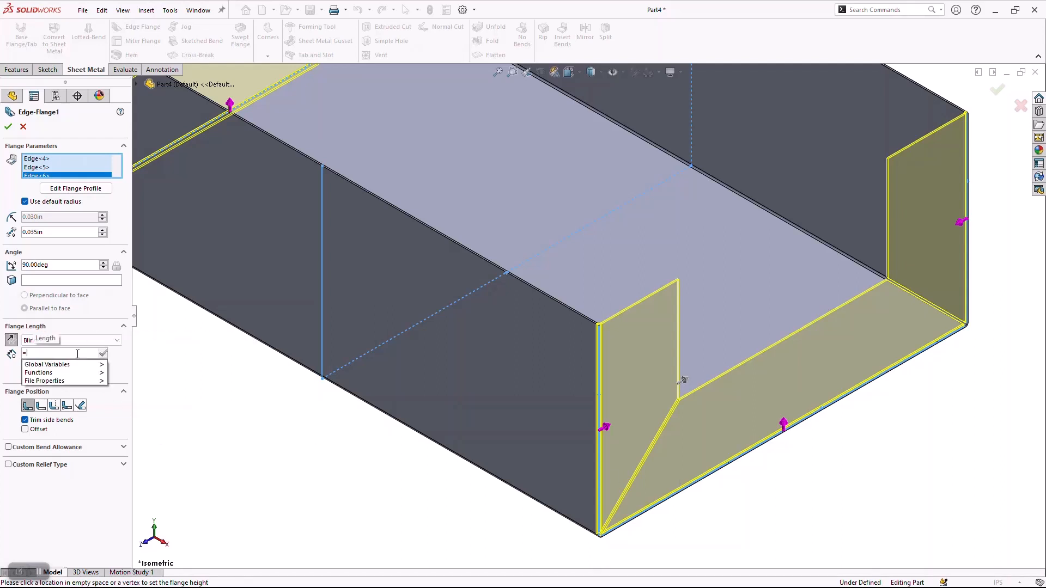
pyautogui.moveTo(79, 366)
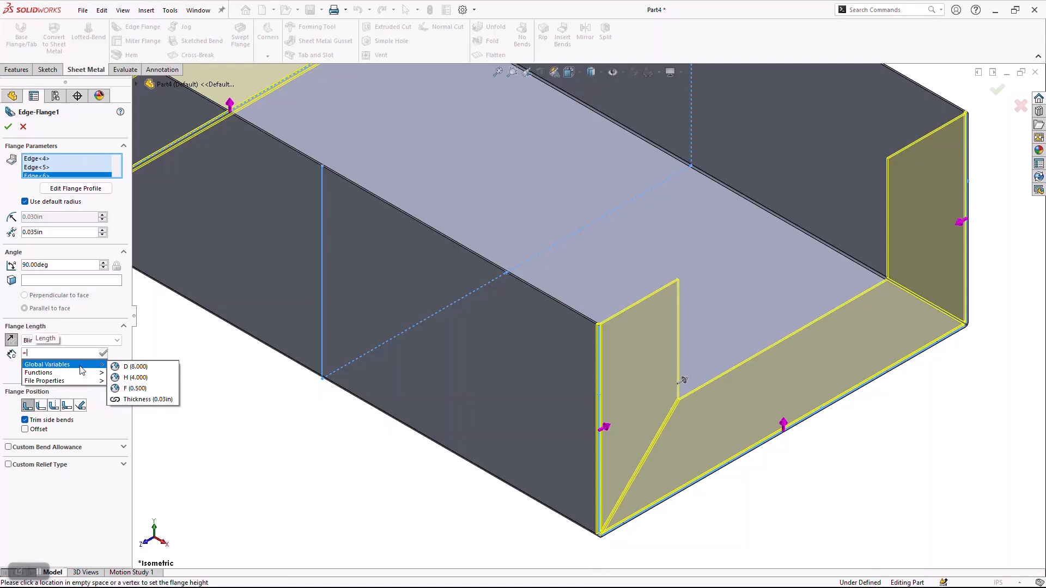
pyautogui.click(142, 389)
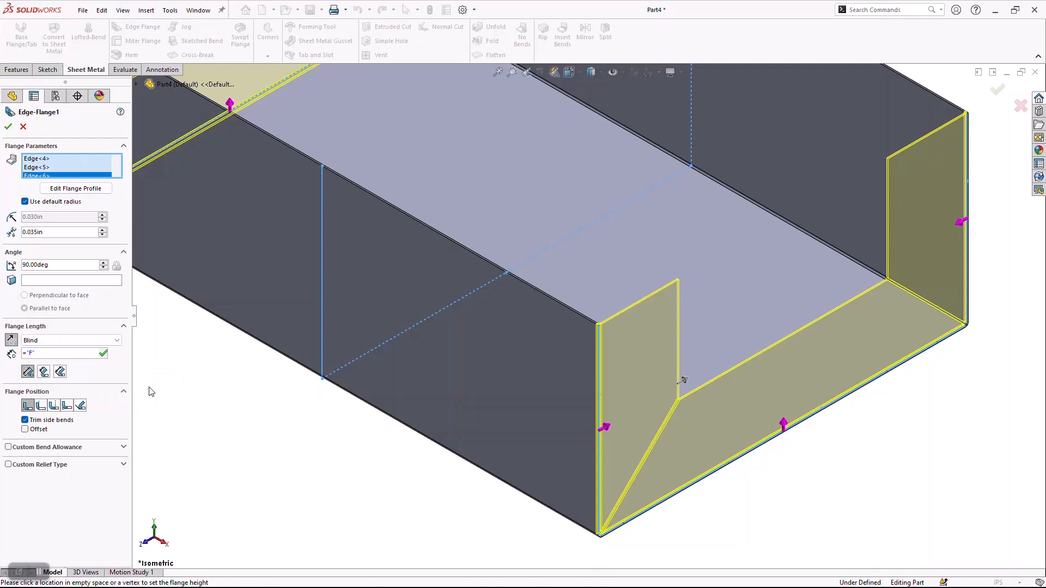
pyautogui.press('Return')
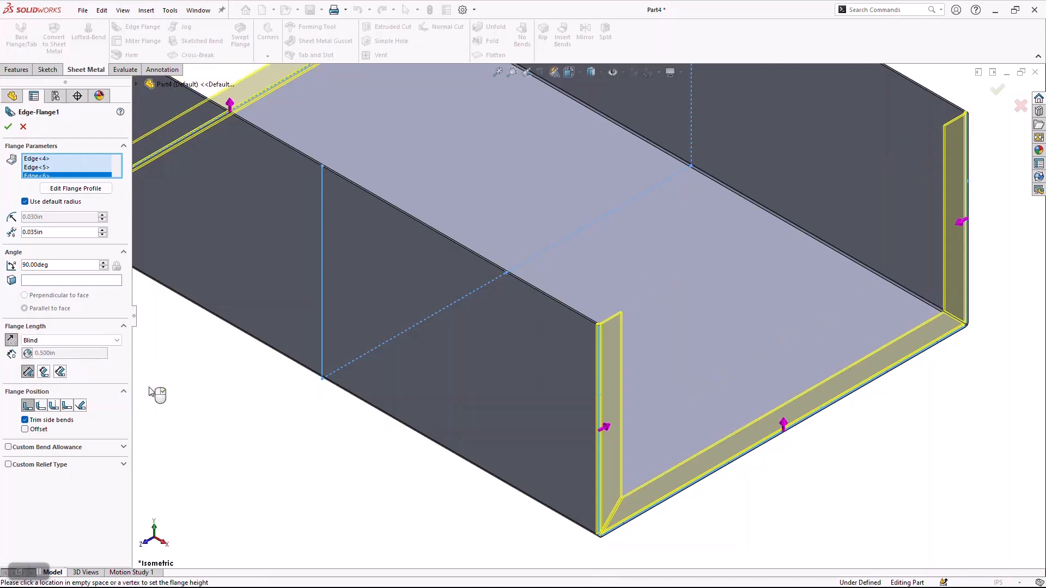
# Inspect the flange corner, keep the Material Inside flange position and create the edge flanges.
pyautogui.press('z')
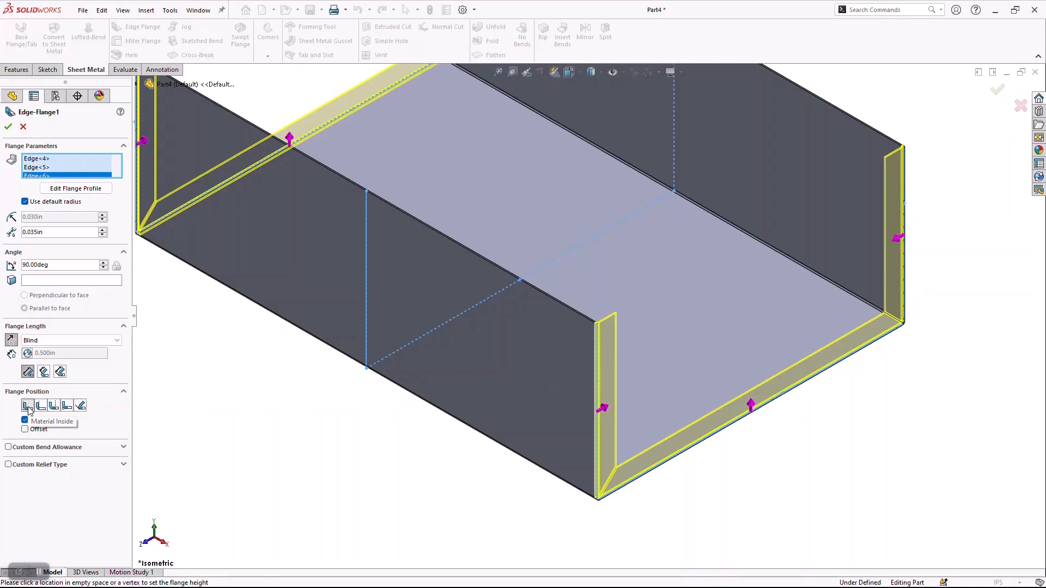
pyautogui.scroll(-3, 580, 321)
pyautogui.scroll(-3, 627, 335)
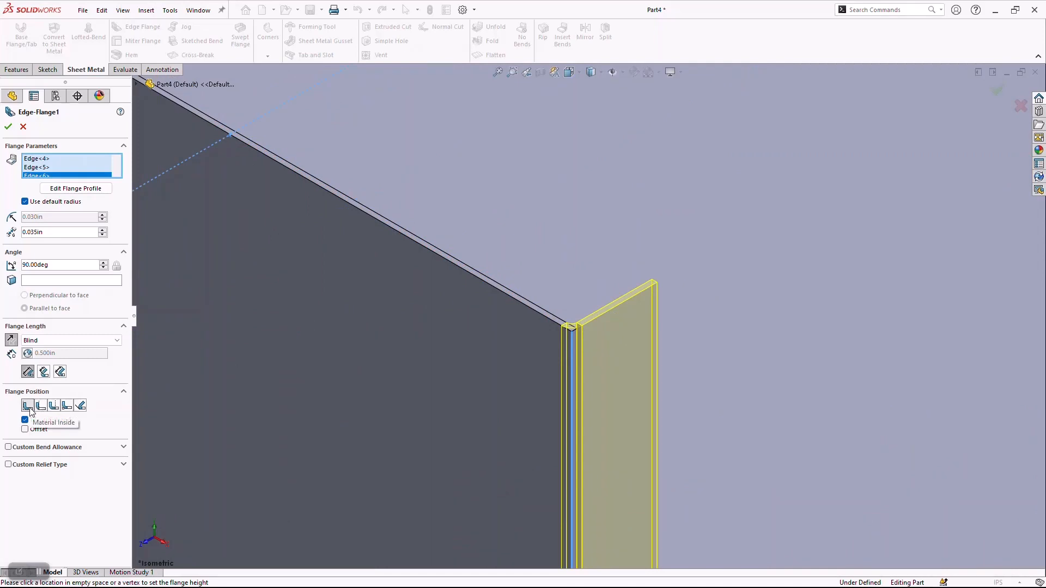
pyautogui.scroll(5, 270, 412)
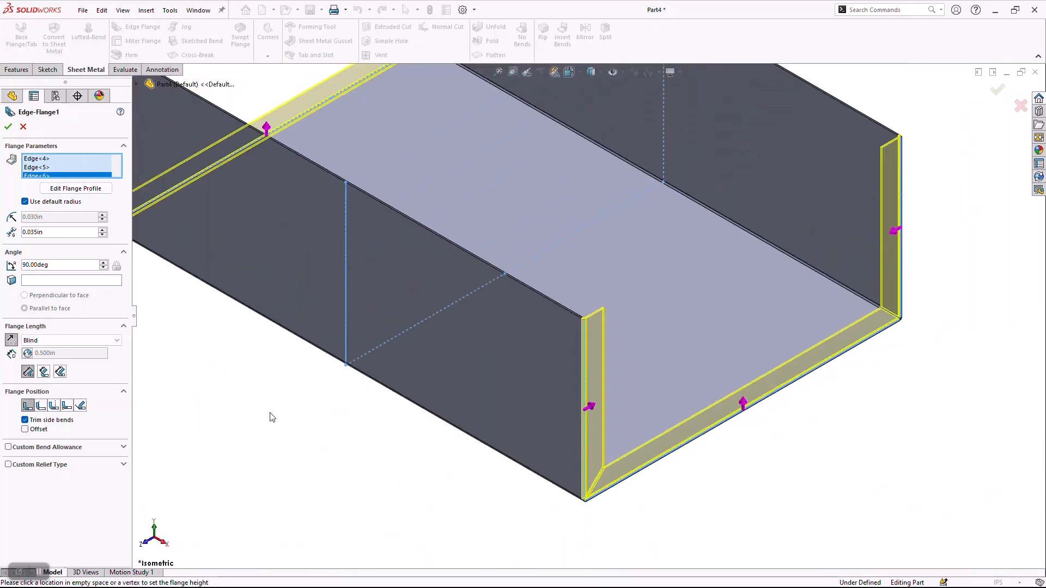
pyautogui.click(9, 128)
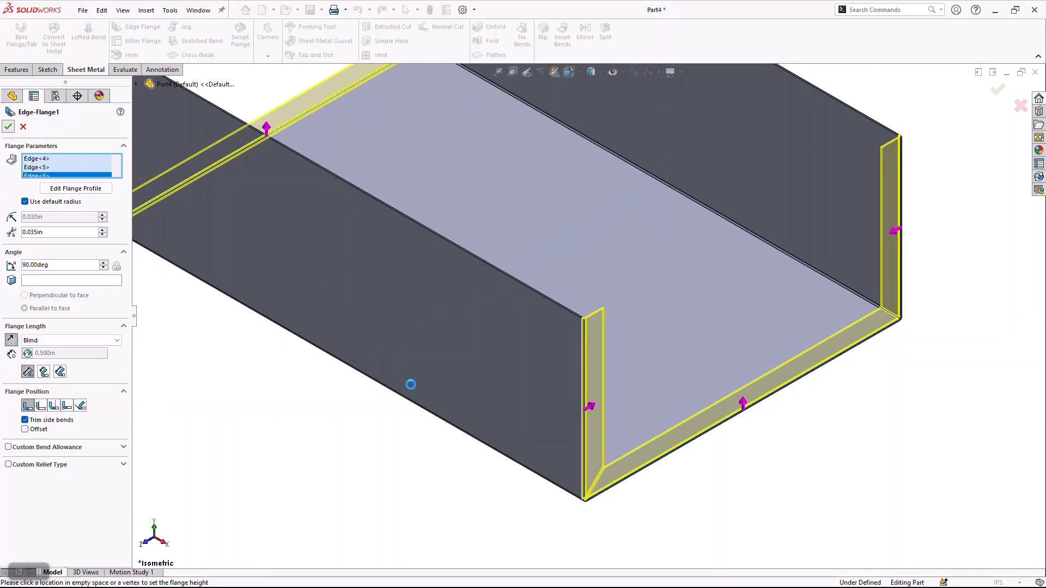
pyautogui.press('f')
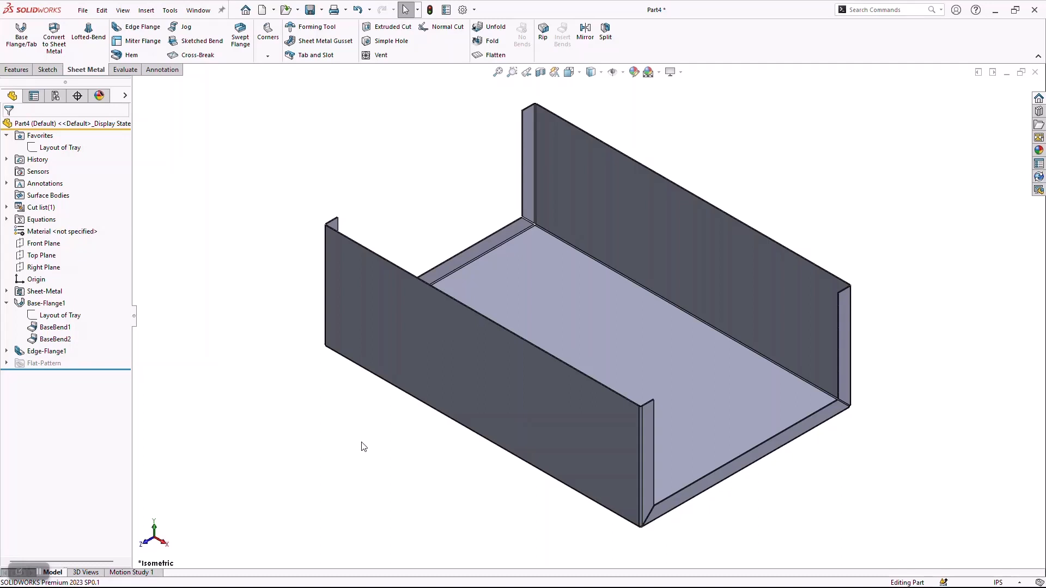
# Start a sketch on the outer face of the bottom end flange and convert the Layout of Tray sketch into it.
pyautogui.click(773, 449)
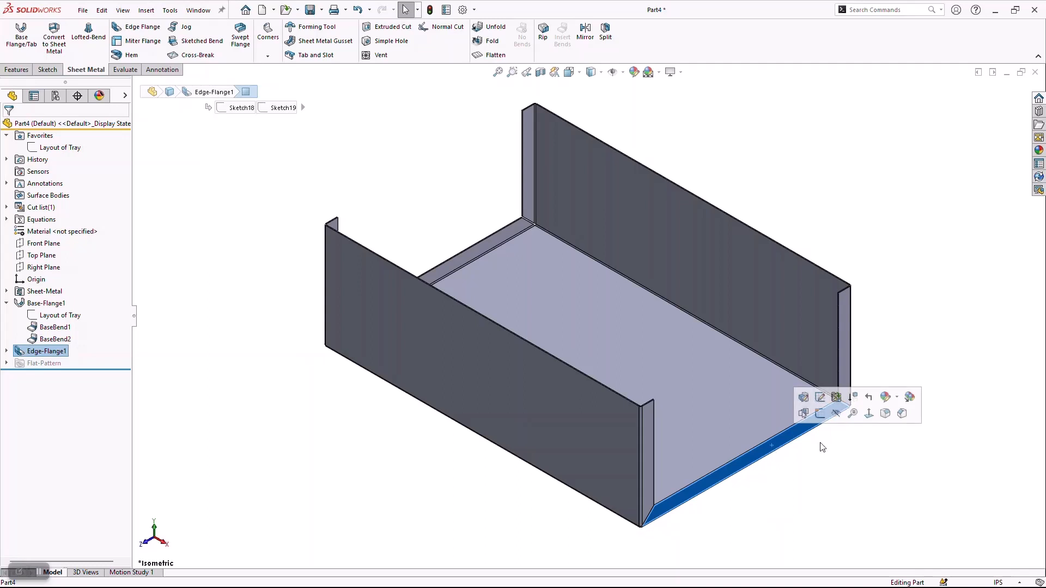
pyautogui.click(820, 413)
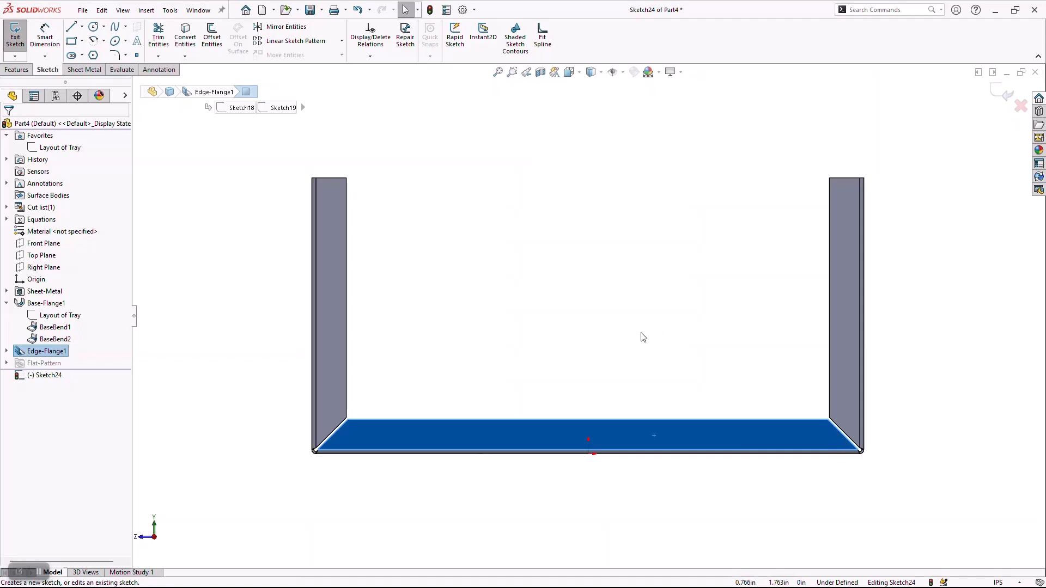
pyautogui.press('Escape')
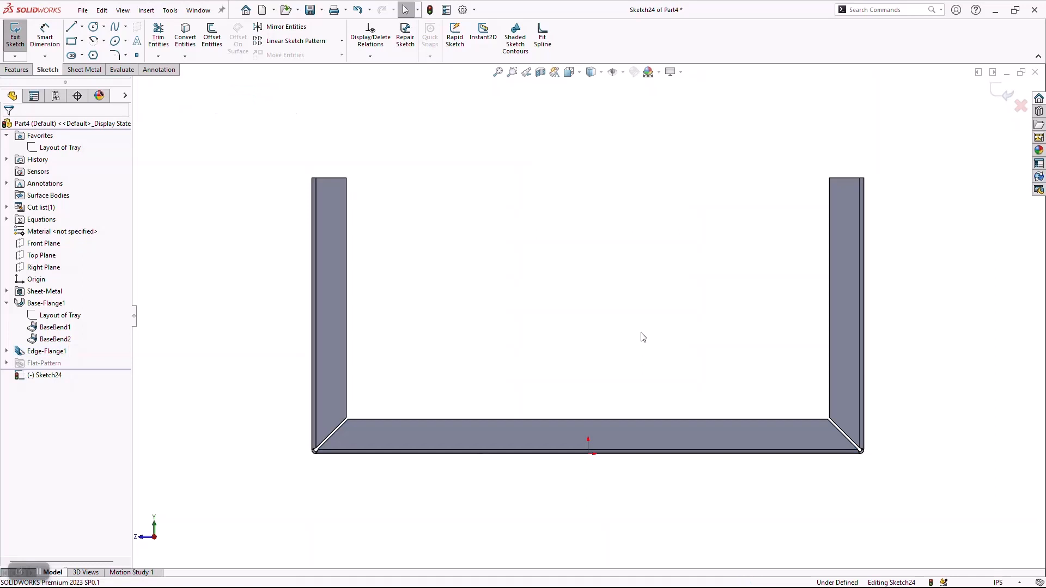
pyautogui.click(44, 149)
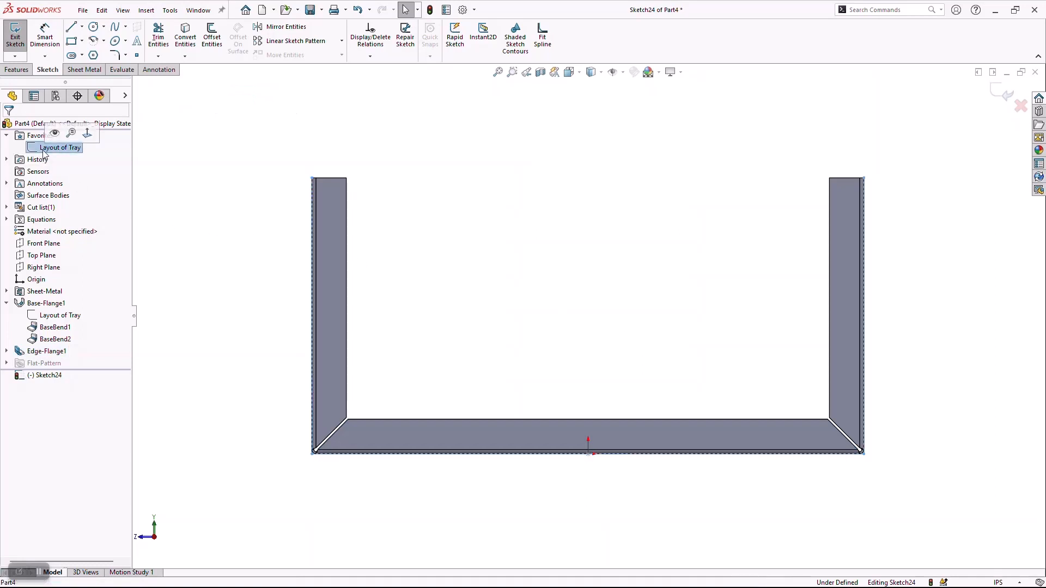
pyautogui.click(185, 37)
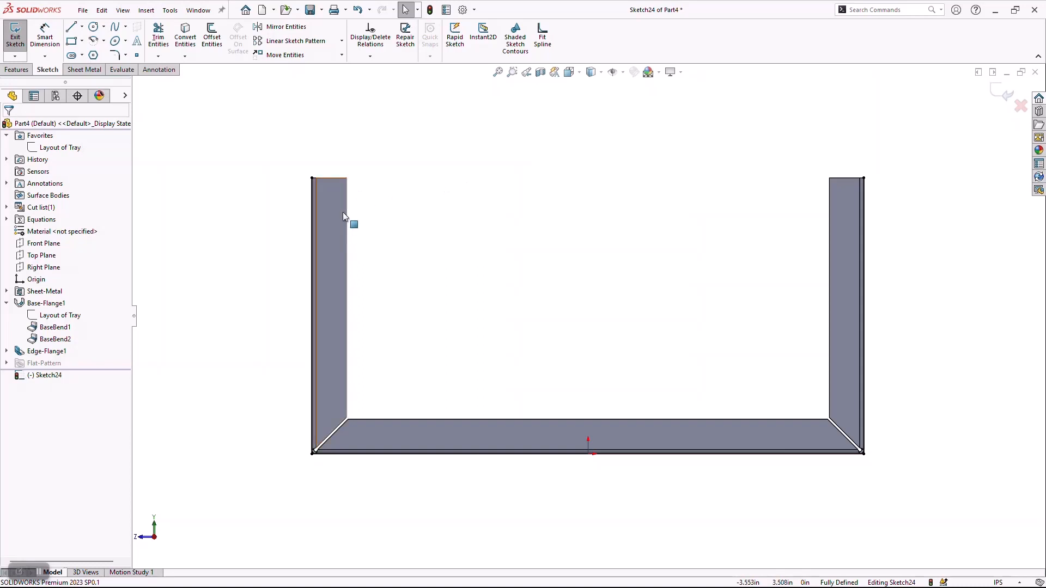
# Hide the tray body and close the converted profile above with two slanted lines joined by a horizontal line about 2.25 in long.
pyautogui.press('Tab')
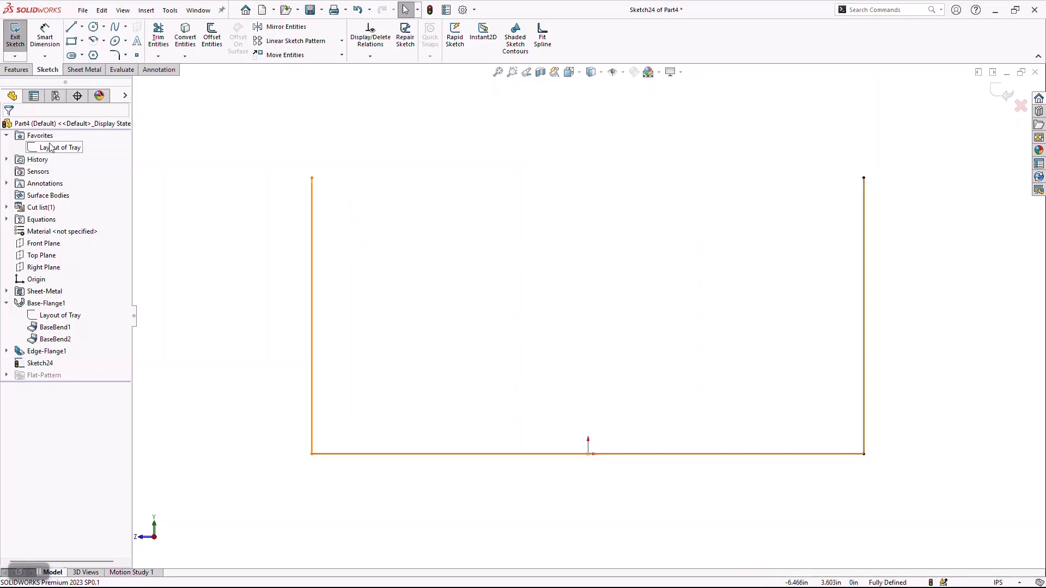
pyautogui.moveTo(54, 151)
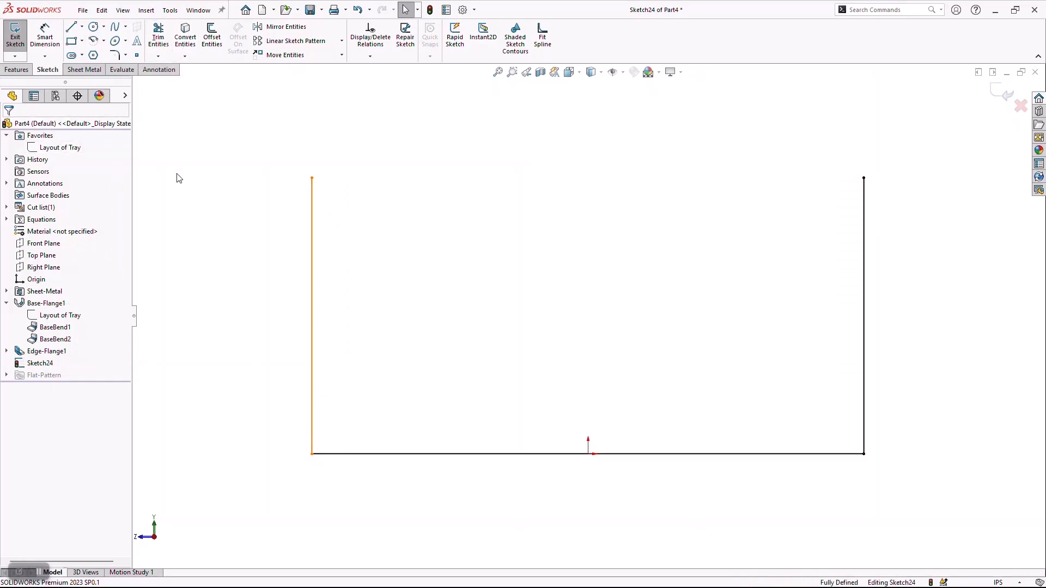
pyautogui.scroll(3, 287, 324)
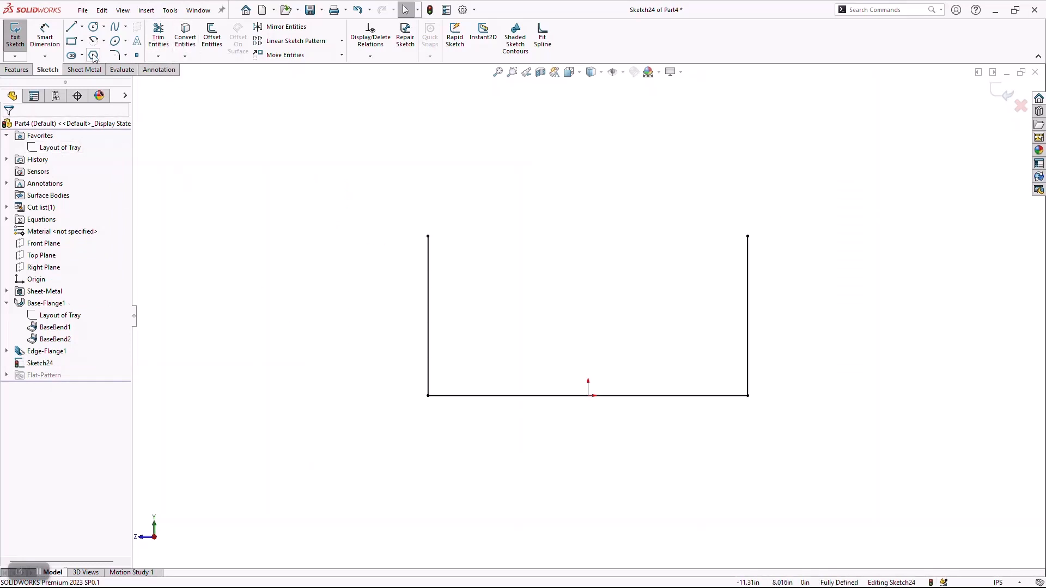
pyautogui.click(70, 27)
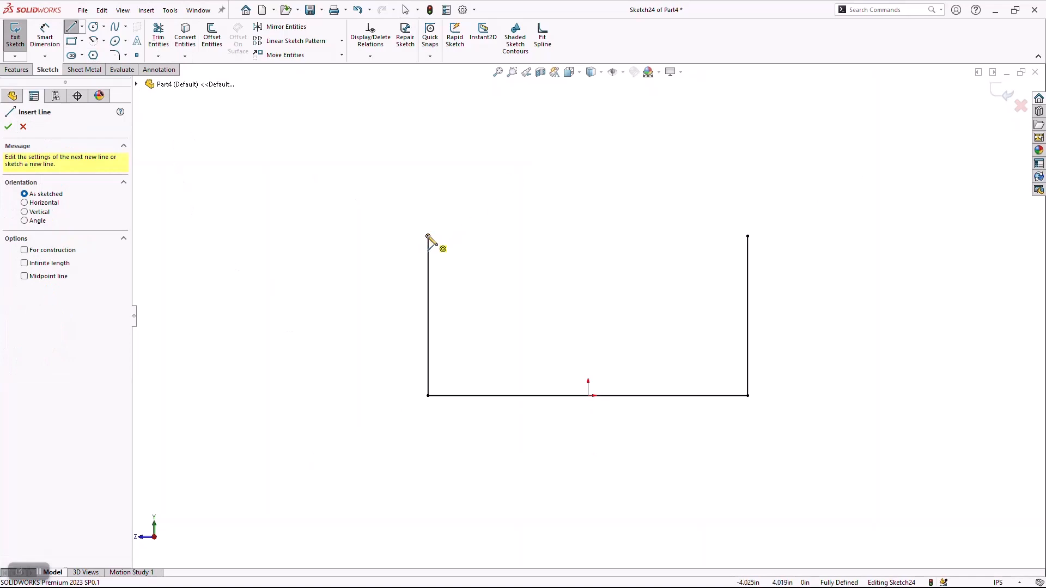
pyautogui.click(428, 236)
pyautogui.click(517, 101)
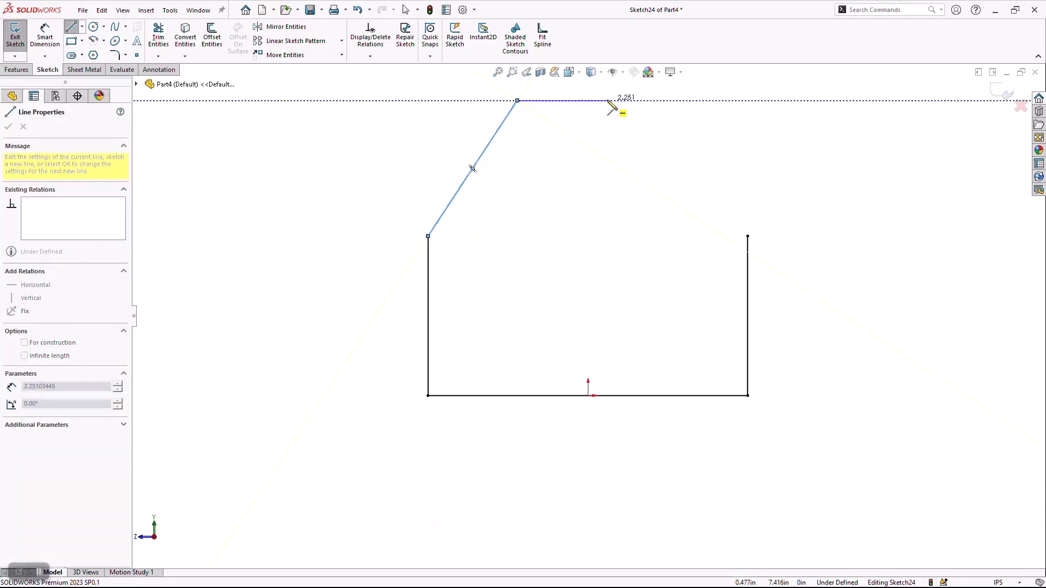
pyautogui.click(607, 100)
pyautogui.click(747, 236)
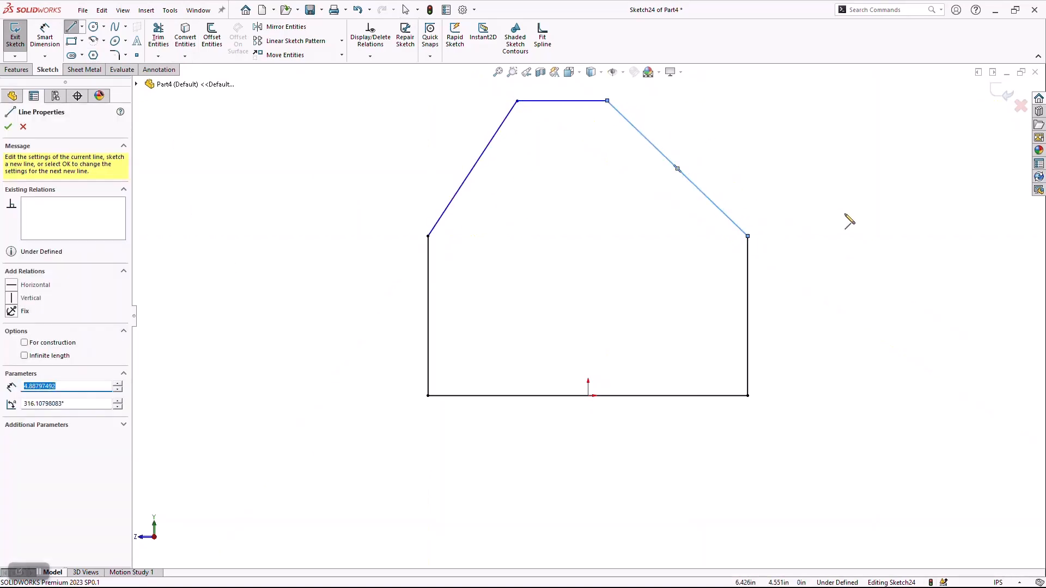
pyautogui.press('Escape')
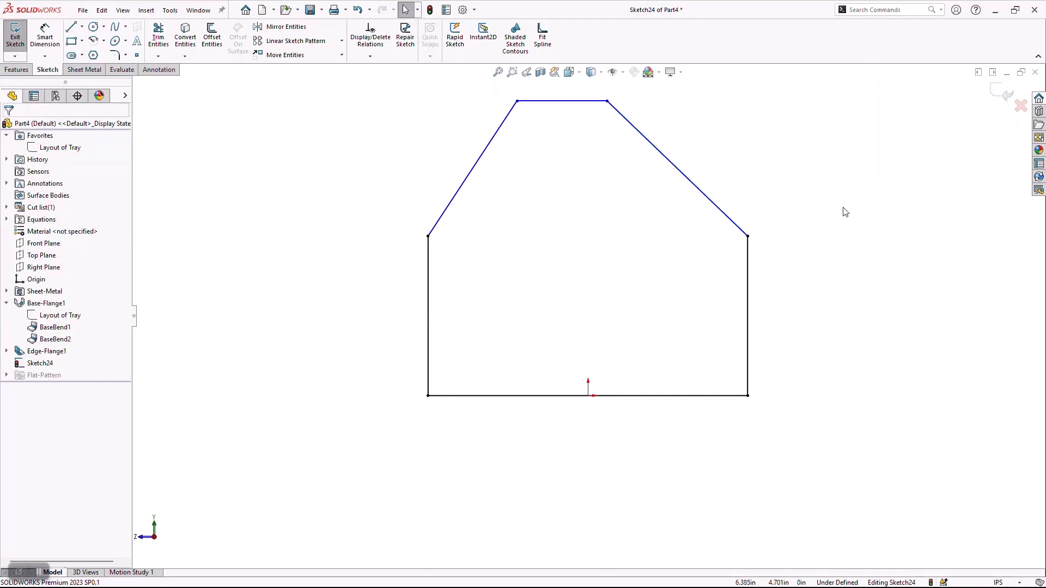
# Make the two slanted lines of the profile equal in length.
pyautogui.moveTo(781, 152); pyautogui.dragTo(430, 167)
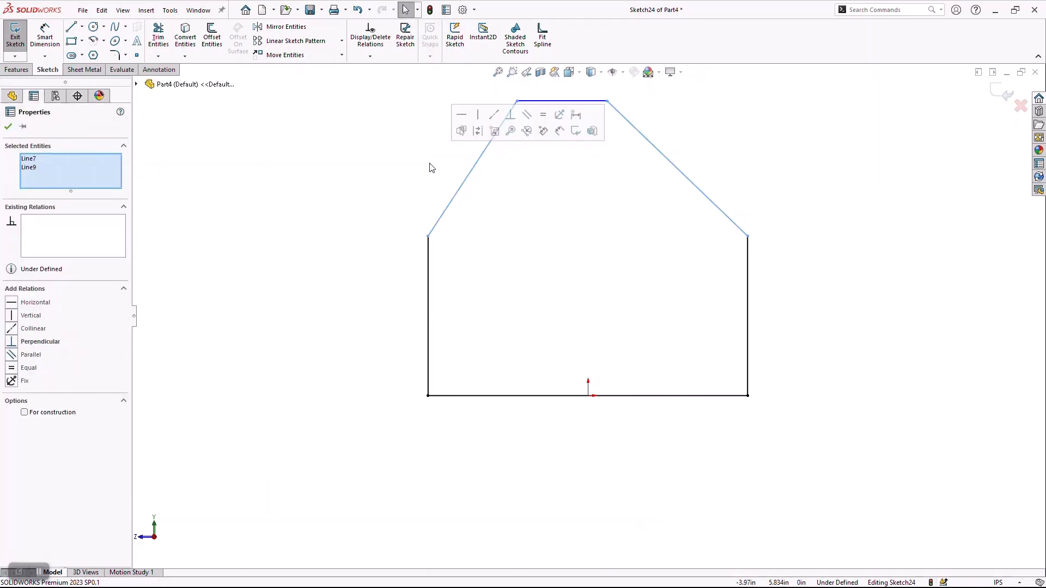
pyautogui.click(543, 116)
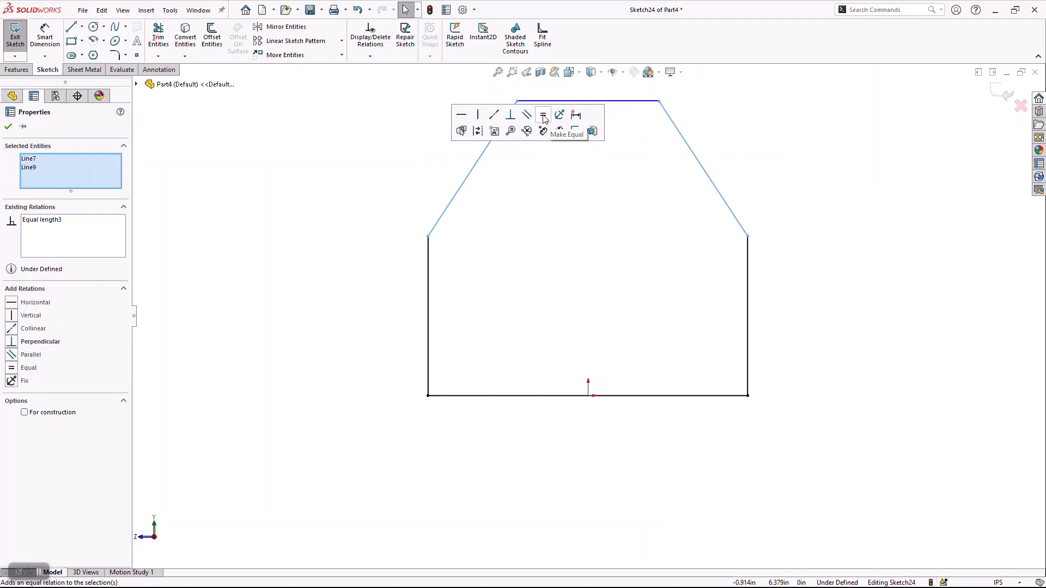
pyautogui.click(820, 170)
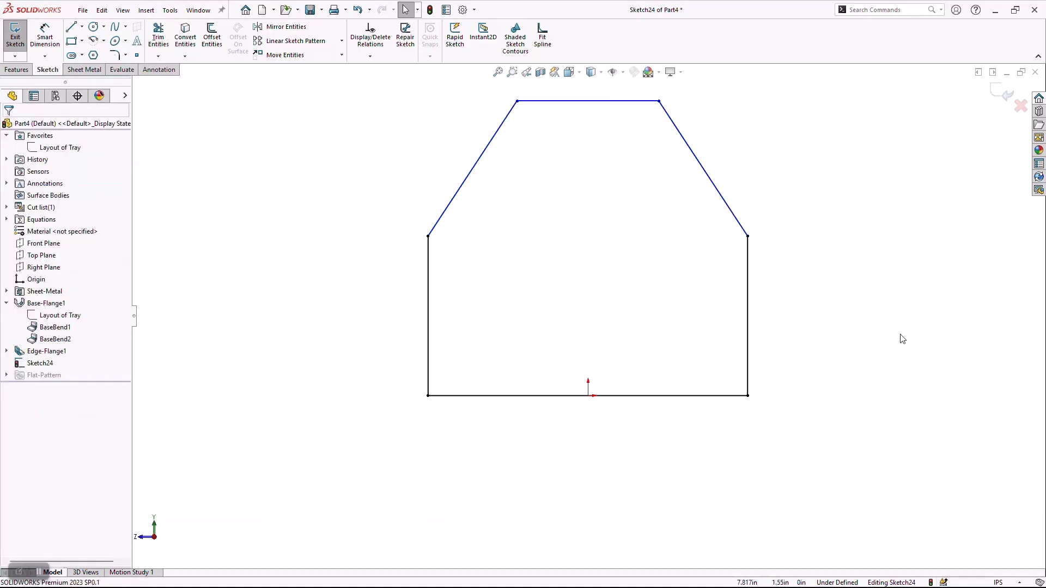
# Dimension the profile's overall height from the base line to the upper horizontal line as 8 in.
pyautogui.moveTo(864, 344); pyautogui.dragTo(867, 308, button='right')
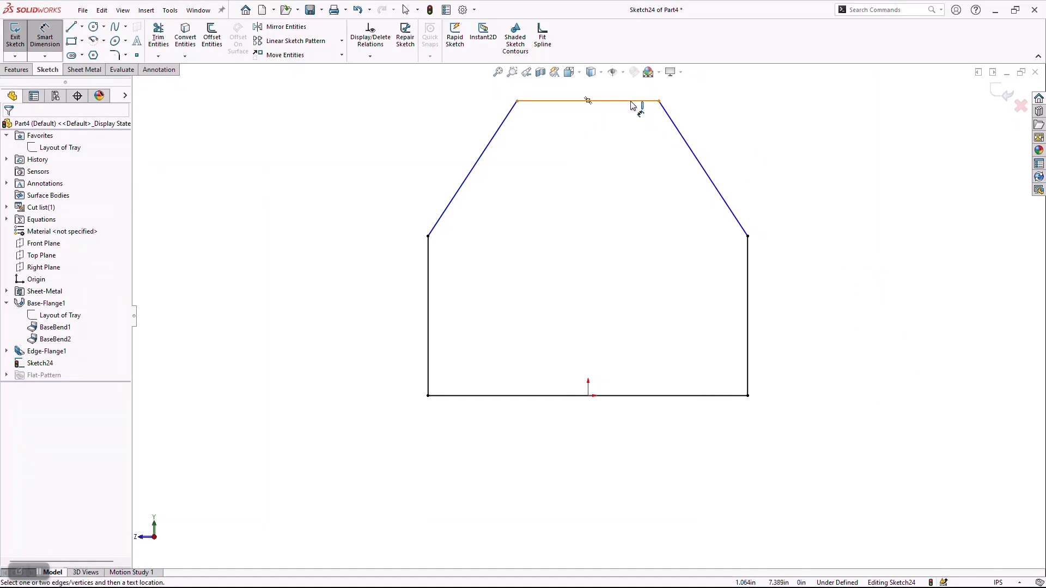
pyautogui.click(633, 104)
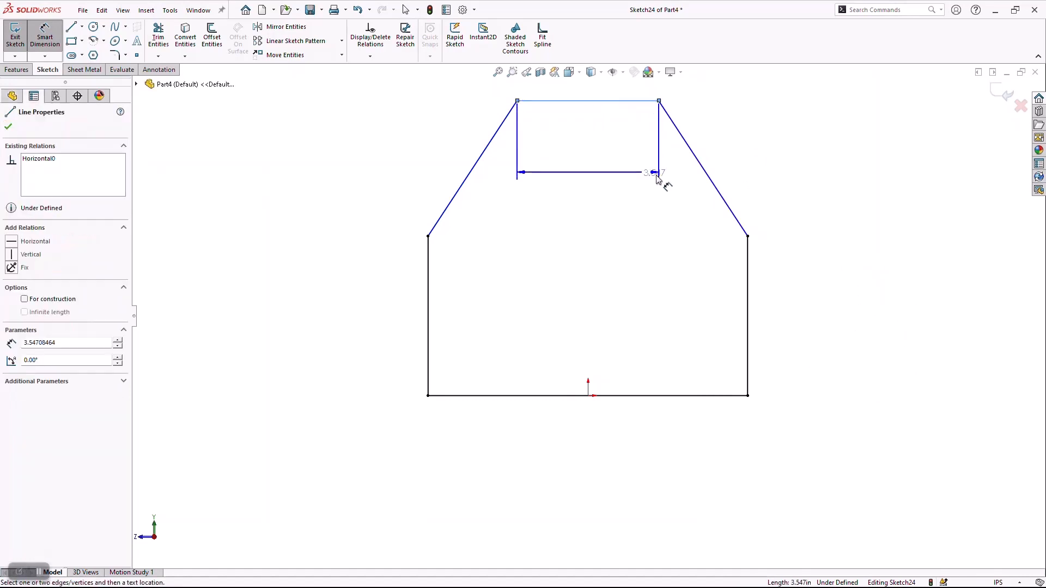
pyautogui.click(674, 396)
pyautogui.click(307, 278)
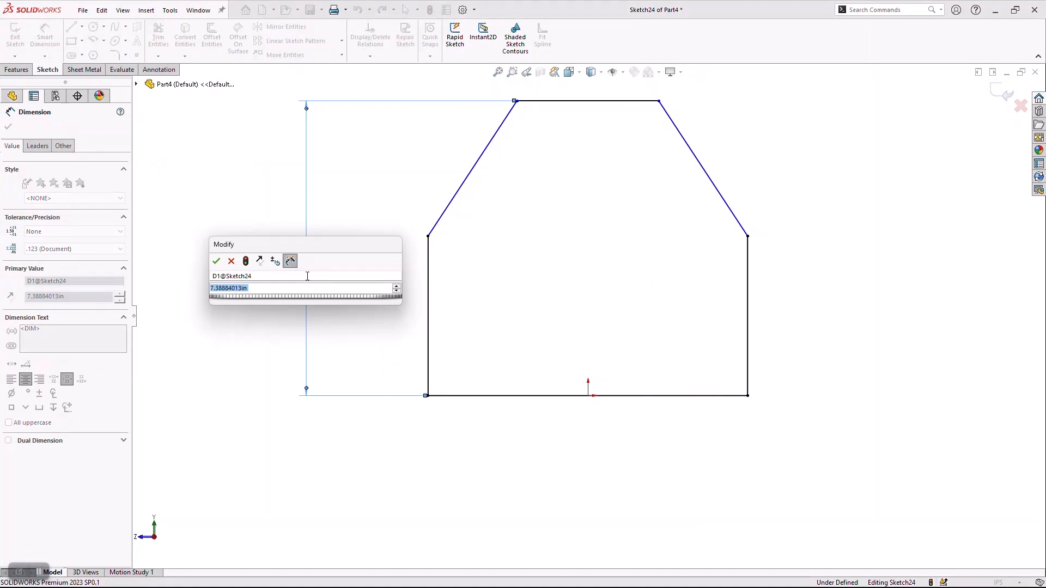
pyautogui.write('8')
pyautogui.press('Return')
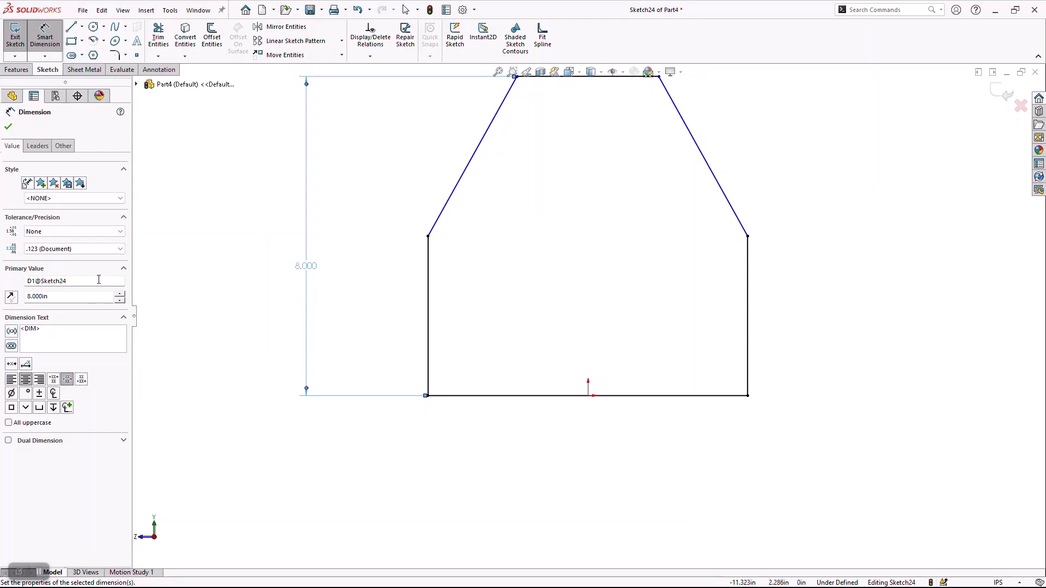
# Rename the 8 in overall height dimension as Height and check its name in the dimension's value editor.
pyautogui.click(99, 284)
pyautogui.doubleClick(98, 283)
pyautogui.write('Height')
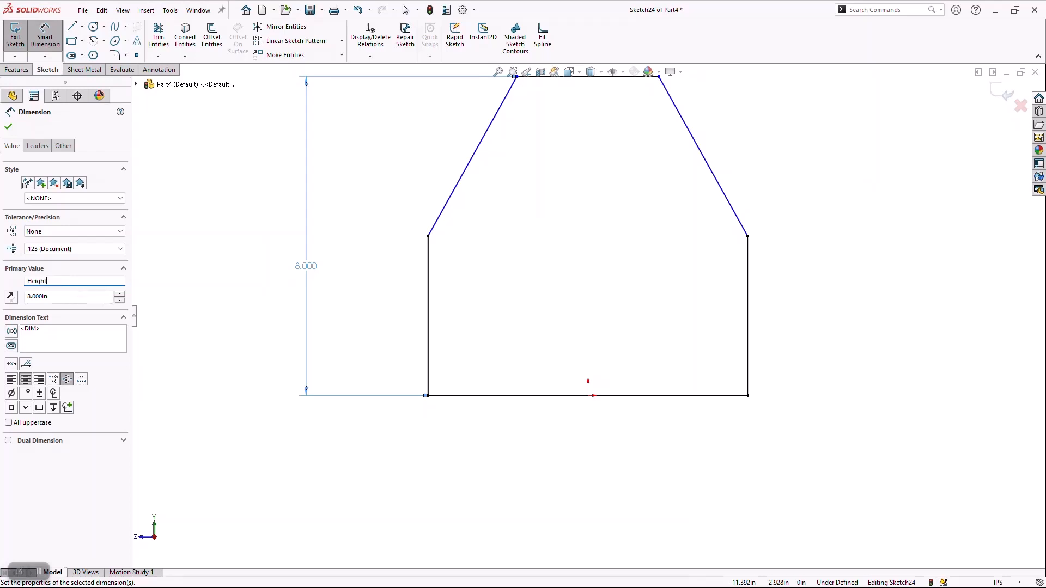
pyautogui.click(8, 126)
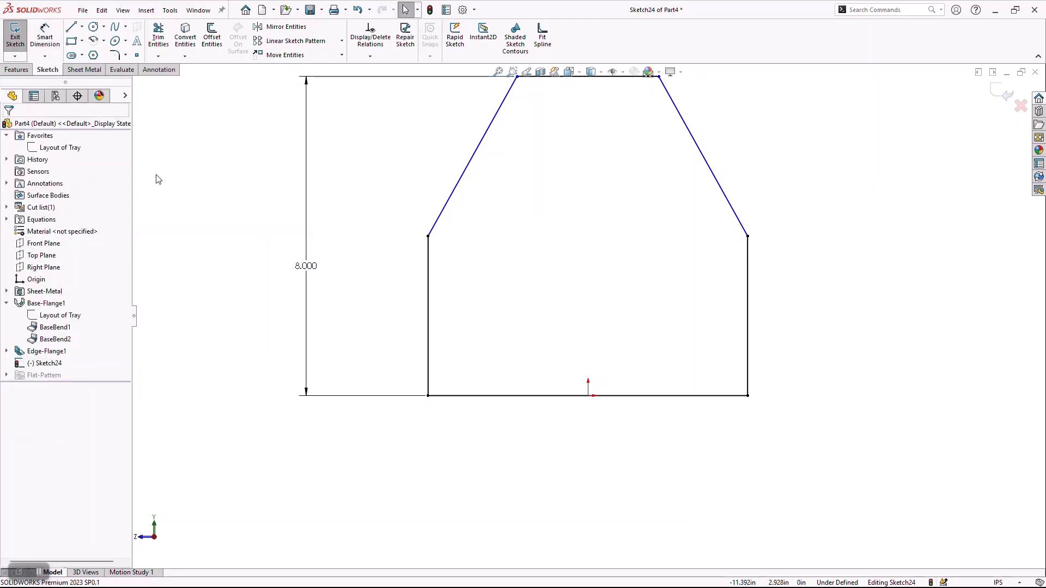
pyautogui.doubleClick(310, 272)
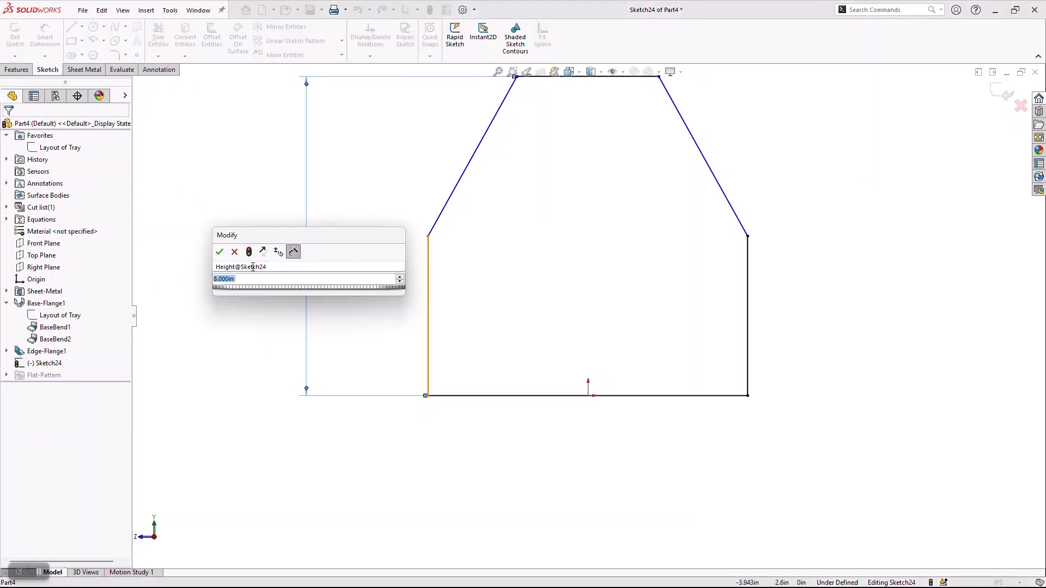
pyautogui.click(219, 252)
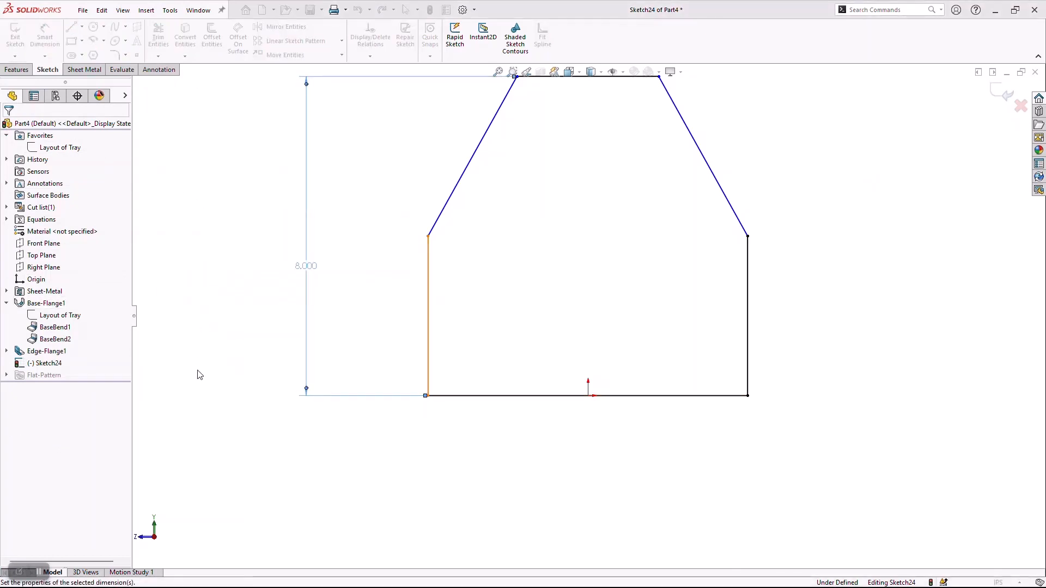
# Dimension the upper horizontal line's length with the equation "F"*3, using the global variable F.
pyautogui.press('f')
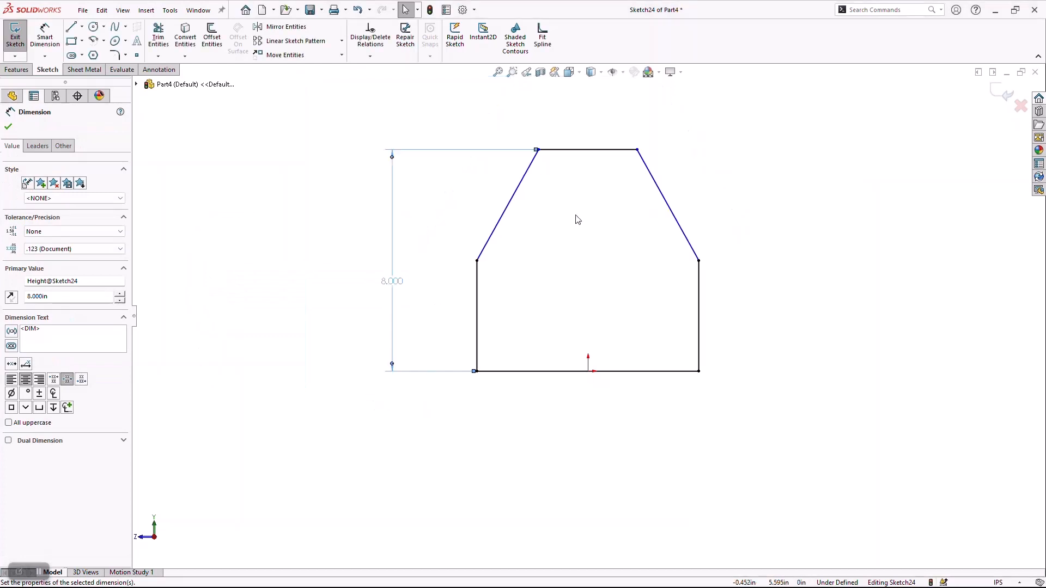
pyautogui.moveTo(758, 188); pyautogui.dragTo(755, 148, button='right')
pyautogui.click(609, 151)
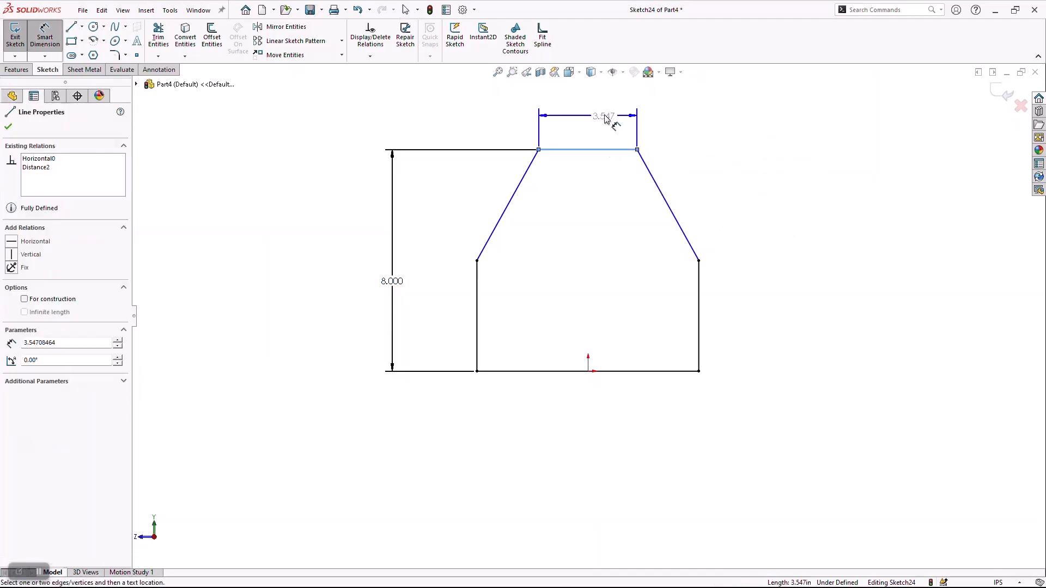
pyautogui.click(604, 111)
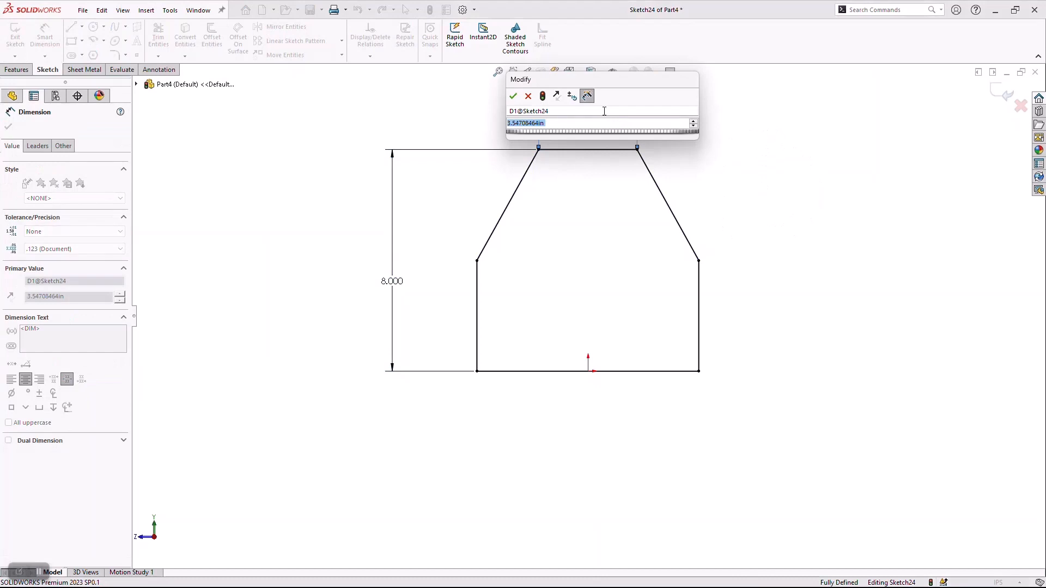
pyautogui.write('=')
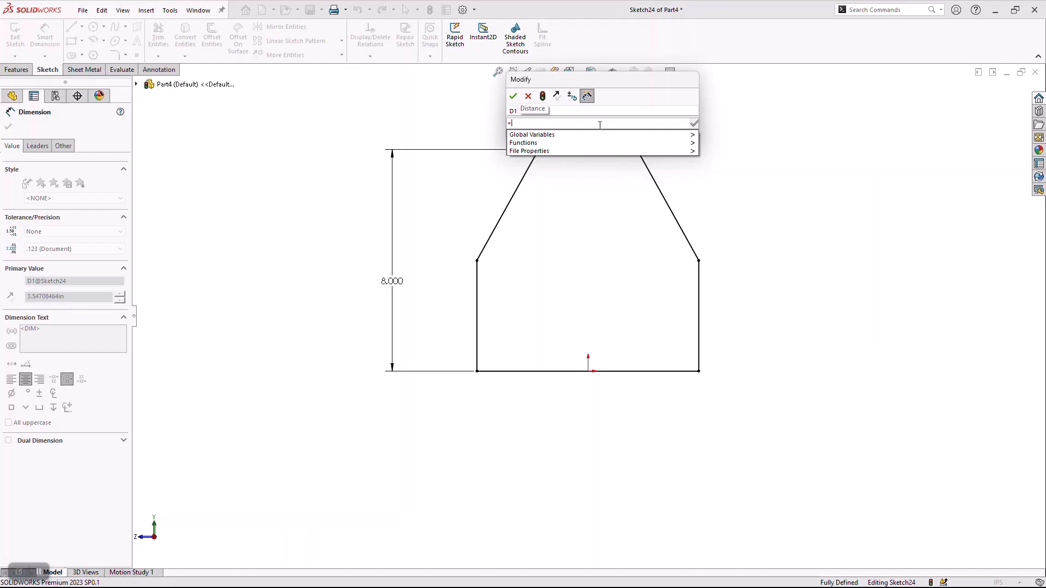
pyautogui.moveTo(598, 138)
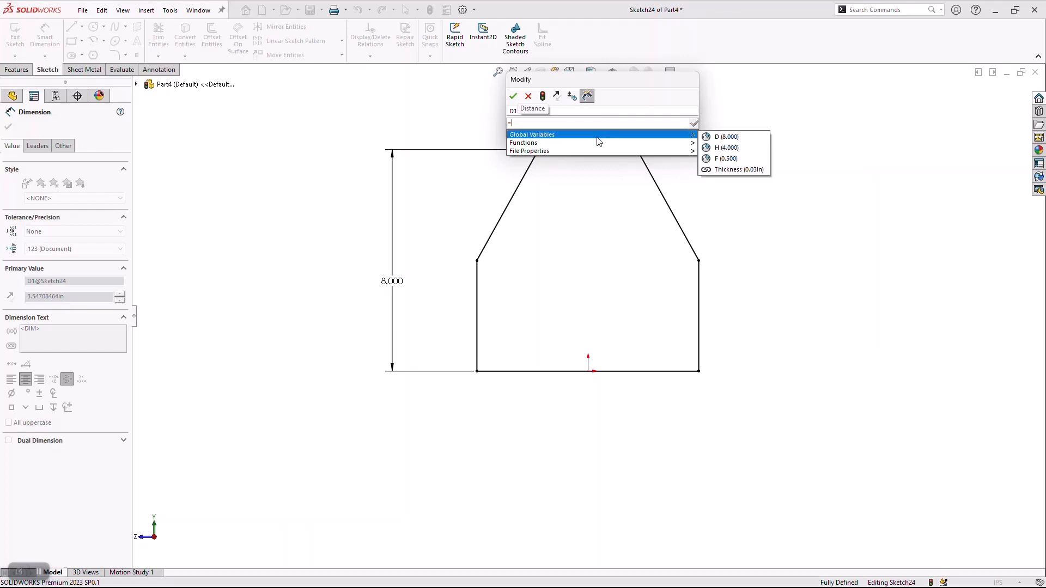
pyautogui.click(725, 159)
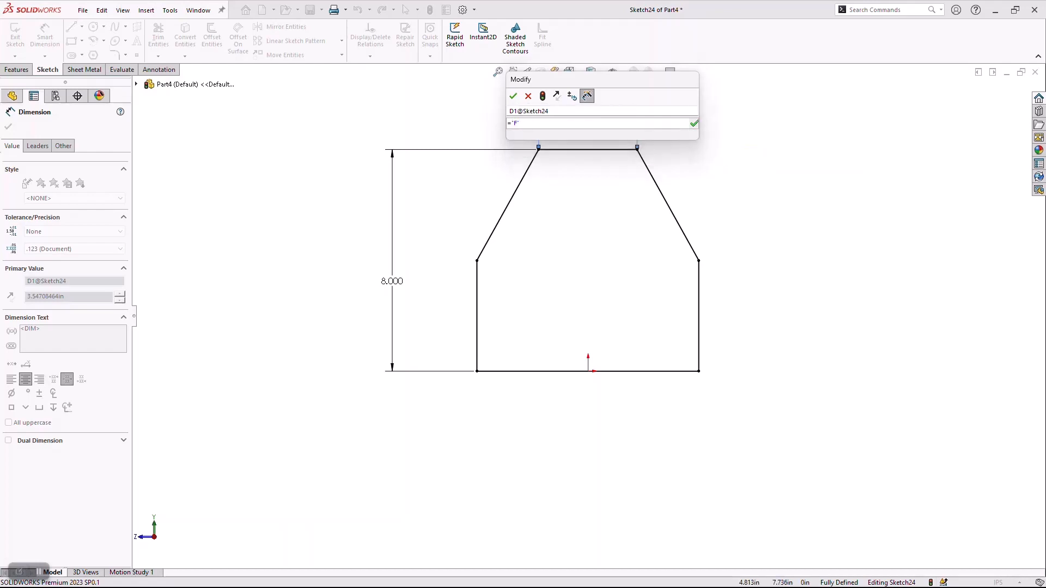
pyautogui.write('*3')
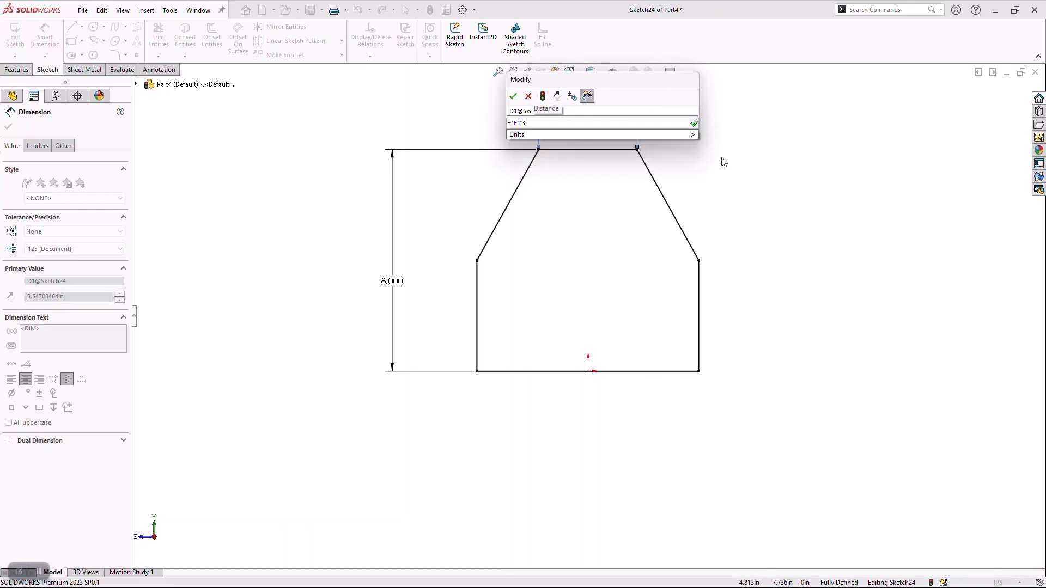
pyautogui.press('Return')
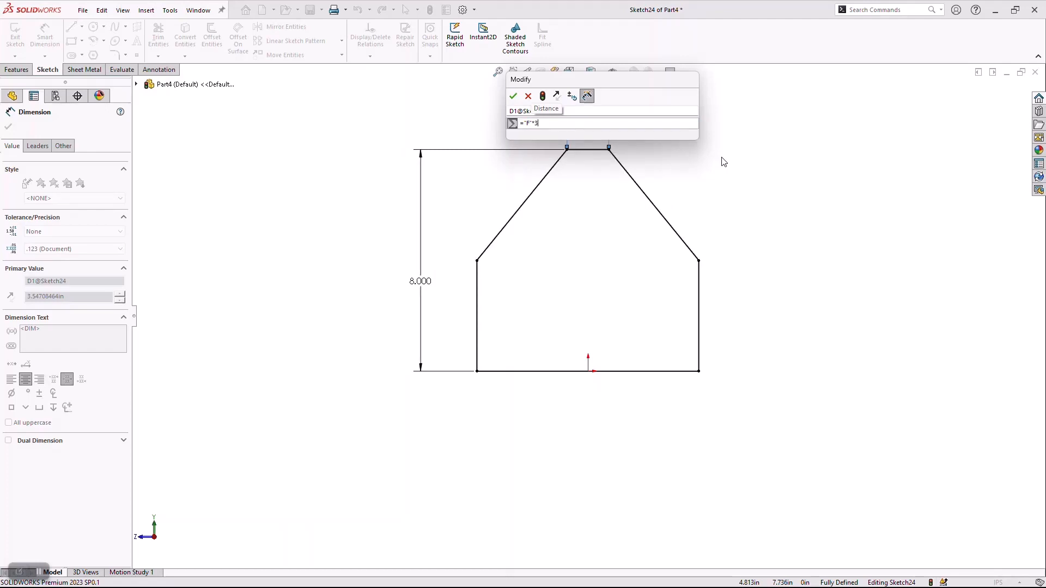
pyautogui.press('Return')
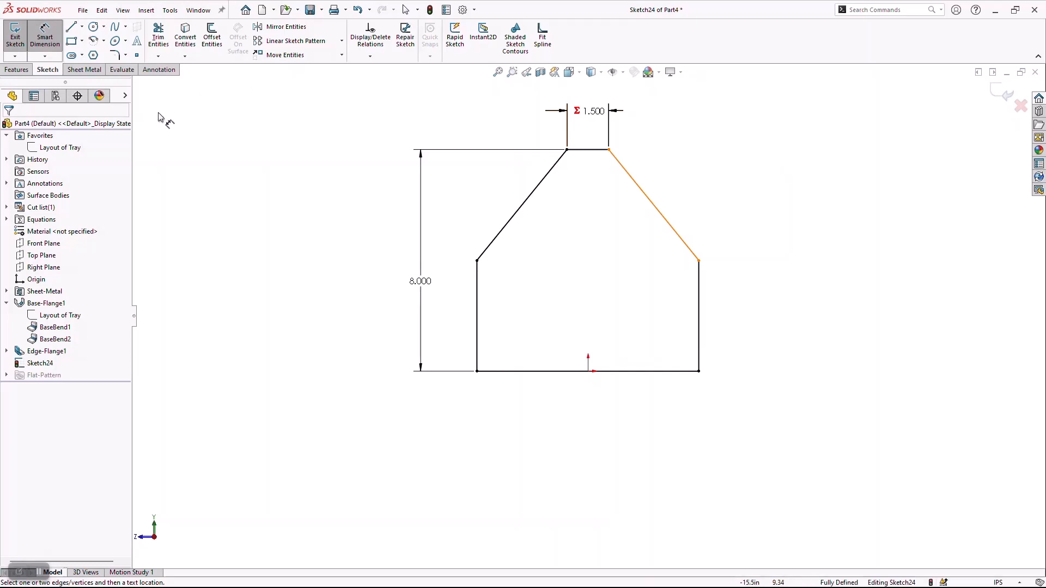
# Create a base flange from the end plate profile with the thickness direction reversed.
pyautogui.click(103, 70)
pyautogui.click(21, 36)
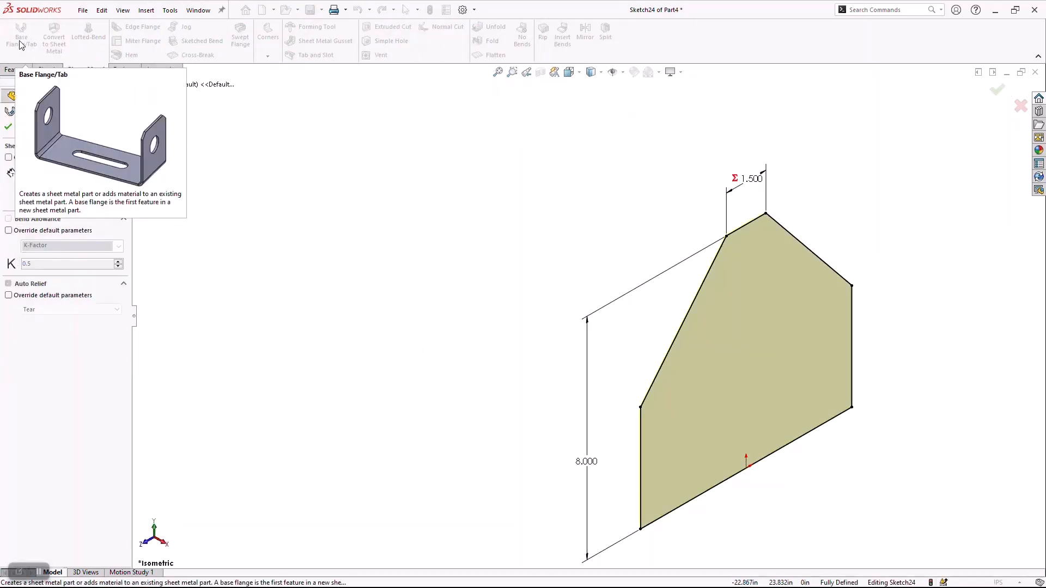
pyautogui.scroll(-3, 765, 282)
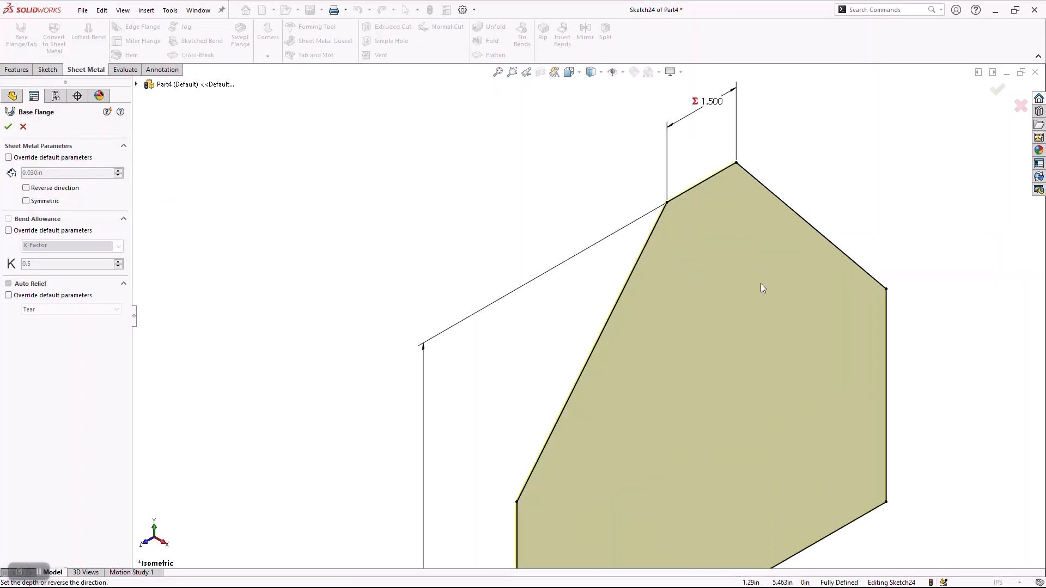
pyautogui.click(27, 189)
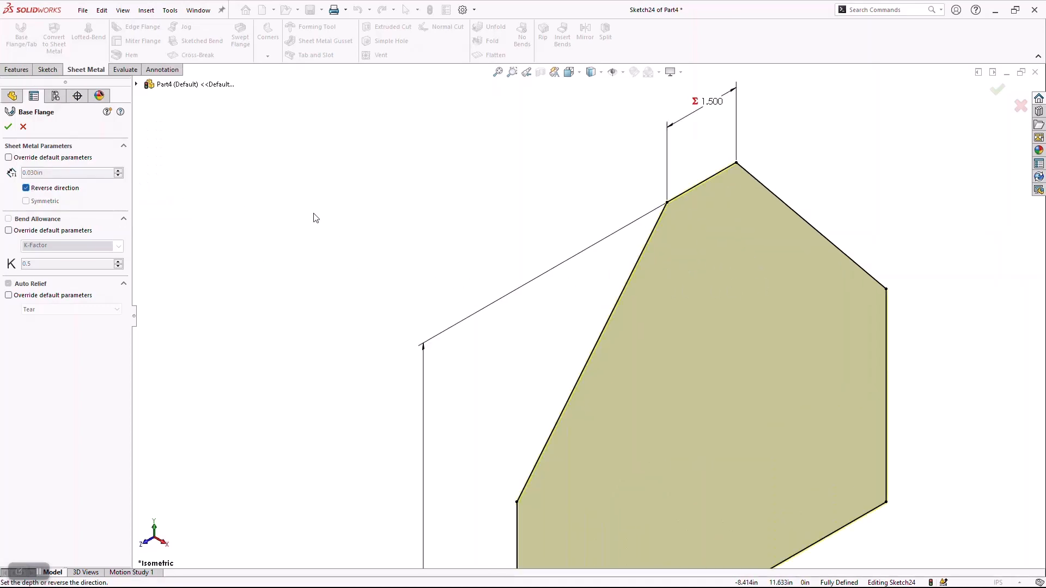
pyautogui.click(8, 126)
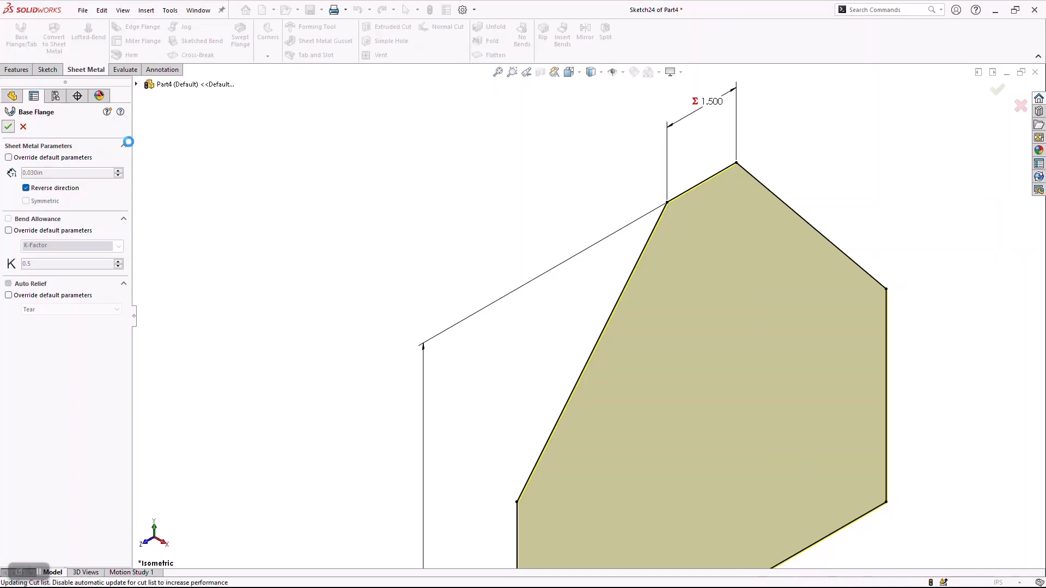
pyautogui.scroll(1, 425, 474)
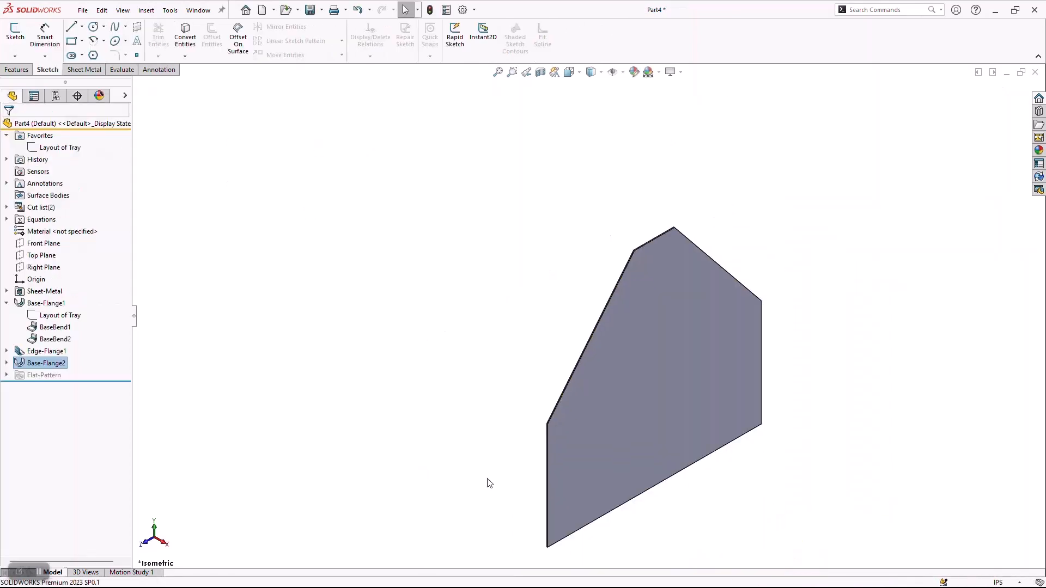
# Clear the selection and show the hidden tray body together with the end plate.
pyautogui.click(512, 481)
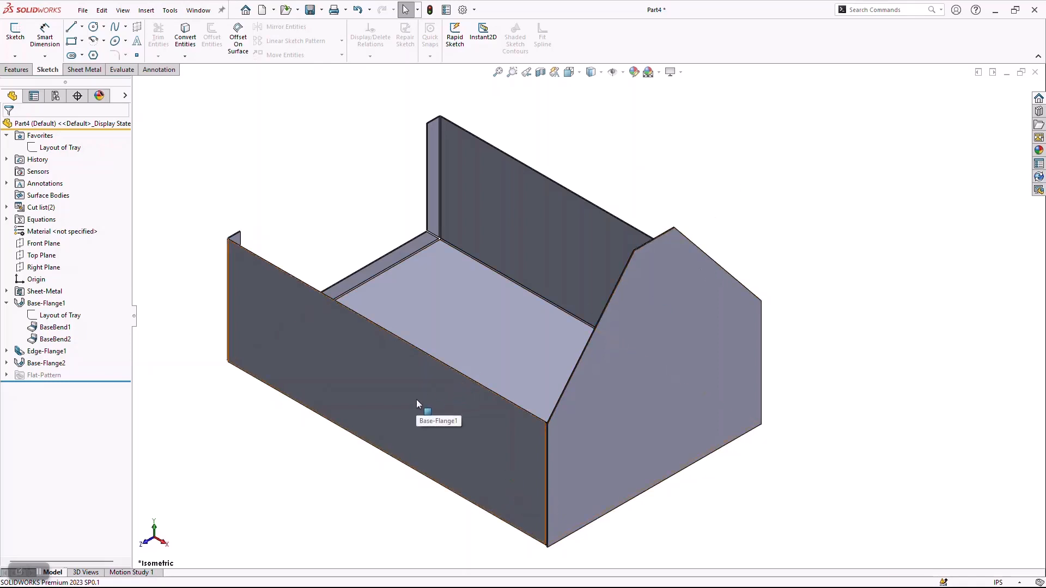
pyautogui.press('Tab')
pyautogui.hotkey('shift', 'Tab')
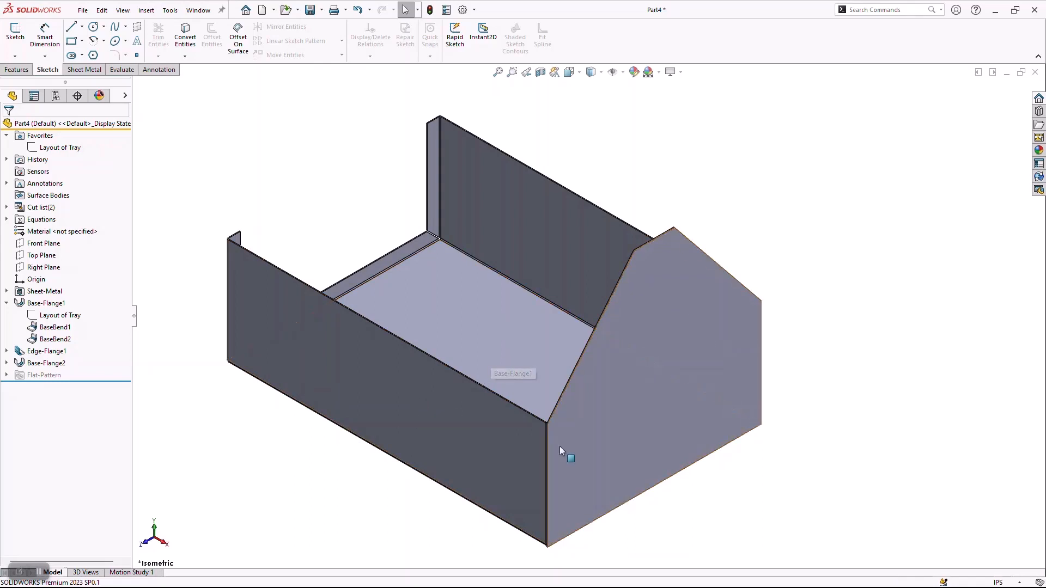
# Examine the corner where the end plate meets the tray's side wall and bottom from several angles.
pyautogui.scroll(-10, 560, 447)
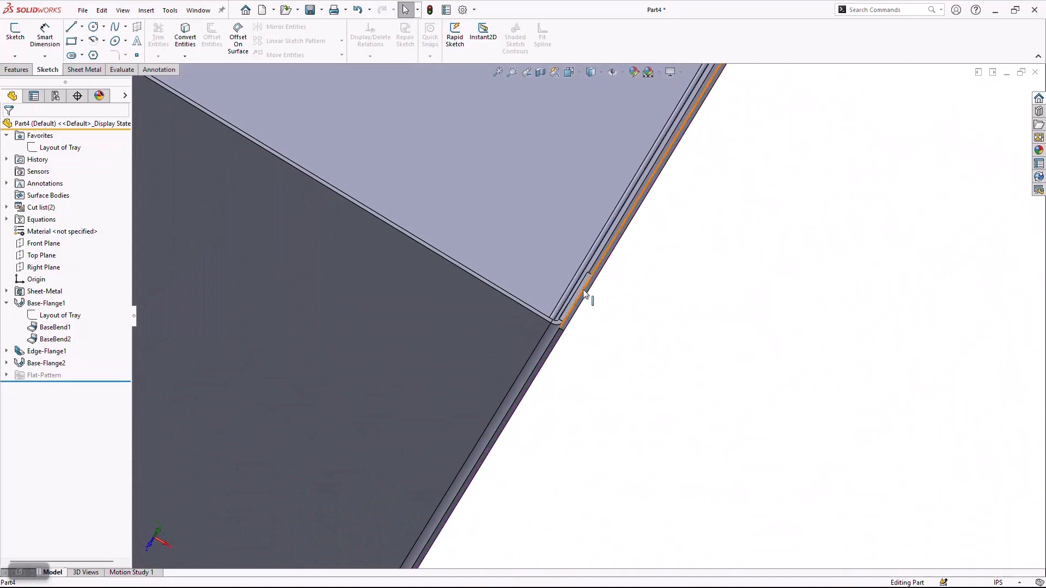
pyautogui.scroll(2, 630, 319)
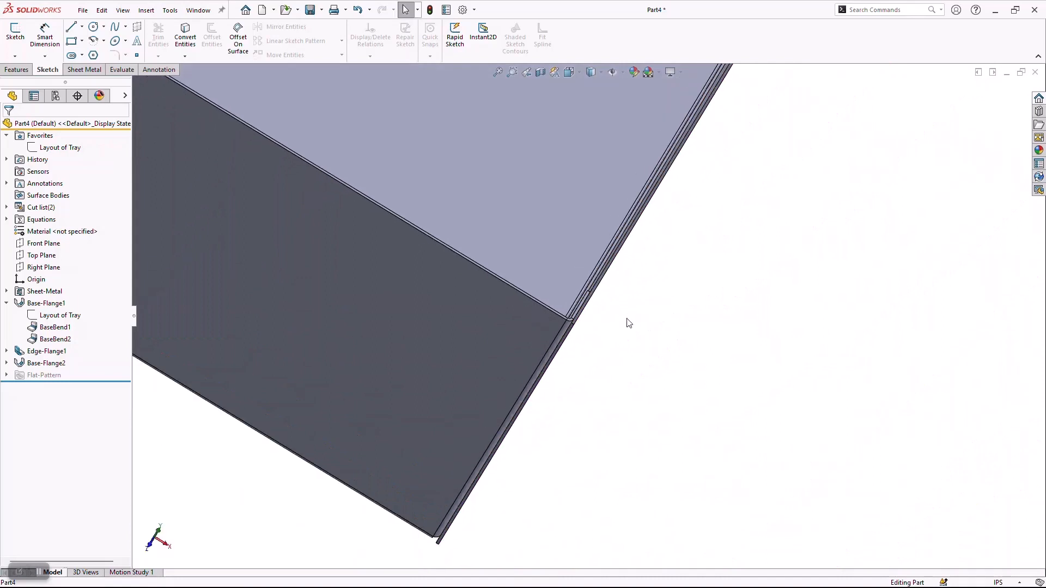
pyautogui.scroll(-3, 629, 321)
pyautogui.moveTo(630, 324); pyautogui.dragTo(614, 314, button='middle')
pyautogui.scroll(6, 613, 316)
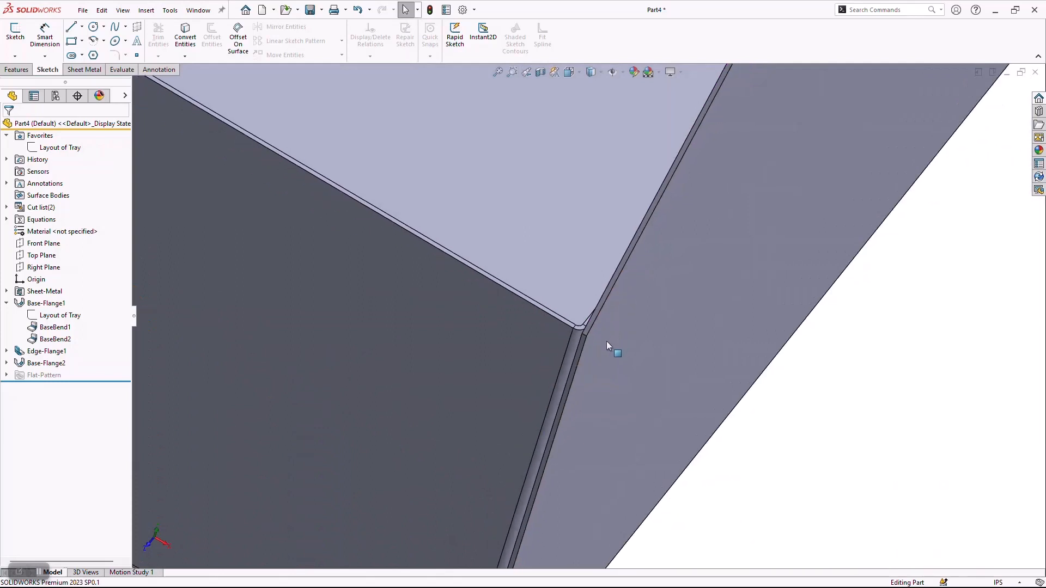
pyautogui.scroll(5, 401, 354)
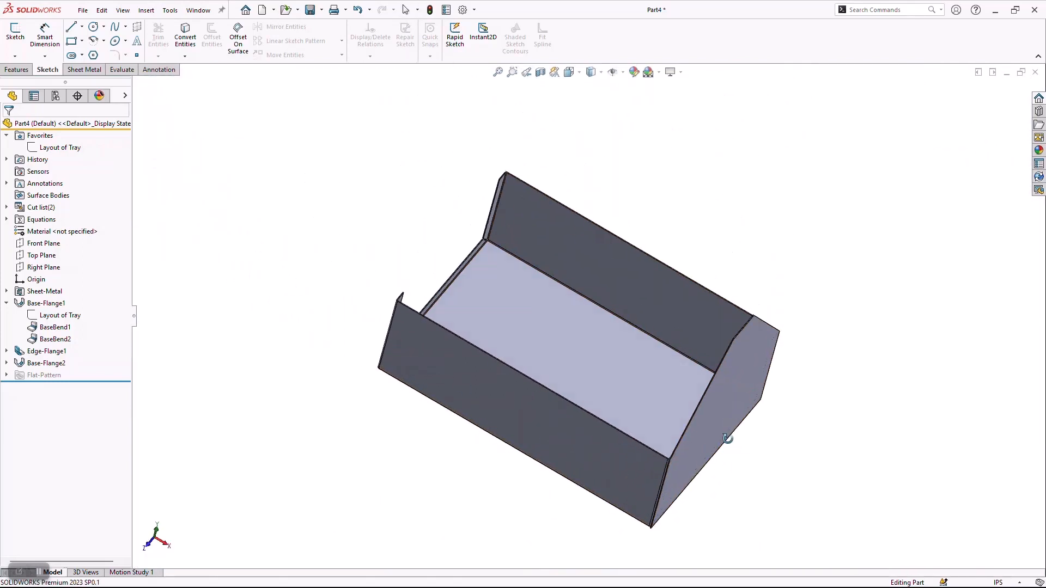
pyautogui.moveTo(726, 439); pyautogui.dragTo(691, 318, button='middle')
pyautogui.scroll(-1, 691, 318)
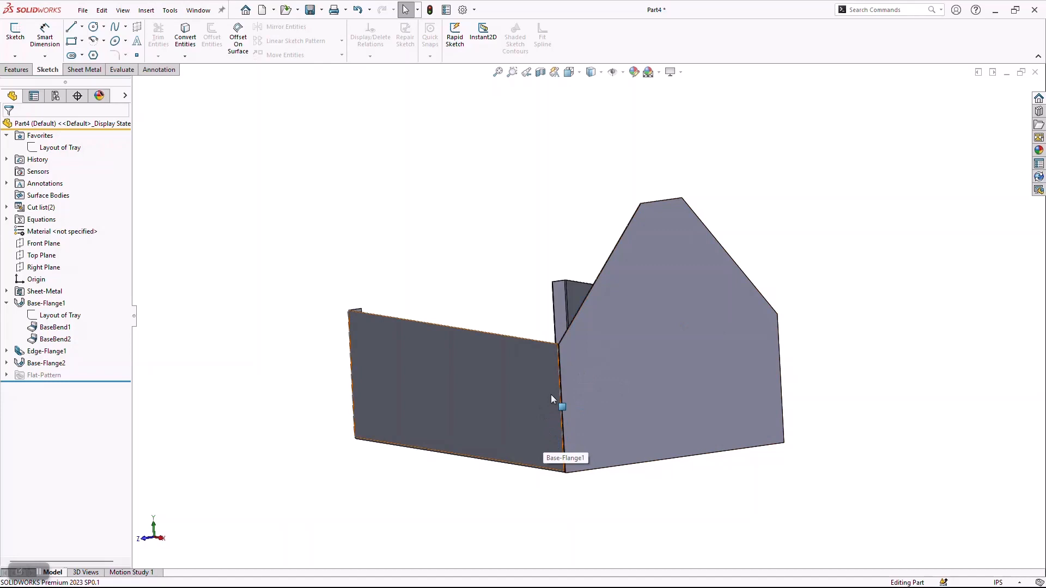
# Start an edge flange on the end plate's two vertical edges and its bottom edge, about 1.83 in long and directed toward the tray.
pyautogui.click(92, 71)
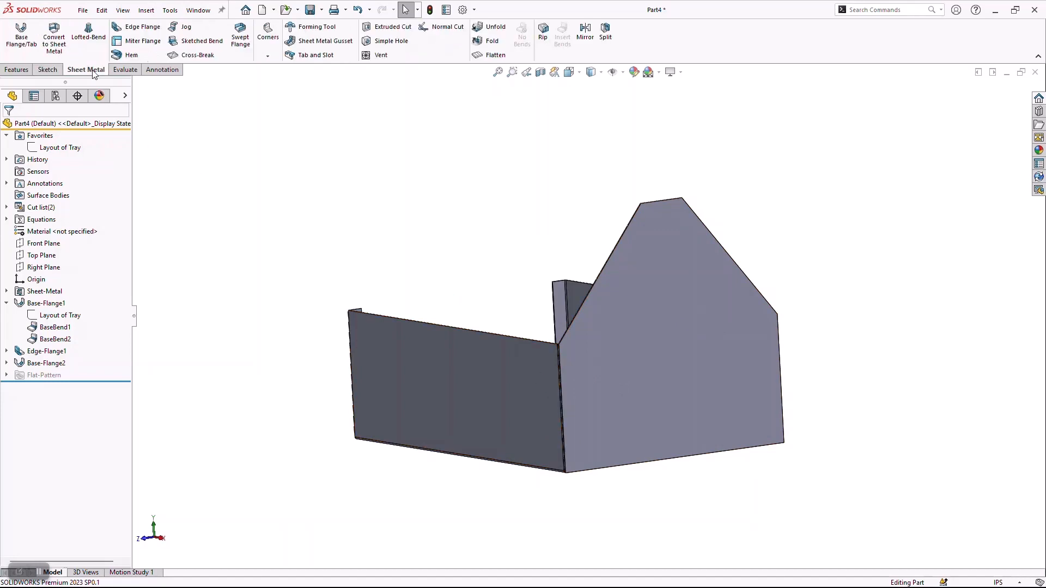
pyautogui.click(138, 27)
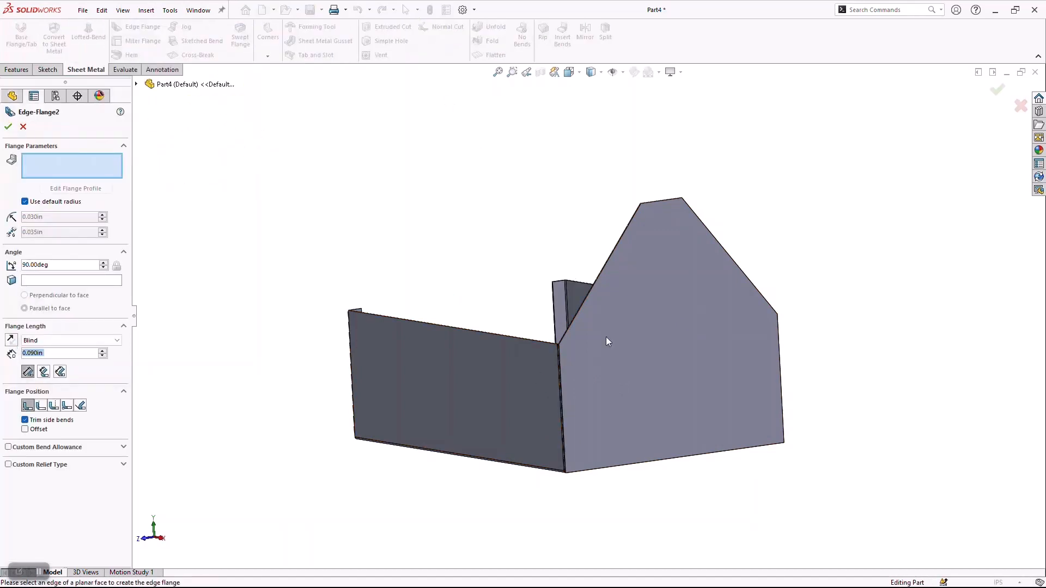
pyautogui.scroll(-4, 600, 382)
pyautogui.click(514, 343)
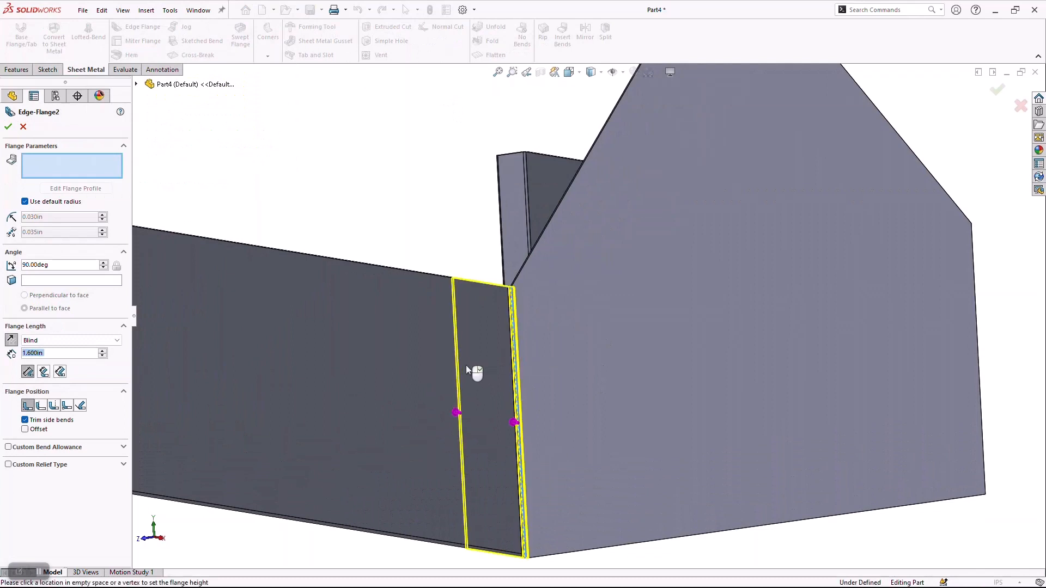
pyautogui.click(688, 539)
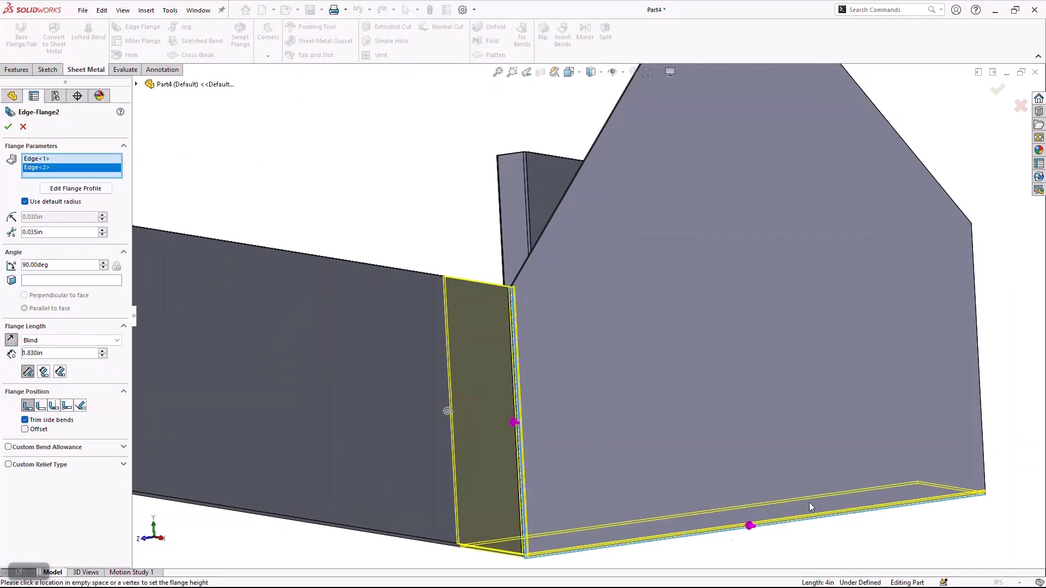
pyautogui.click(974, 303)
pyautogui.scroll(-5, 498, 281)
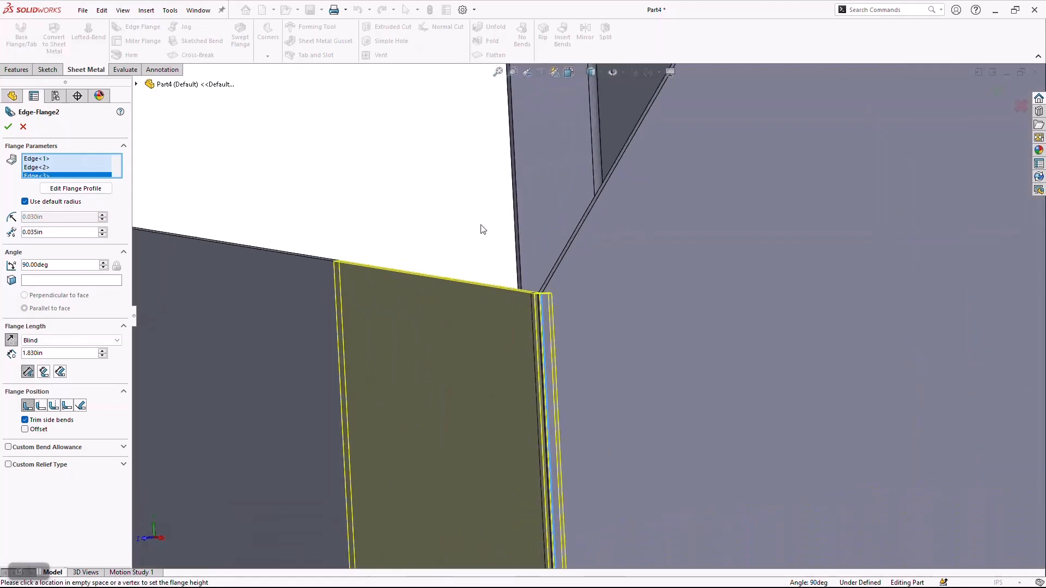
# Set the edge flange position to Material Outside after checking how the flange overlaps the tray's side wall.
pyautogui.moveTo(481, 229); pyautogui.dragTo(482, 302, button='middle')
pyautogui.scroll(9, 515, 311)
pyautogui.scroll(-8, 577, 419)
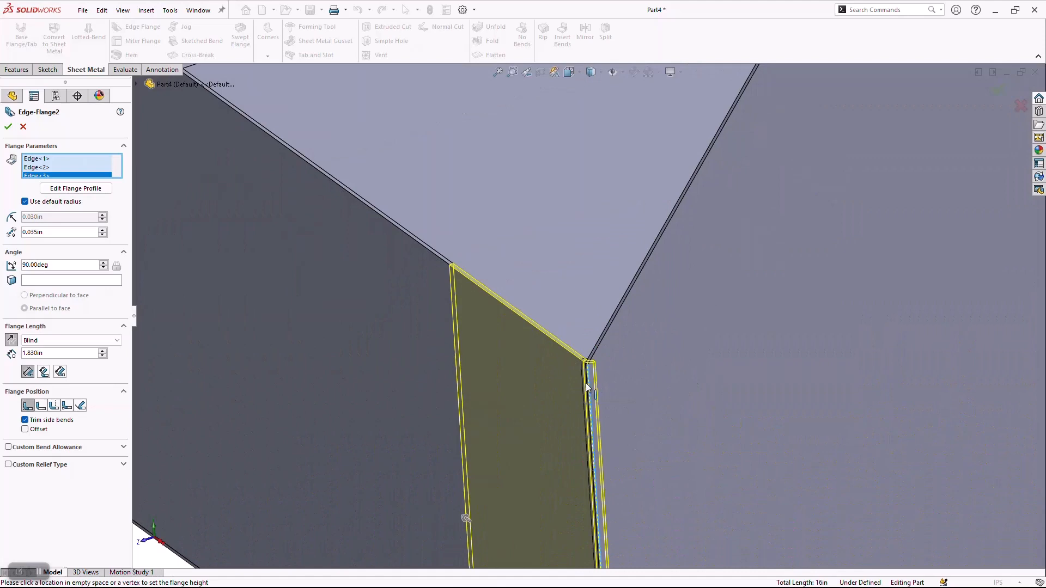
pyautogui.scroll(-4, 577, 375)
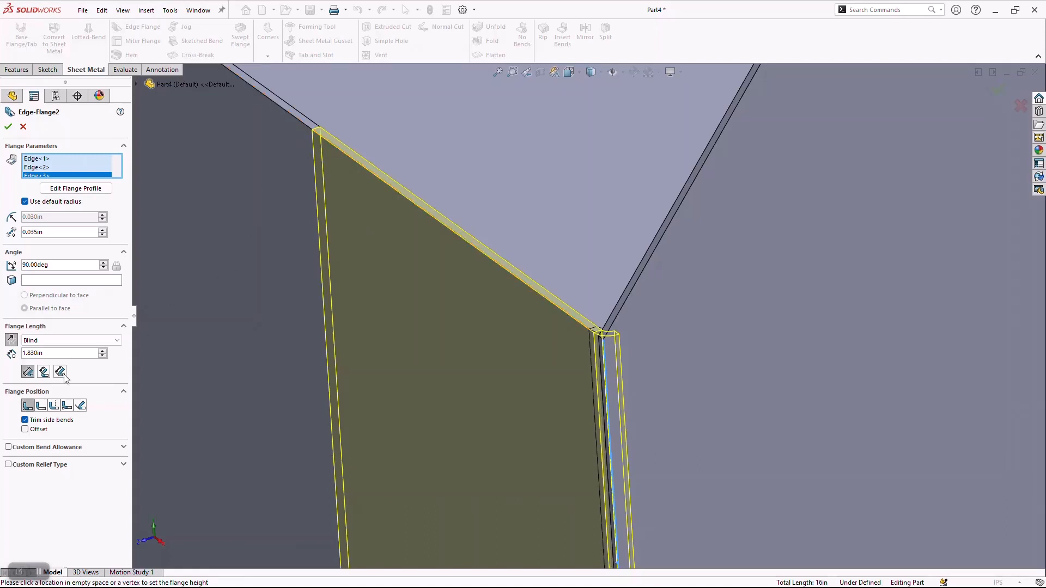
pyautogui.click(40, 406)
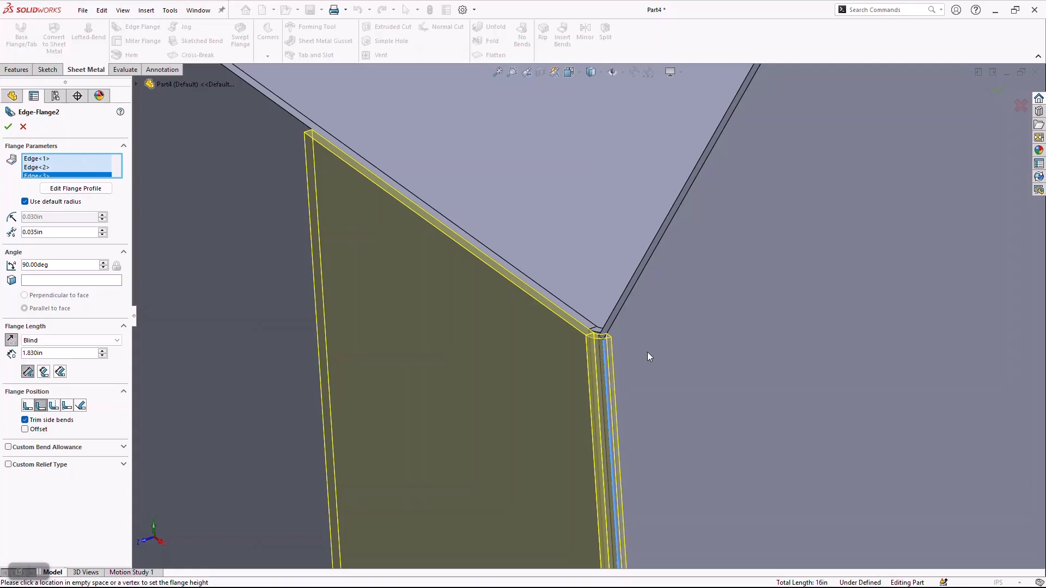
pyautogui.scroll(2, 605, 335)
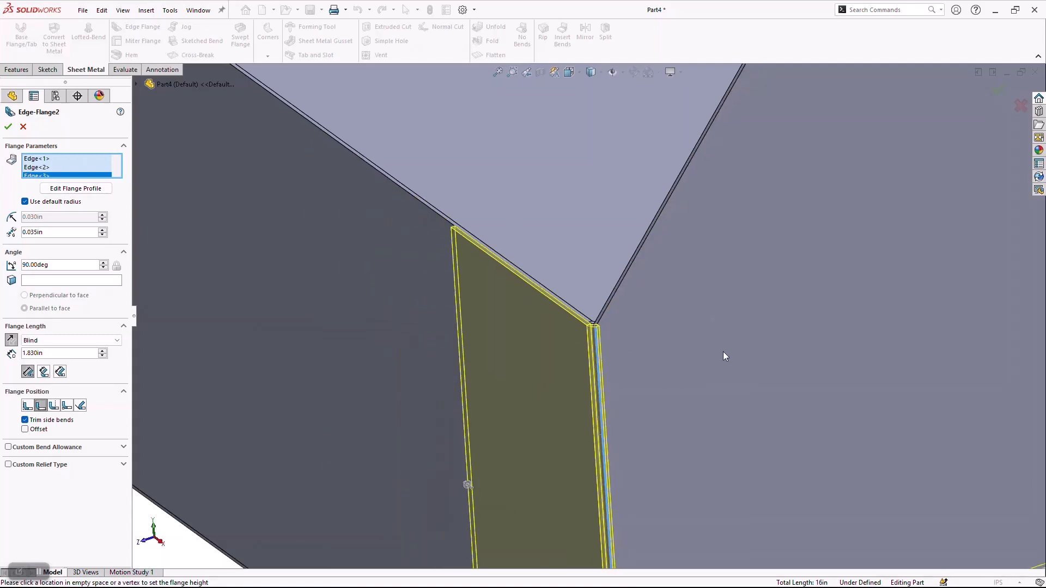
pyautogui.scroll(2, 730, 384)
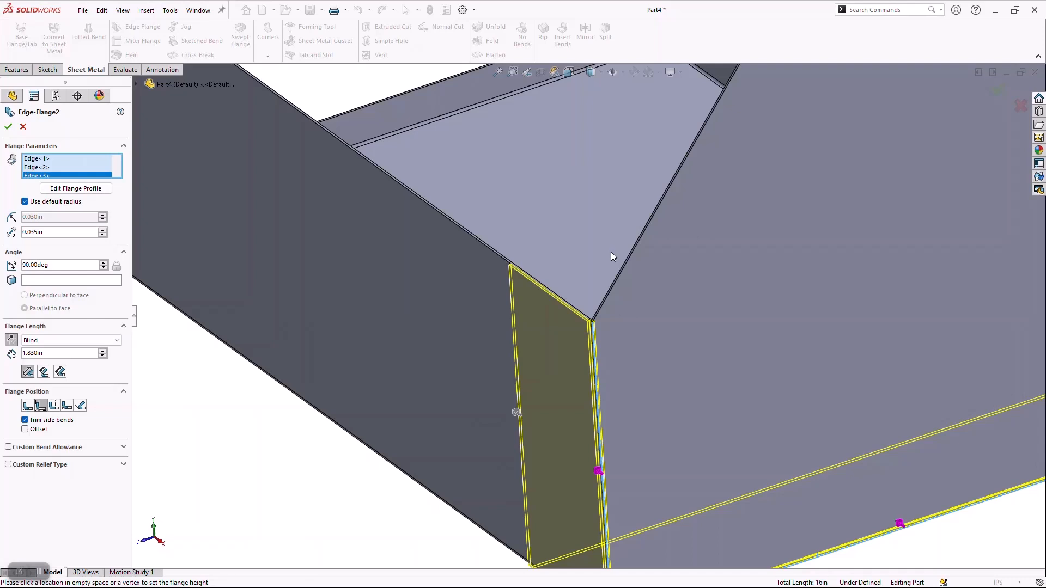
# Enable a blind offset for the edge flange position and set the offset distance to 0.005 in.
pyautogui.scroll(-6, 577, 305)
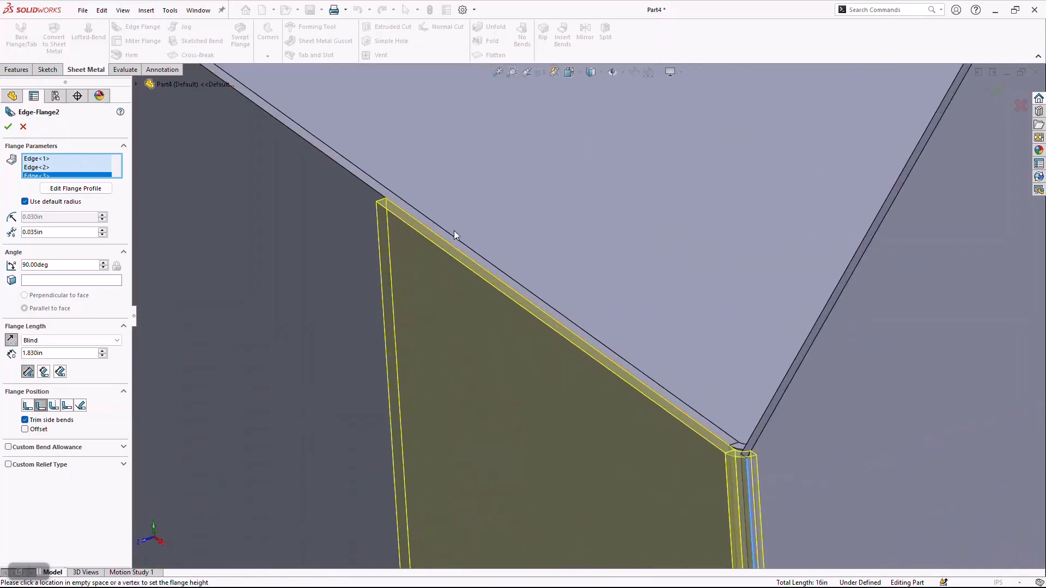
pyautogui.scroll(-2, 403, 259)
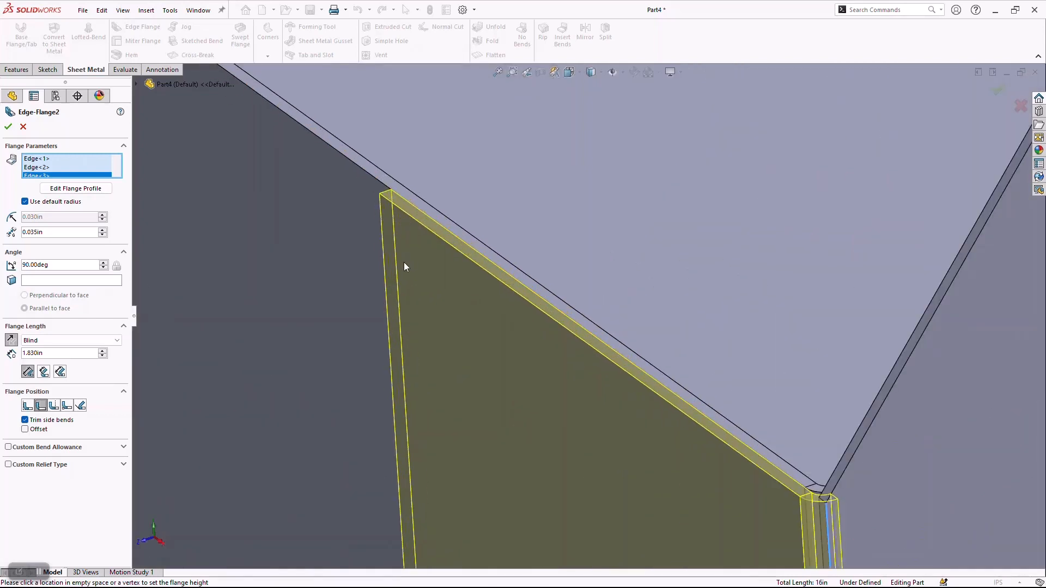
pyautogui.click(26, 430)
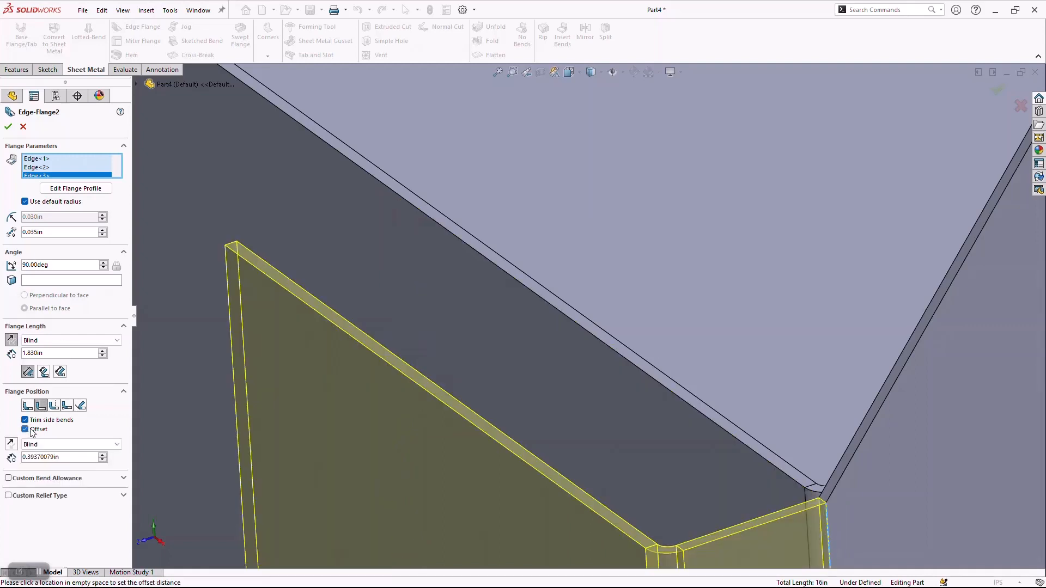
pyautogui.doubleClick(66, 455)
pyautogui.write('.')
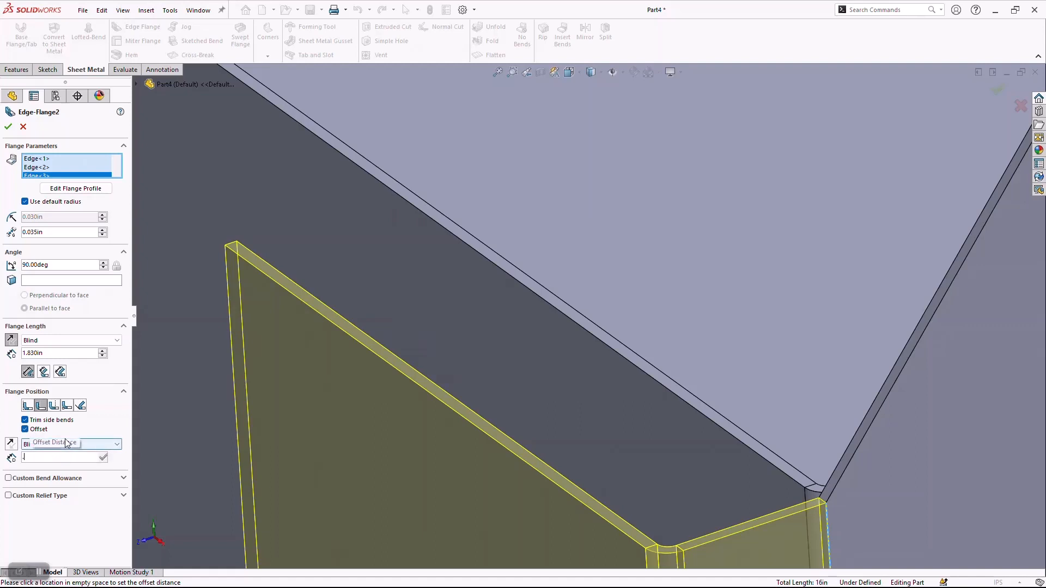
pyautogui.write('005')
pyautogui.press('Return')
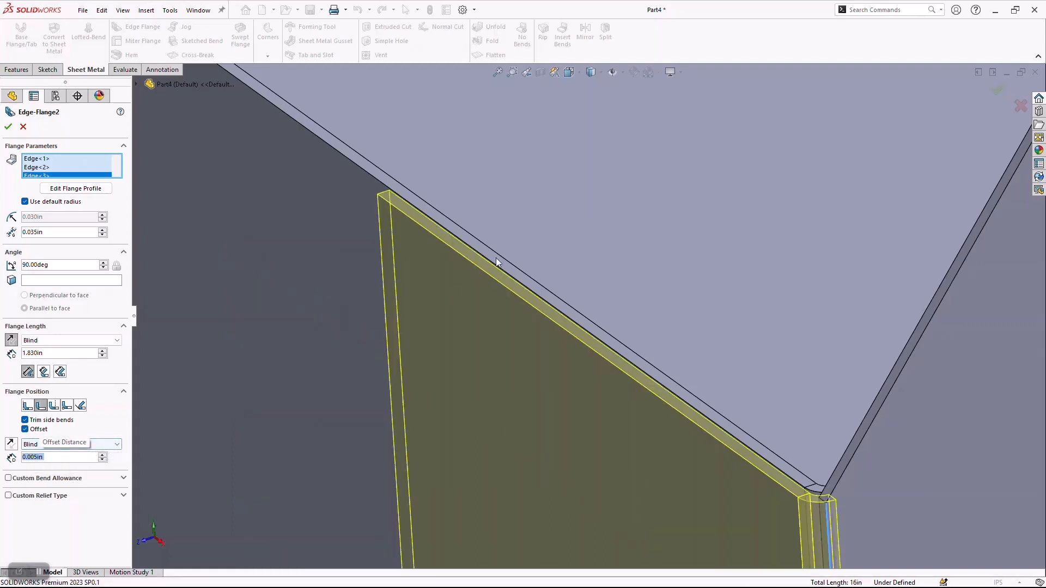
# Inspect the clearance between the flange preview and the tray's side wall, and accept the edge flange.
pyautogui.scroll(-2, 424, 201)
pyautogui.scroll(-2, 410, 240)
pyautogui.scroll(-2, 415, 228)
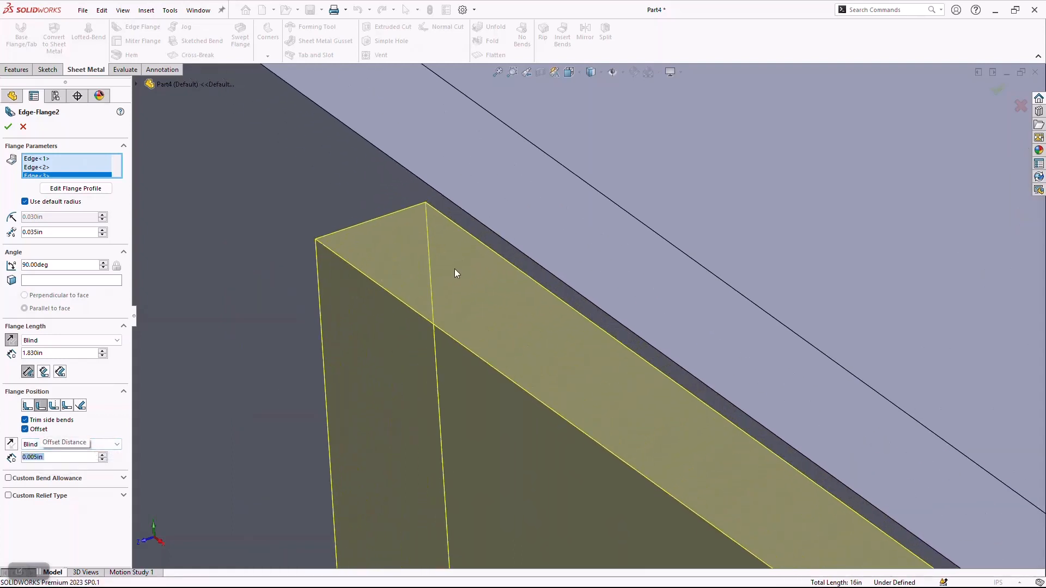
pyautogui.scroll(14, 449, 276)
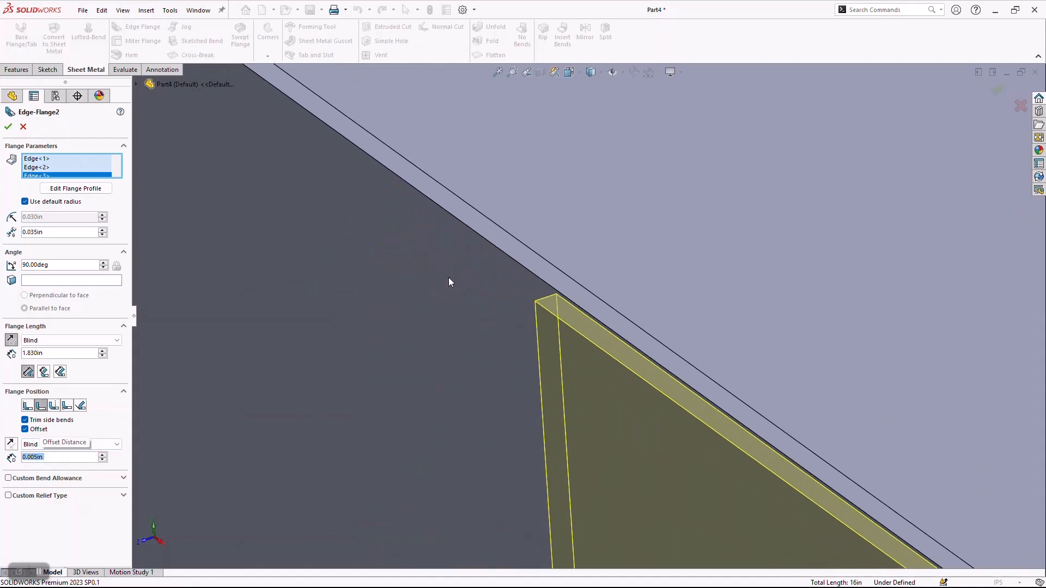
pyautogui.scroll(-4, 648, 354)
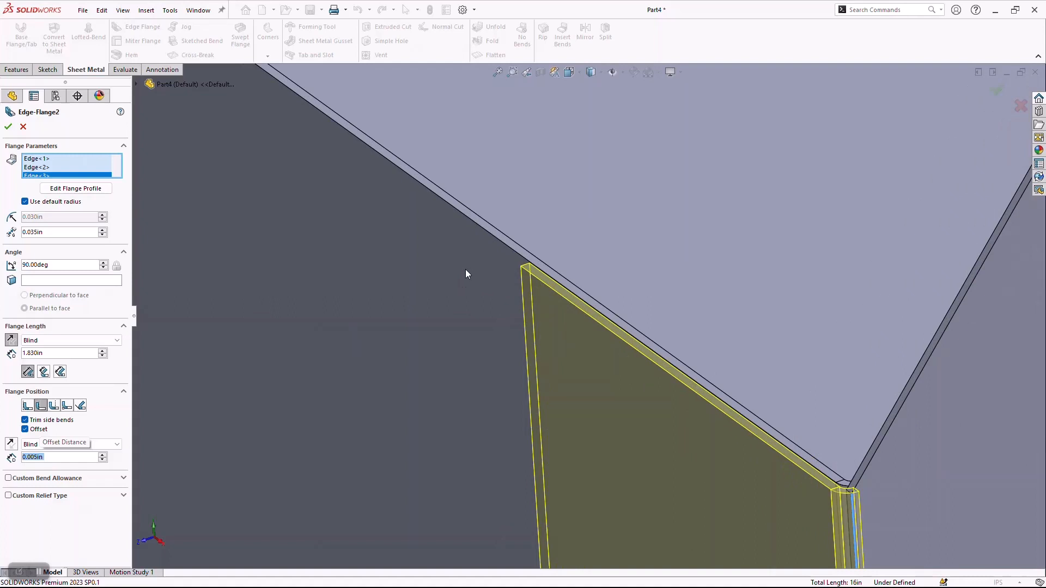
pyautogui.scroll(8, 568, 337)
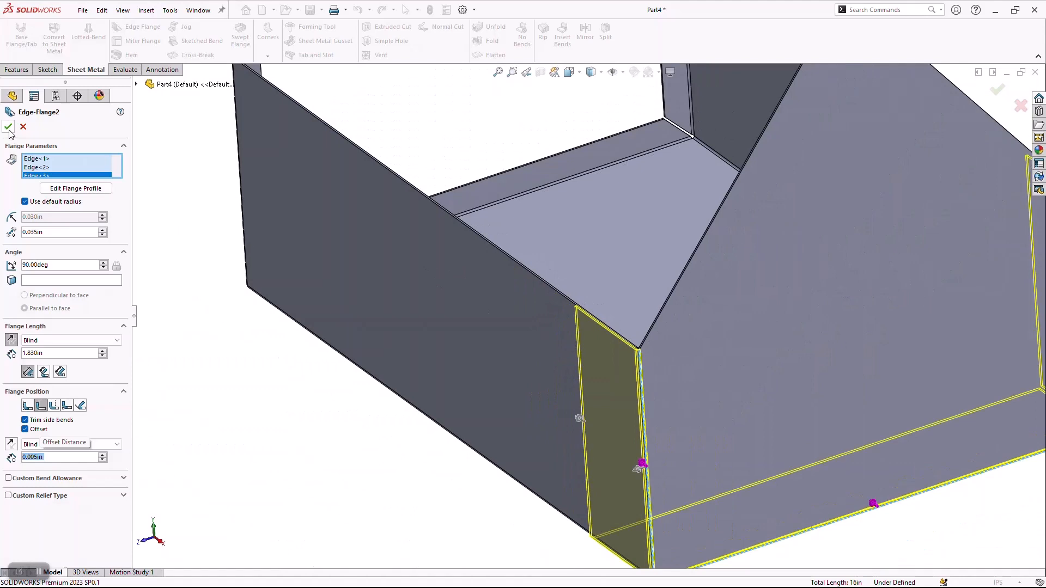
pyautogui.click(9, 128)
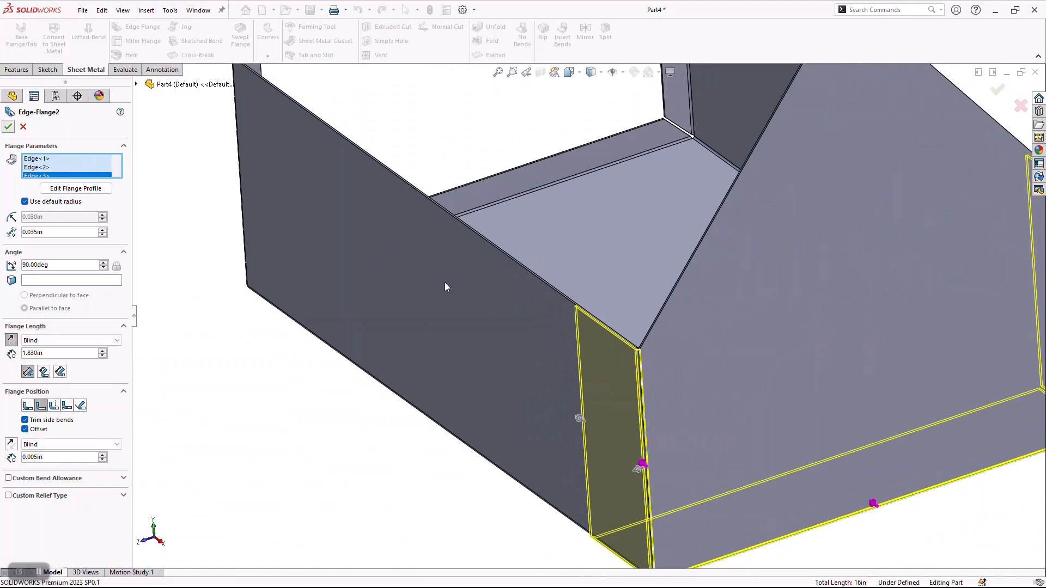
# Edit the end plate's edge flange so its length is linked to the global variable F.
pyautogui.rightClick(47, 375)
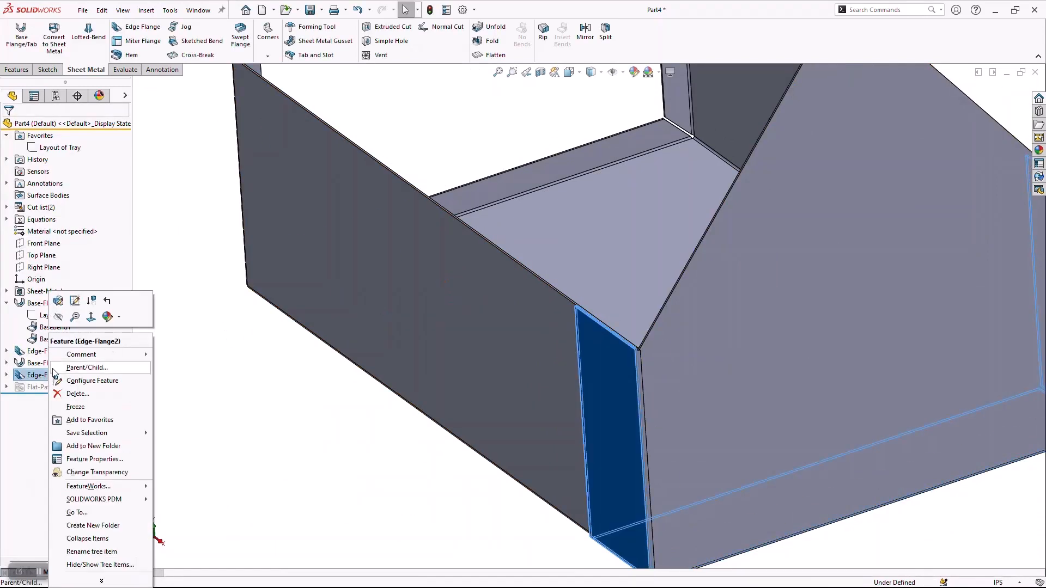
pyautogui.click(89, 303)
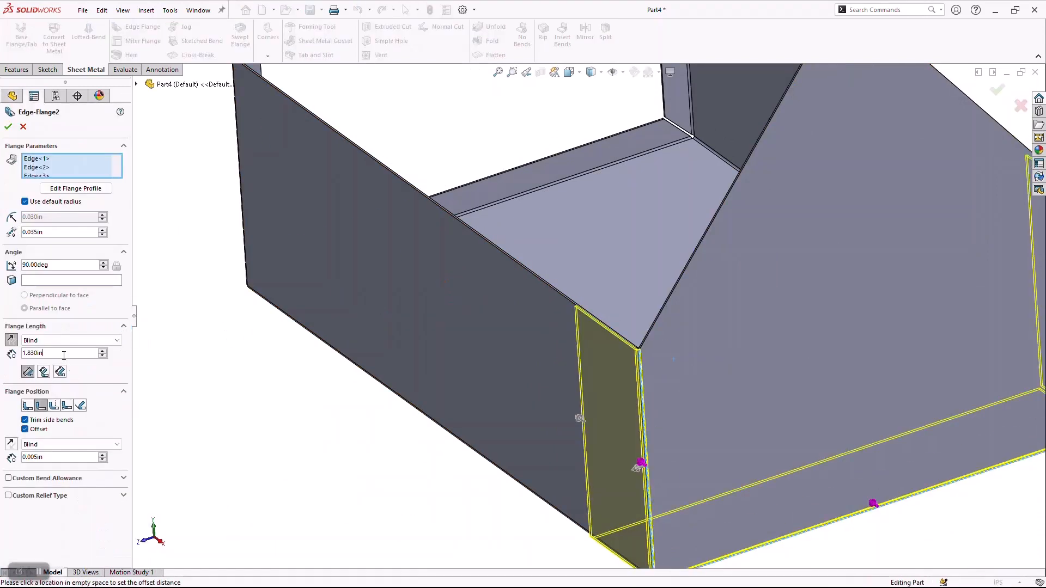
pyautogui.doubleClick(61, 354)
pyautogui.write('=')
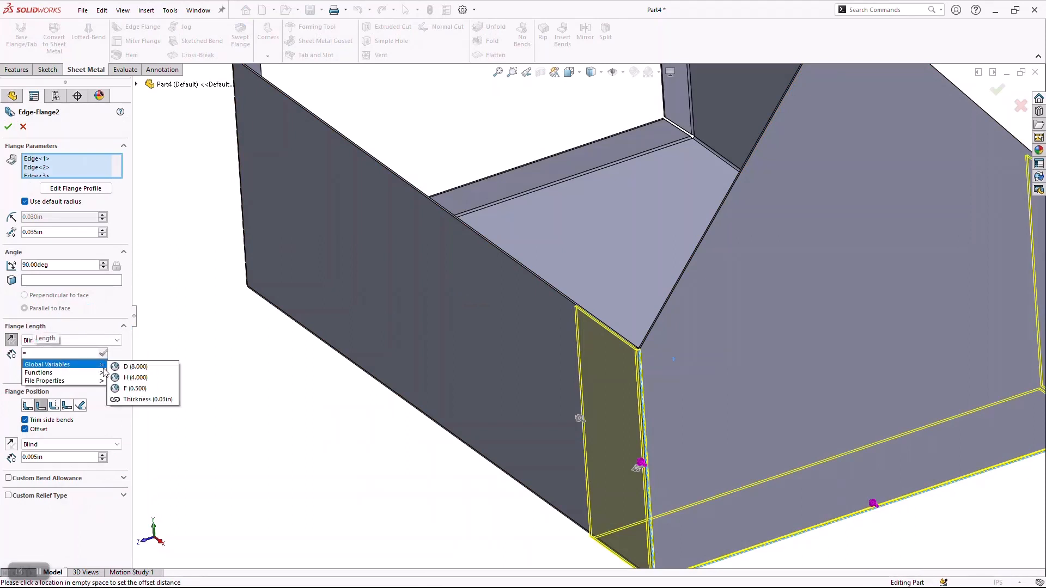
pyautogui.click(143, 396)
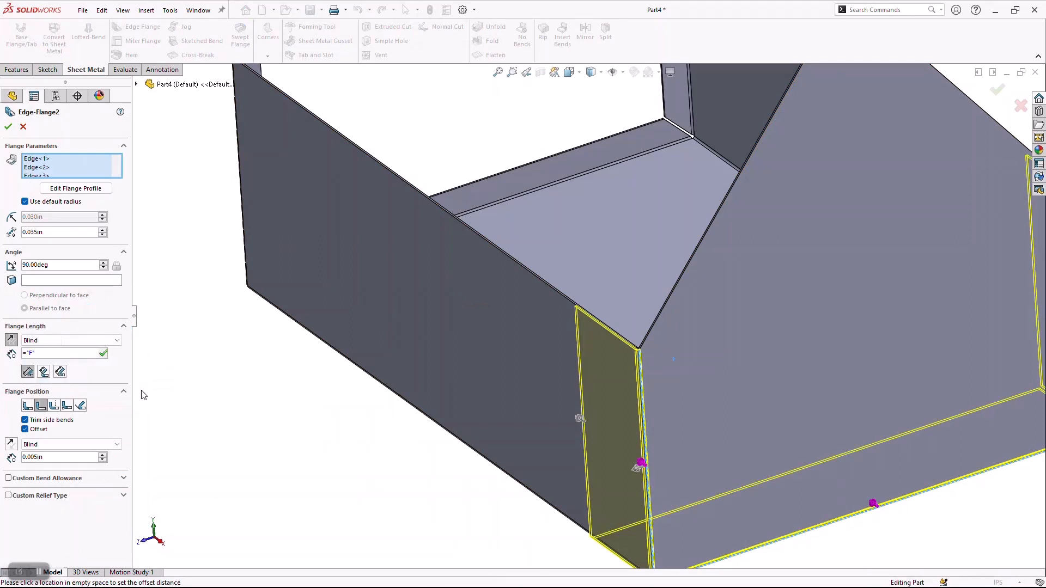
pyautogui.press('Return')
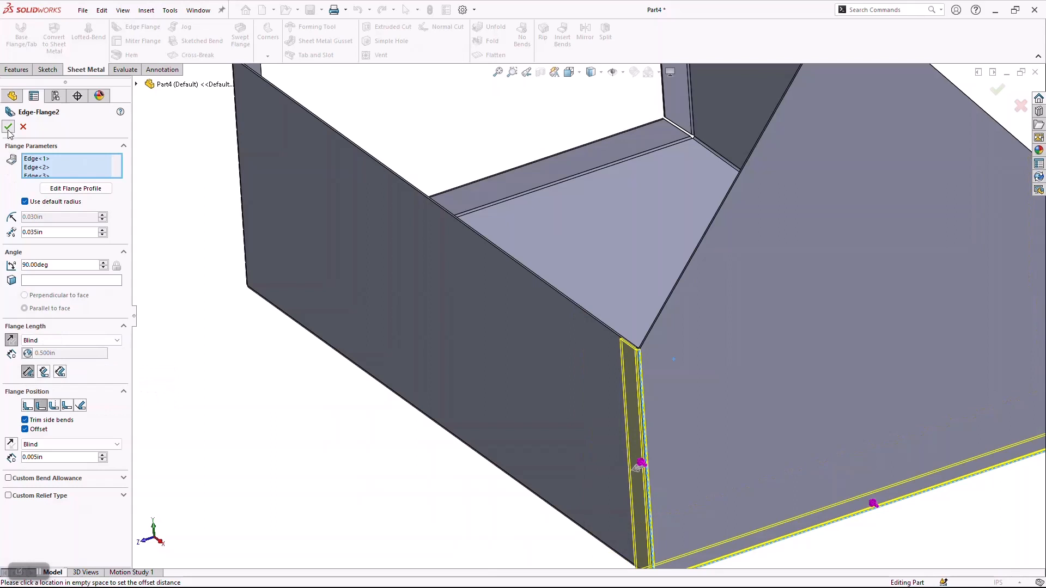
# Inspect how the end plate and its edge flanges fit around the tray's corner.
pyautogui.scroll(3, 492, 488)
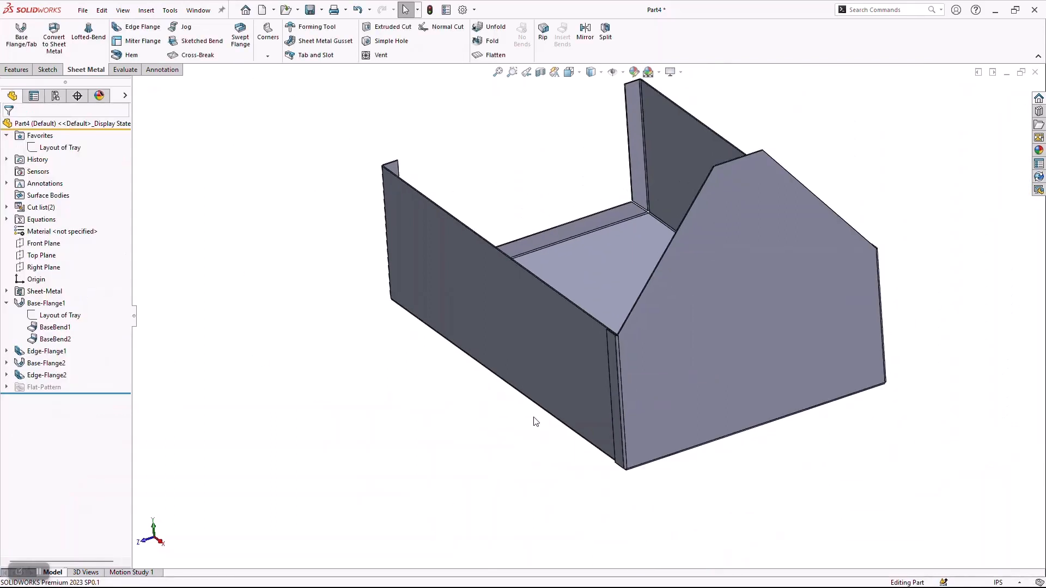
pyautogui.click(832, 391)
pyautogui.moveTo(831, 391); pyautogui.dragTo(820, 369, button='middle')
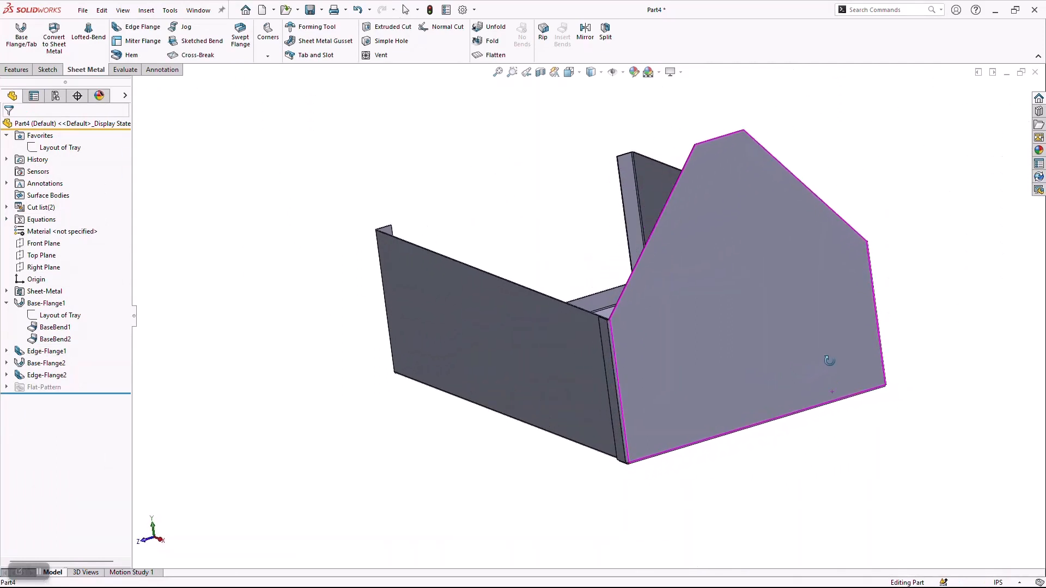
pyautogui.moveTo(830, 361); pyautogui.dragTo(833, 385, button='middle')
pyautogui.scroll(-5, 597, 362)
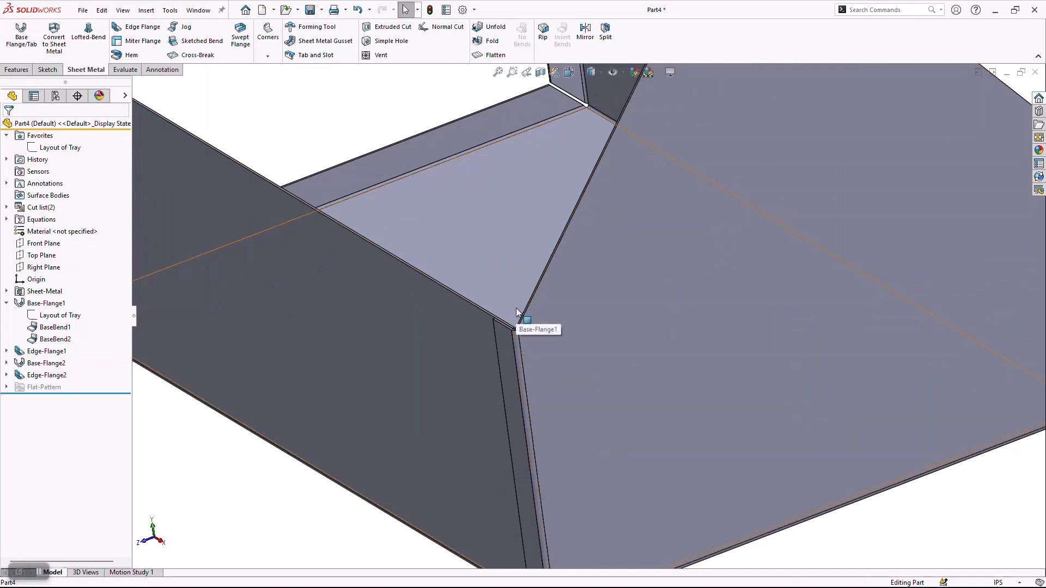
pyautogui.scroll(6, 532, 325)
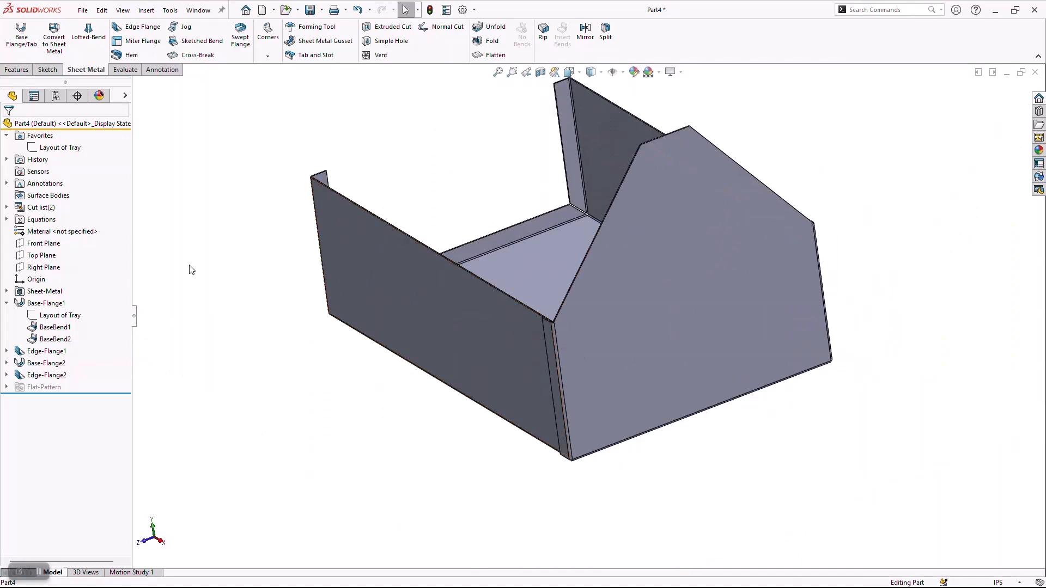
# Set the global variable D, the depth of the tray, to 10 in the equations.
pyautogui.rightClick(38, 223)
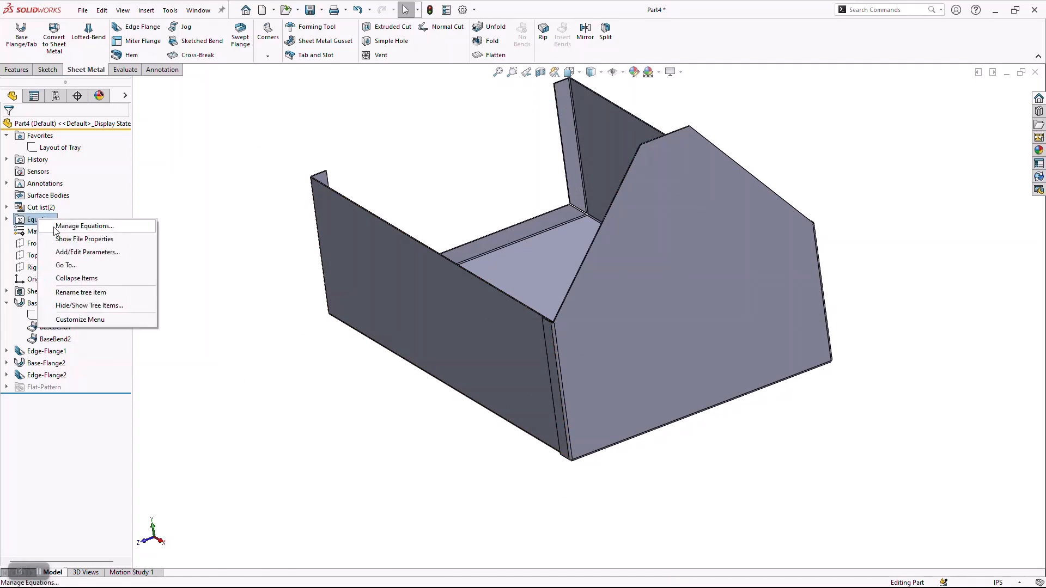
pyautogui.click(82, 226)
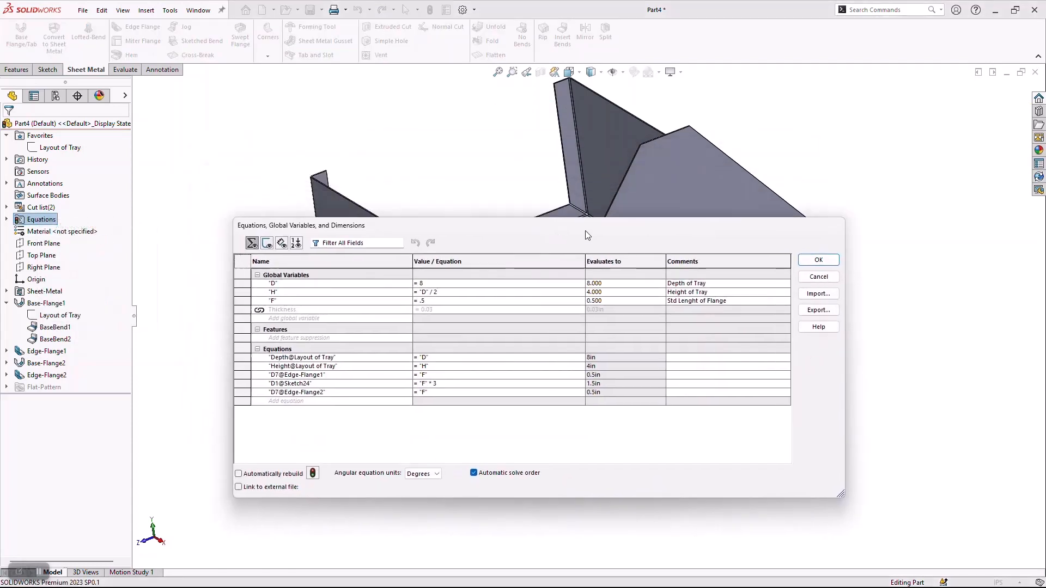
pyautogui.moveTo(585, 231); pyautogui.dragTo(735, 434)
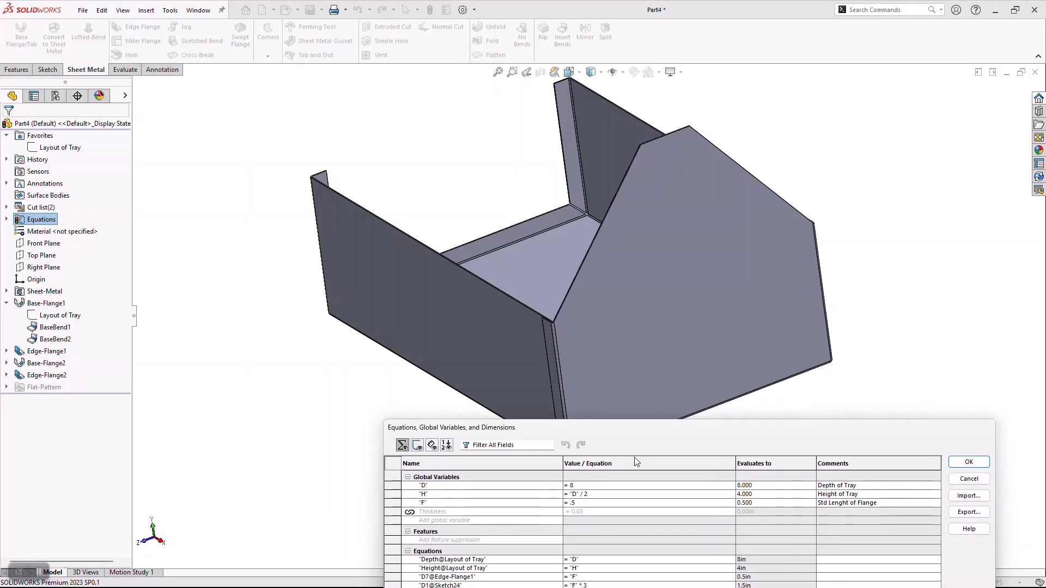
pyautogui.click(453, 486)
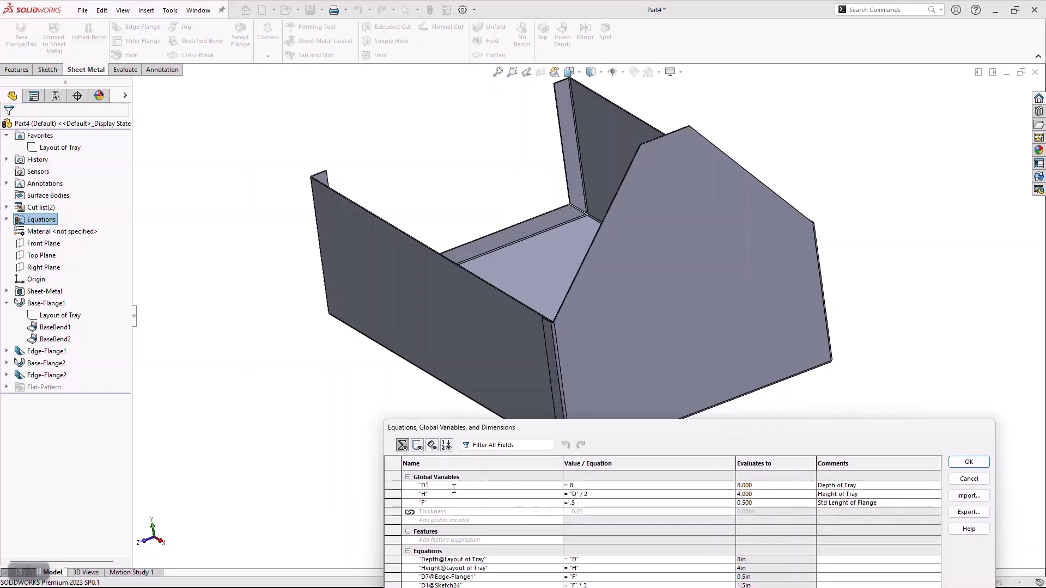
pyautogui.click(600, 486)
pyautogui.press('BackSpace')
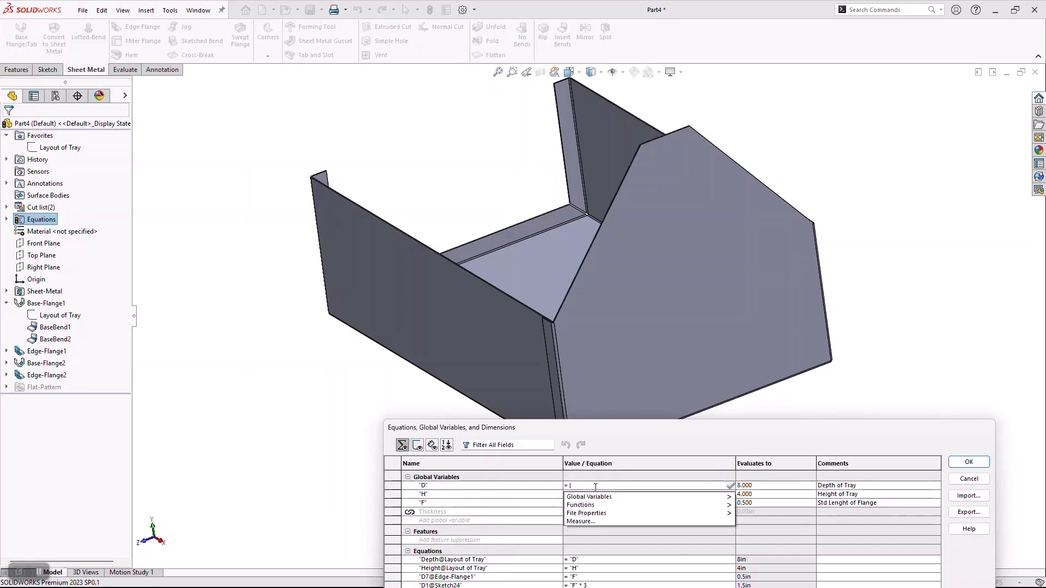
pyautogui.write('10')
pyautogui.press('Tab')
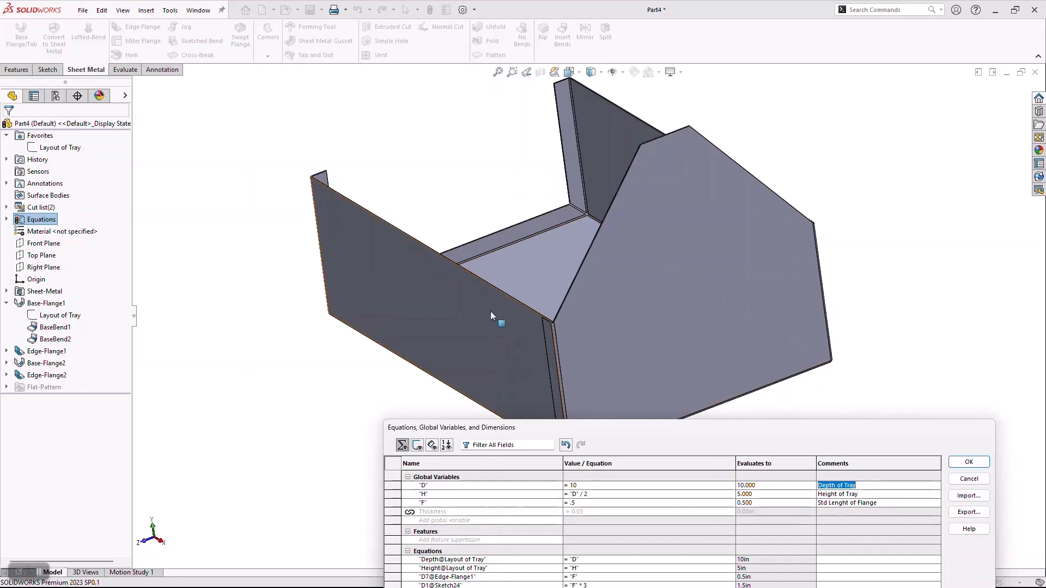
# Set the global variable F, the standard flange length, to .625 and apply the equation changes.
pyautogui.click(597, 503)
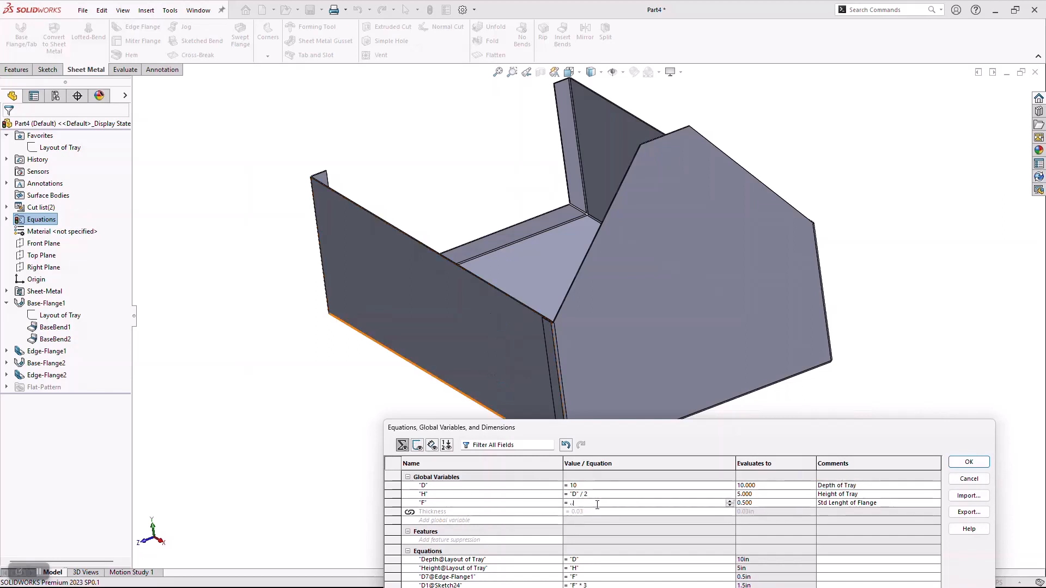
pyautogui.press('BackSpace')
pyautogui.write('.62')
pyautogui.press('BackSpace')
pyautogui.press('BackSpace')
pyautogui.press('BackSpace')
pyautogui.write('6')
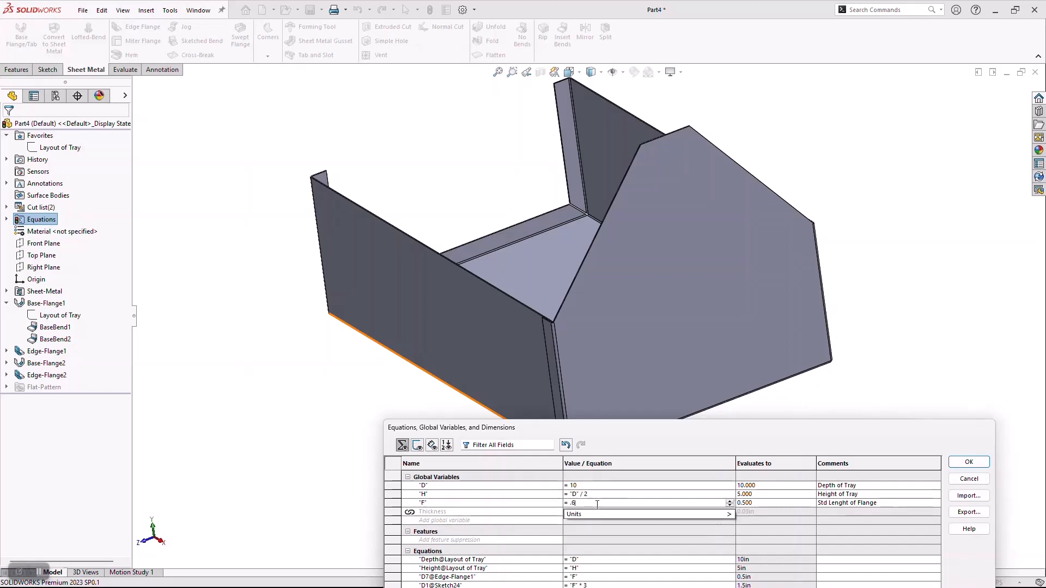
pyautogui.write('25')
pyautogui.press('Tab')
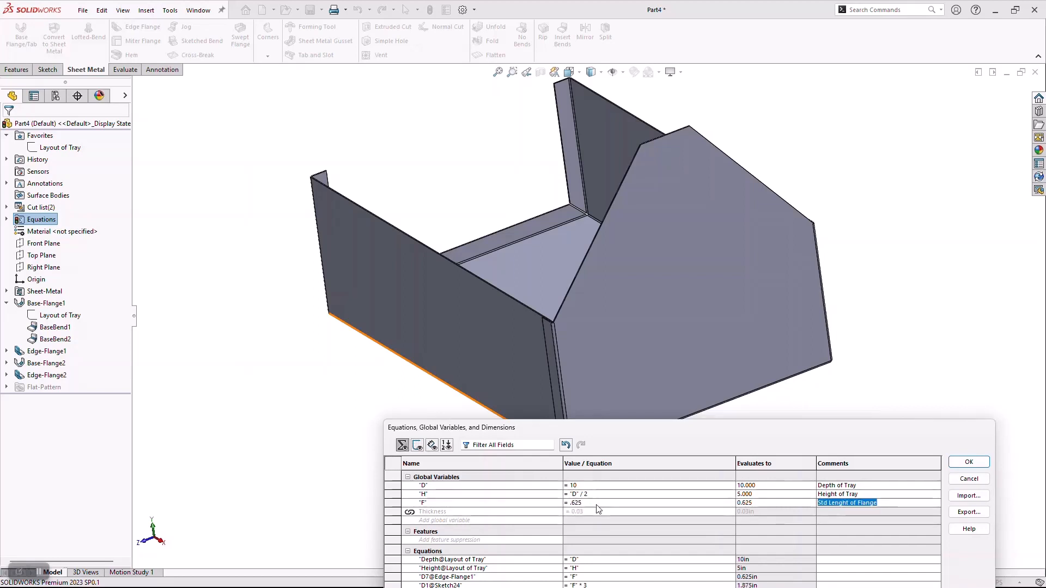
pyautogui.click(970, 466)
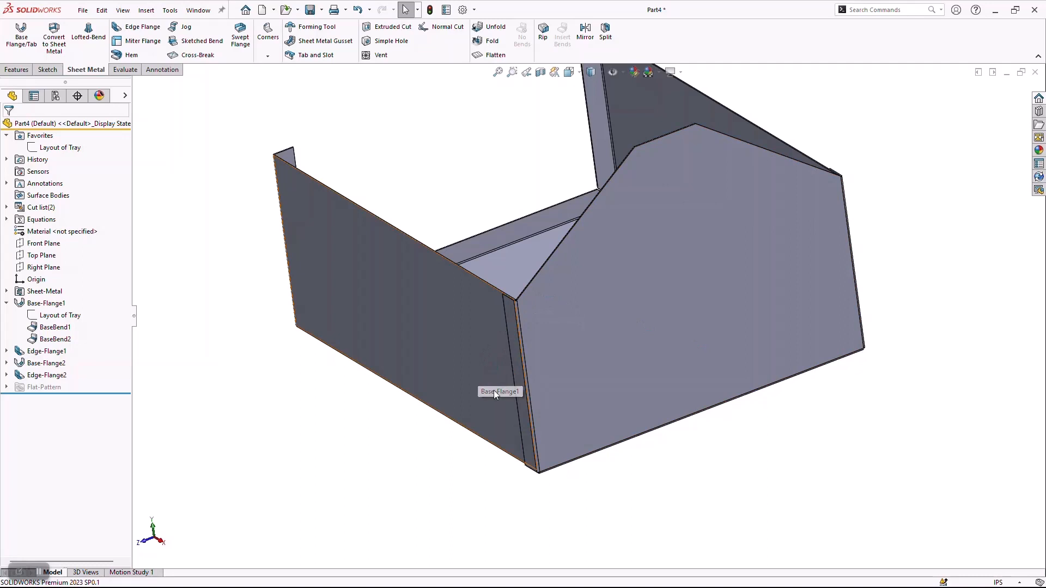
# Examine the gap between the resized end plate flange and the tray's side wall up close.
pyautogui.scroll(3, 654, 461)
pyautogui.moveTo(654, 471); pyautogui.dragTo(656, 439, button='middle')
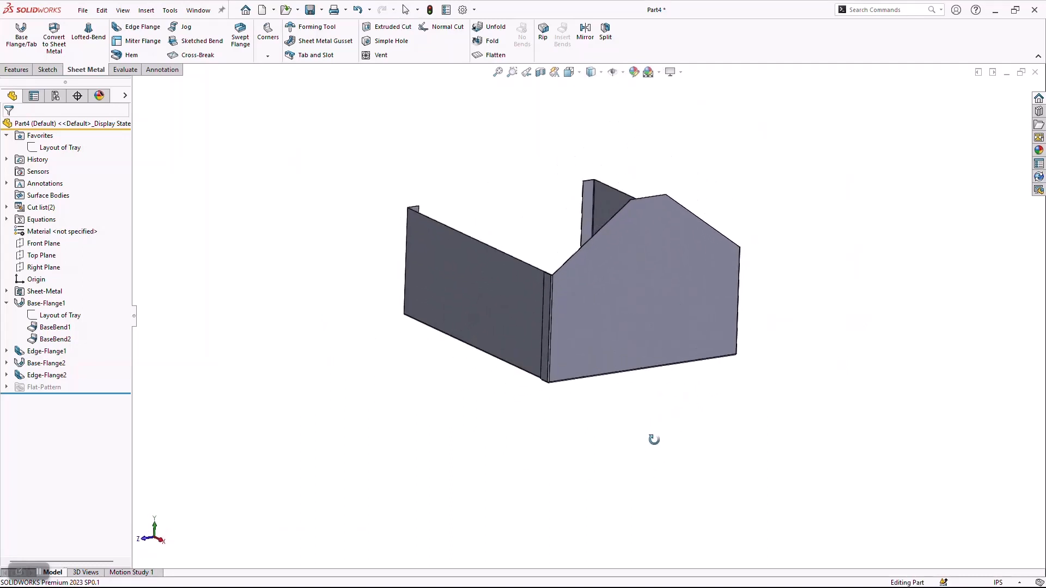
pyautogui.scroll(-5, 497, 269)
pyautogui.scroll(-8, 553, 238)
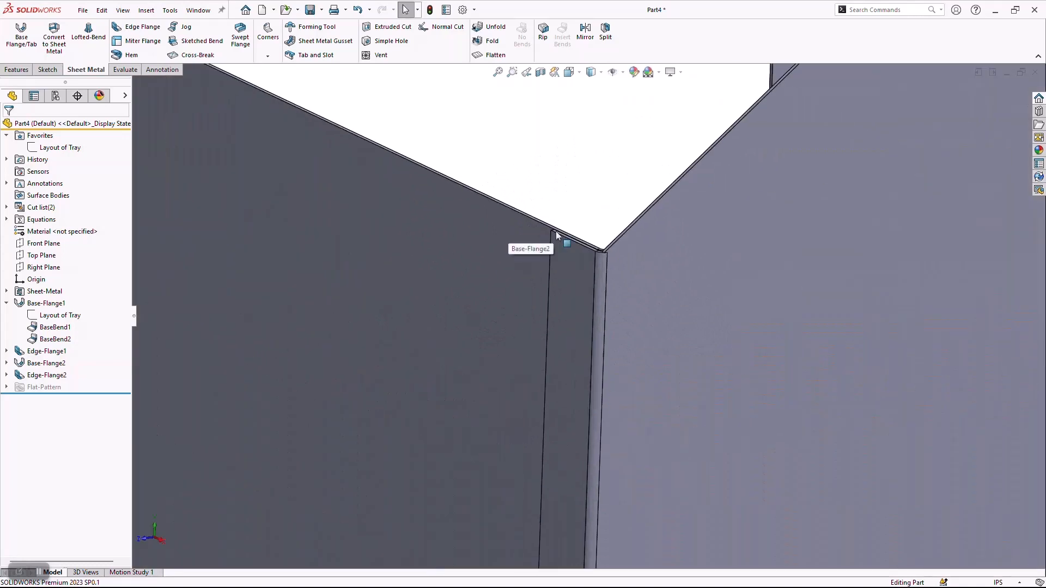
pyautogui.moveTo(587, 255); pyautogui.dragTo(549, 303, button='middle')
pyautogui.scroll(-3, 480, 200)
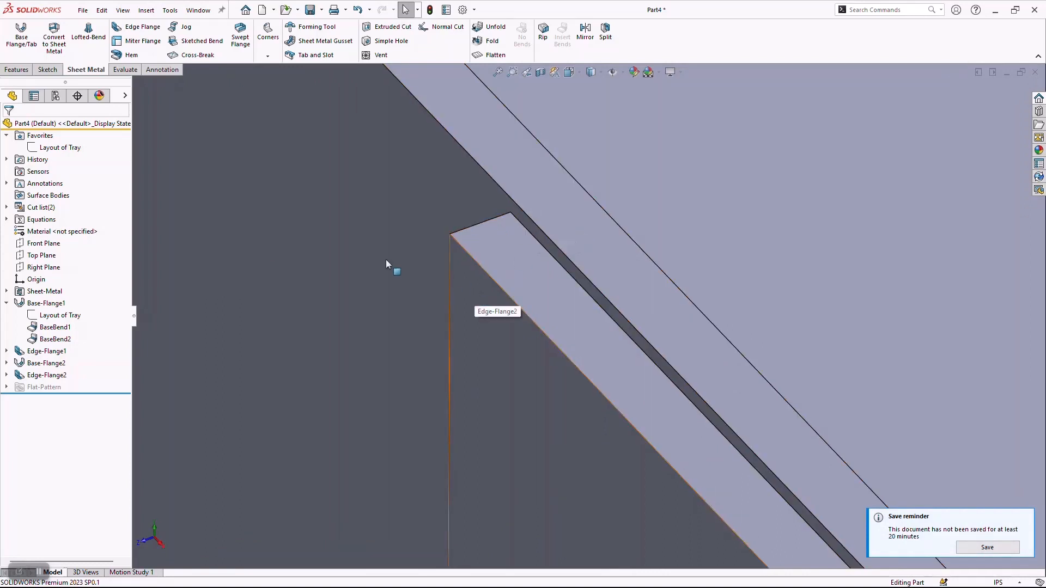
# Reopen the equations and set the tray depth variable D to 8.
pyautogui.rightClick(42, 219)
pyautogui.click(76, 229)
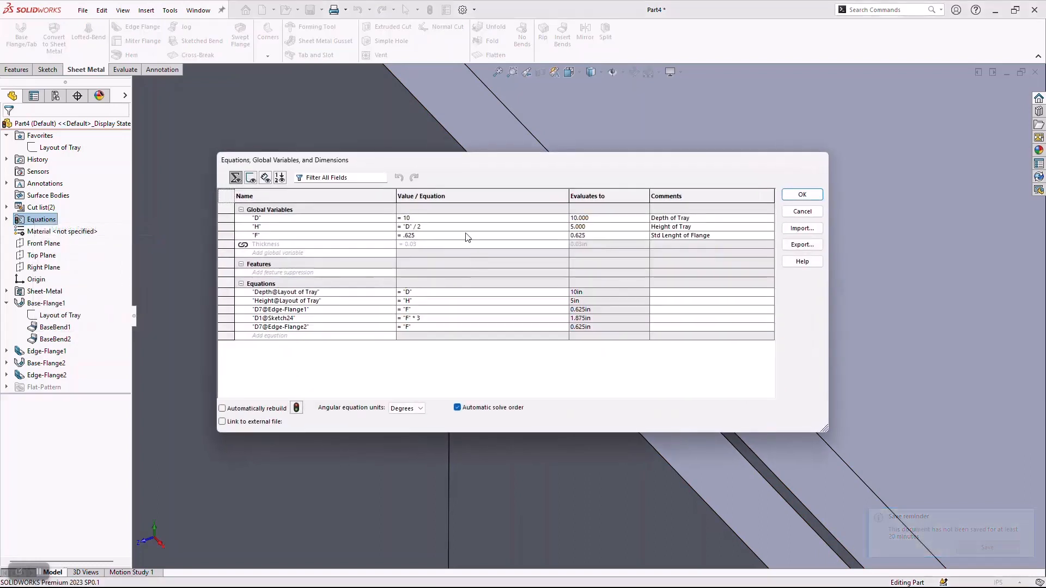
pyautogui.click(444, 217)
pyautogui.press('BackSpace')
pyautogui.press('BackSpace')
pyautogui.write('8')
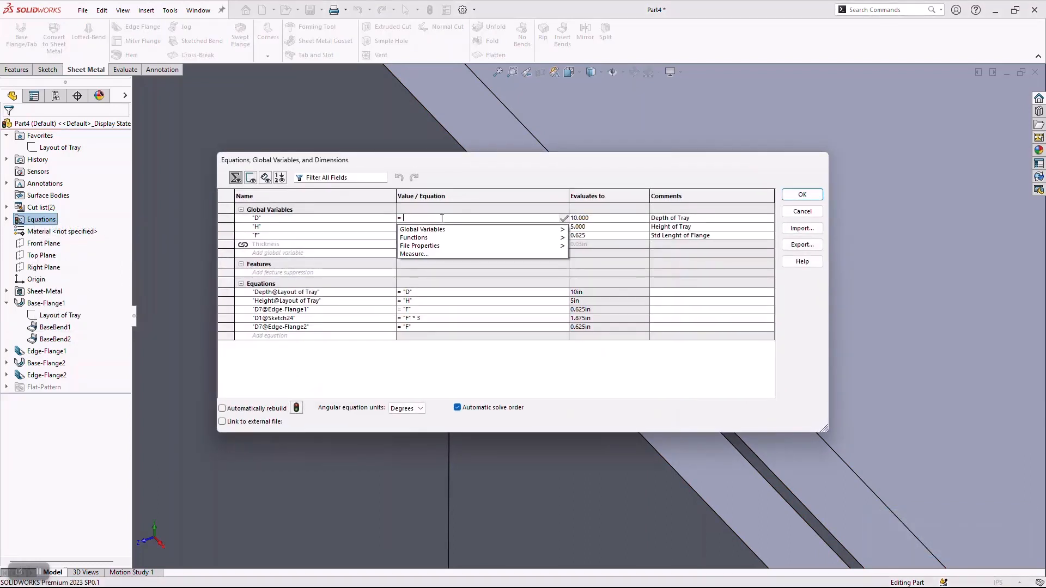
pyautogui.press('Tab')
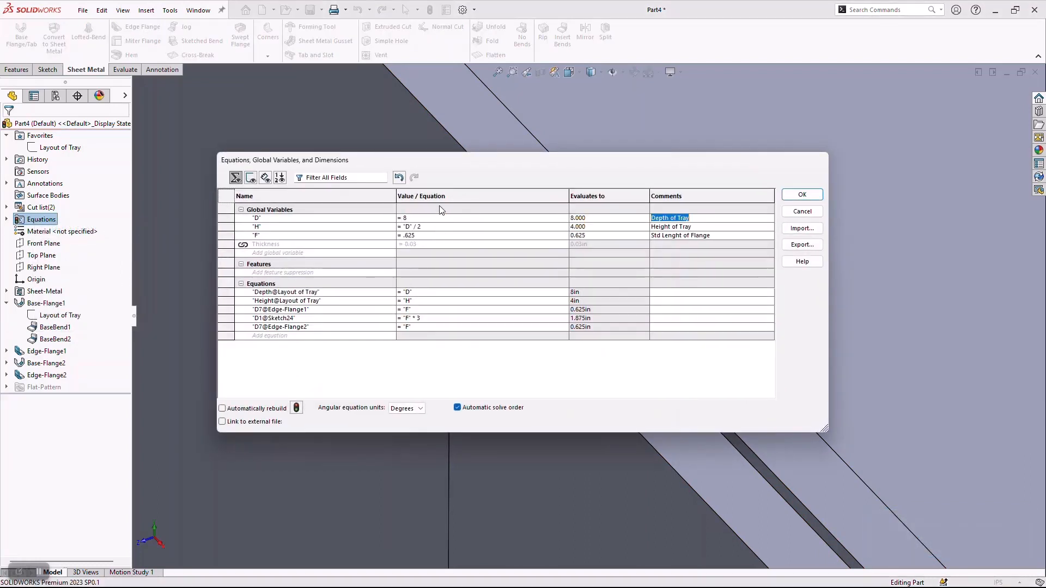
# Set the flange length variable F to .5 and apply the equations to the model.
pyautogui.click(440, 236)
pyautogui.press('BackSpace')
pyautogui.press('BackSpace')
pyautogui.press('BackSpace')
pyautogui.write('5')
pyautogui.press('Tab')
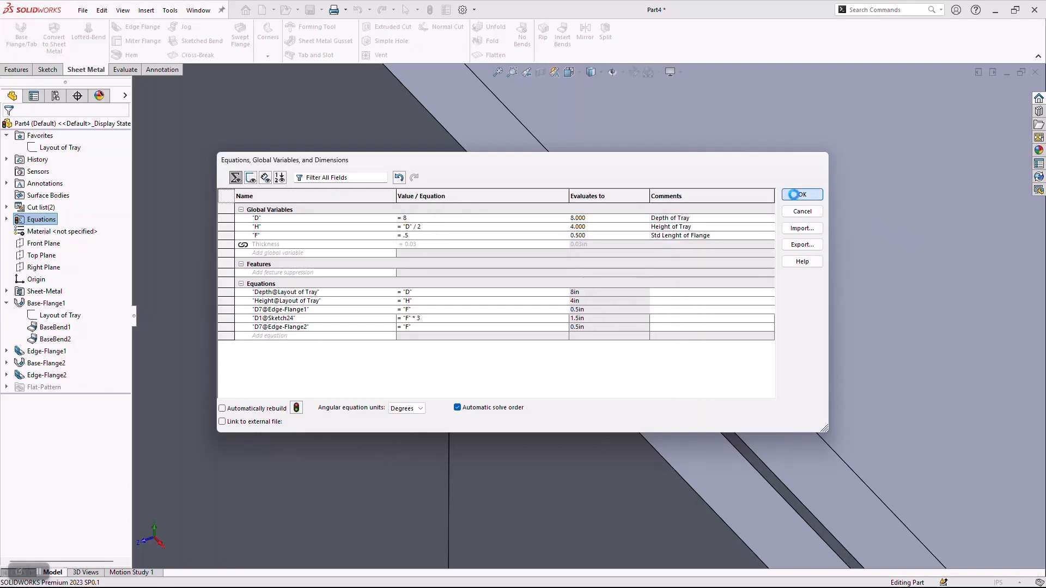
pyautogui.click(802, 194)
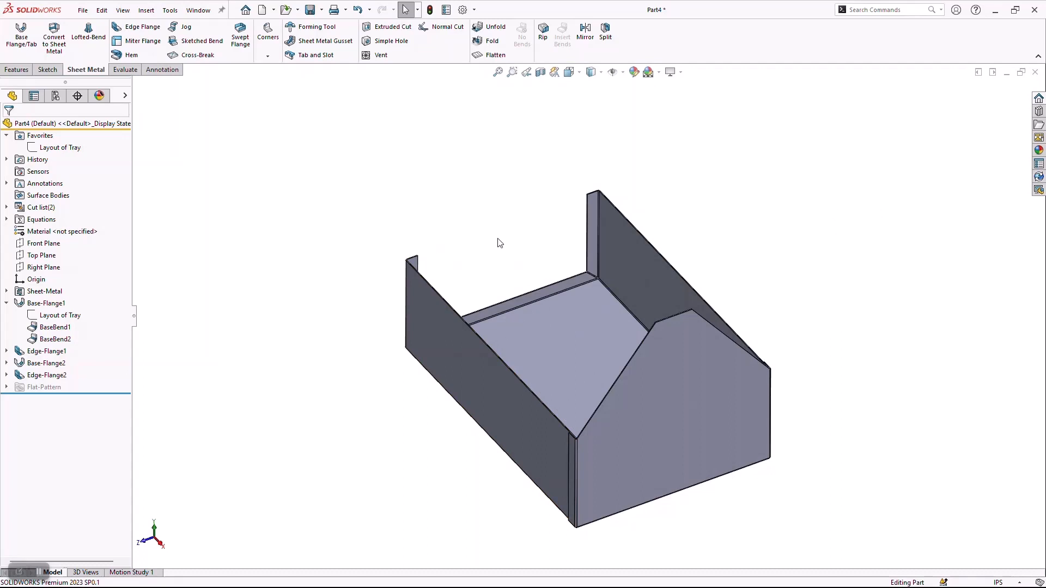
# Start an edge flange on the end plate's short top edge, directed toward the tray, with its length linked to global variable F.
pyautogui.click(139, 28)
pyautogui.scroll(-5, 692, 353)
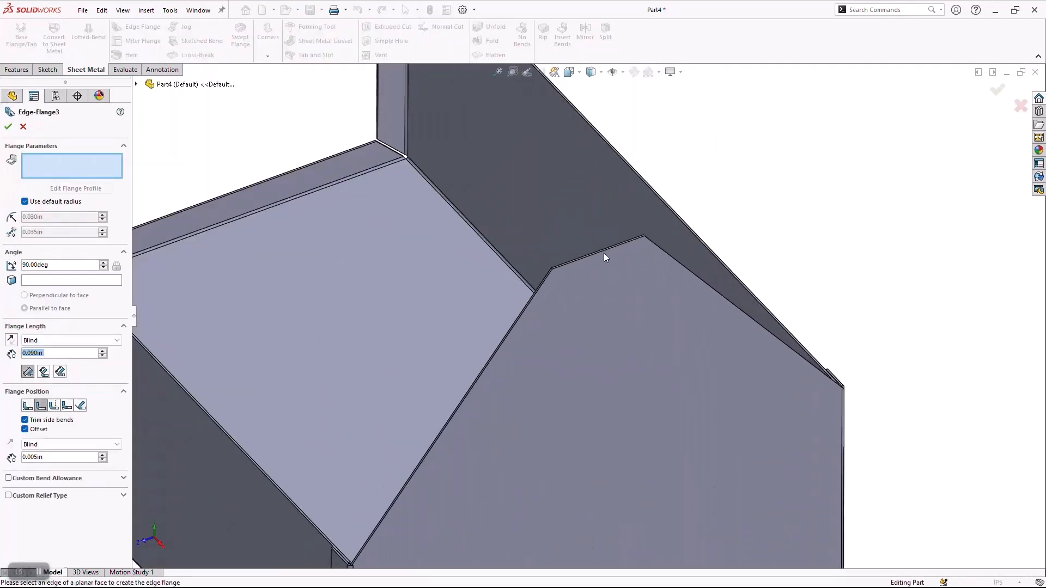
pyautogui.click(604, 252)
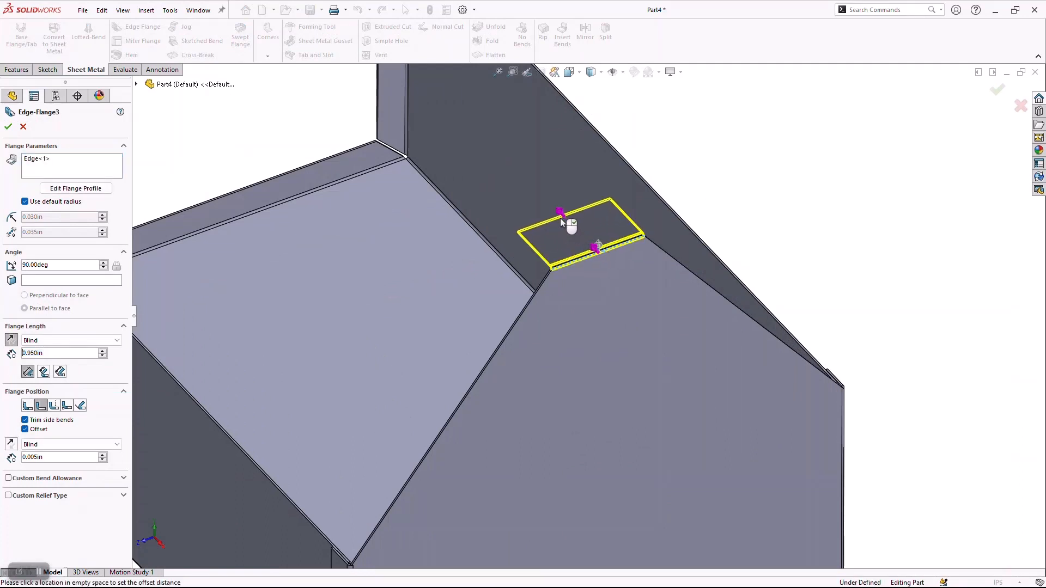
pyautogui.click(561, 221)
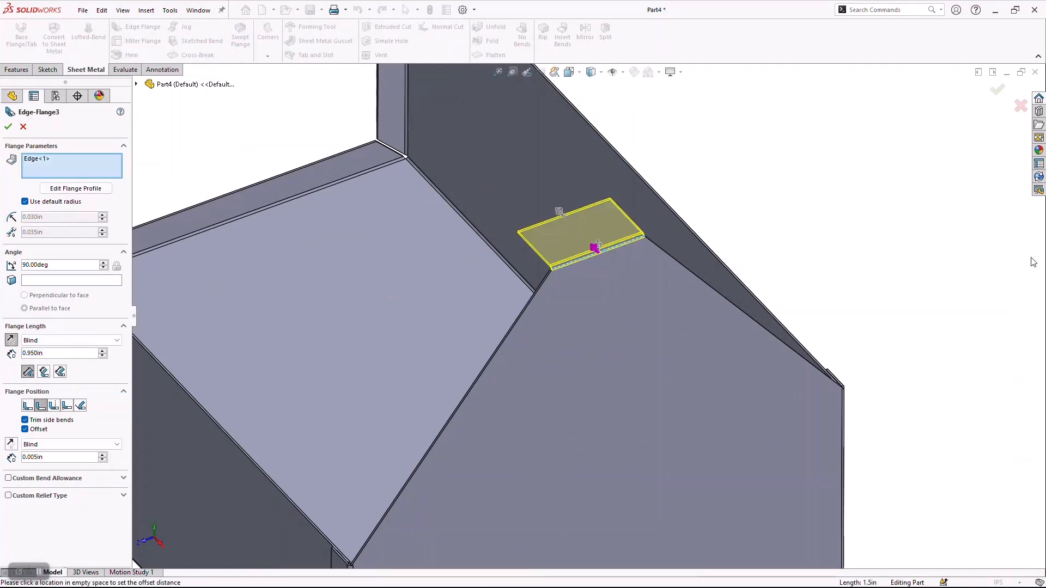
pyautogui.doubleClick(89, 352)
pyautogui.write('=')
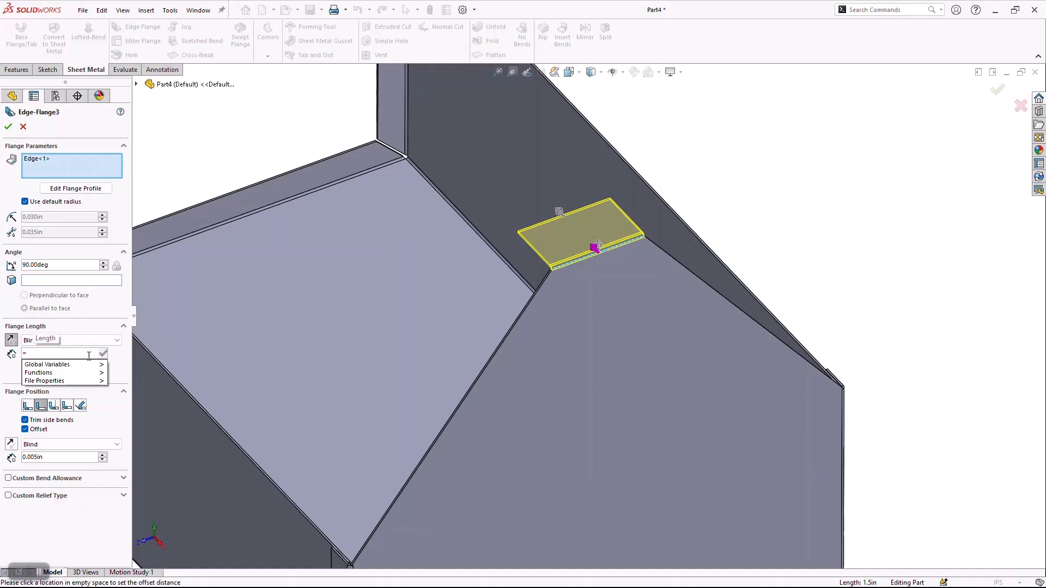
pyautogui.moveTo(90, 365)
pyautogui.click(131, 390)
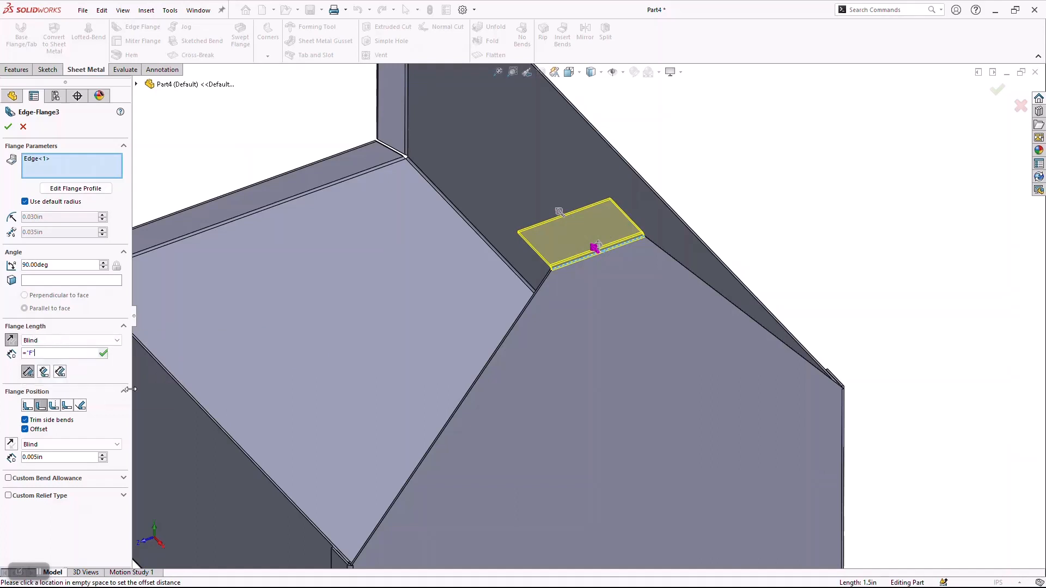
pyautogui.press('Return')
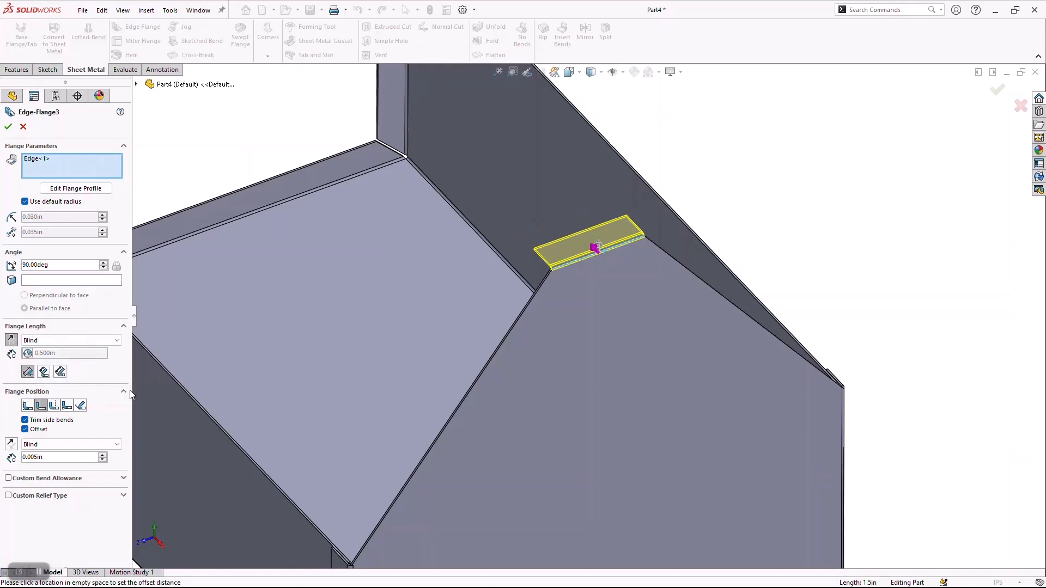
# Set the top edge flange's position to Material Inside, turn off its offset, and create the flange.
pyautogui.click(28, 406)
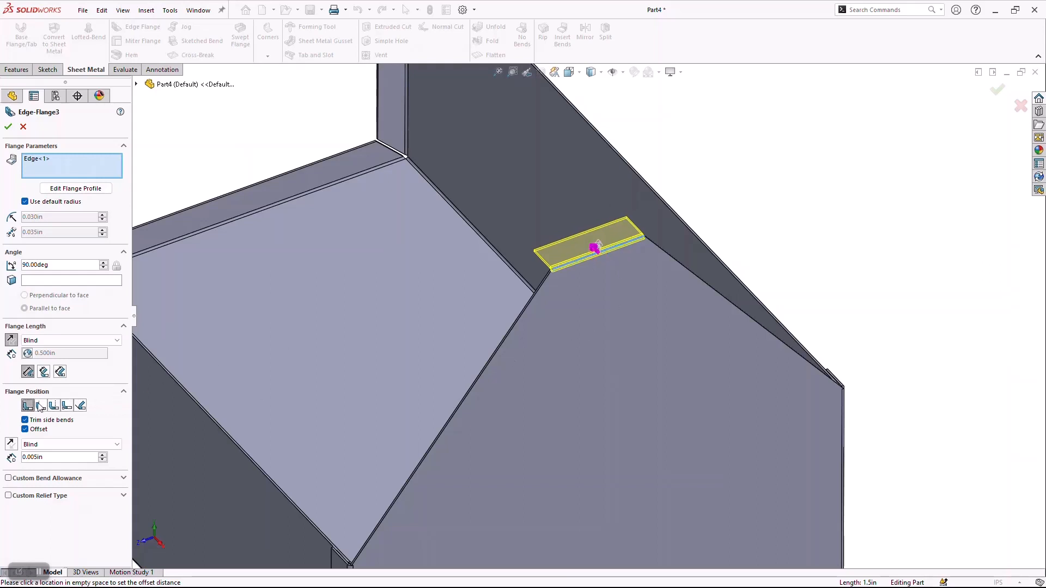
pyautogui.click(25, 430)
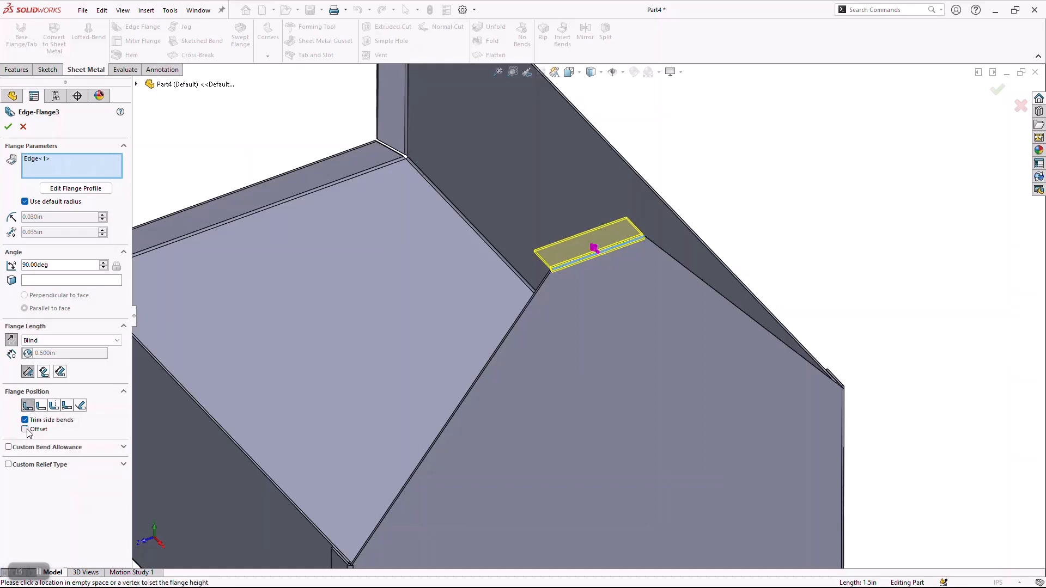
pyautogui.press('z')
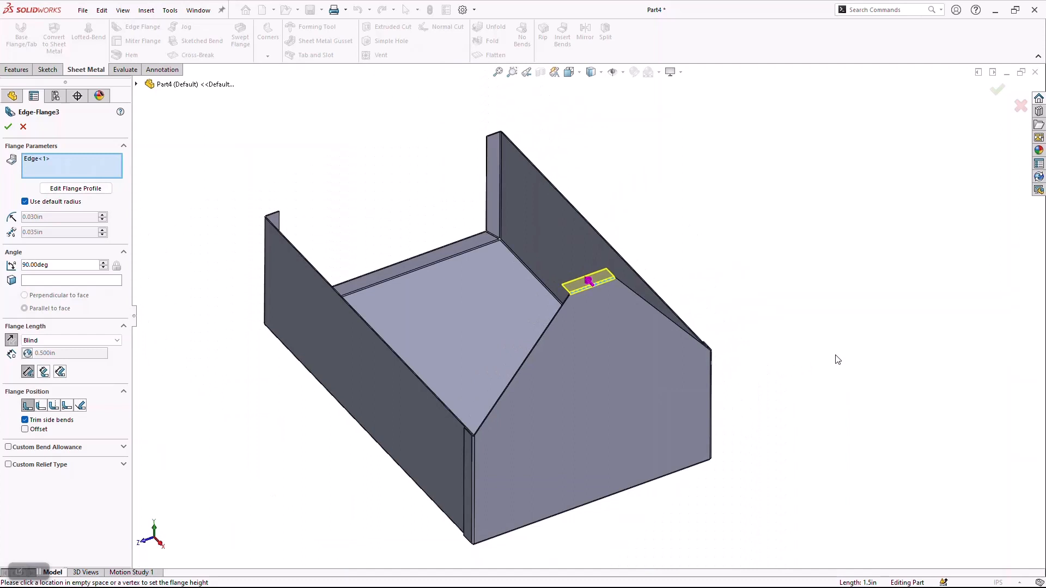
pyautogui.click(8, 127)
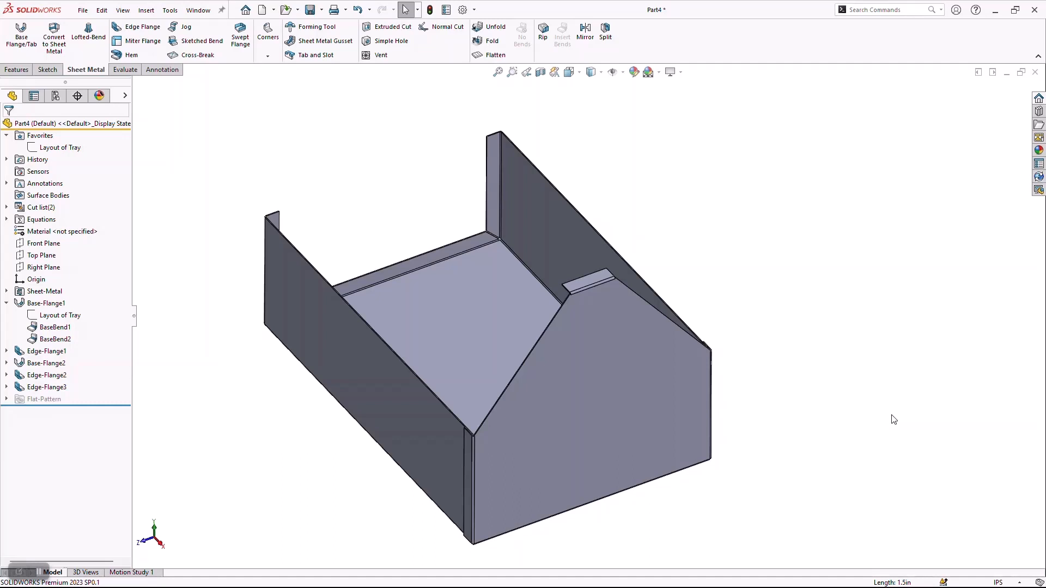
# Mirror the end plate body about the Right Plane to the tray's opposite end.
pyautogui.click(47, 266)
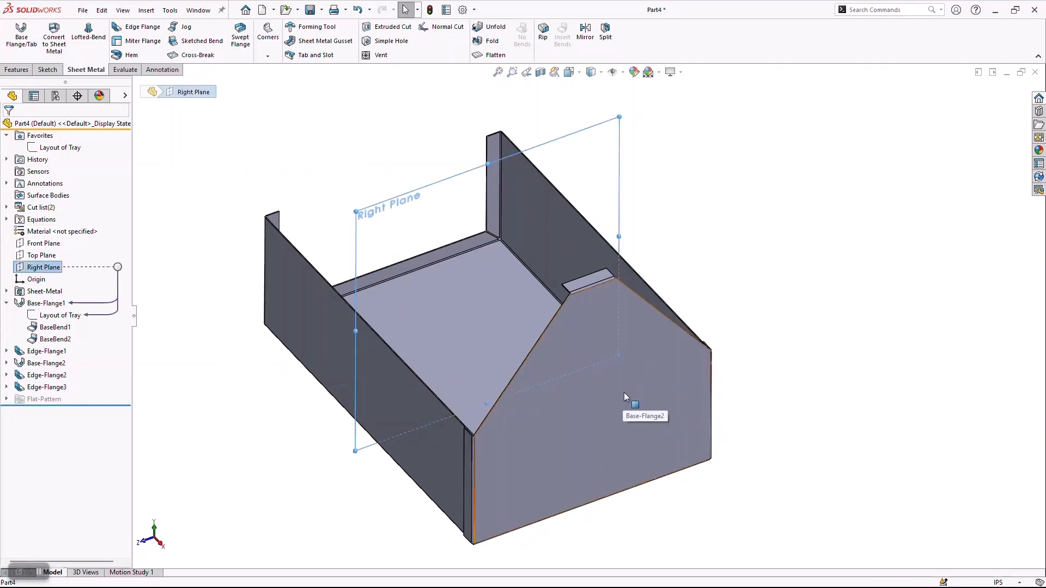
pyautogui.click(590, 33)
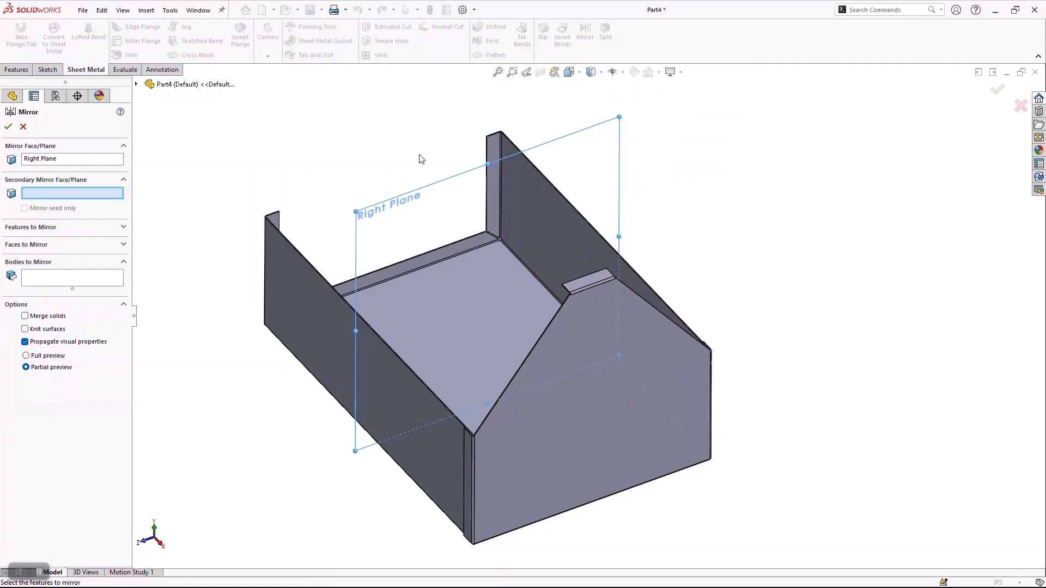
pyautogui.click(48, 264)
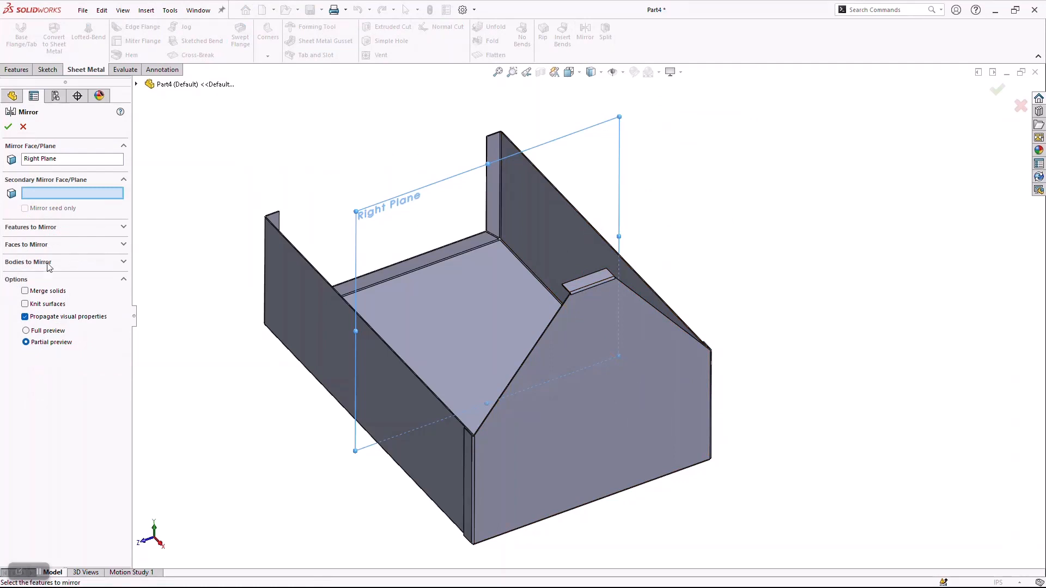
pyautogui.click(54, 228)
pyautogui.click(53, 229)
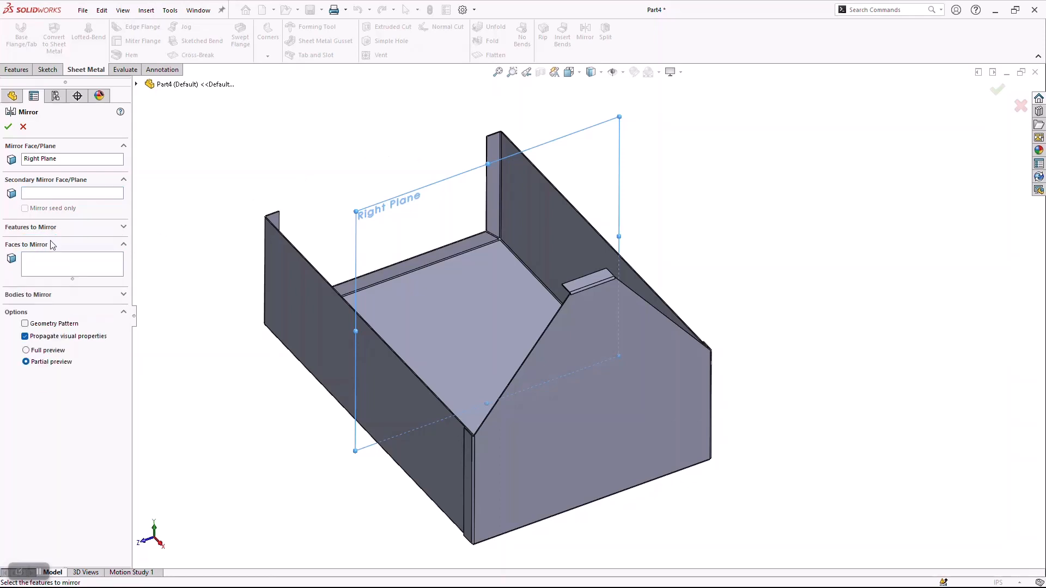
pyautogui.click(43, 295)
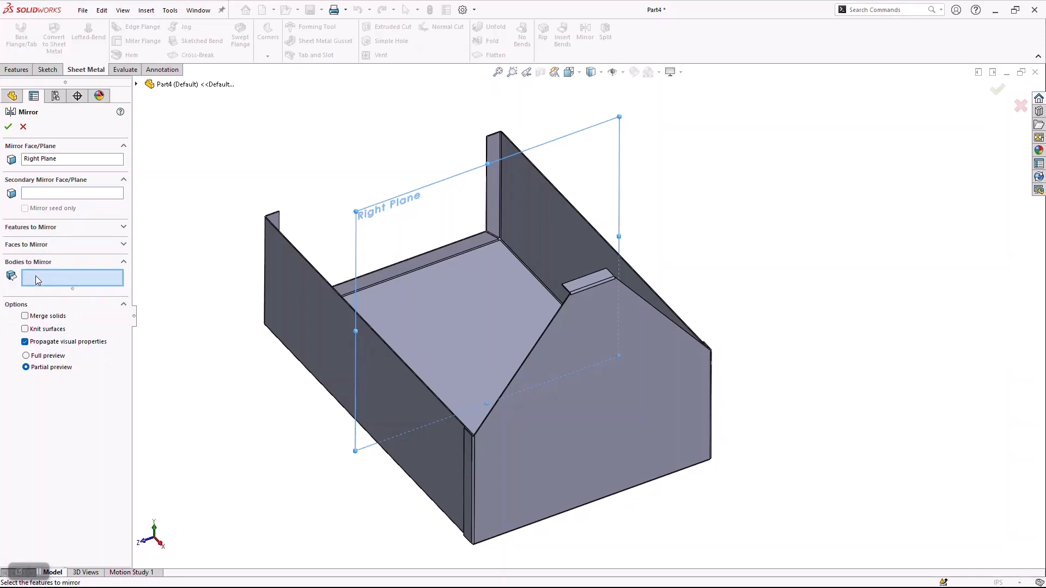
pyautogui.click(596, 406)
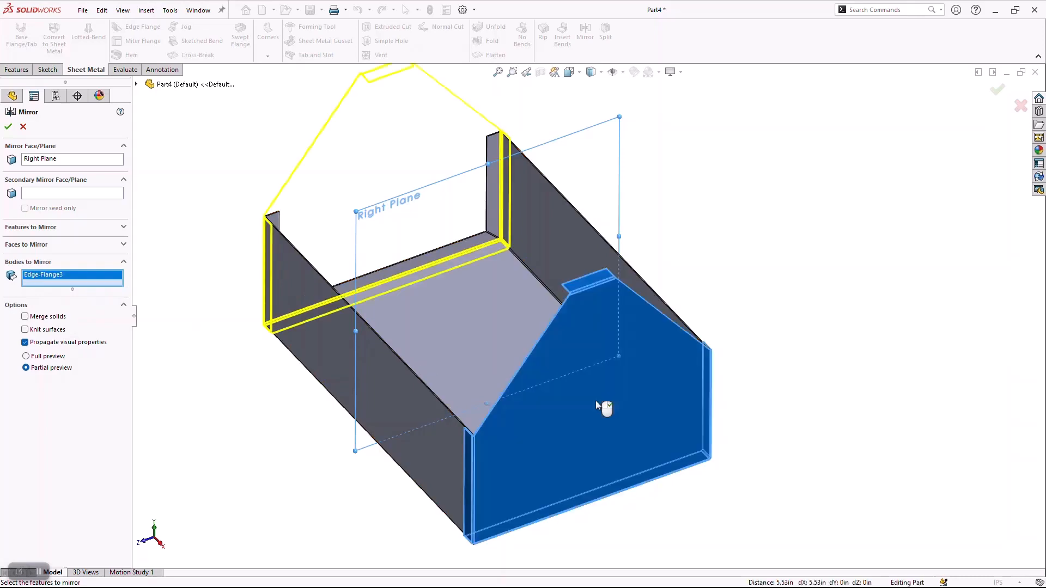
pyautogui.click(8, 127)
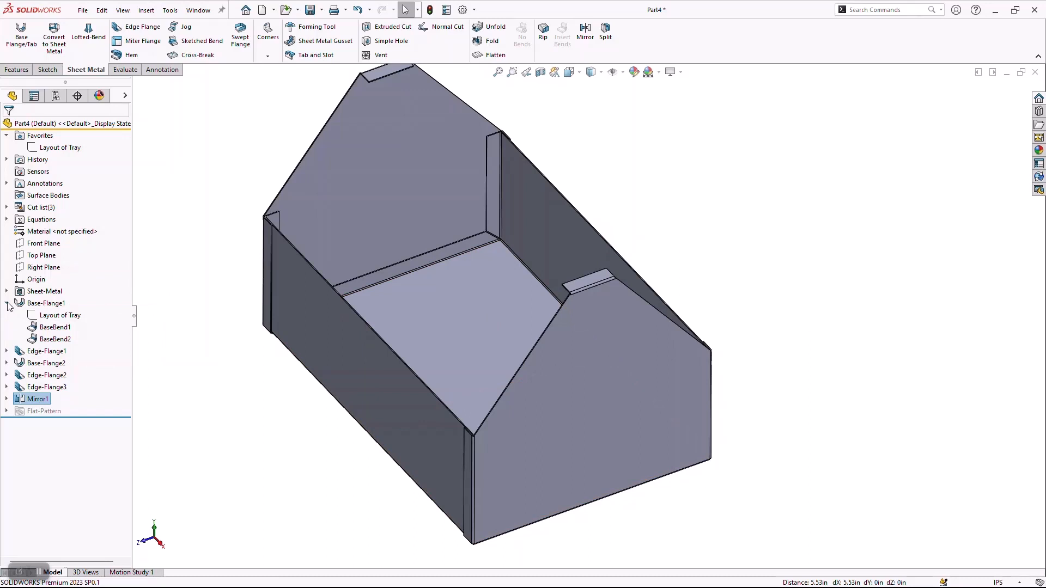
# Rename the end plate's base flange sketch as End Cap Layout.
pyautogui.click(6, 364)
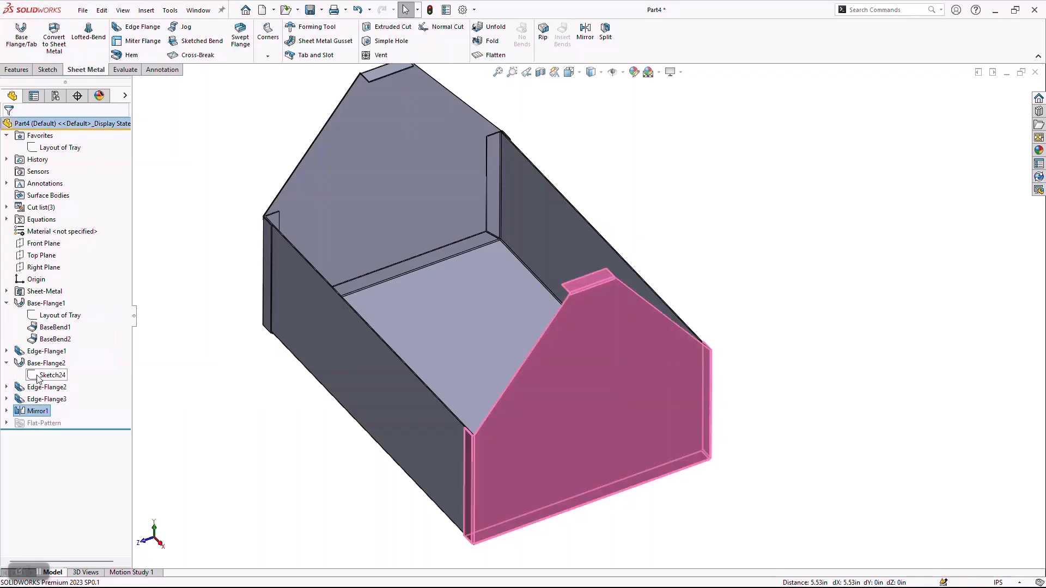
pyautogui.click(38, 377)
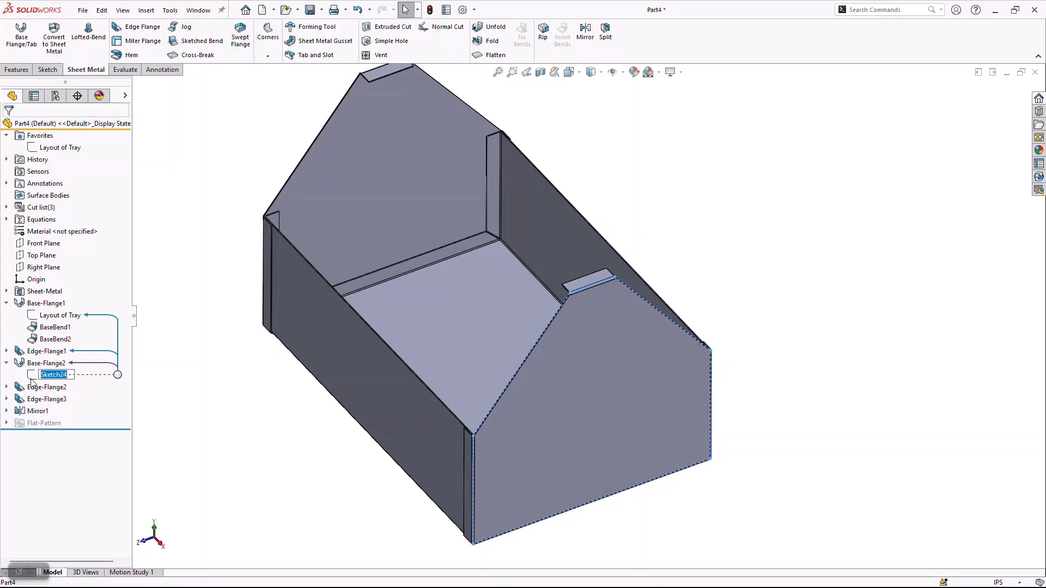
pyautogui.write('End Cap Layout')
pyautogui.press('Return')
# Add the End Cap Layout sketch to the Favorites.
pyautogui.rightClick(30, 378)
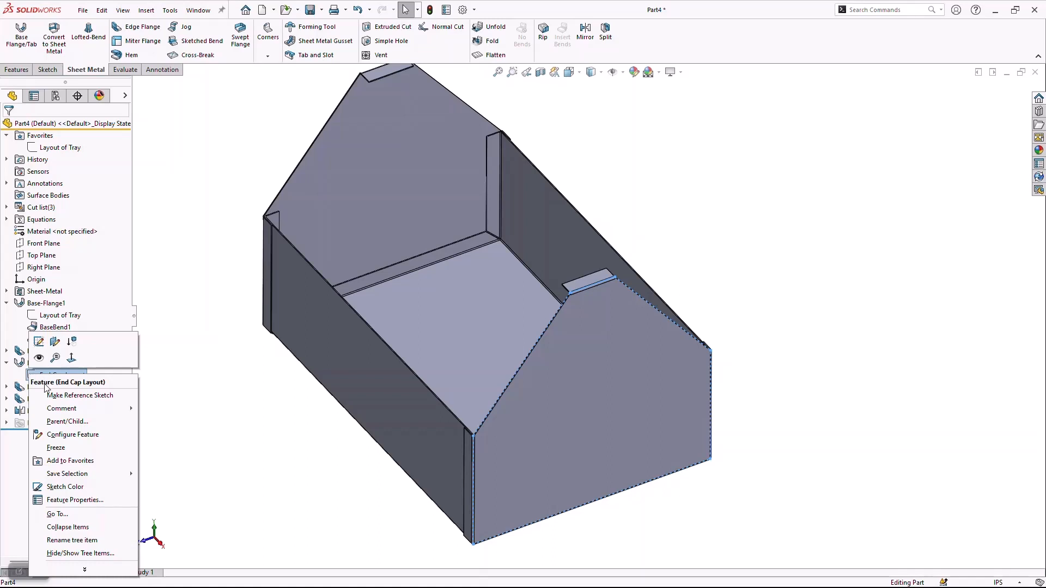
pyautogui.click(80, 465)
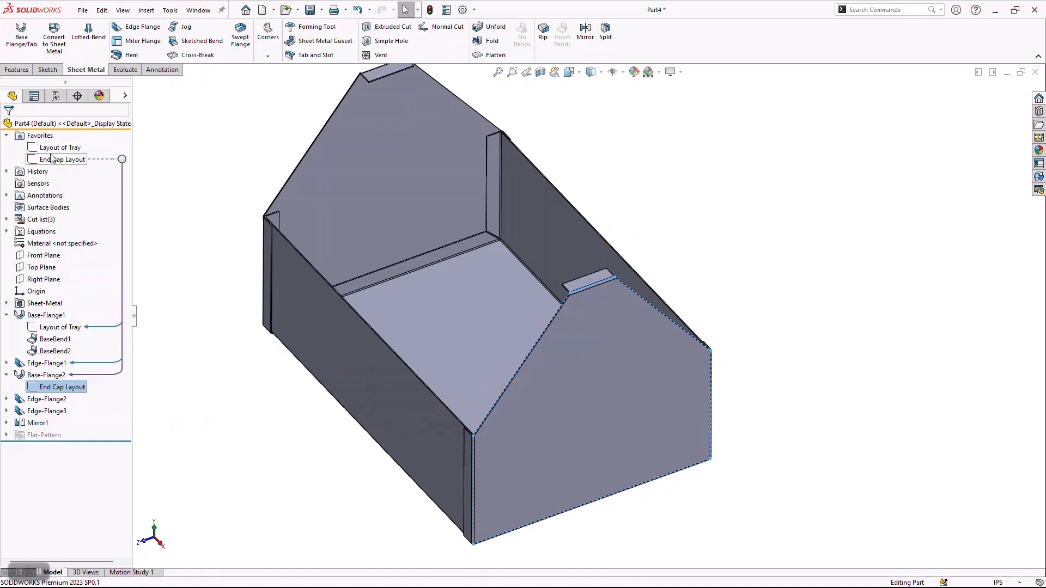
pyautogui.click(215, 128)
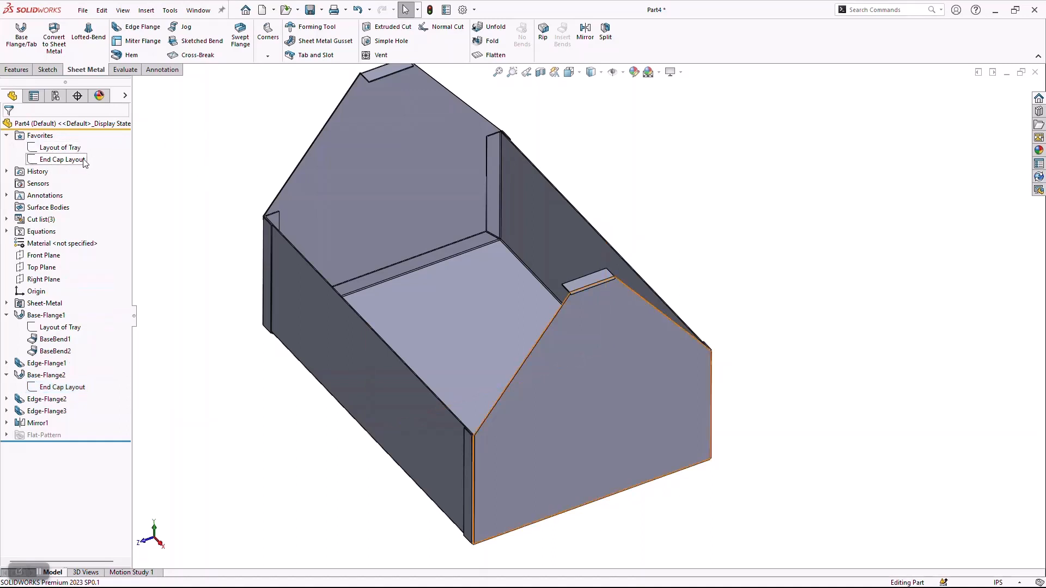
pyautogui.moveTo(78, 163)
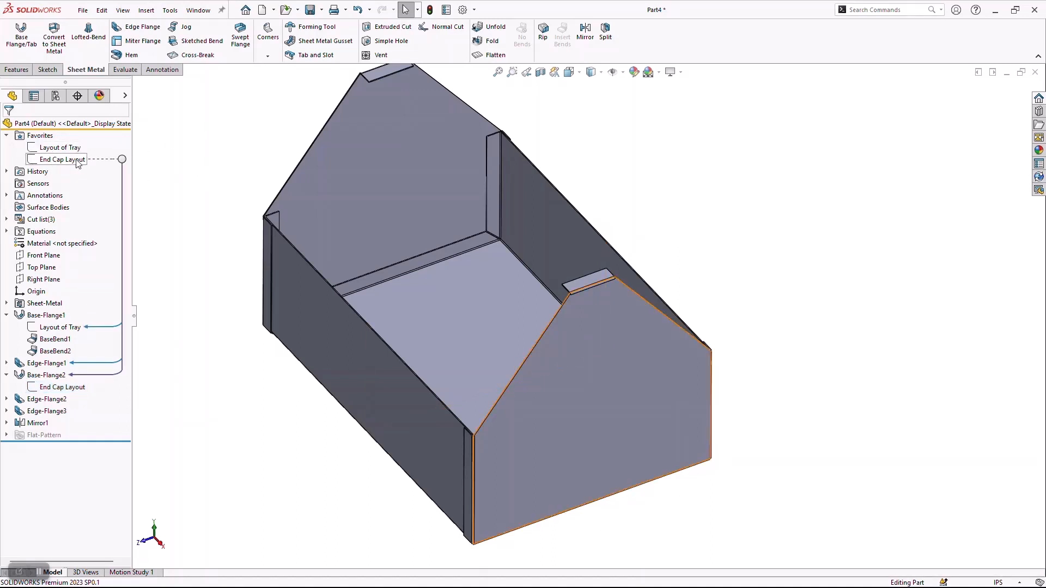
pyautogui.click(77, 161)
pyautogui.click(76, 159)
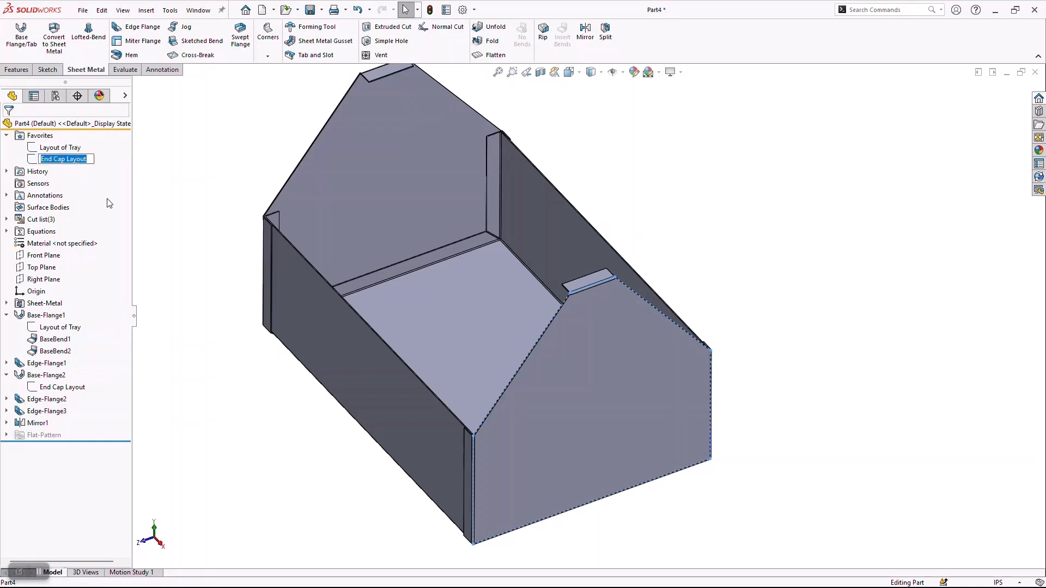
pyautogui.click(172, 195)
# Display the end plate's base flange dimensions and check its overall height dimension.
pyautogui.click(45, 375)
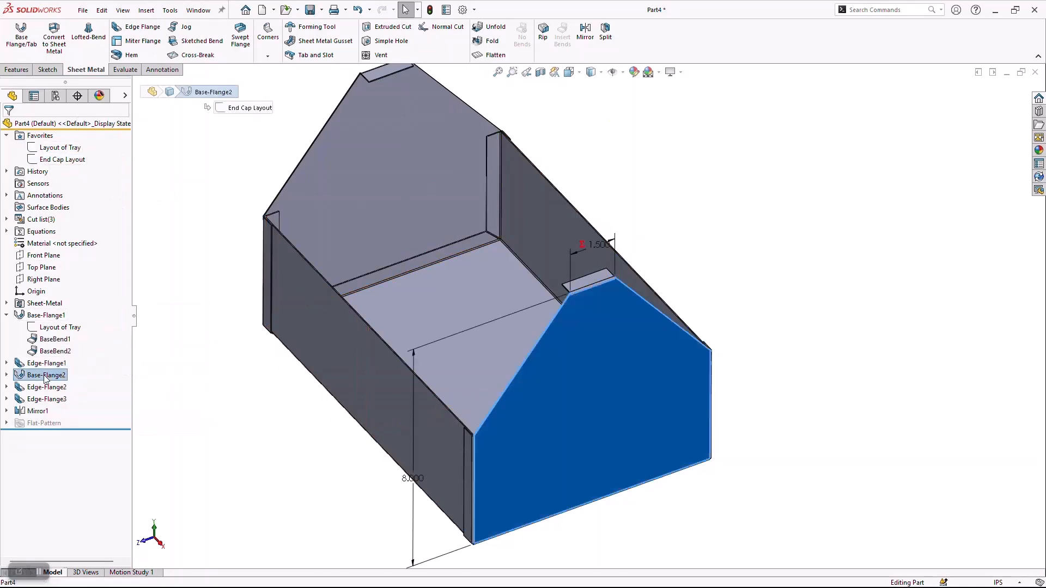
pyautogui.scroll(3, 582, 497)
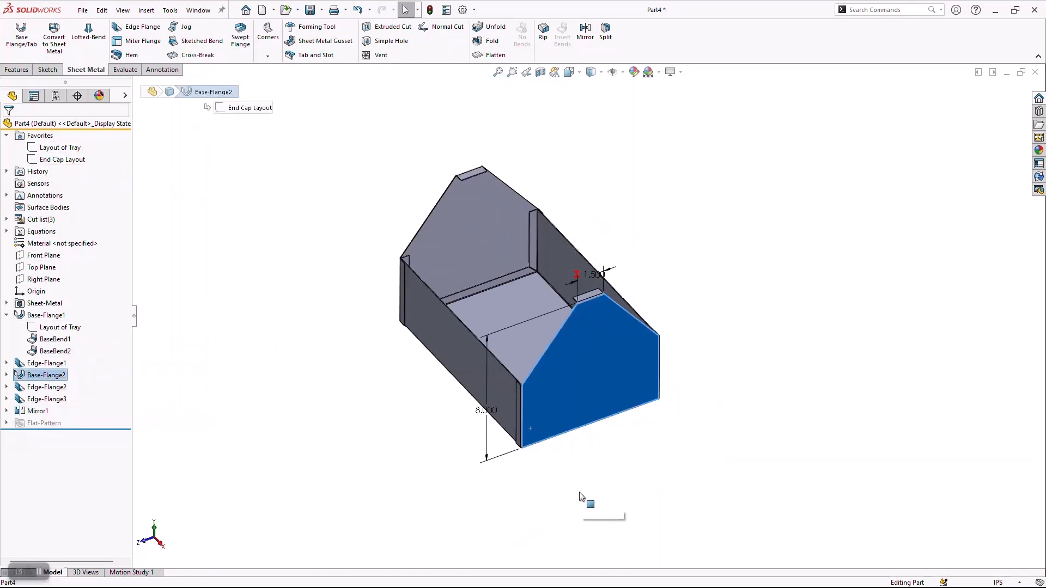
pyautogui.moveTo(582, 497); pyautogui.dragTo(565, 420, button='middle')
pyautogui.doubleClick(463, 348)
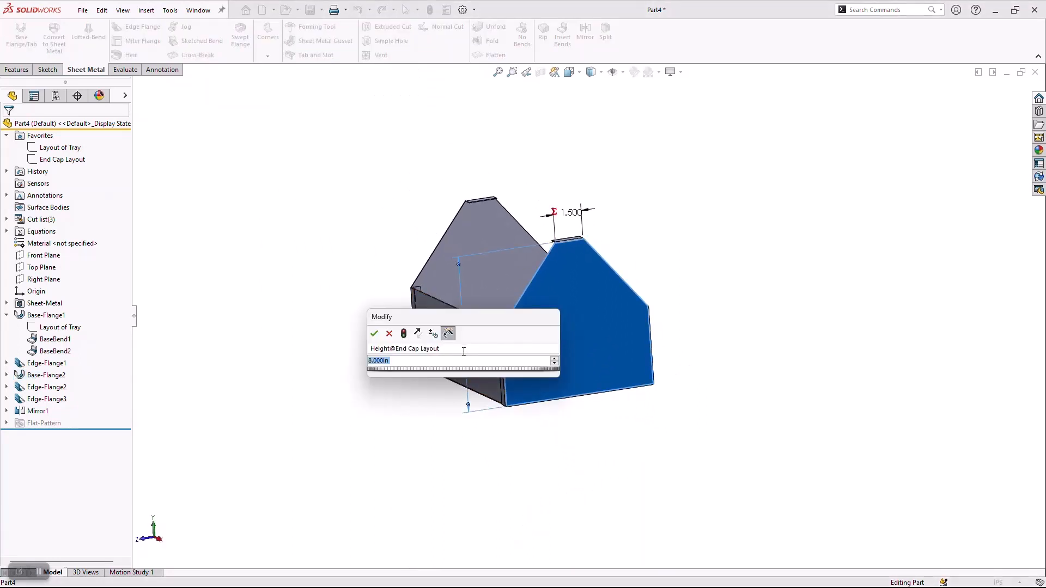
pyautogui.click(374, 334)
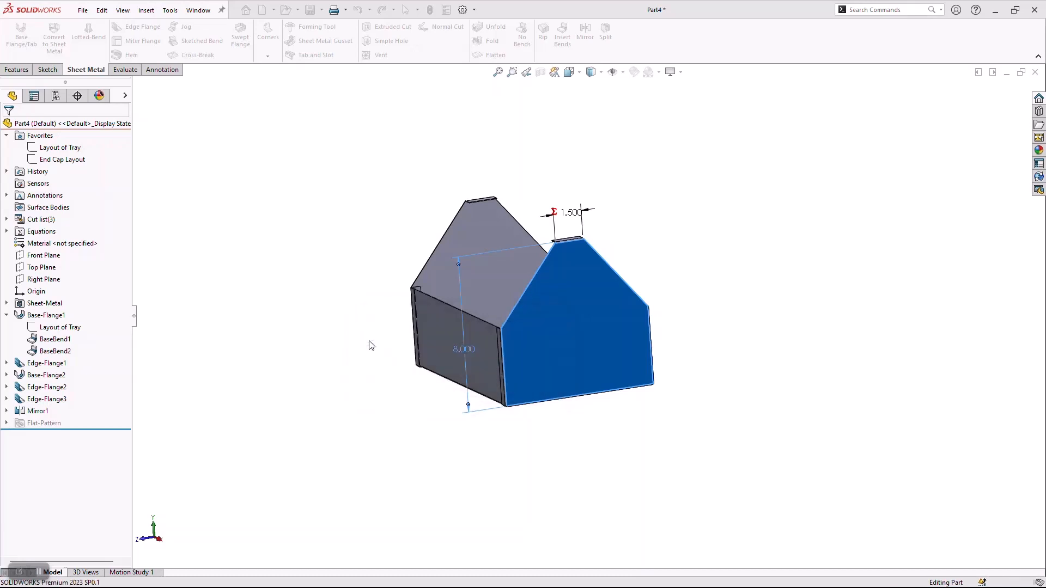
pyautogui.click(351, 385)
pyautogui.hotkey('ctrl', '7')
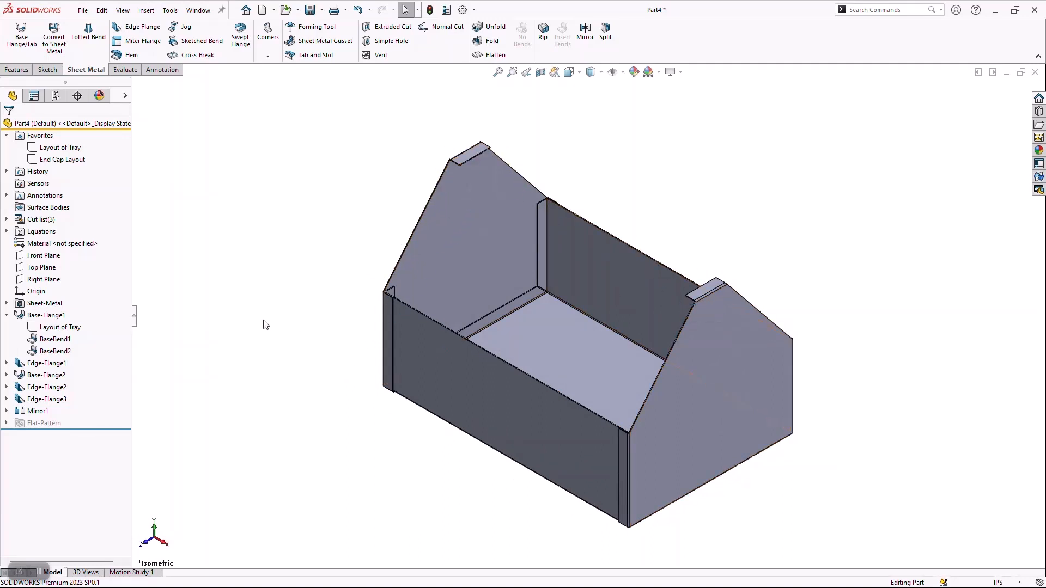
# Start a sketch on the Right Plane and convert the lower free edge of the end plate's top flange into it.
pyautogui.click(41, 280)
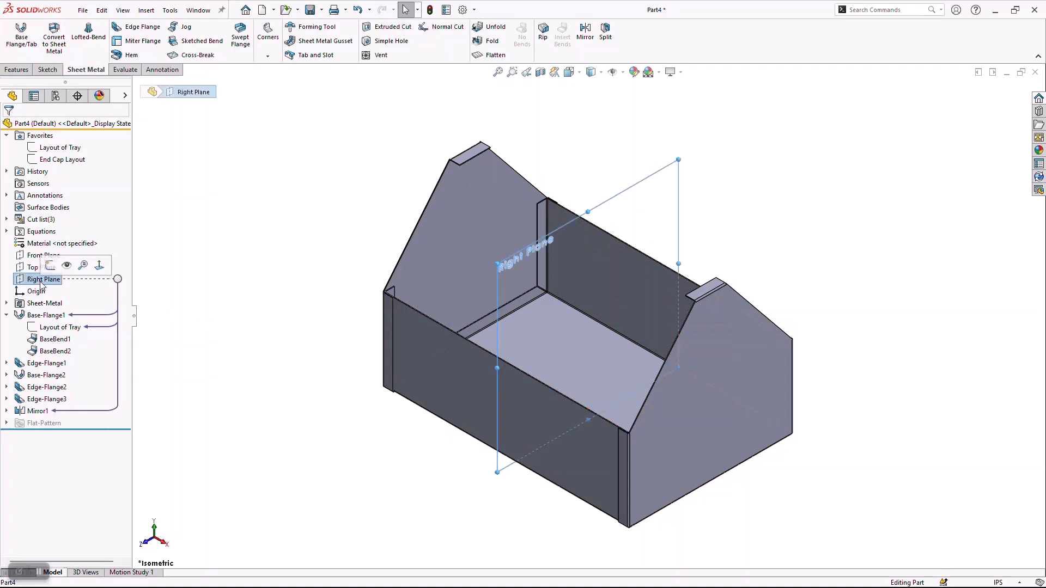
pyautogui.click(50, 266)
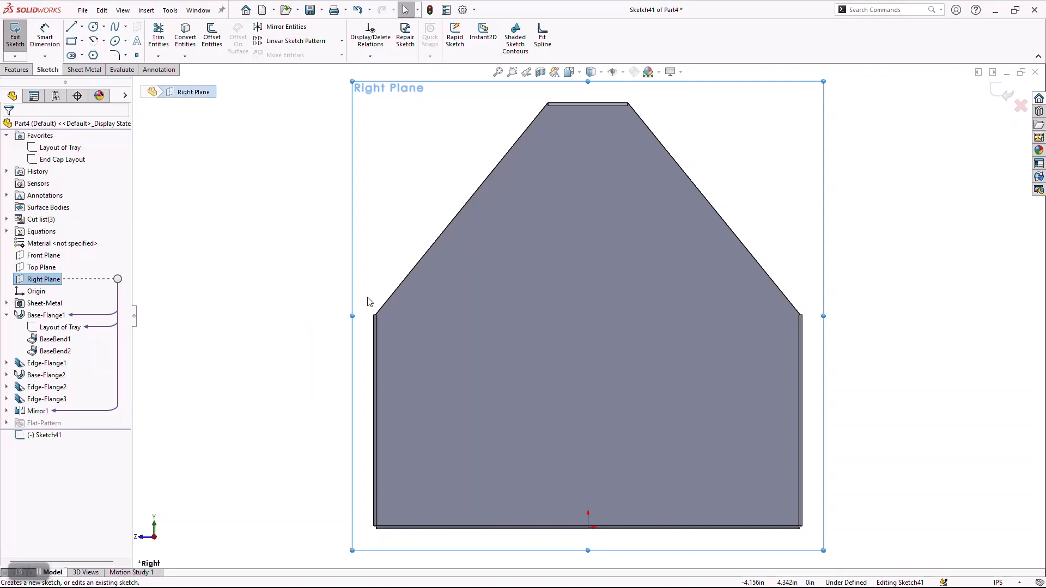
pyautogui.moveTo(560, 198); pyautogui.dragTo(728, 107, button='middle')
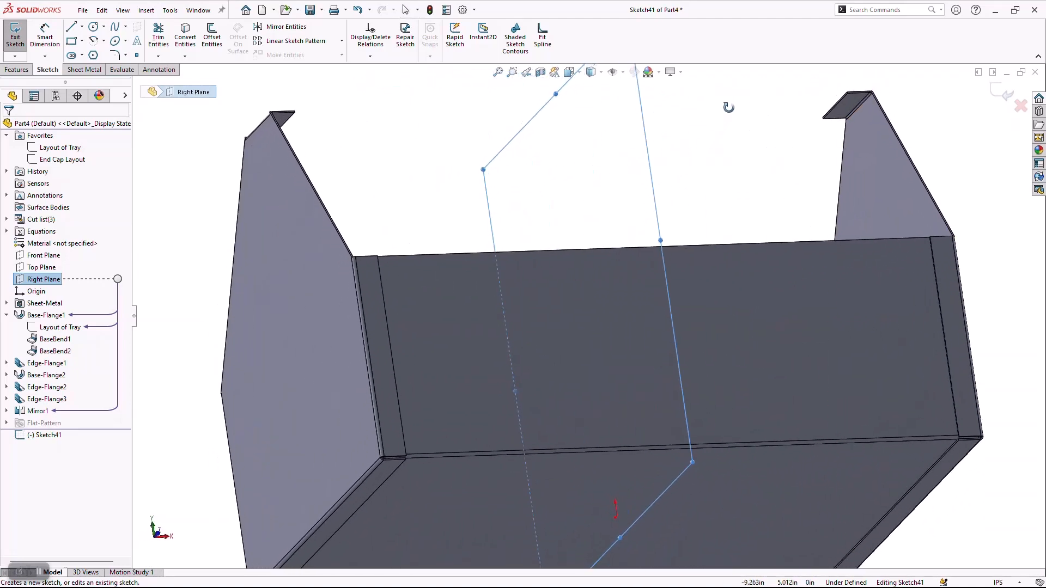
pyautogui.scroll(-3, 849, 106)
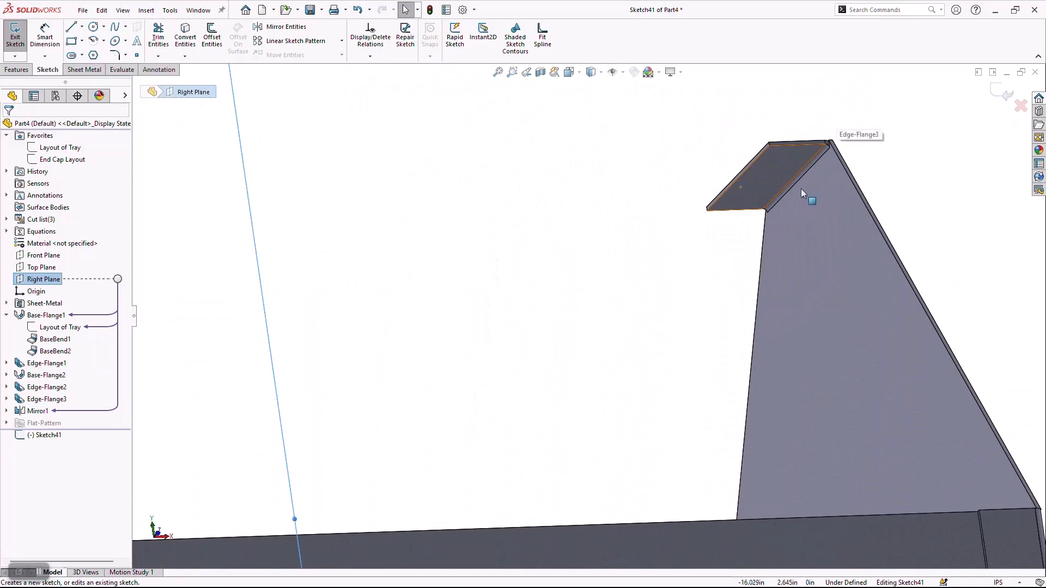
pyautogui.scroll(-3, 801, 188)
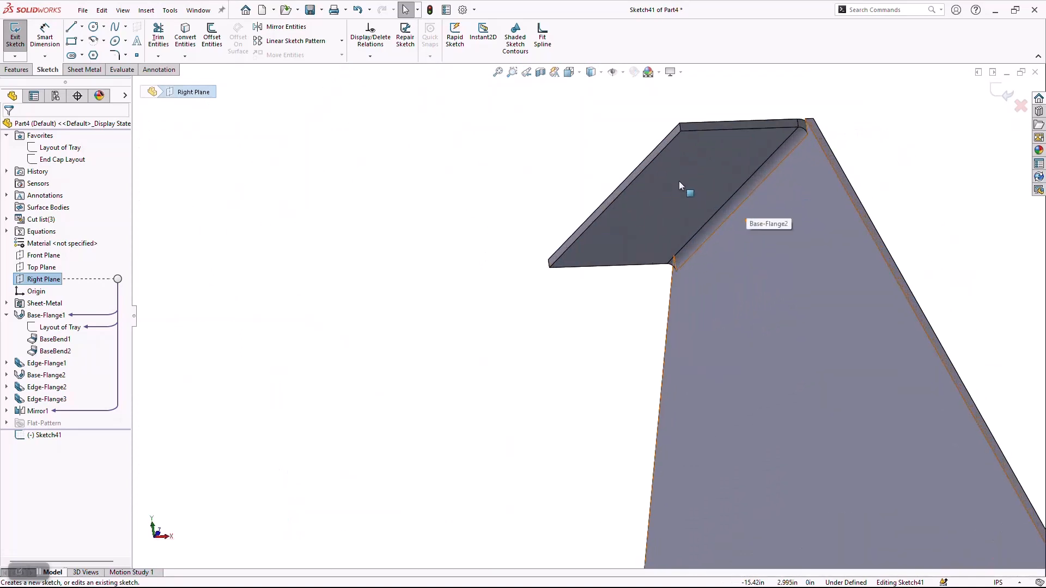
pyautogui.click(669, 144)
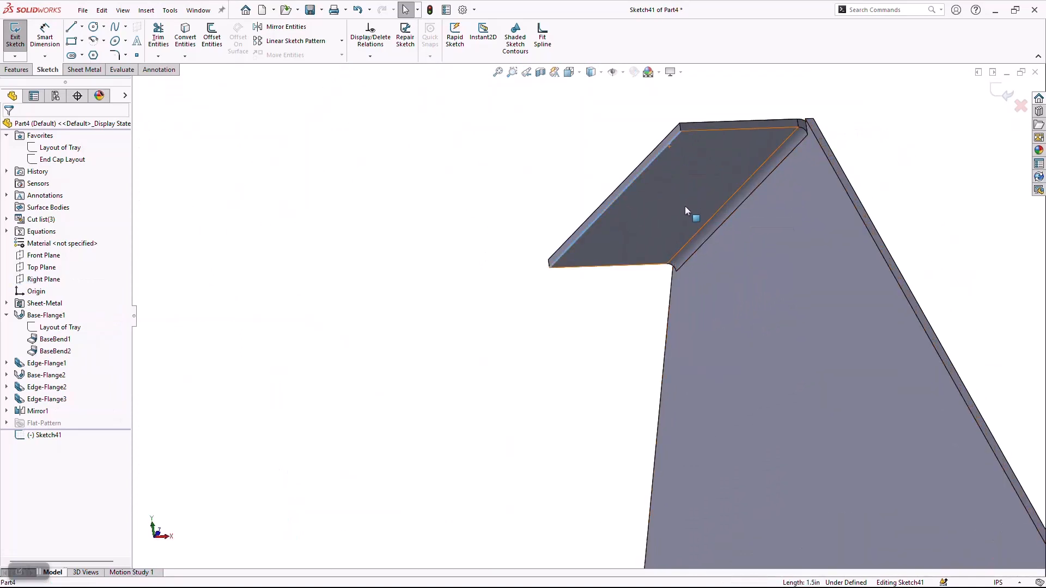
pyautogui.scroll(3, 685, 207)
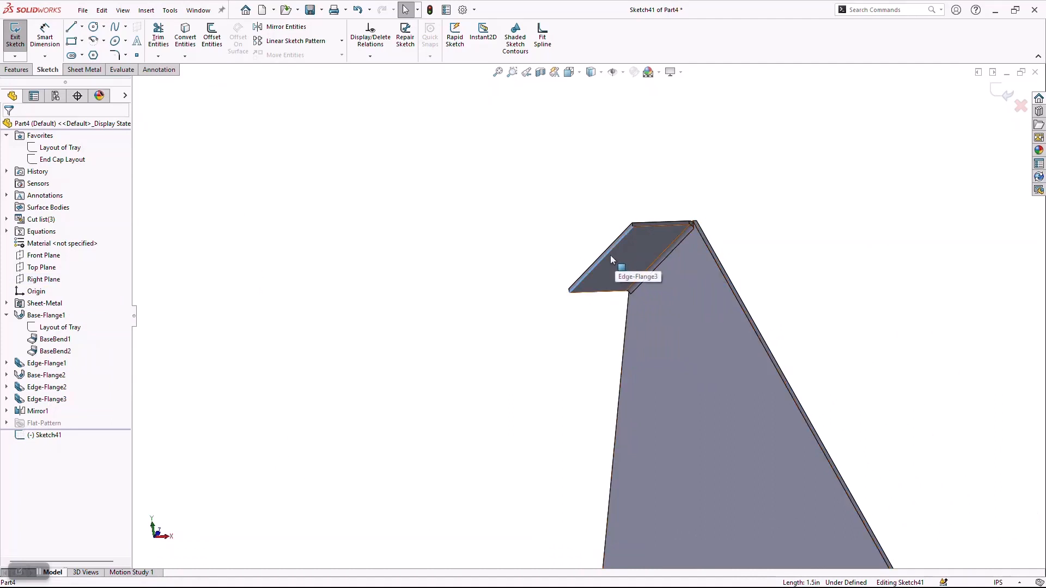
pyautogui.scroll(4, 611, 255)
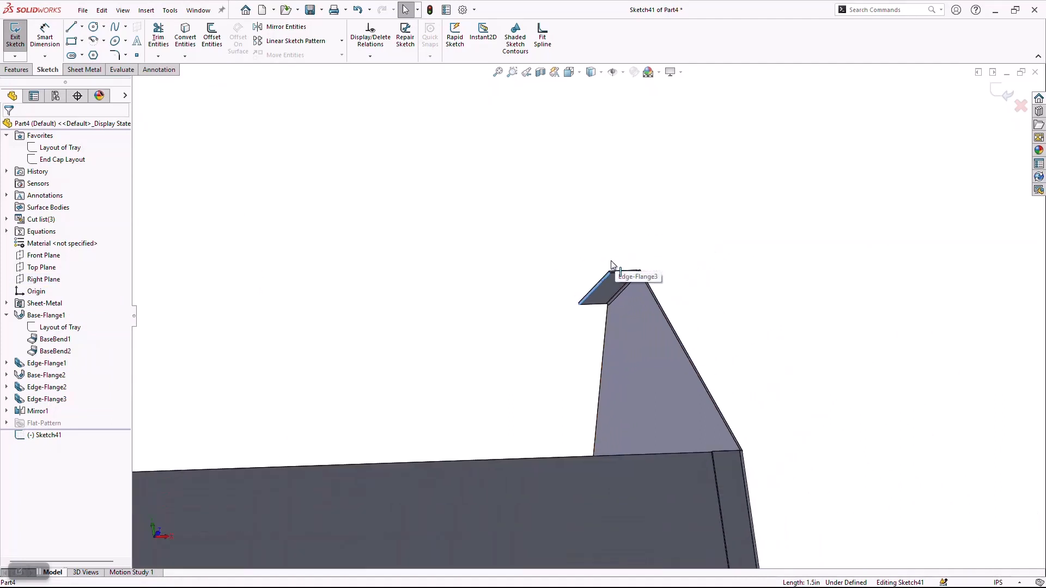
pyautogui.click(185, 38)
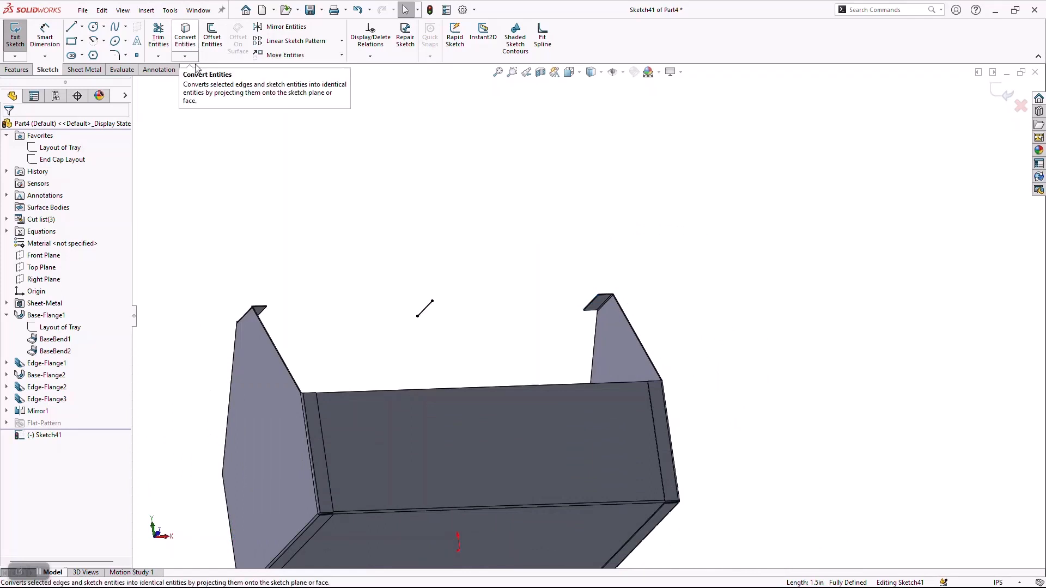
# Start a base flange from the converted line and extend Direction 1 up to the inner face of the nearest end plate on its extrusion side.
pyautogui.moveTo(526, 323); pyautogui.dragTo(452, 342, button='middle')
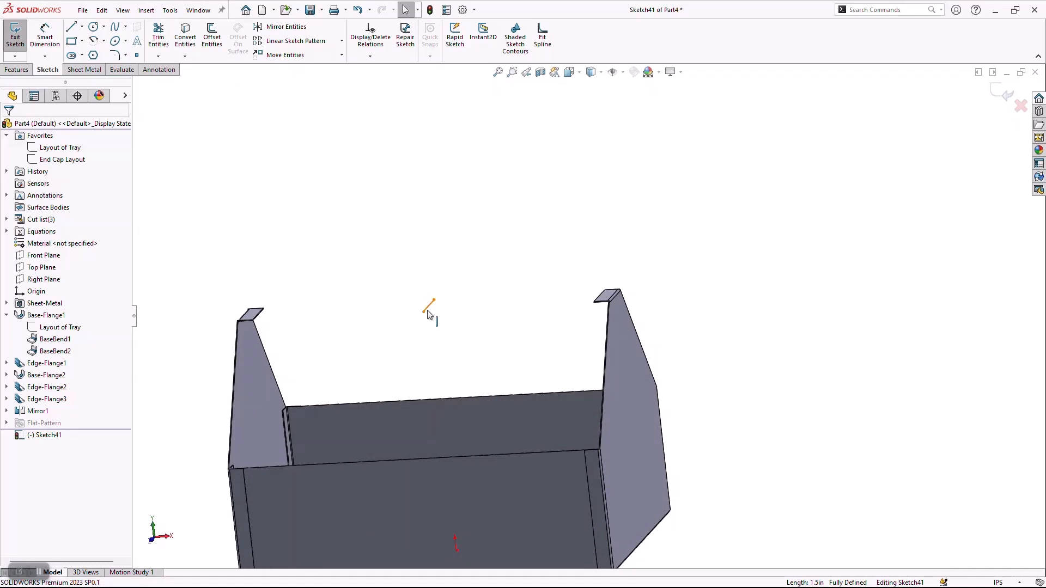
pyautogui.click(99, 71)
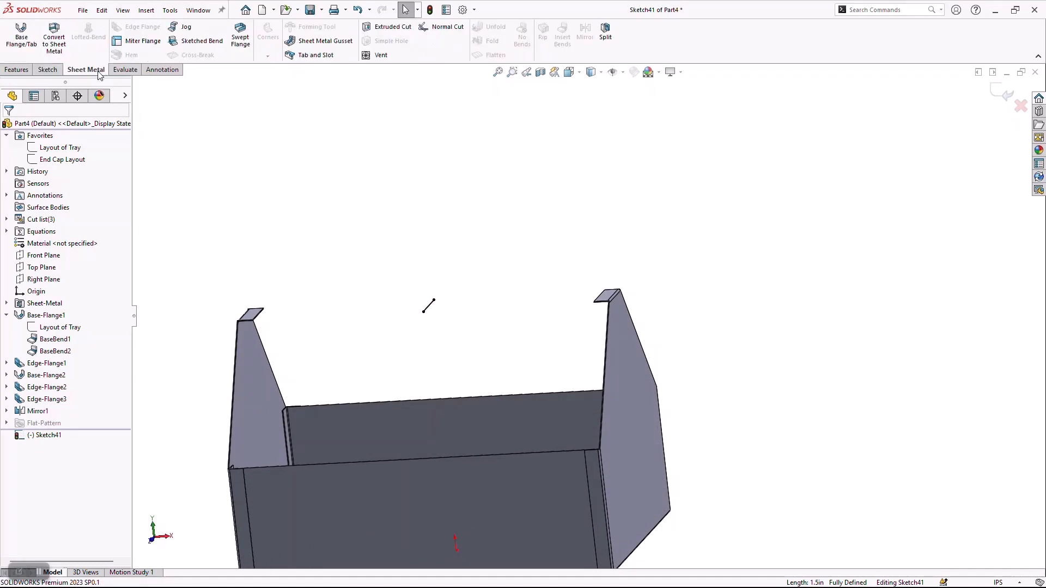
pyautogui.click(23, 34)
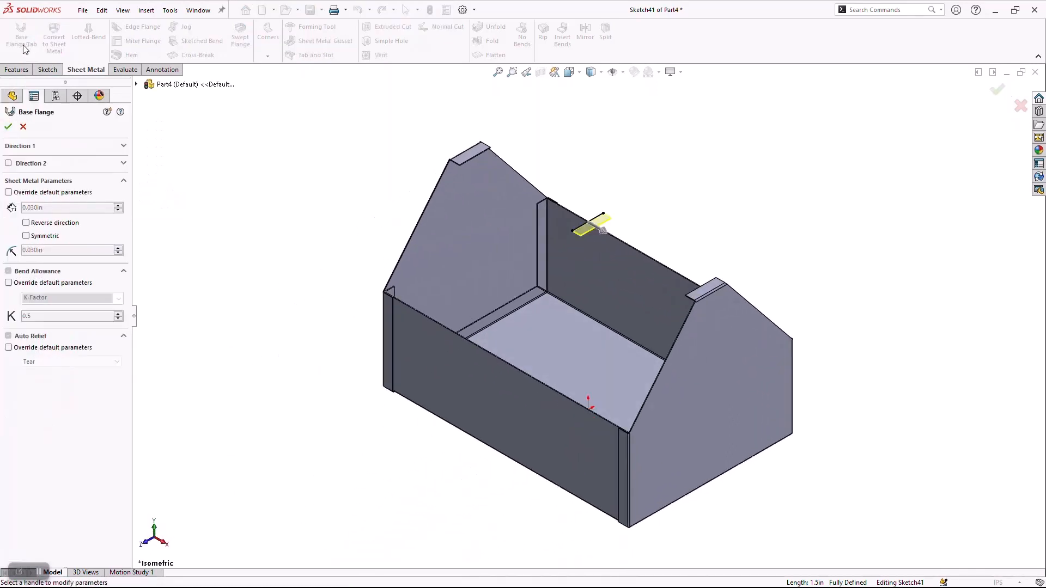
pyautogui.click(26, 146)
pyautogui.click(44, 161)
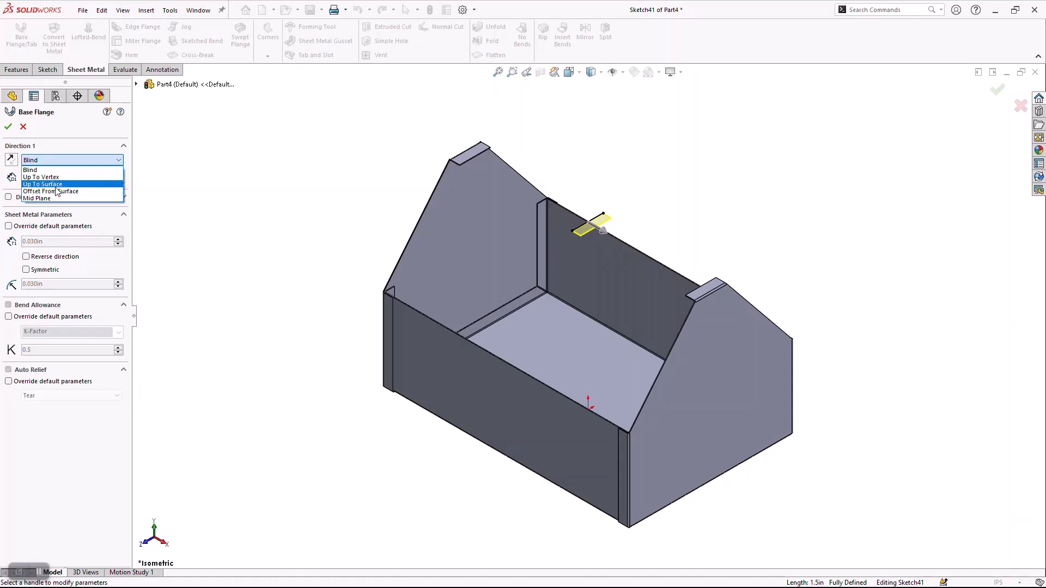
pyautogui.click(56, 186)
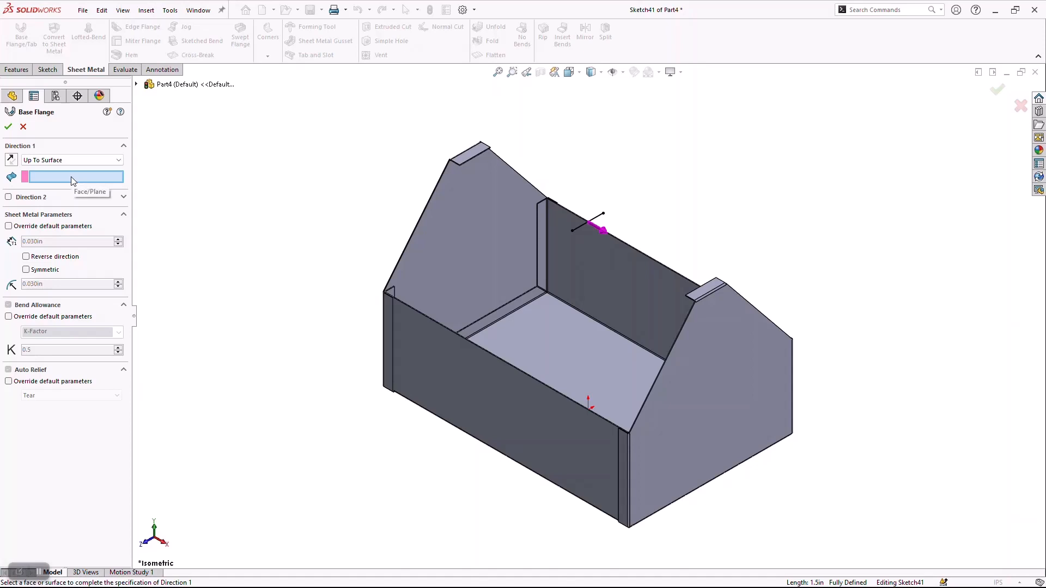
pyautogui.moveTo(580, 293); pyautogui.dragTo(676, 304, button='middle')
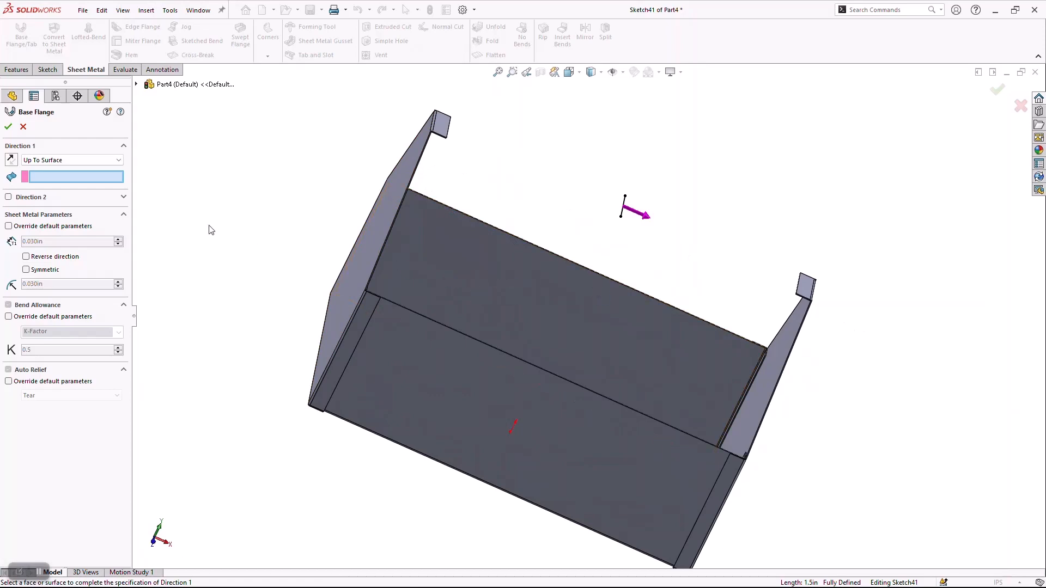
pyautogui.moveTo(839, 342); pyautogui.dragTo(789, 329, button='middle')
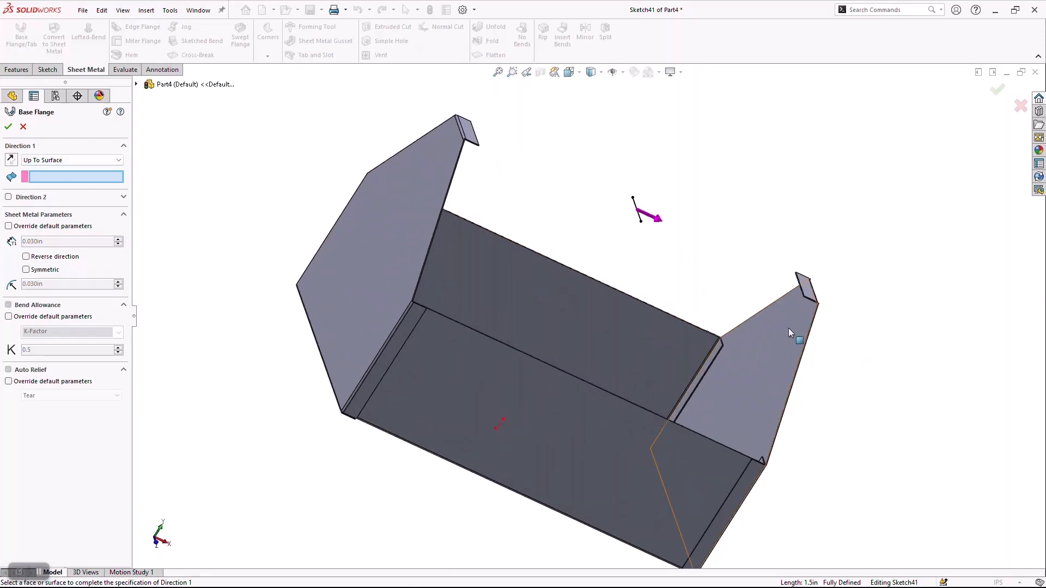
pyautogui.click(787, 328)
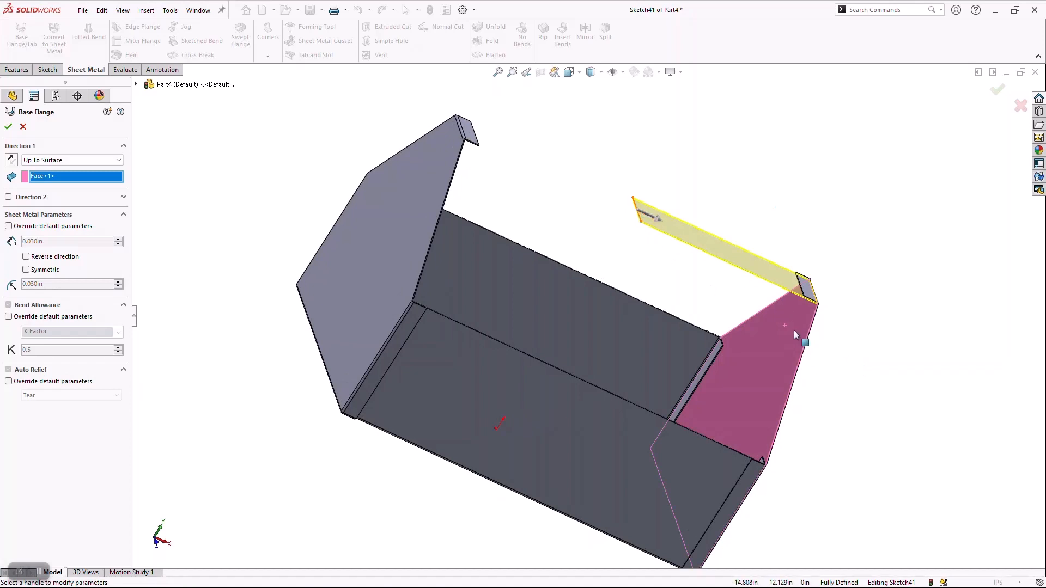
# Extend the base flange in Direction 2 up to the opposite end plate's inner face and create the handle strip.
pyautogui.click(9, 197)
pyautogui.click(38, 210)
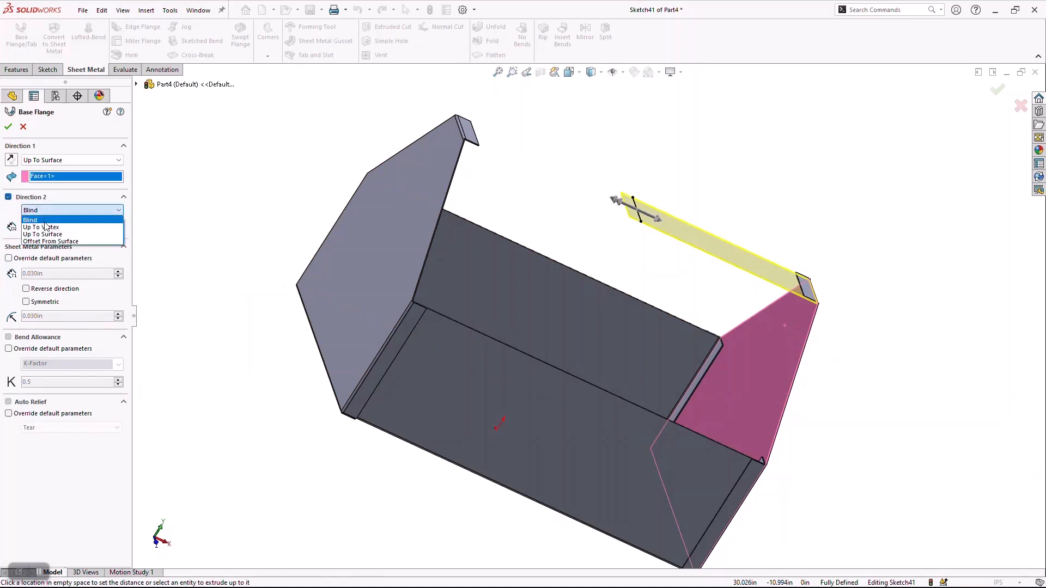
pyautogui.click(42, 234)
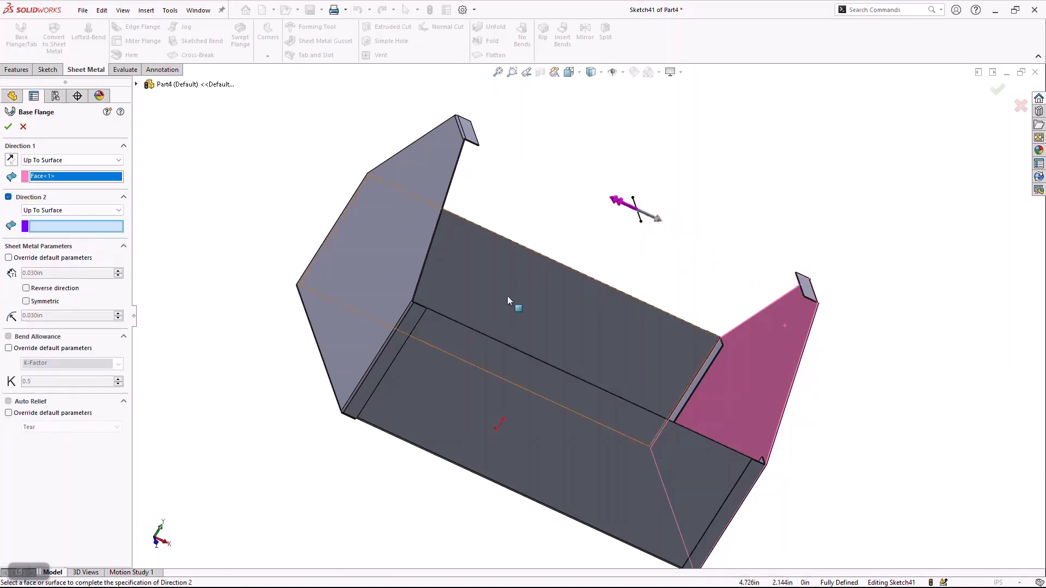
pyautogui.moveTo(509, 299); pyautogui.dragTo(414, 230, button='middle')
pyautogui.click(415, 234)
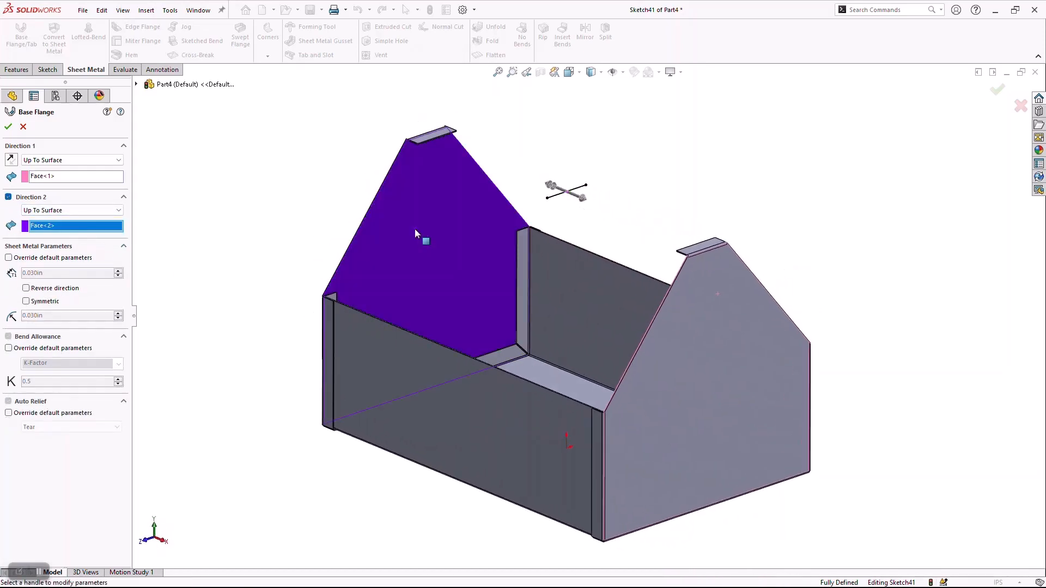
pyautogui.click(8, 127)
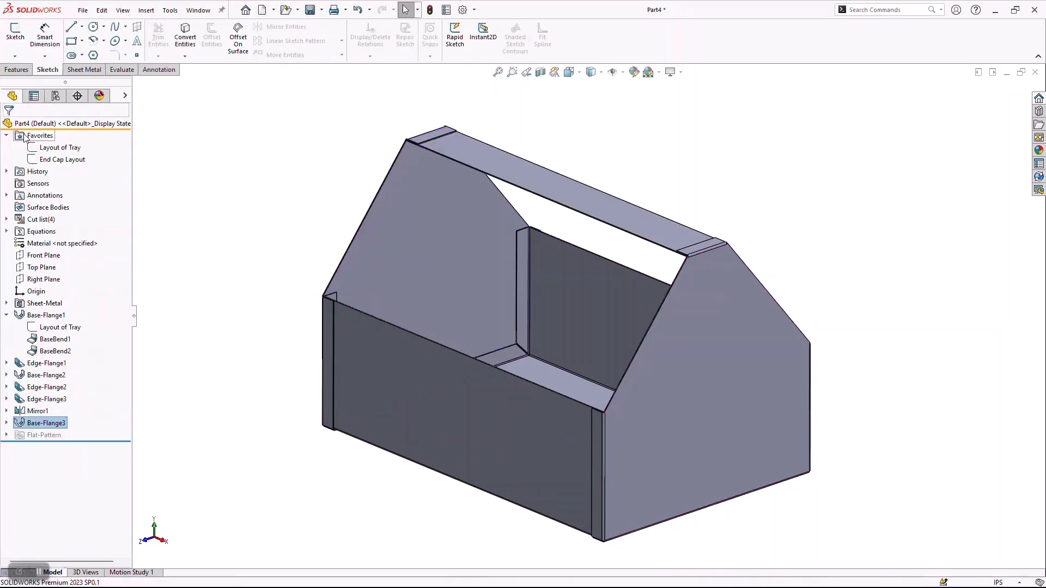
# Inspect the joint between the handle strip and the end plate's top flange, and isolate the handle strip's body.
pyautogui.scroll(-3, 601, 208)
pyautogui.scroll(-3, 329, 143)
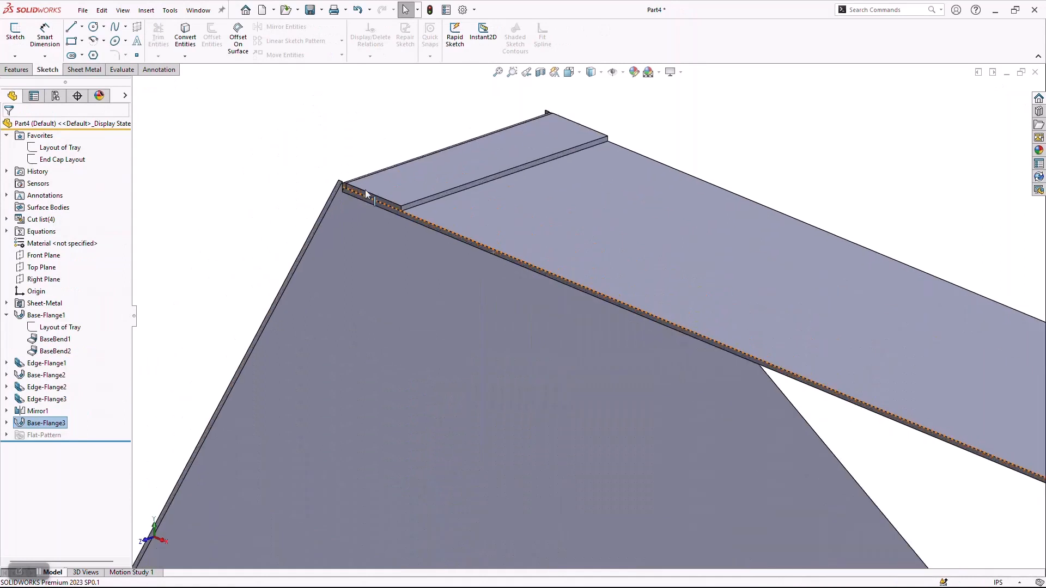
pyautogui.moveTo(381, 267); pyautogui.dragTo(459, 242, button='middle')
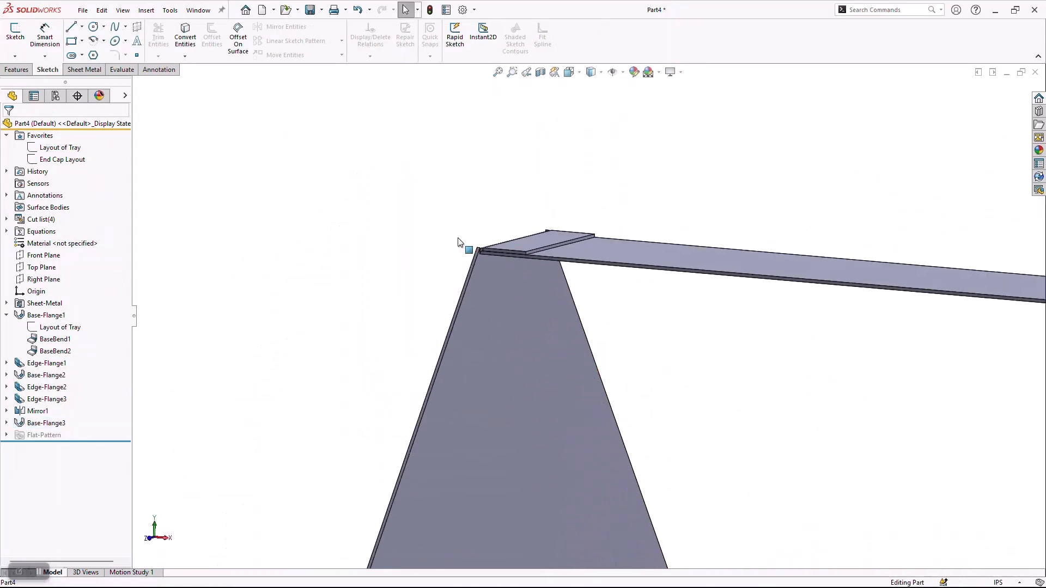
pyautogui.scroll(6, 612, 414)
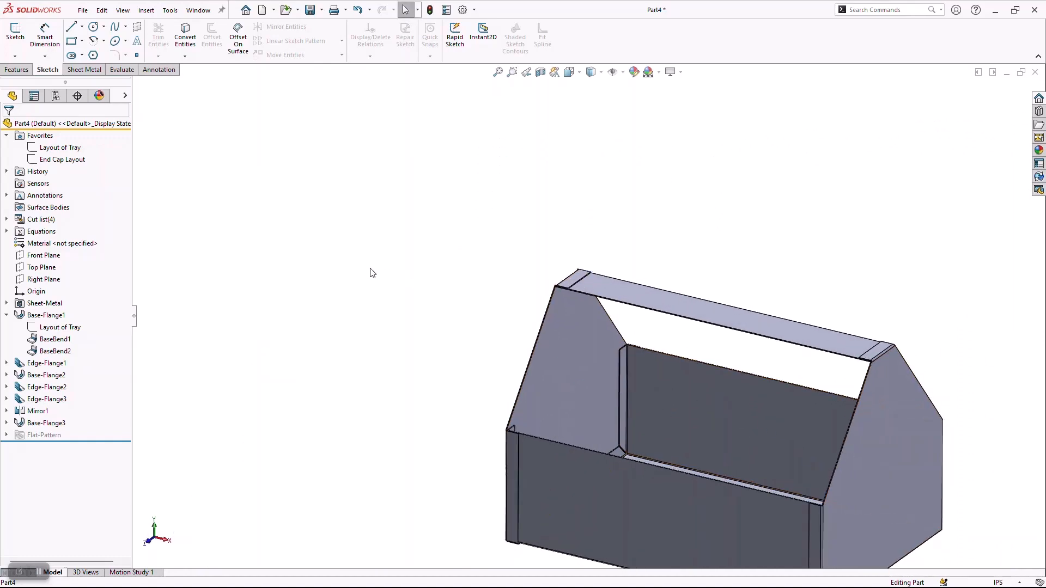
pyautogui.press('f')
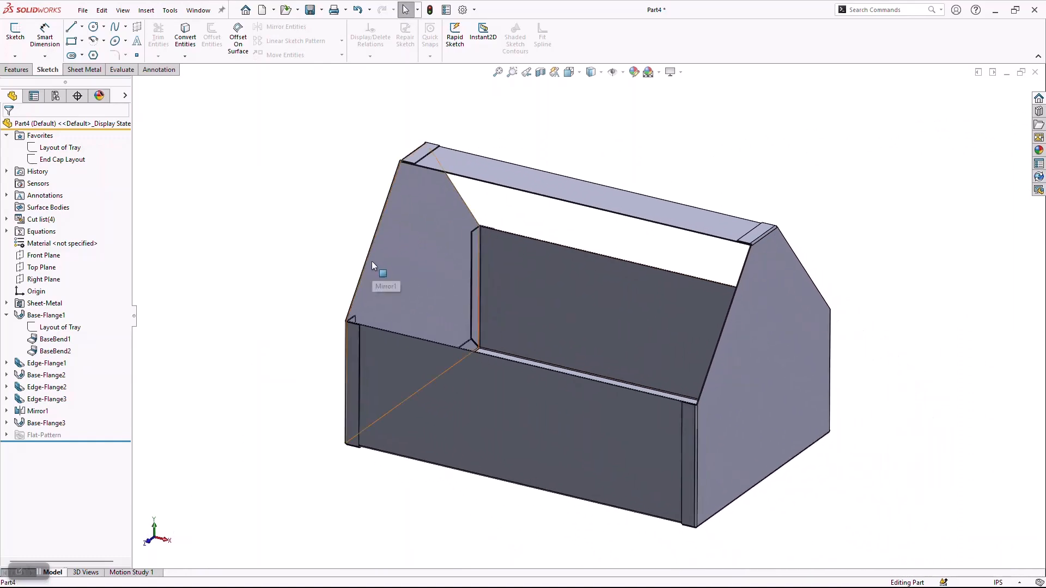
pyautogui.rightClick(574, 197)
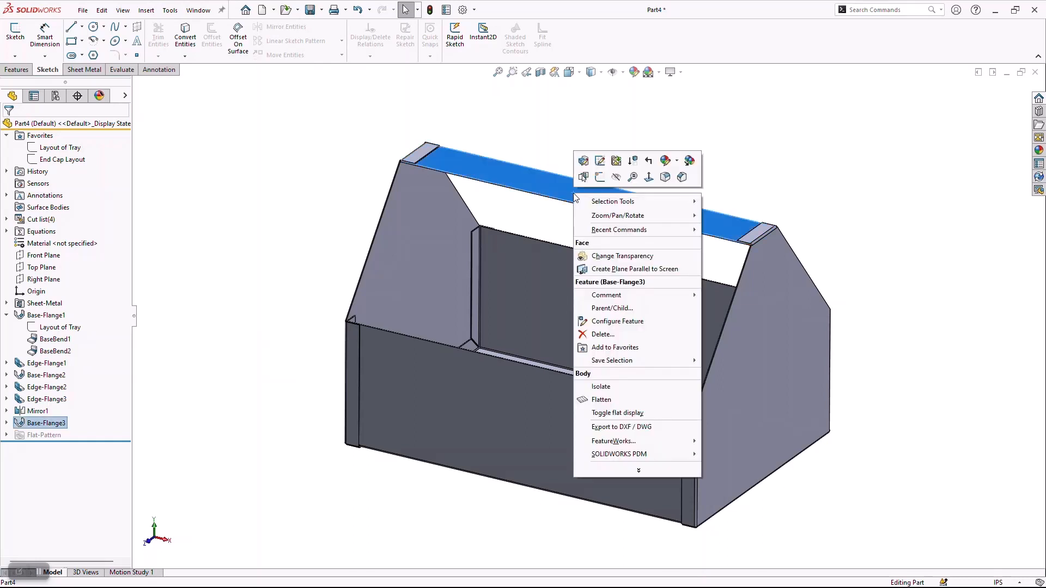
pyautogui.click(626, 387)
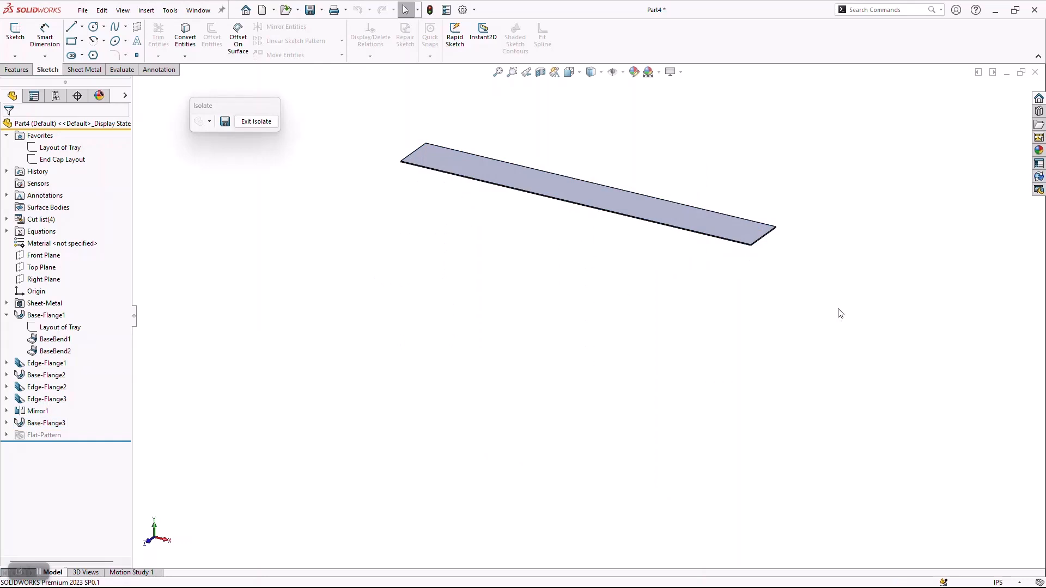
pyautogui.scroll(-5, 542, 107)
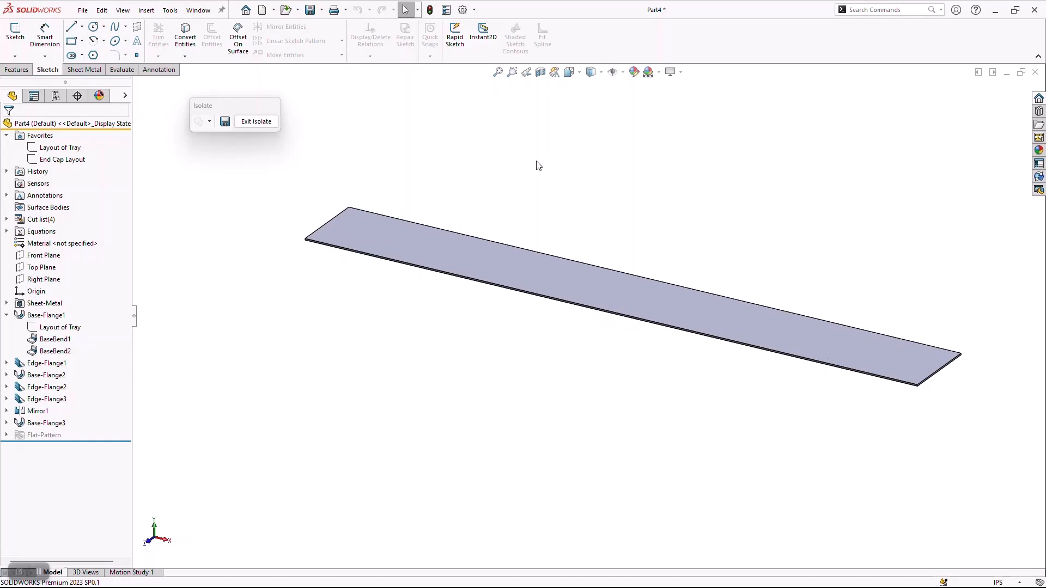
# Add 90-degree downward edge flanges on both short end edges of the handle strip, linking their length to global variable F.
pyautogui.click(84, 70)
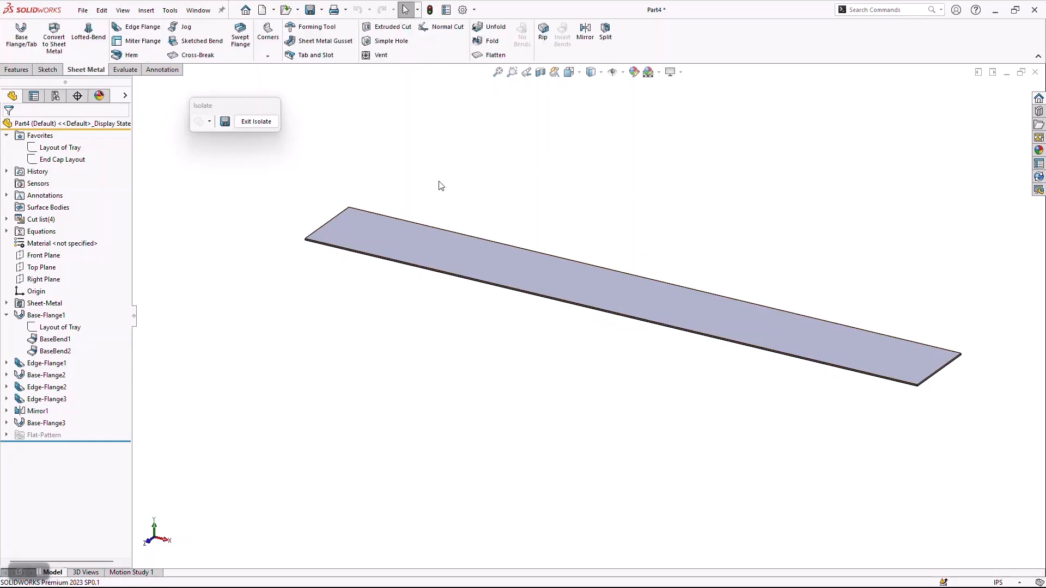
pyautogui.click(137, 27)
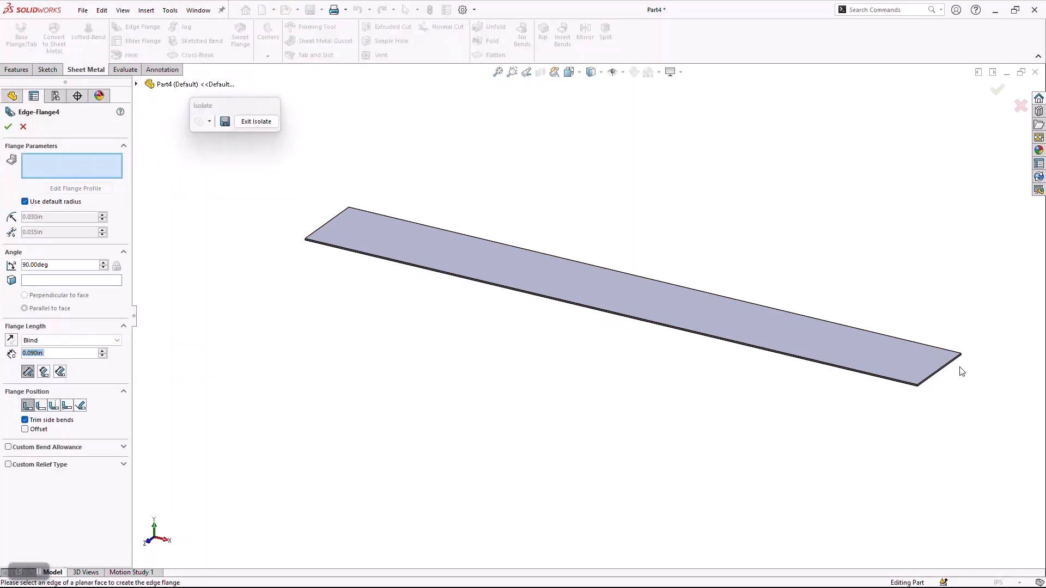
pyautogui.click(941, 375)
pyautogui.click(937, 436)
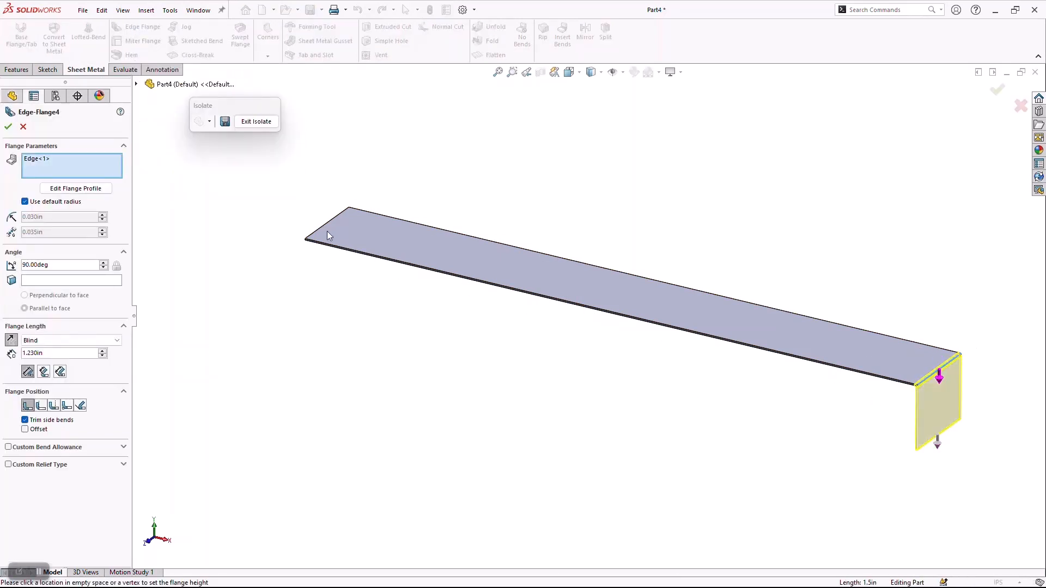
pyautogui.click(325, 225)
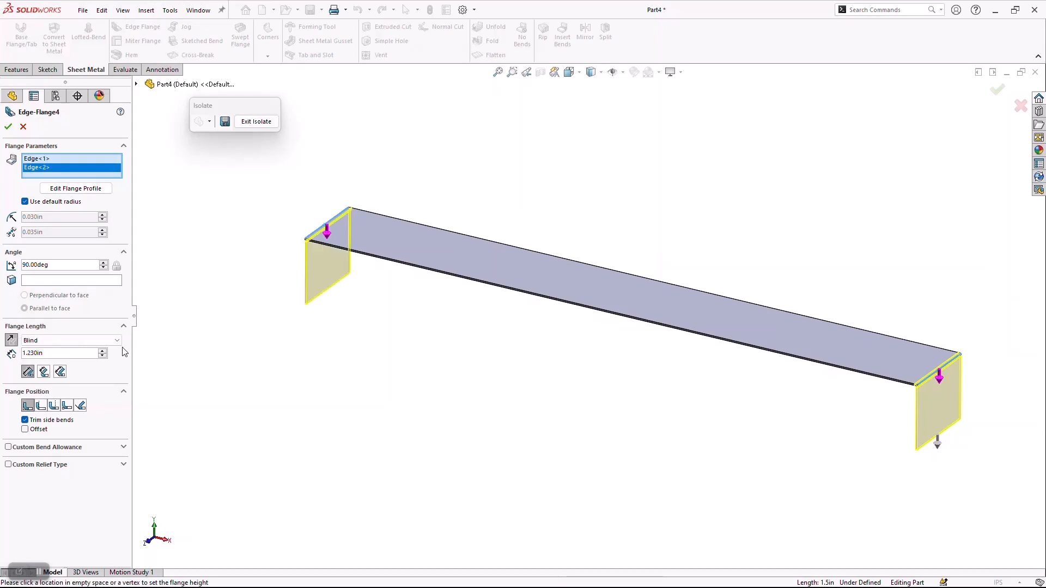
pyautogui.click(65, 354)
pyautogui.doubleClick(65, 353)
pyautogui.write('=')
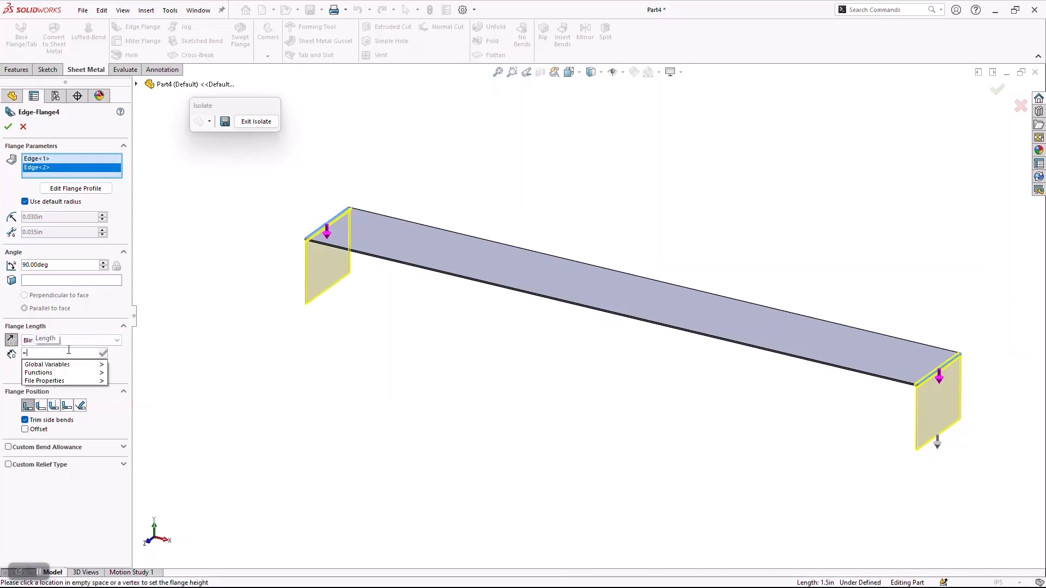
pyautogui.moveTo(89, 365)
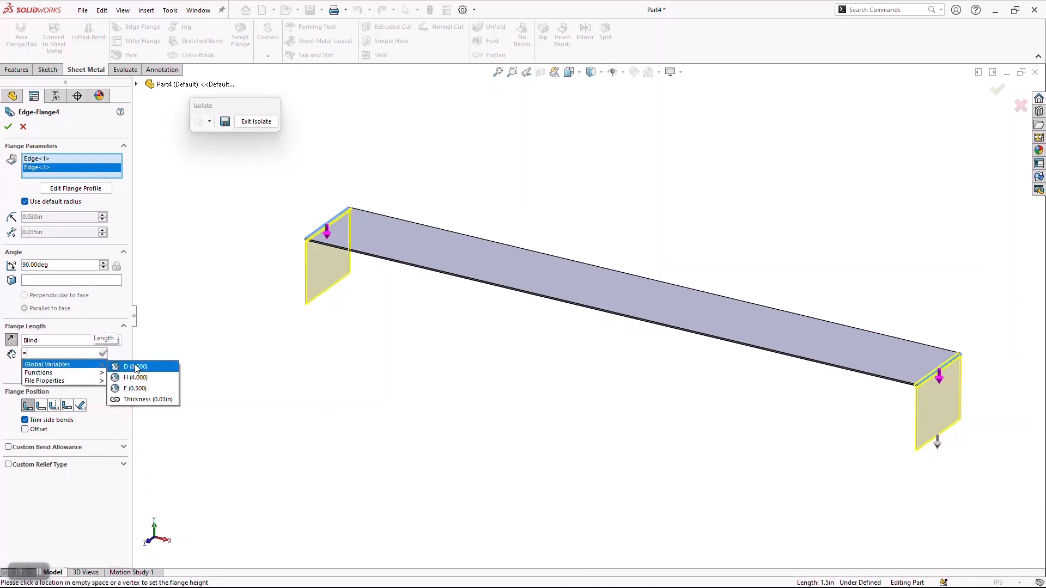
pyautogui.click(136, 389)
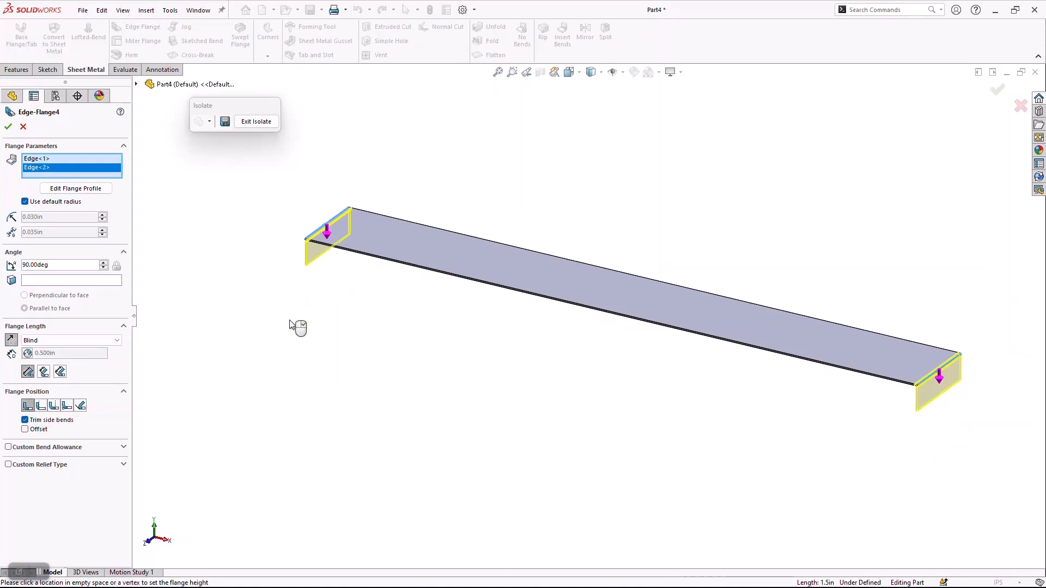
pyautogui.click(8, 126)
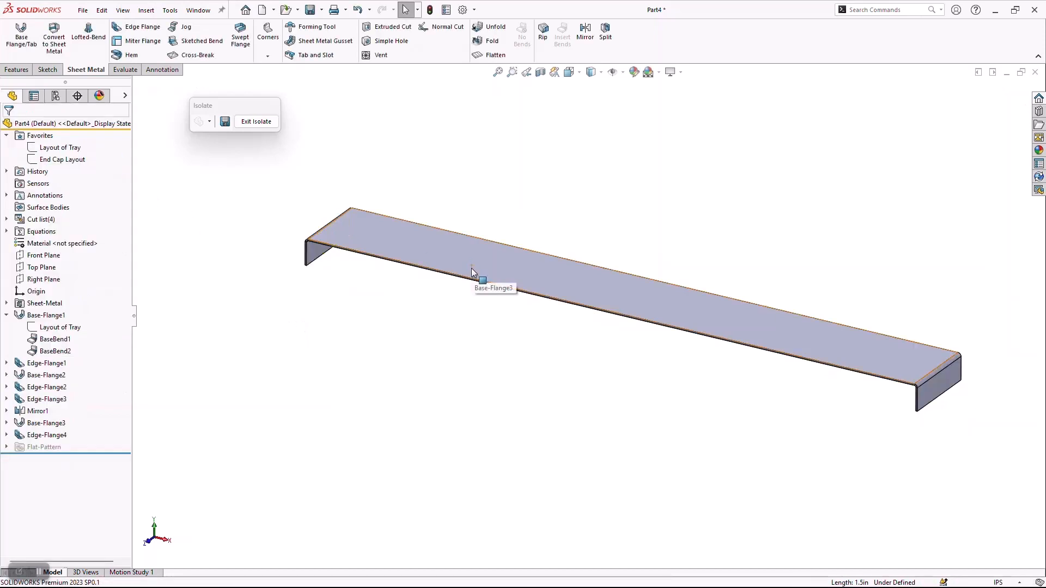
# Add edge flanges along both long edges of the handle strip, with length linked to global variable F and a 135-degree angle.
pyautogui.click(137, 27)
pyautogui.click(592, 308)
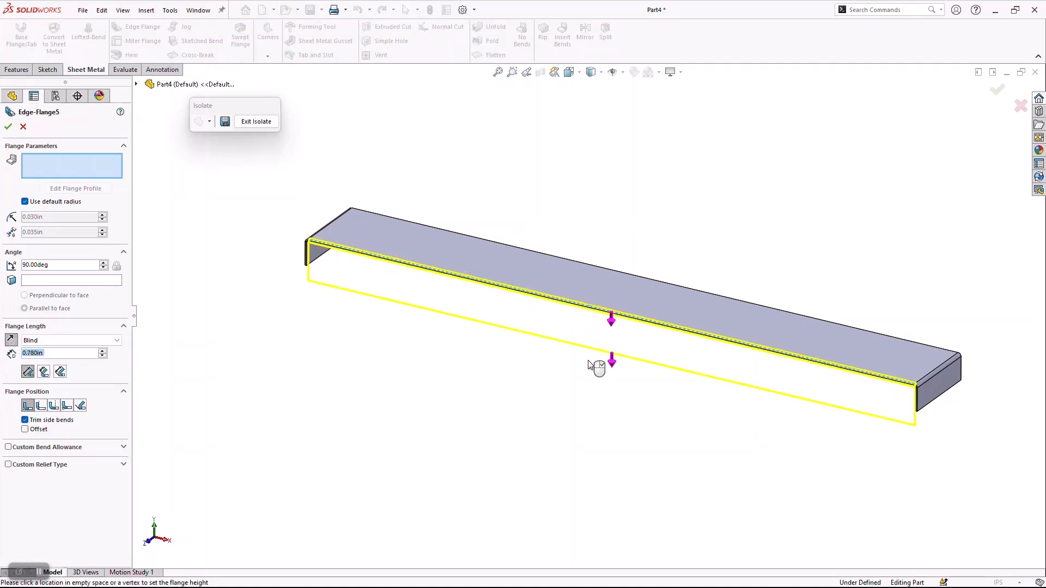
pyautogui.click(662, 281)
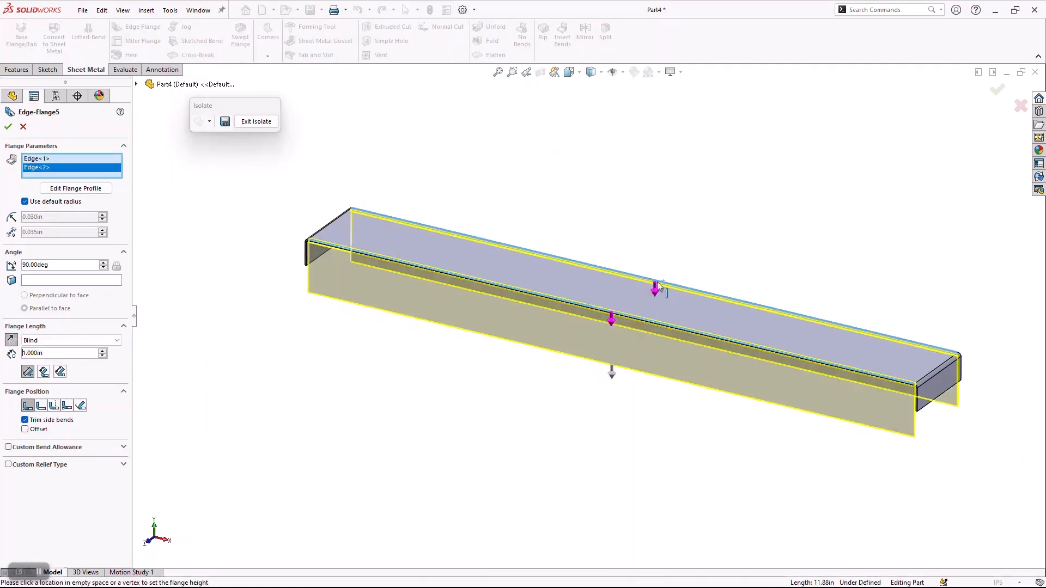
pyautogui.doubleClick(46, 354)
pyautogui.write('=')
pyautogui.moveTo(59, 370)
pyautogui.click(135, 388)
pyautogui.doubleClick(47, 265)
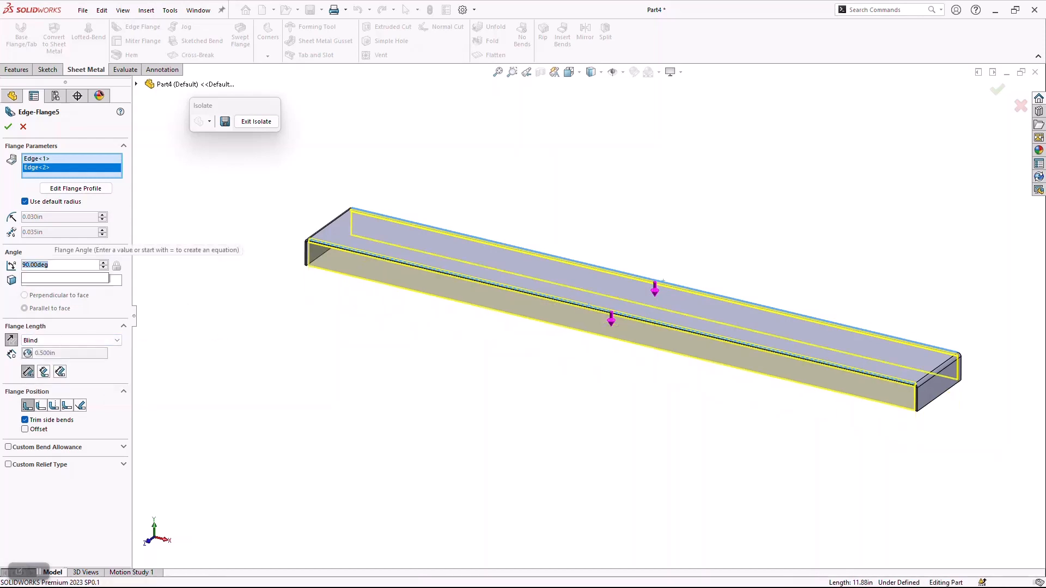
pyautogui.write('135')
pyautogui.click(48, 276)
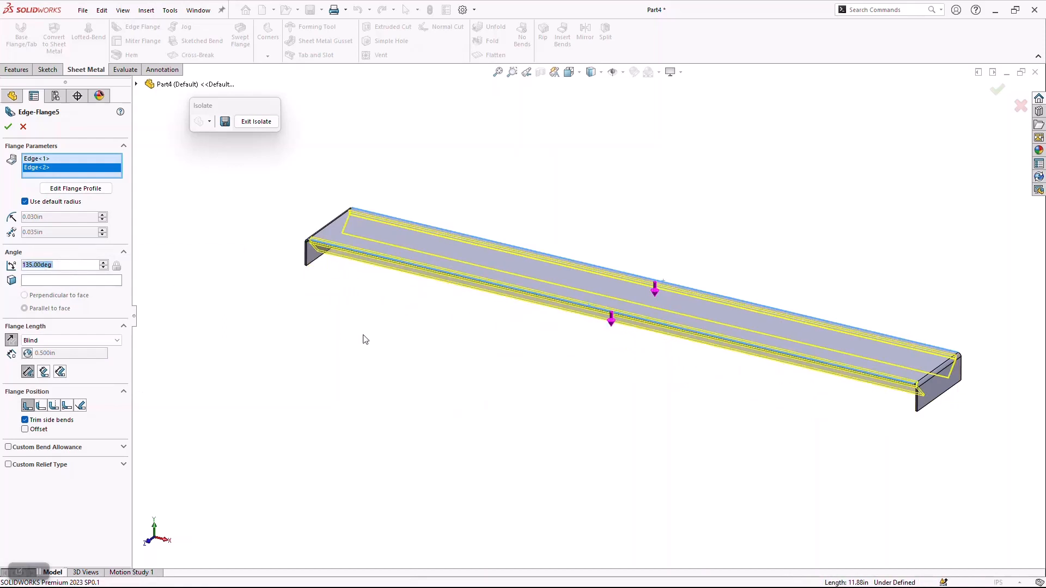
pyautogui.click(8, 126)
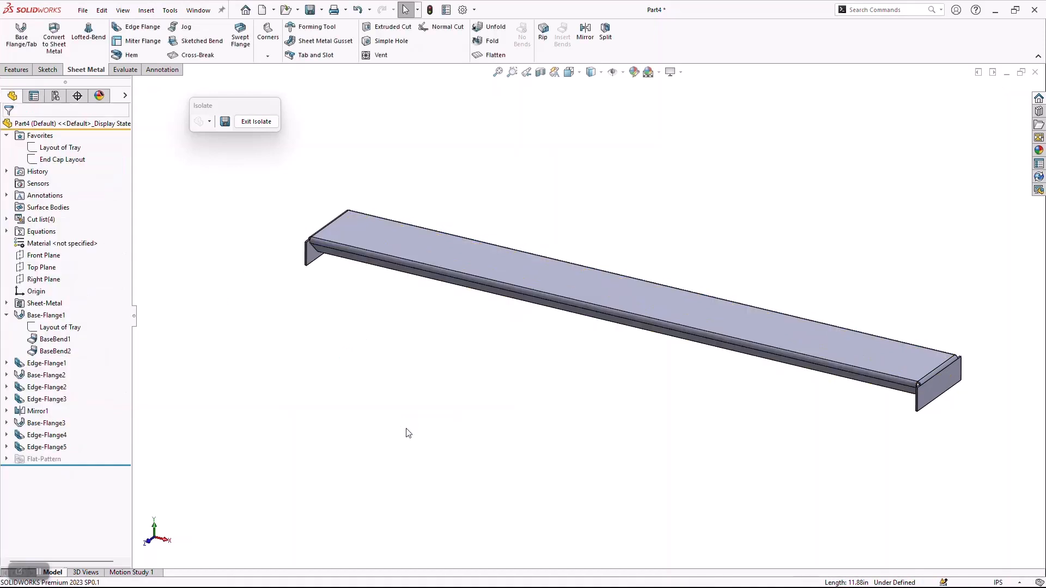
# Exit the isolation to show the whole tray and expand the list of equations in the feature tree.
pyautogui.click(260, 122)
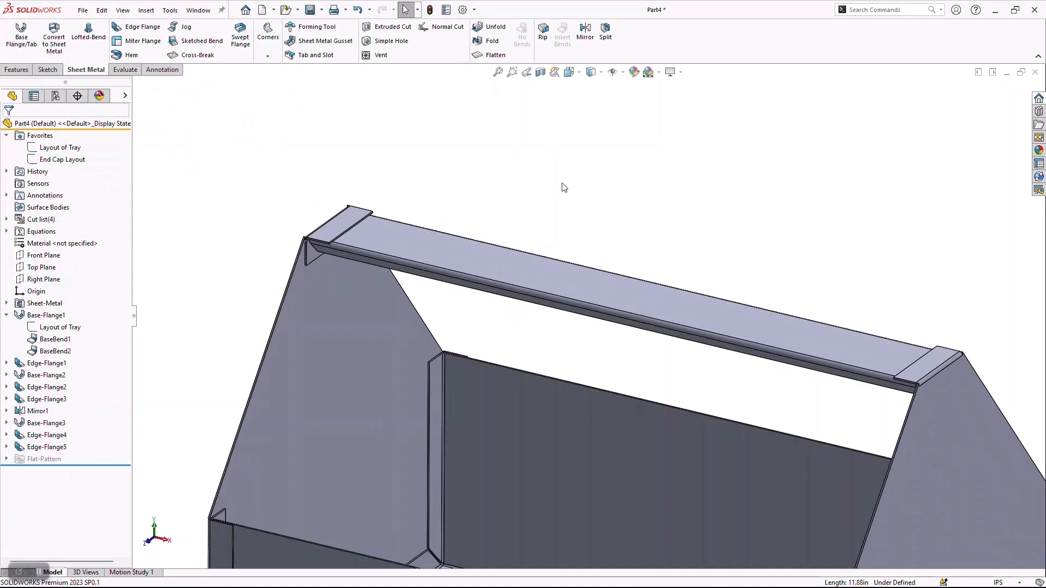
pyautogui.press('f')
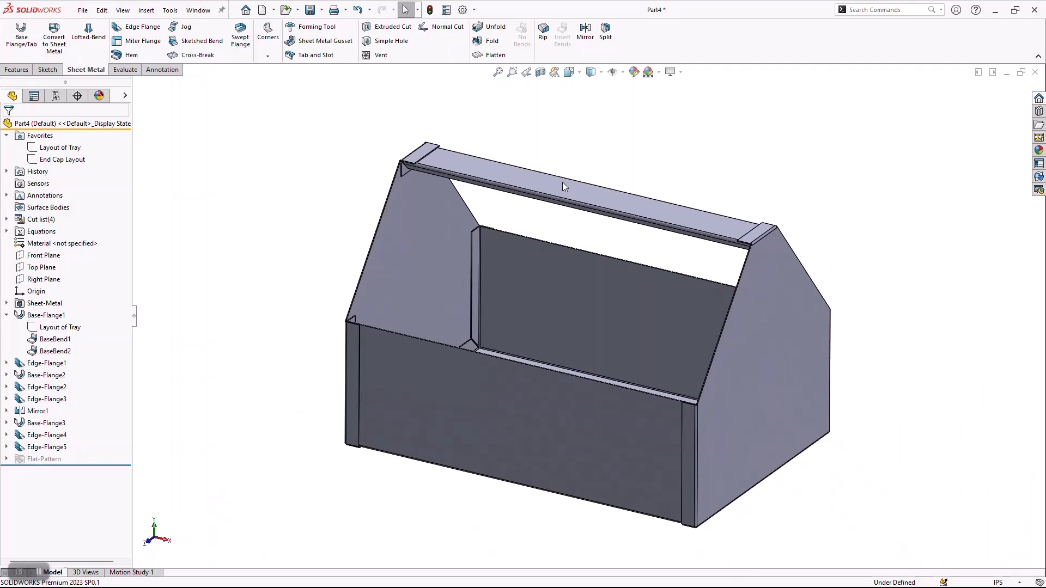
pyautogui.click(6, 232)
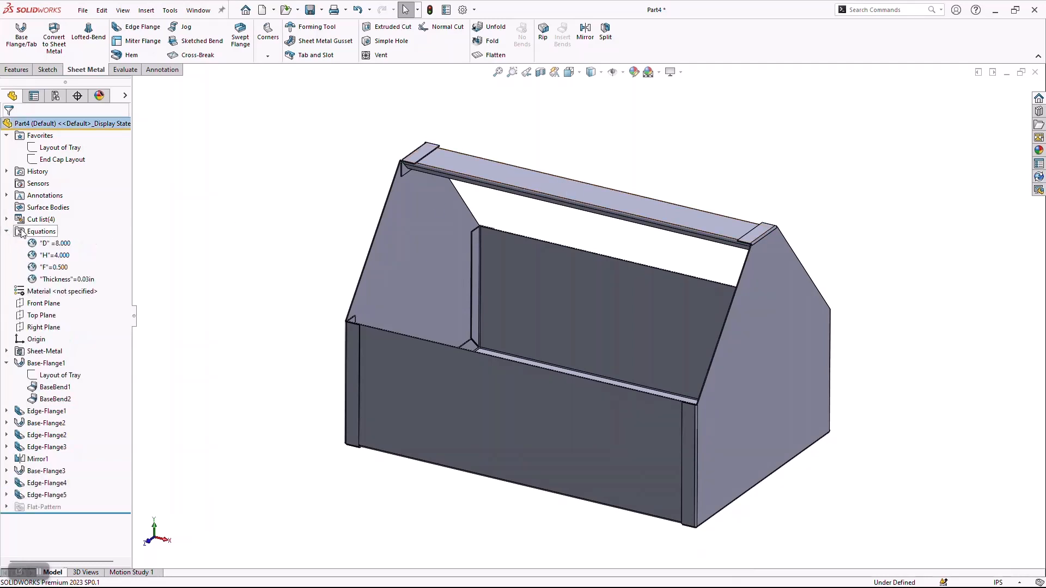
# Set global variable D, the tray depth, to 12 in the equations manager and apply it to the model.
pyautogui.rightClick(22, 232)
pyautogui.click(36, 238)
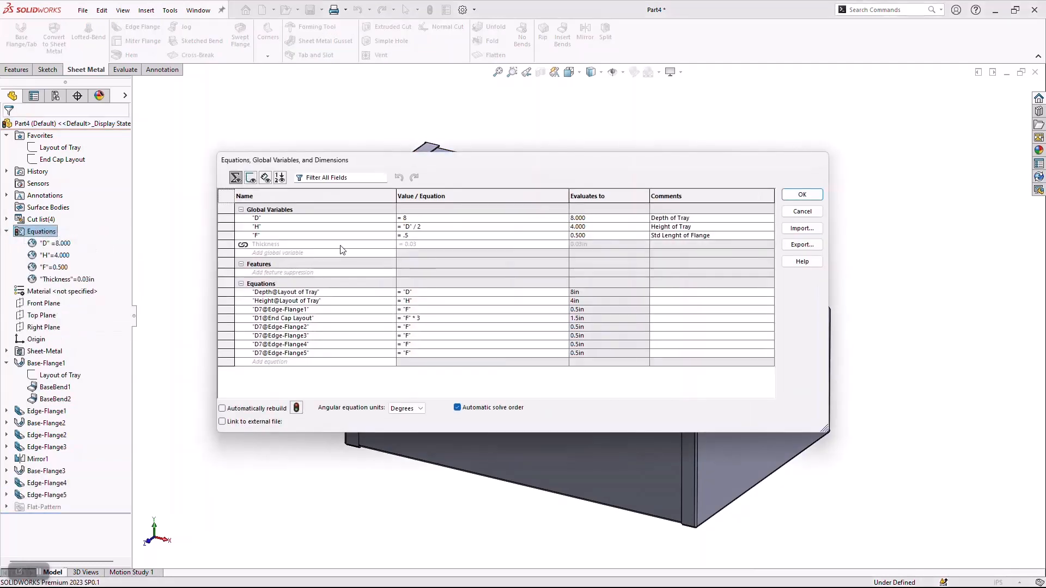
pyautogui.click(423, 218)
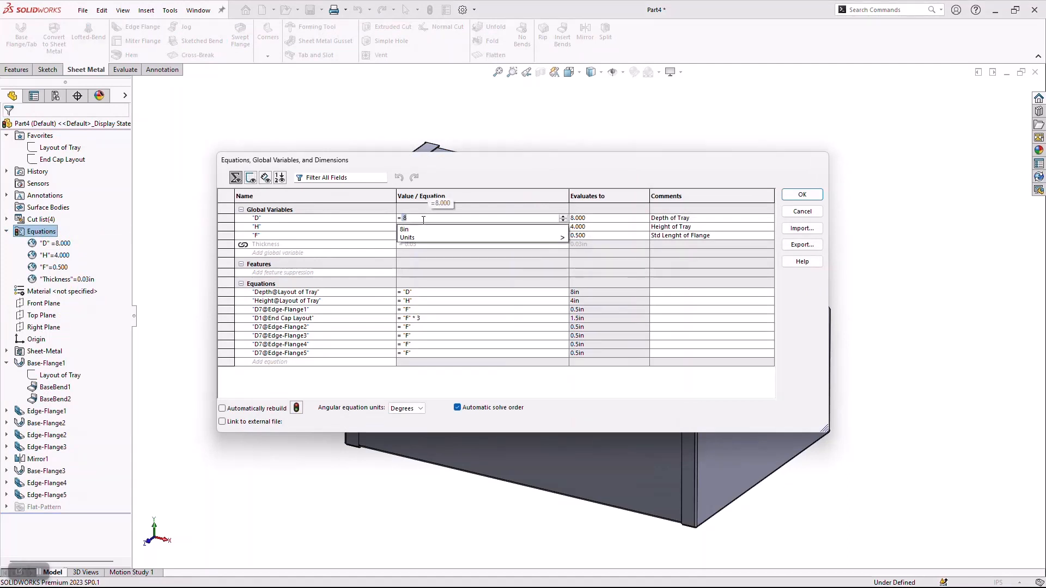
pyautogui.write('12')
pyautogui.press('Tab')
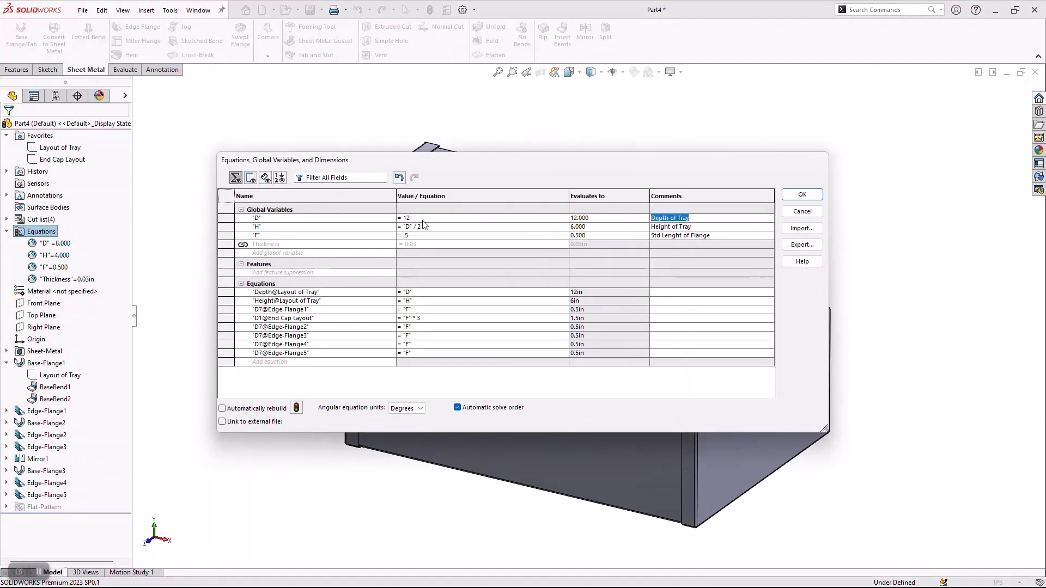
pyautogui.click(819, 198)
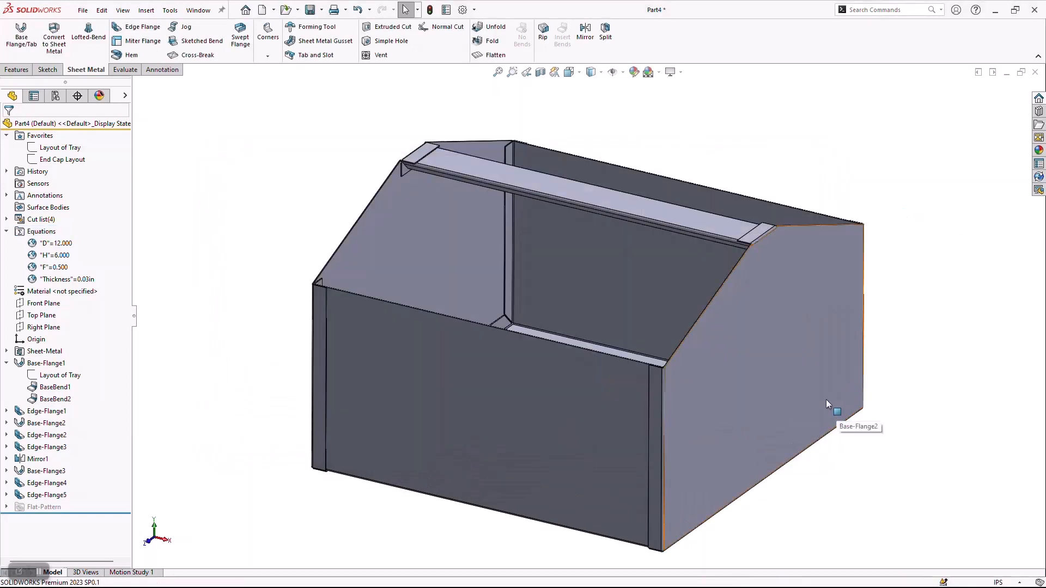
# Set global variable D back to 8 in the equations manager and apply it to the model.
pyautogui.rightClick(45, 232)
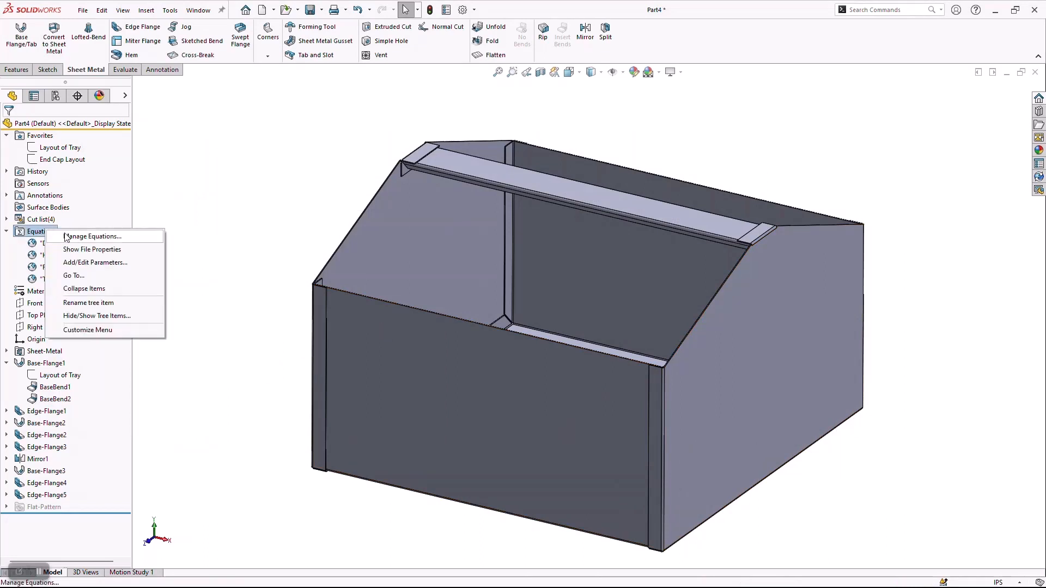
pyautogui.click(66, 237)
pyautogui.press('BackSpace')
pyautogui.press('BackSpace')
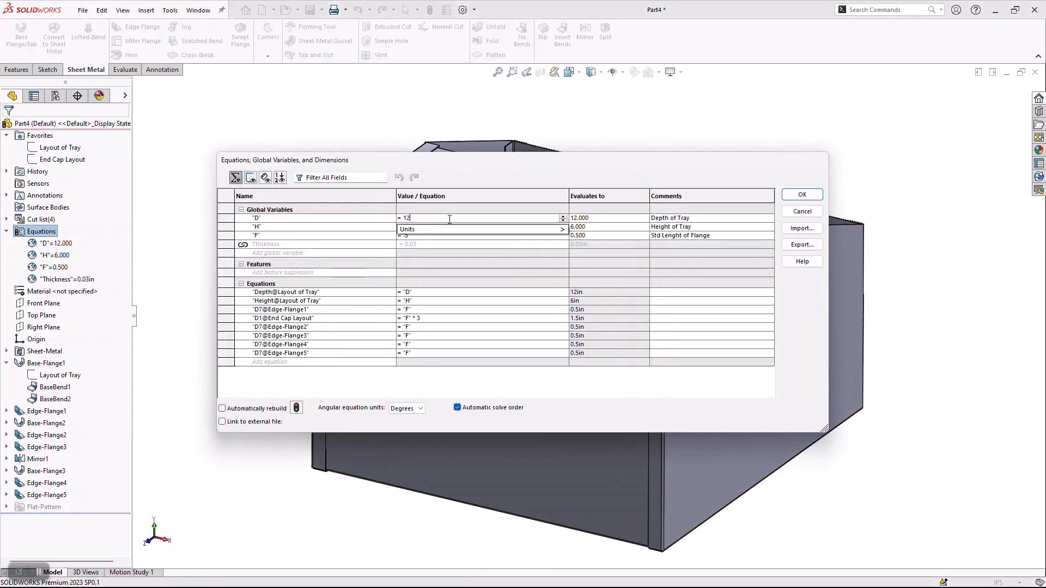
pyautogui.write('8')
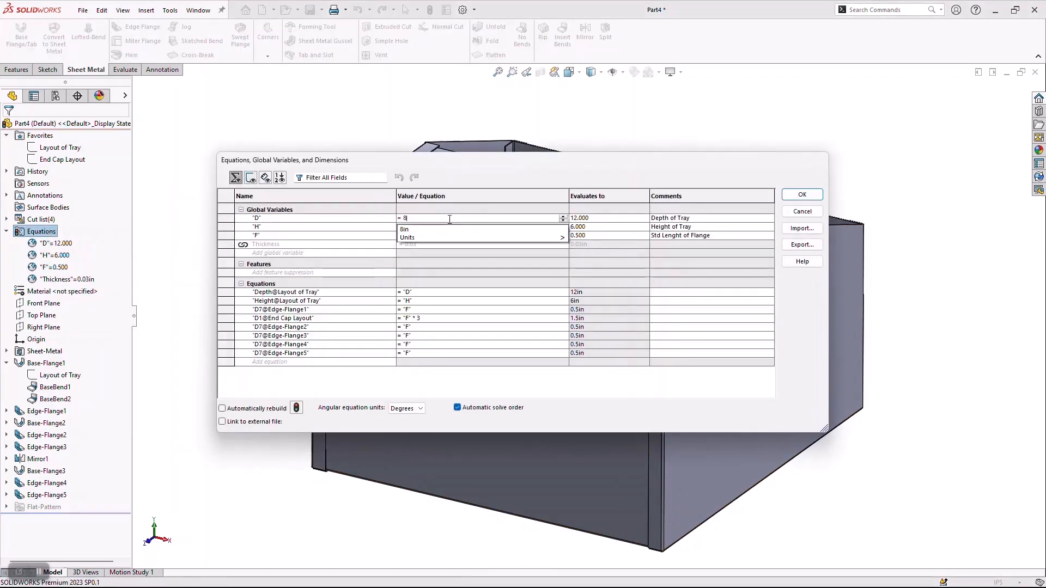
pyautogui.press('Tab')
pyautogui.click(796, 197)
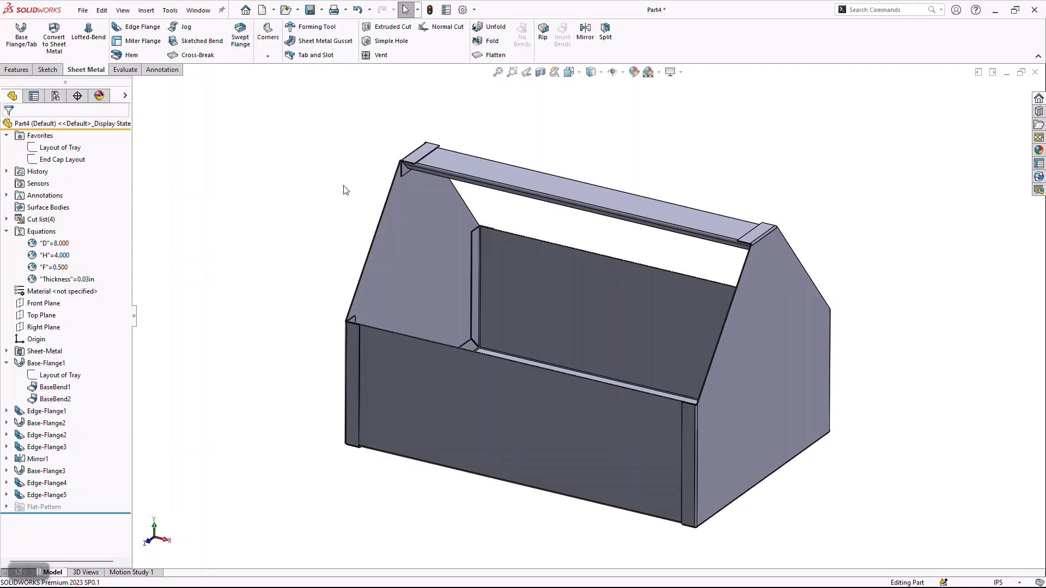
# Run Interference Detection on the whole part's bodies and close the check.
pyautogui.click(125, 69)
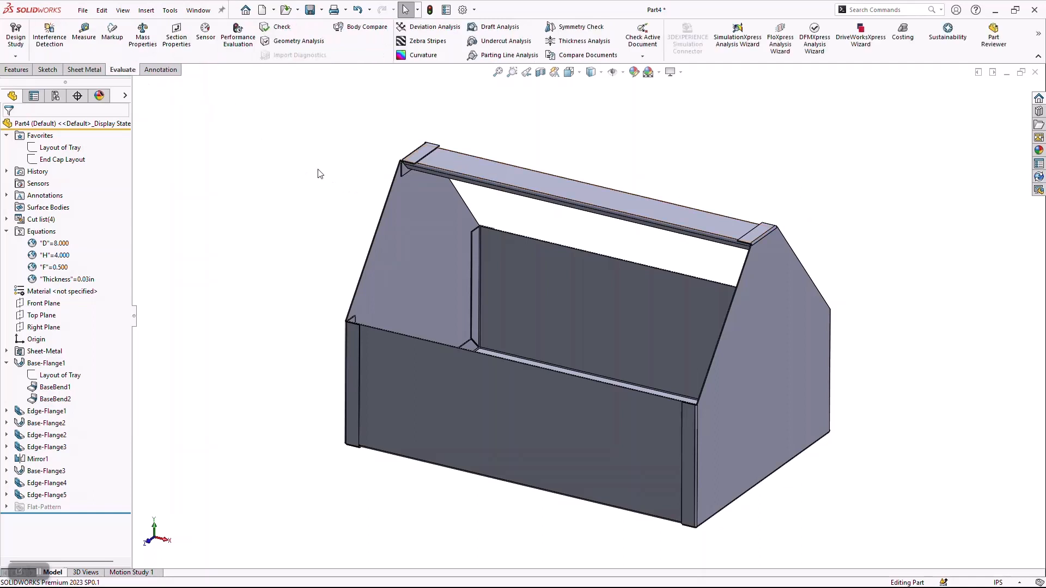
pyautogui.click(50, 46)
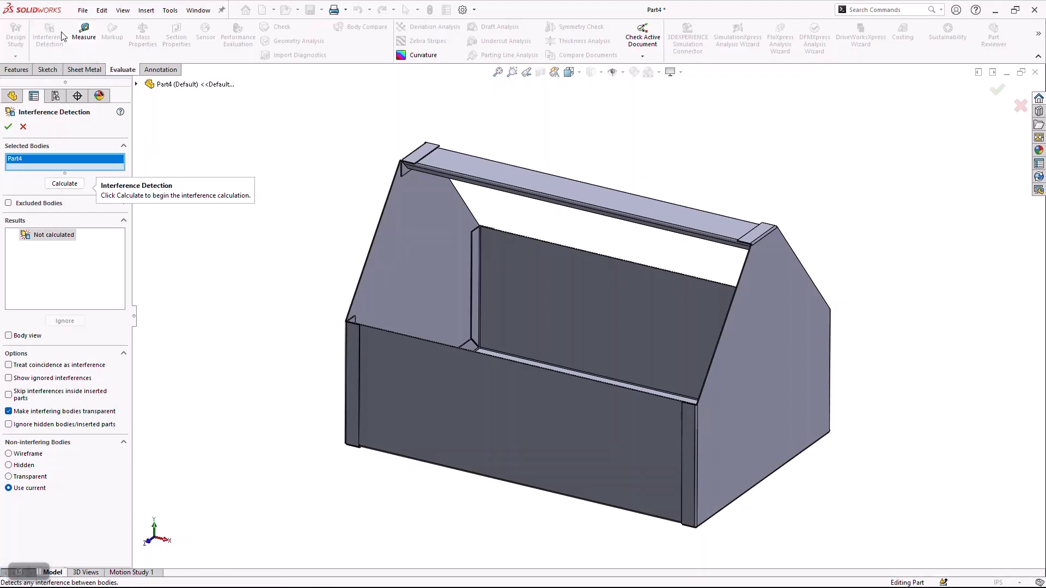
pyautogui.click(66, 183)
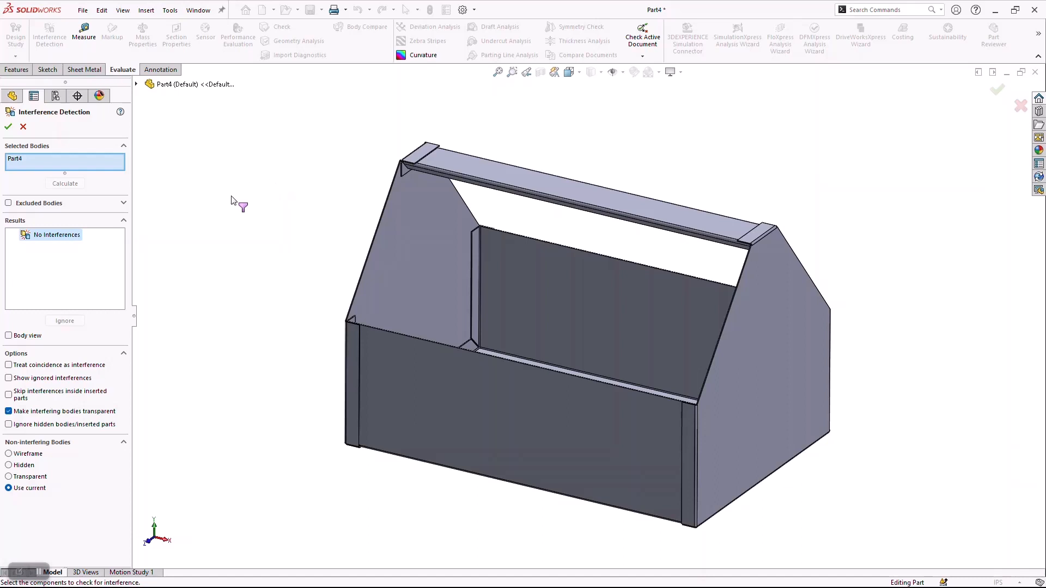
pyautogui.click(8, 126)
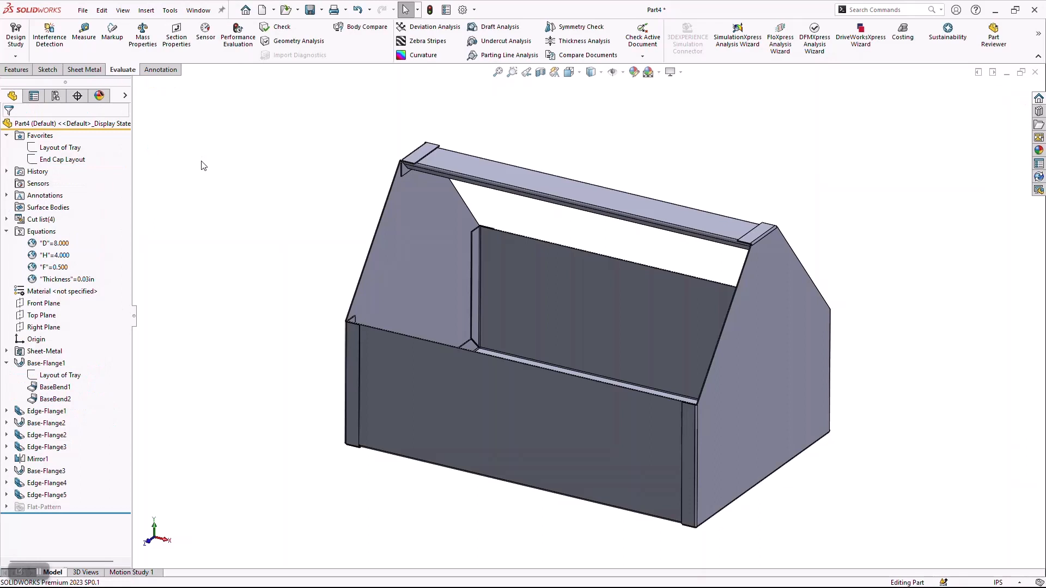
# Review the global variables in the feature tree, and collapse the Favorites, Equations and Base-Flange1 branches.
pyautogui.click(7, 232)
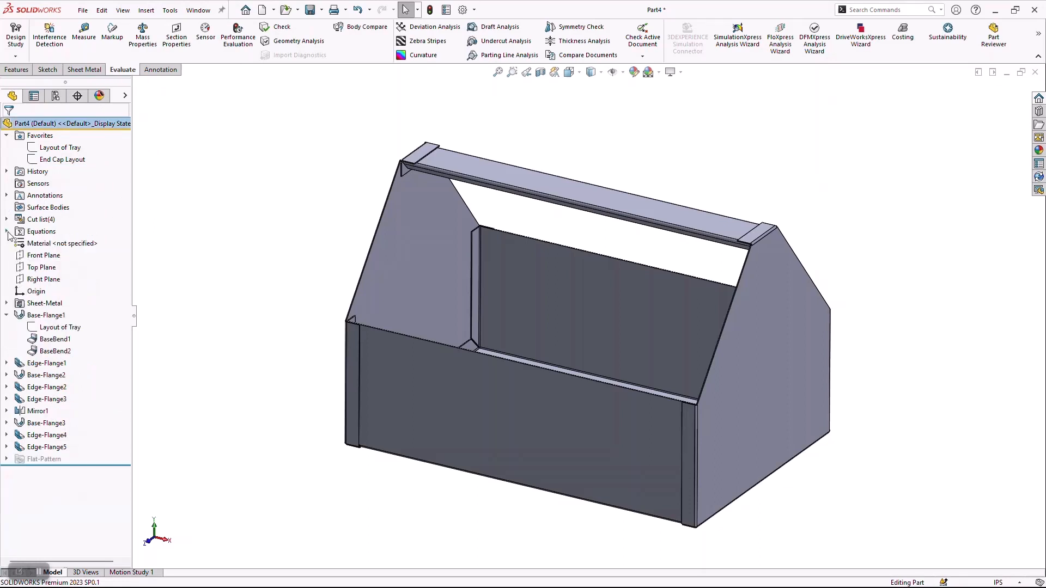
pyautogui.click(7, 136)
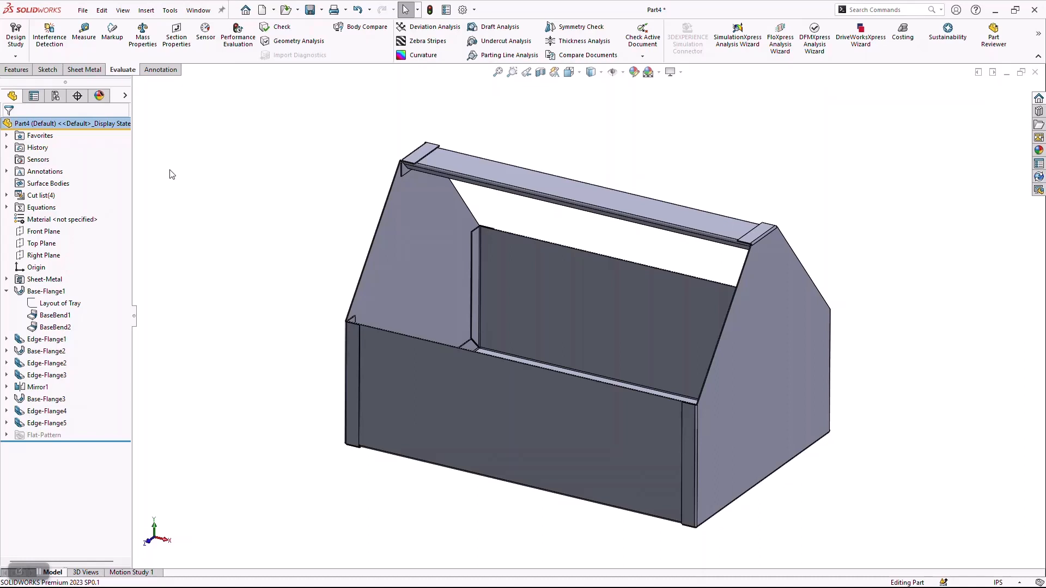
pyautogui.click(7, 207)
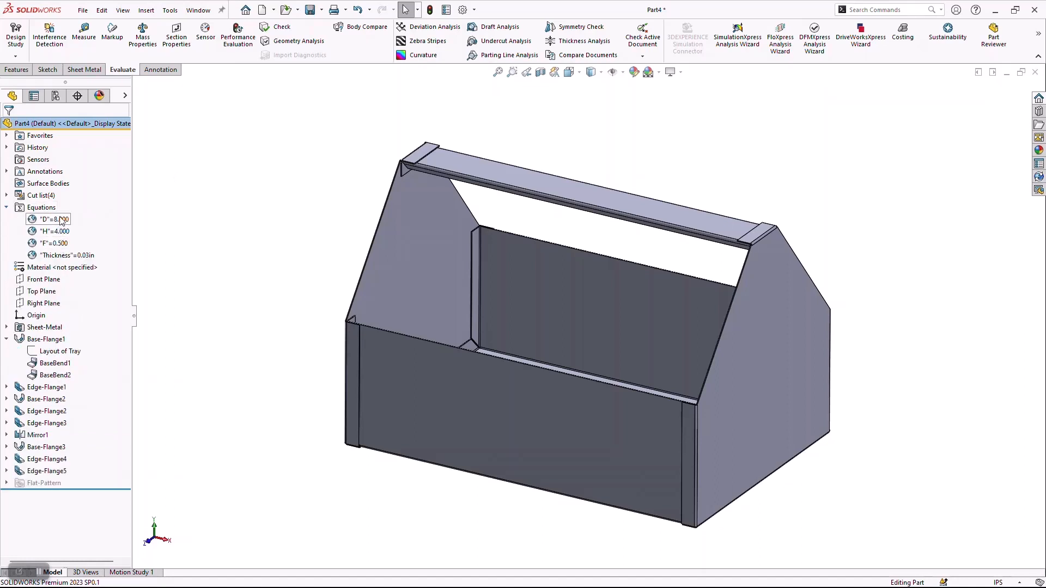
pyautogui.click(61, 220)
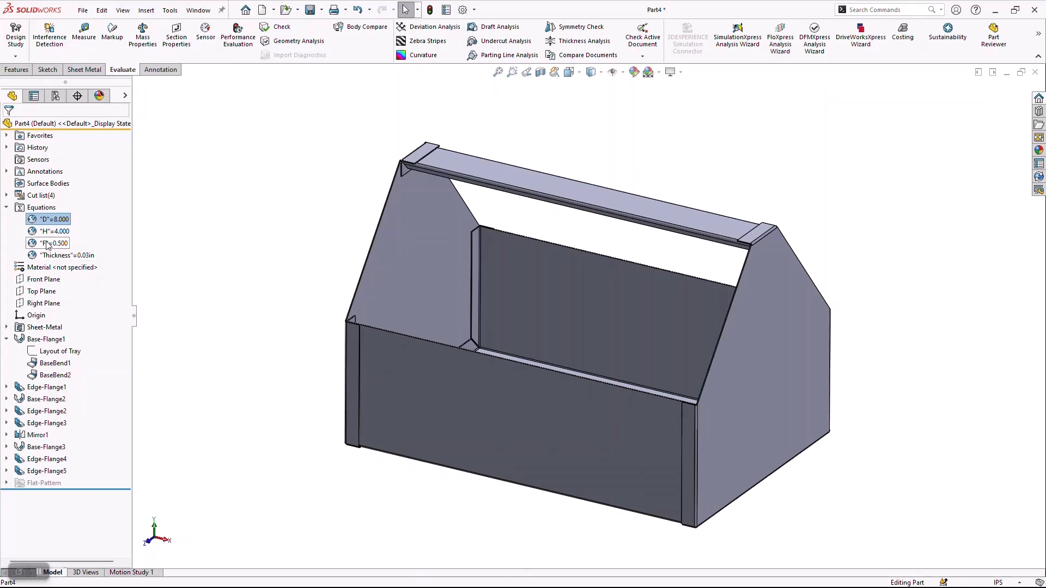
pyautogui.click(6, 208)
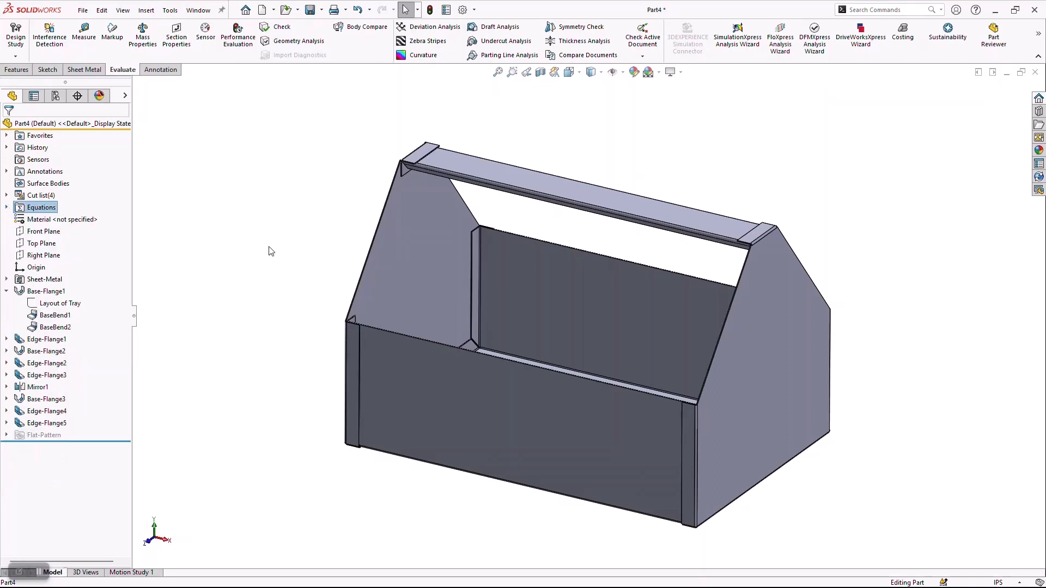
pyautogui.click(7, 292)
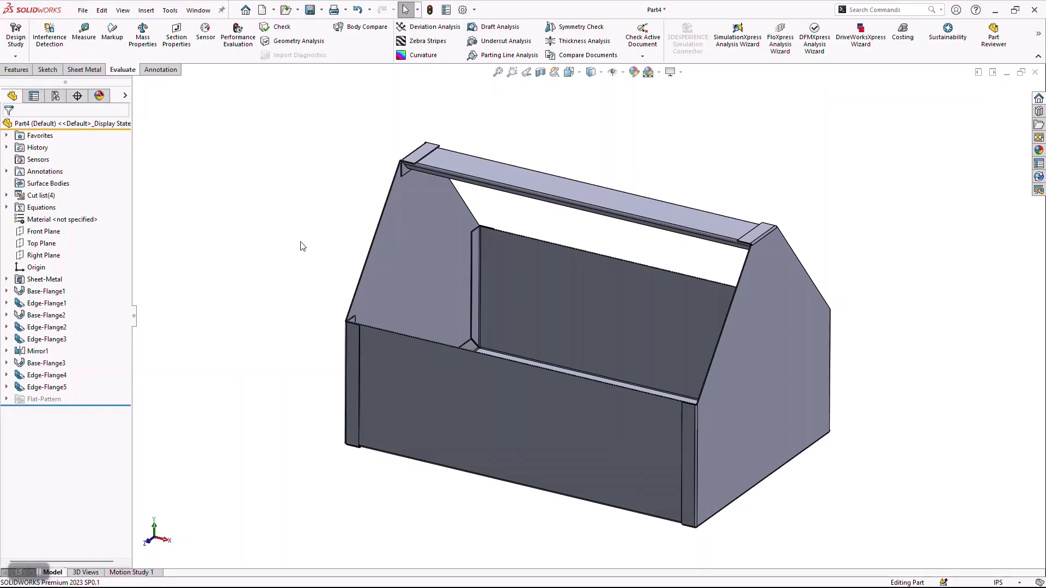
# Save the part in the MFG Design Presentation folder under the file name MLC-1500.
pyautogui.click(310, 10)
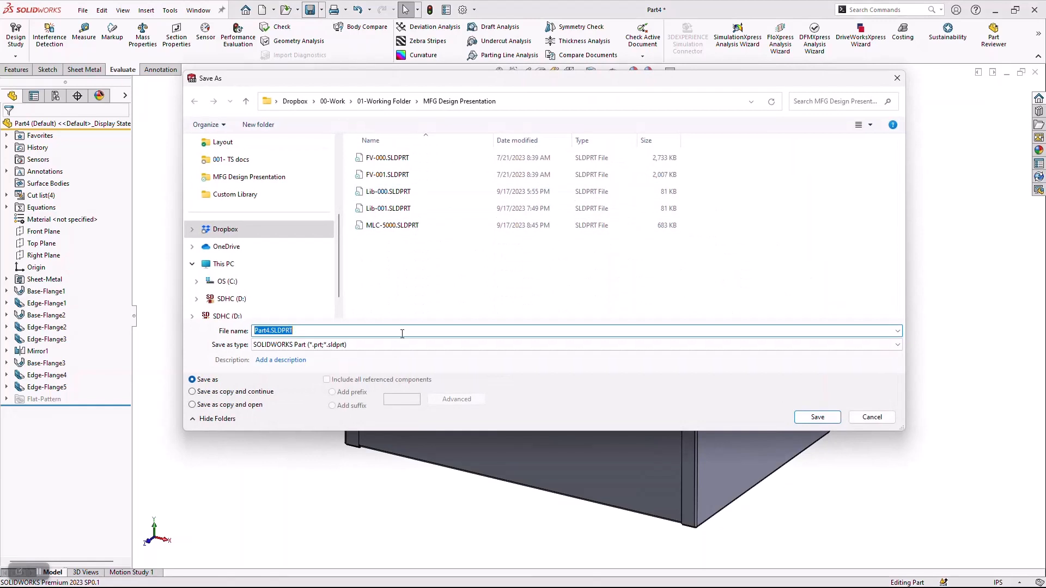
pyautogui.write('MLC')
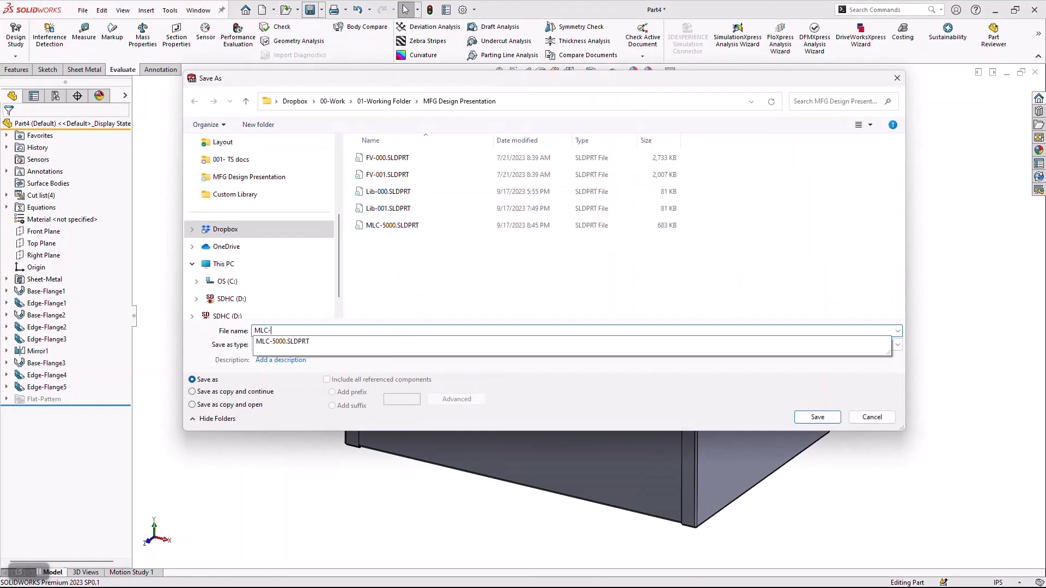
pyautogui.write('-15000')
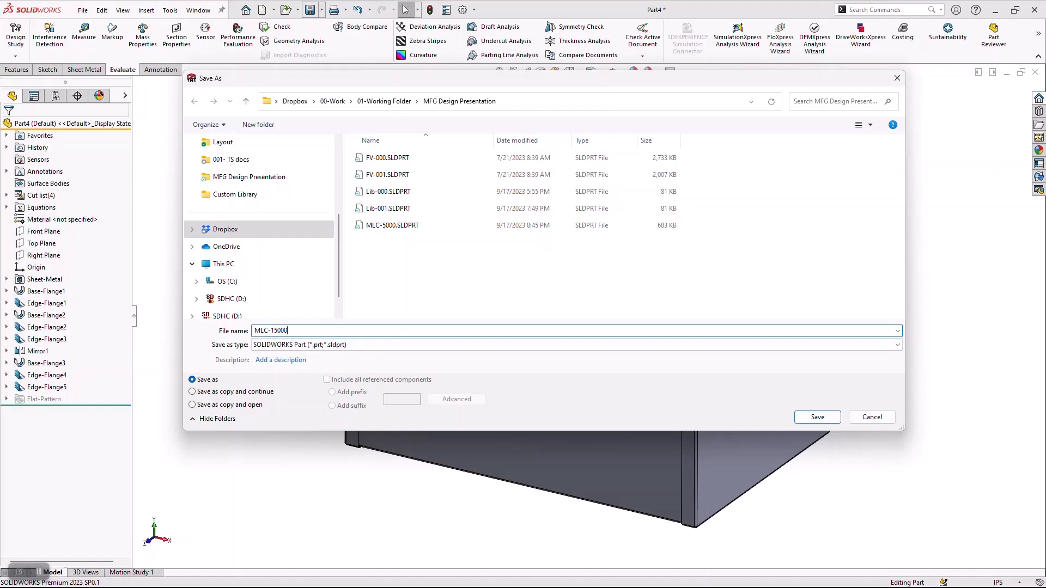
pyautogui.press('BackSpace')
pyautogui.press('Return')
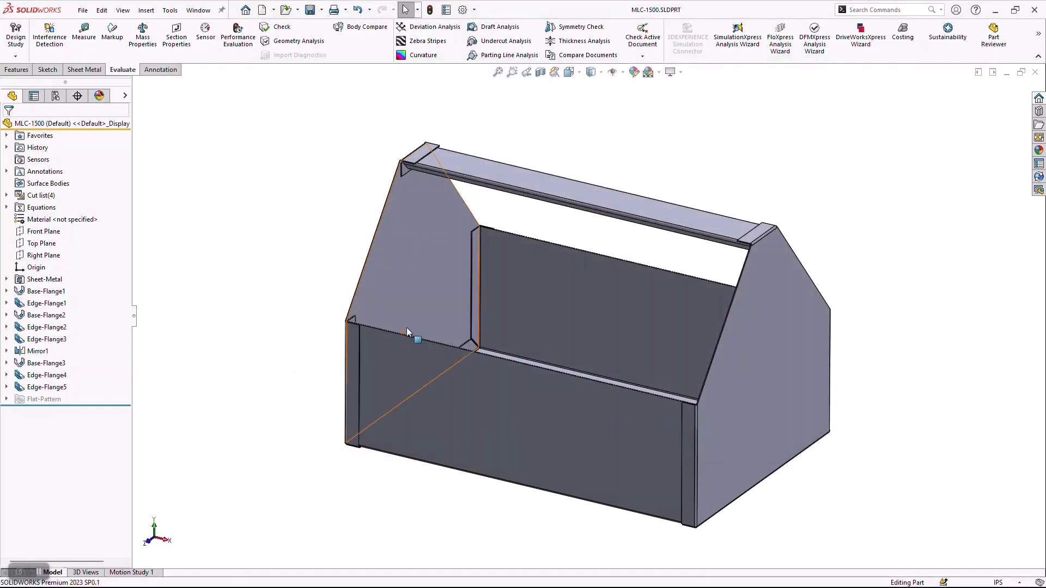
# Expand the Favorites folder and review the Layout of Tray and End Cap Layout sketches with the end cap's dimensions shown.
pyautogui.click(7, 136)
pyautogui.click(42, 152)
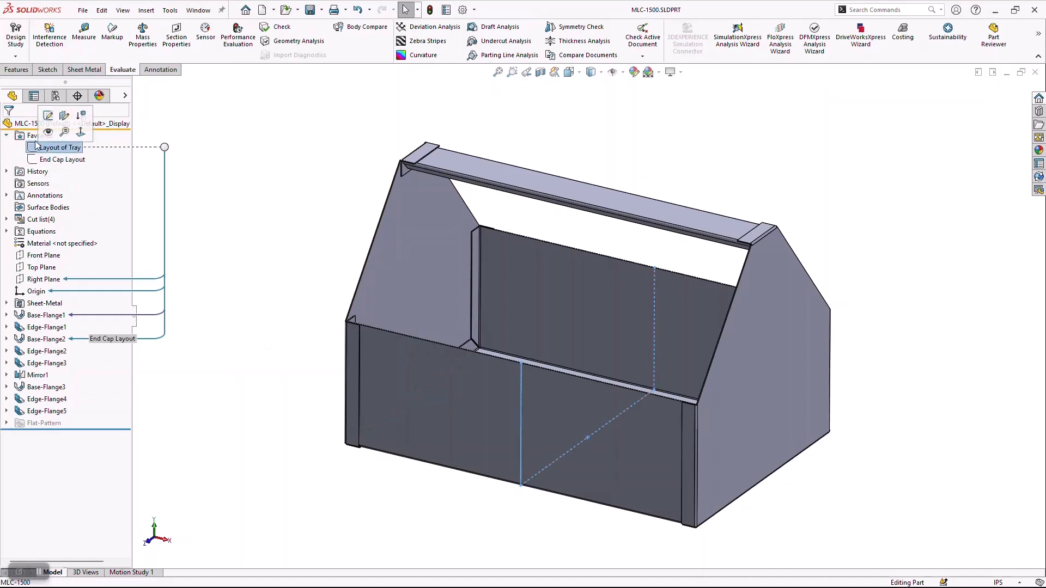
pyautogui.click(41, 162)
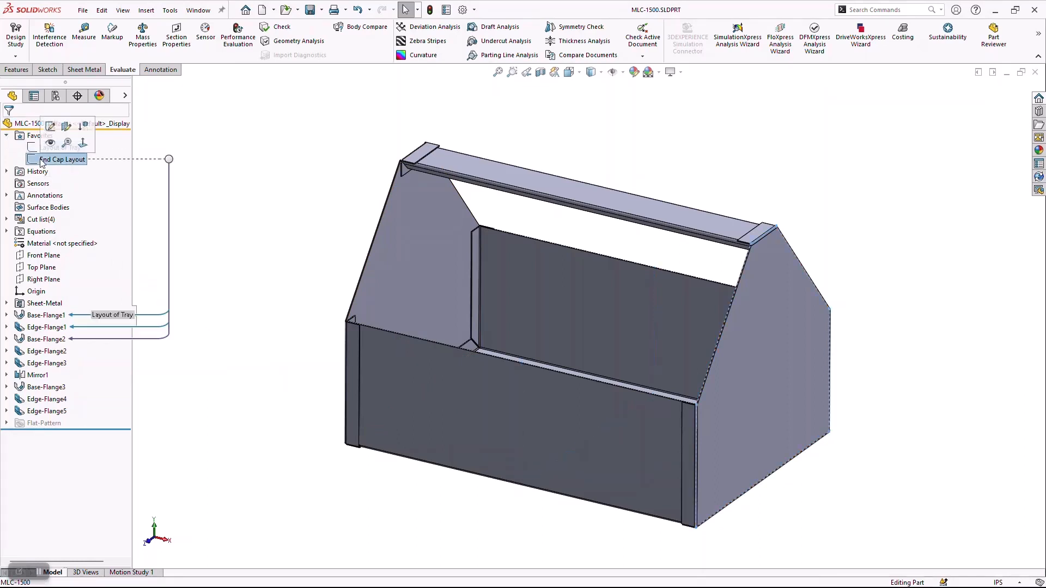
pyautogui.doubleClick(42, 160)
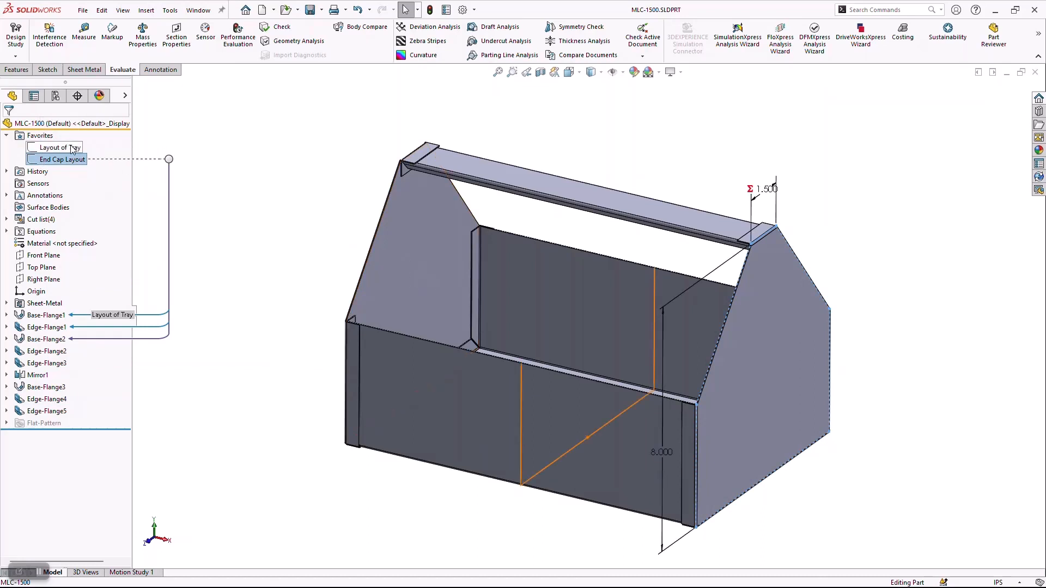
pyautogui.click(279, 240)
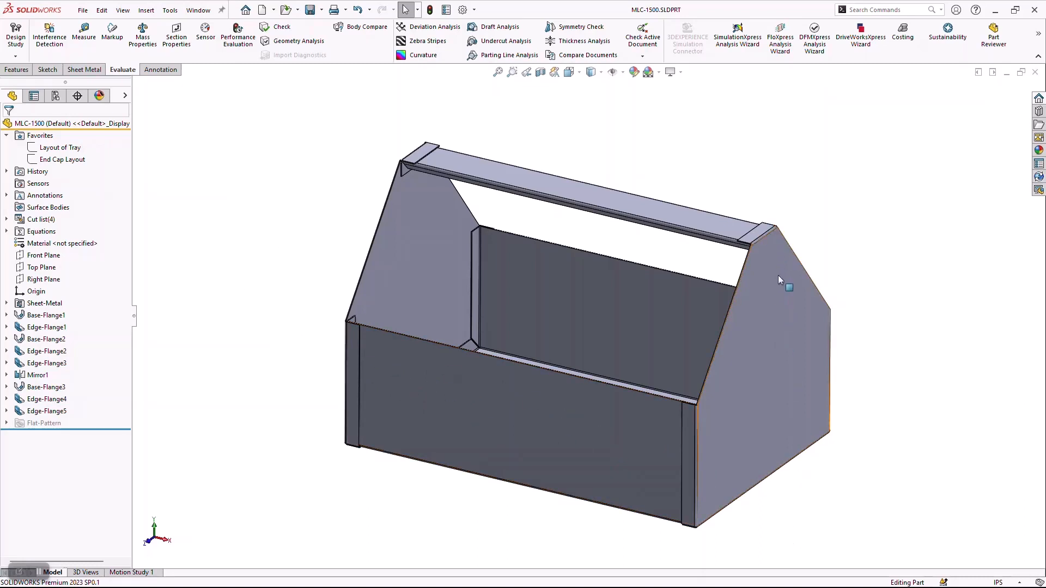
# Show the dimensions of Base-Flange1 and move the tray's 12 in width dimension clear of the model.
pyautogui.click(36, 339)
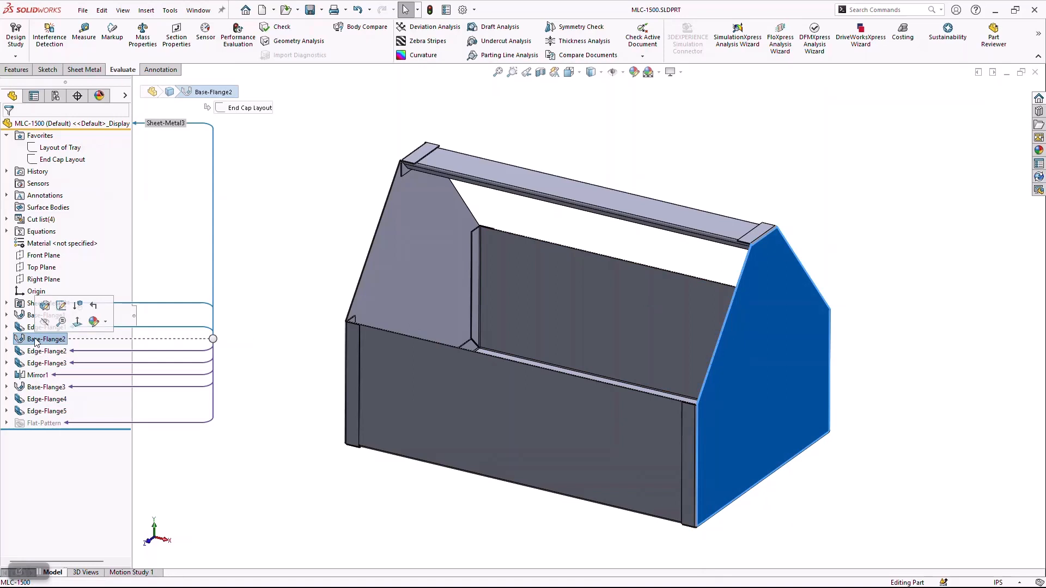
pyautogui.doubleClick(29, 316)
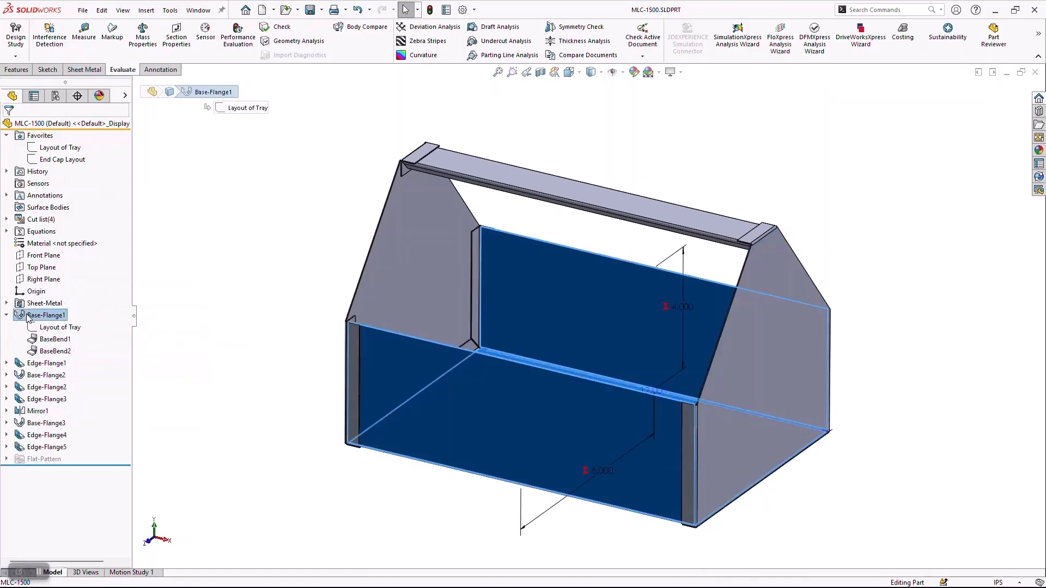
pyautogui.moveTo(562, 402); pyautogui.dragTo(661, 479, button='middle')
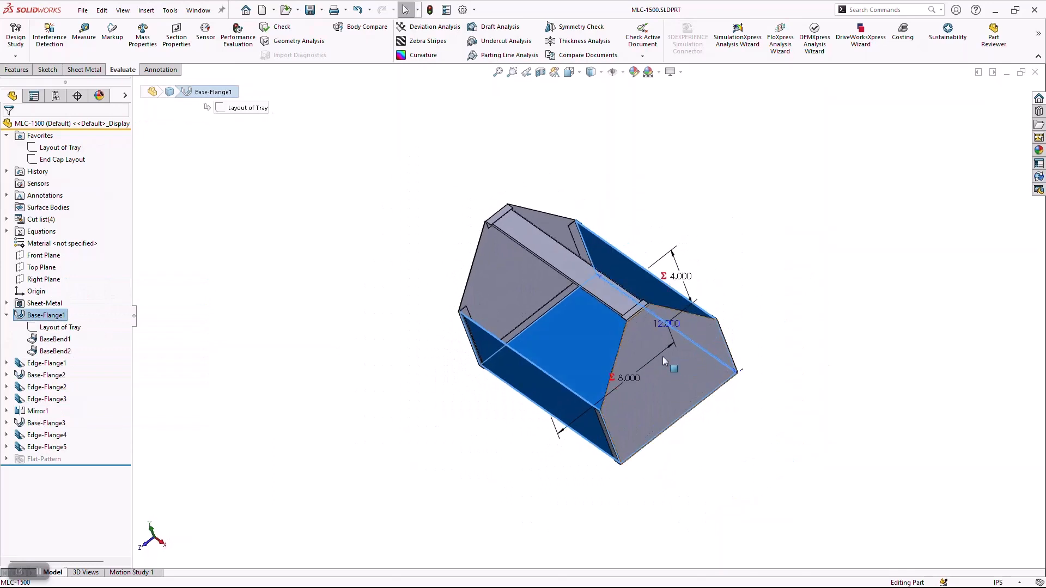
pyautogui.moveTo(666, 324); pyautogui.dragTo(726, 254)
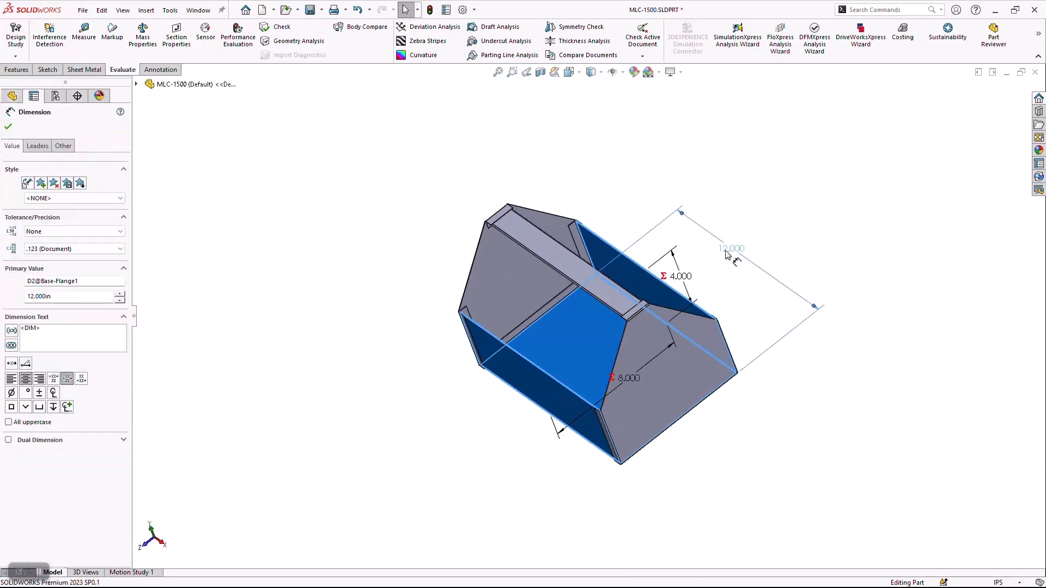
# Rename the 12 in width dimension of Base-Flange1 to Width Toolbox and clear the selection.
pyautogui.doubleClick(728, 254)
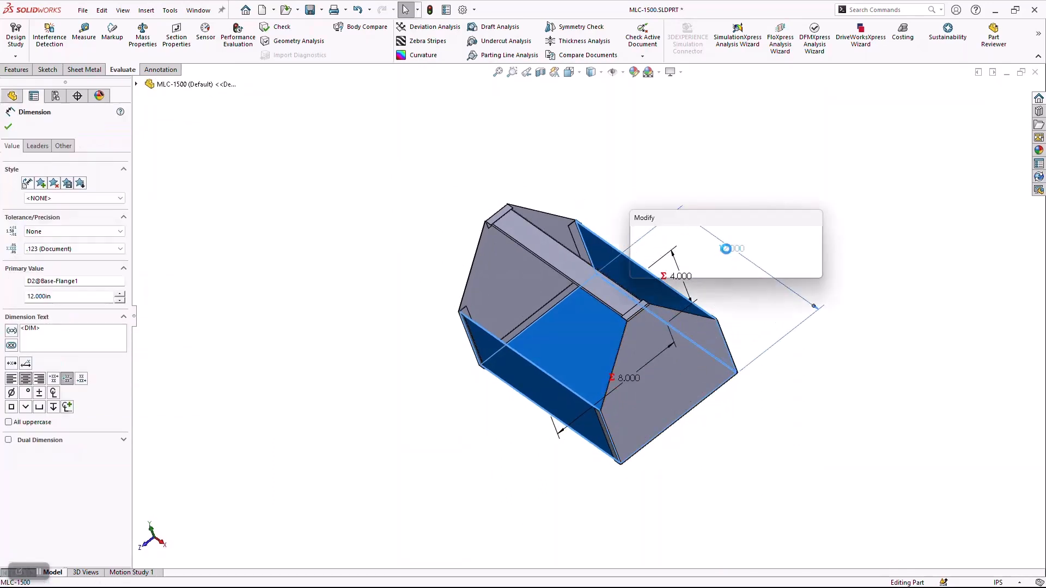
pyautogui.click(721, 252)
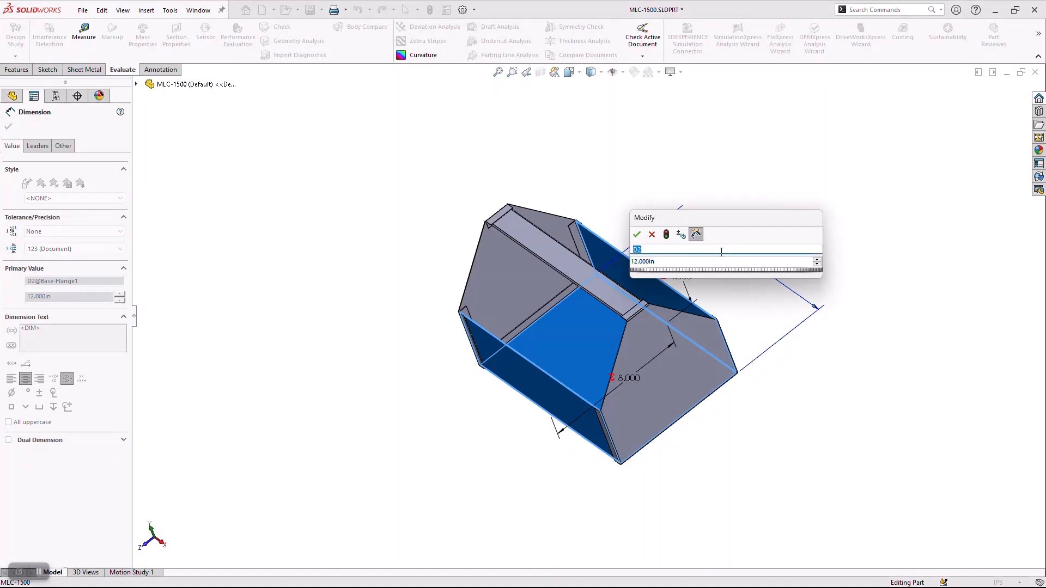
pyautogui.write('EWidth')
pyautogui.press('BackSpace')
pyautogui.press('BackSpace')
pyautogui.write('Toolbo')
pyautogui.press('Tab')
pyautogui.click(636, 235)
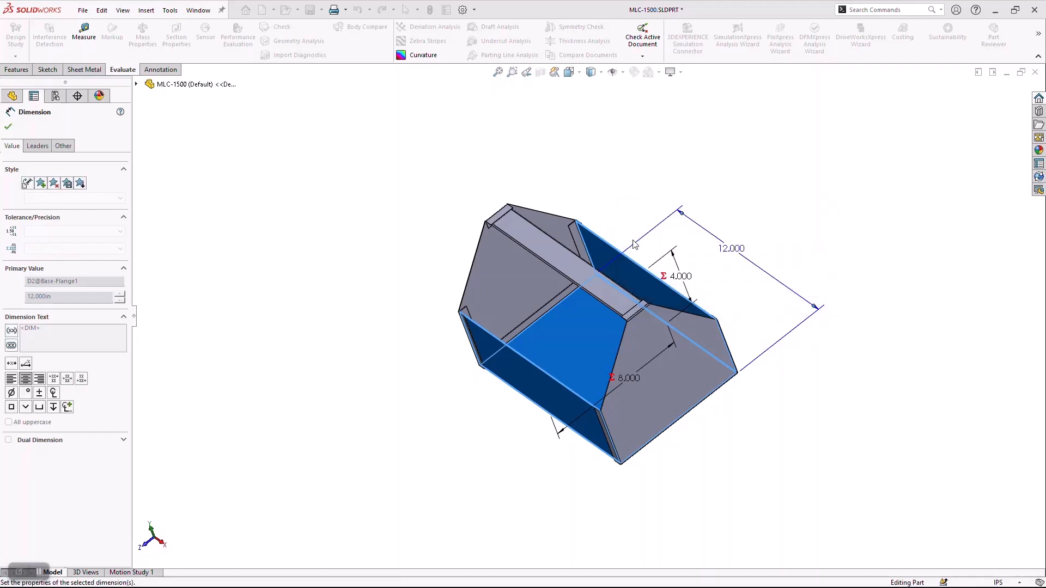
pyautogui.click(403, 193)
pyautogui.click(60, 148)
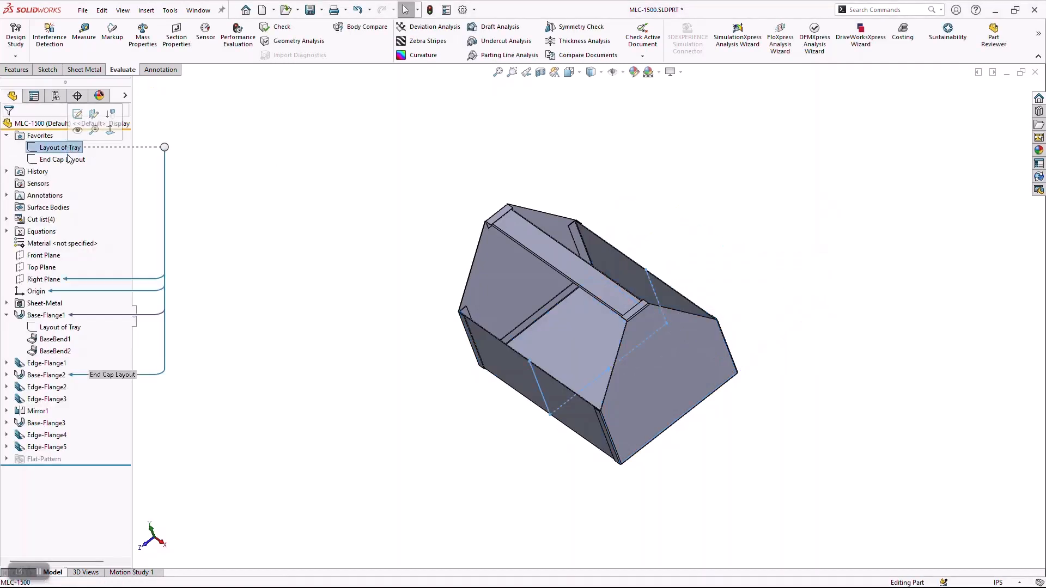
pyautogui.click(376, 184)
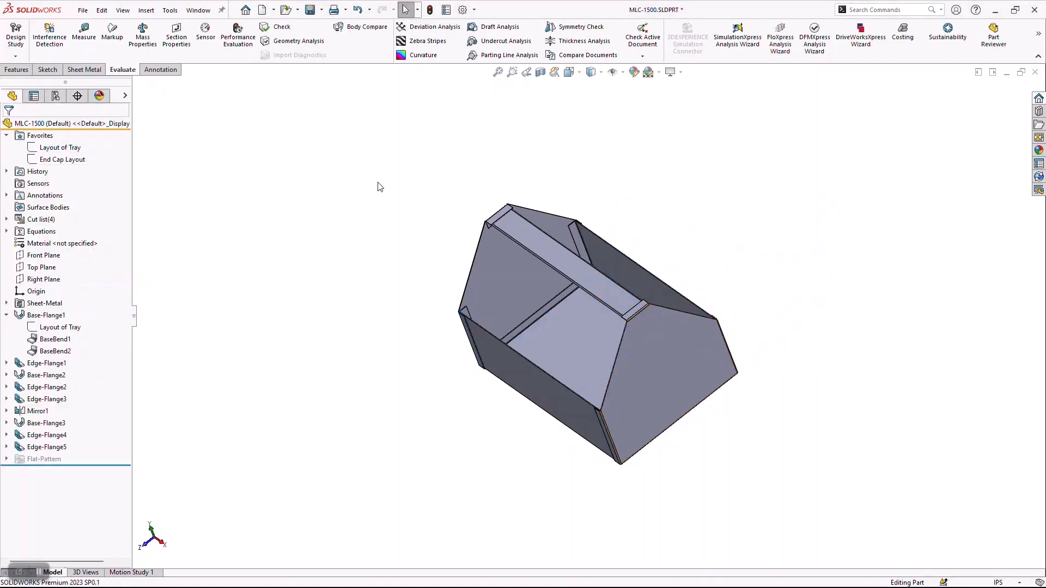
# Insert an auto-created Excel design table with cell drop-down lists disabled, viewing the model in isometric.
pyautogui.hotkey('ctrl', '7')
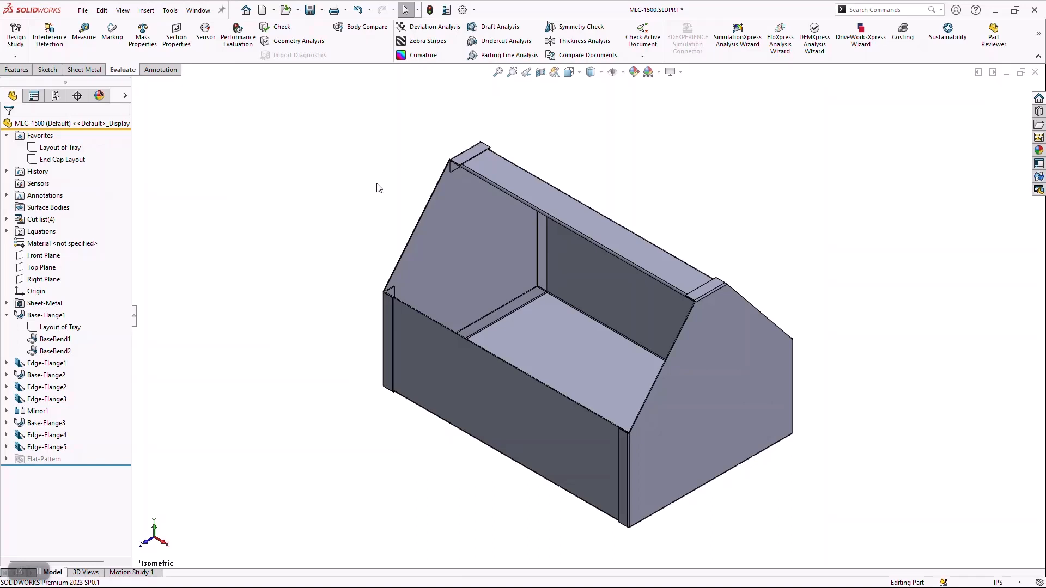
pyautogui.click(146, 10)
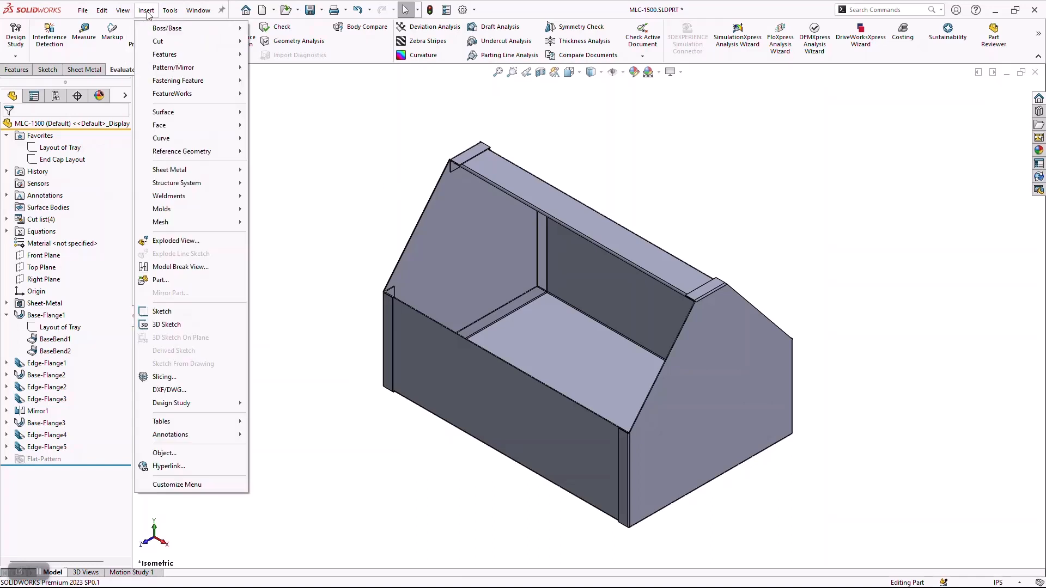
pyautogui.moveTo(214, 425)
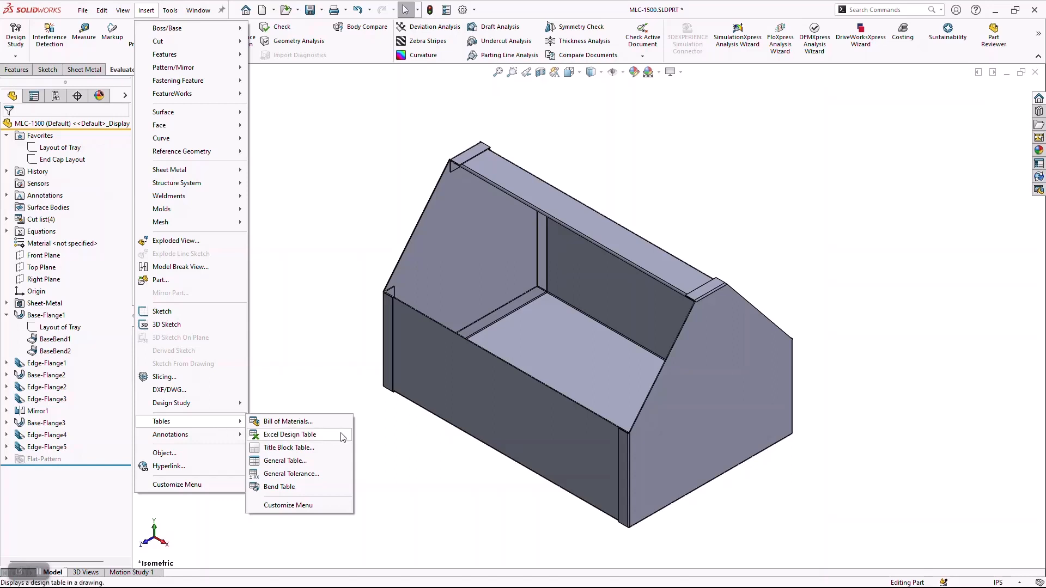
pyautogui.click(310, 436)
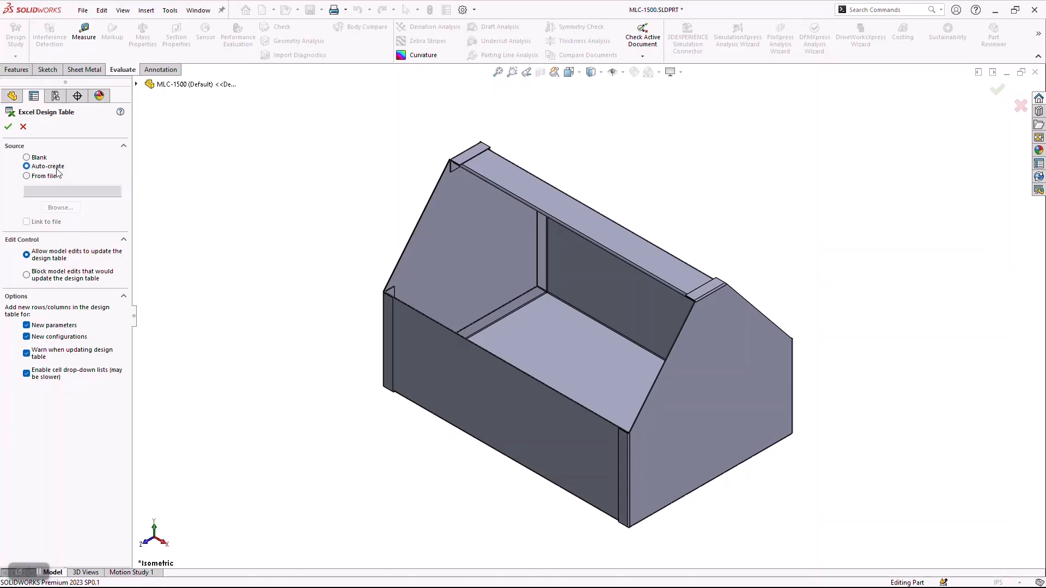
pyautogui.click(26, 374)
pyautogui.click(8, 126)
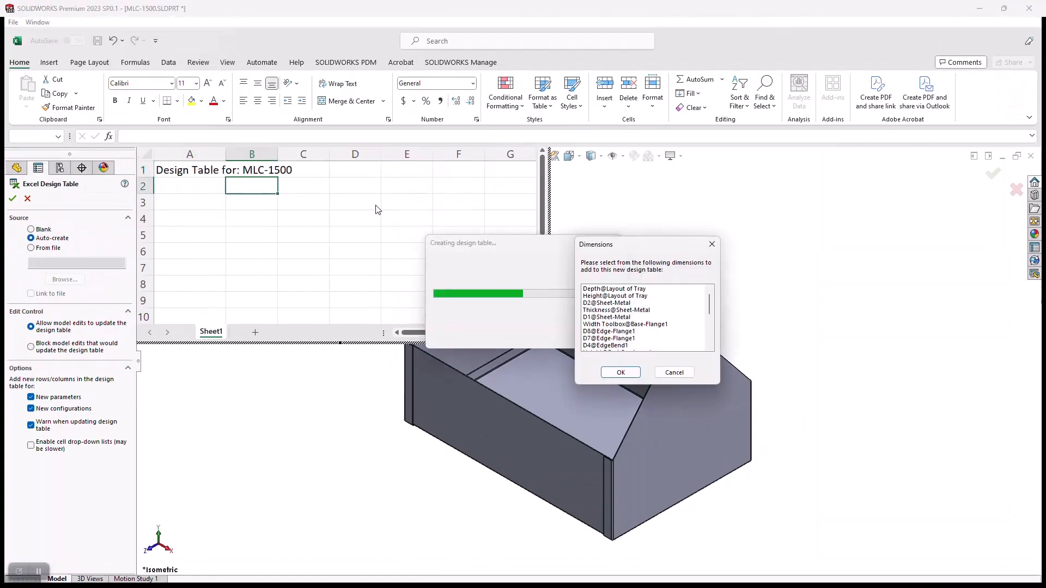
# Add Depth@Layout of Tray, Height@Layout of Tray, Width Toolbox@Base-Flange1 and Height@End Cap Layout to the design table.
pyautogui.click(628, 291)
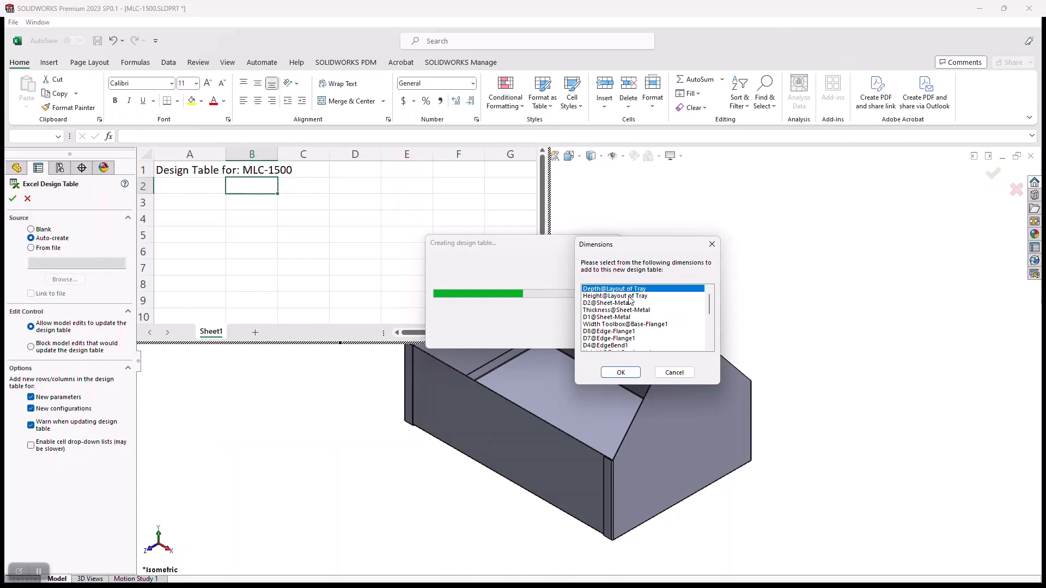
pyautogui.click(629, 297)
pyautogui.click(630, 290)
pyautogui.keyDown('ctrl'); pyautogui.click(632, 297); pyautogui.keyUp('ctrl')
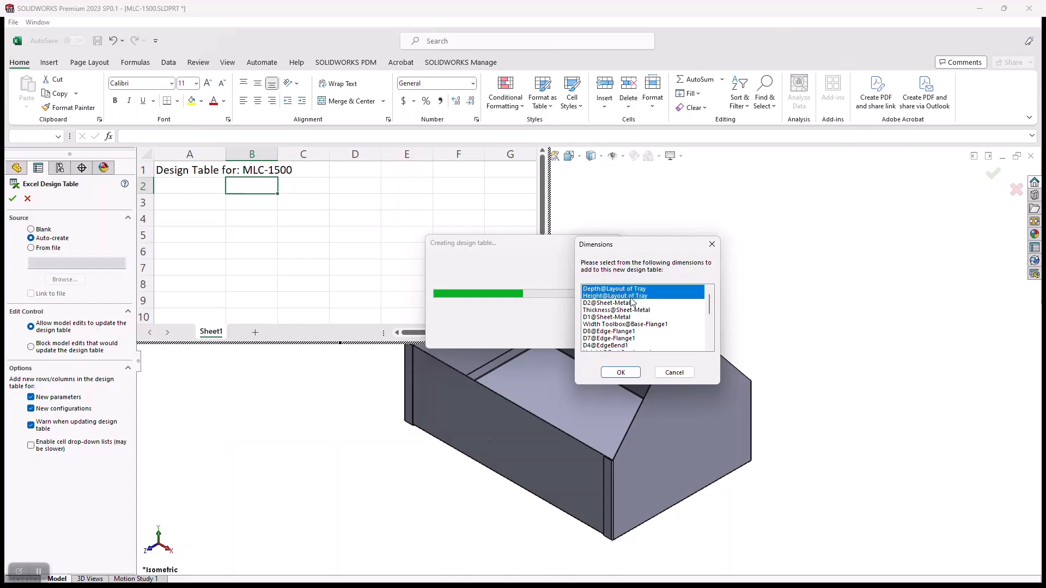
pyautogui.keyDown('ctrl'); pyautogui.click(640, 325); pyautogui.keyUp('ctrl')
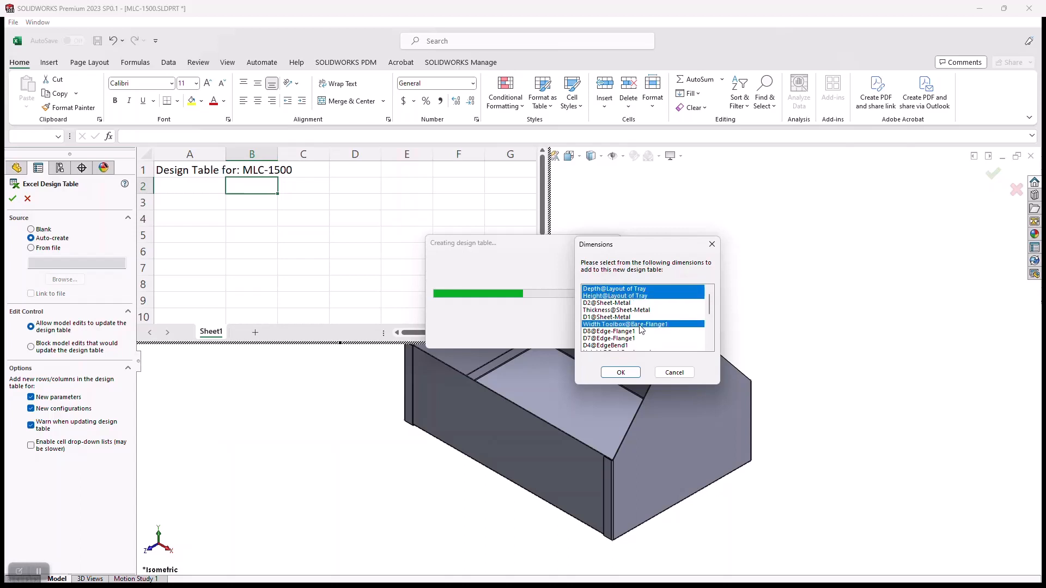
pyautogui.scroll(-1, 709, 314)
pyautogui.scroll(-2, 710, 314)
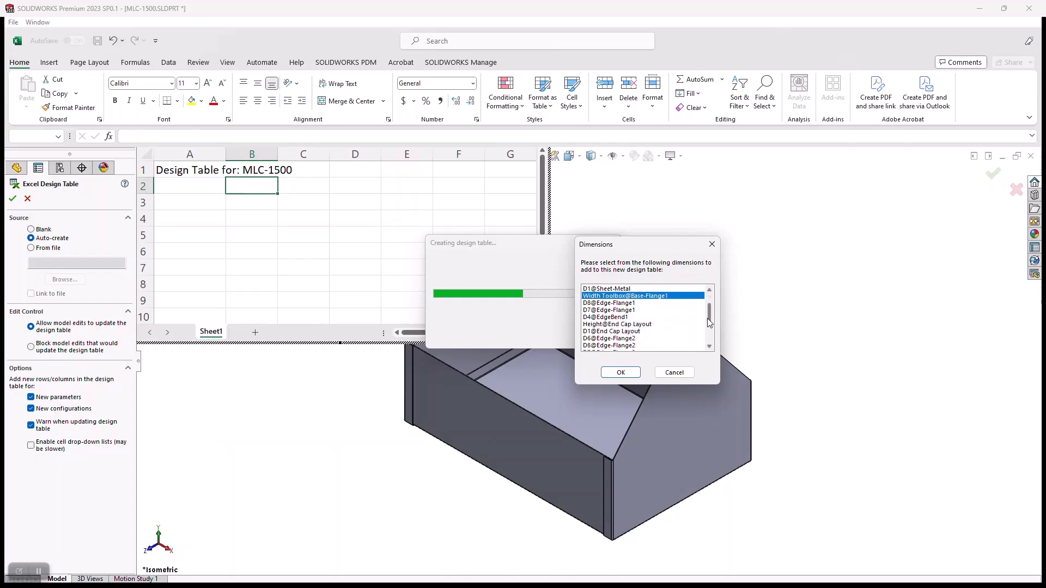
pyautogui.keyDown('ctrl'); pyautogui.click(629, 325); pyautogui.keyUp('ctrl')
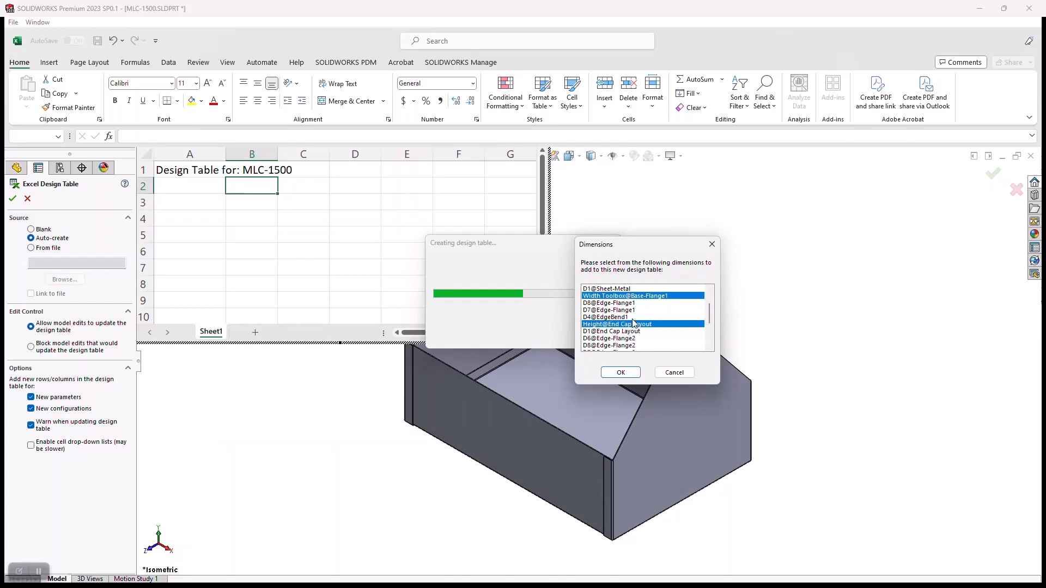
pyautogui.scroll(2, 640, 342)
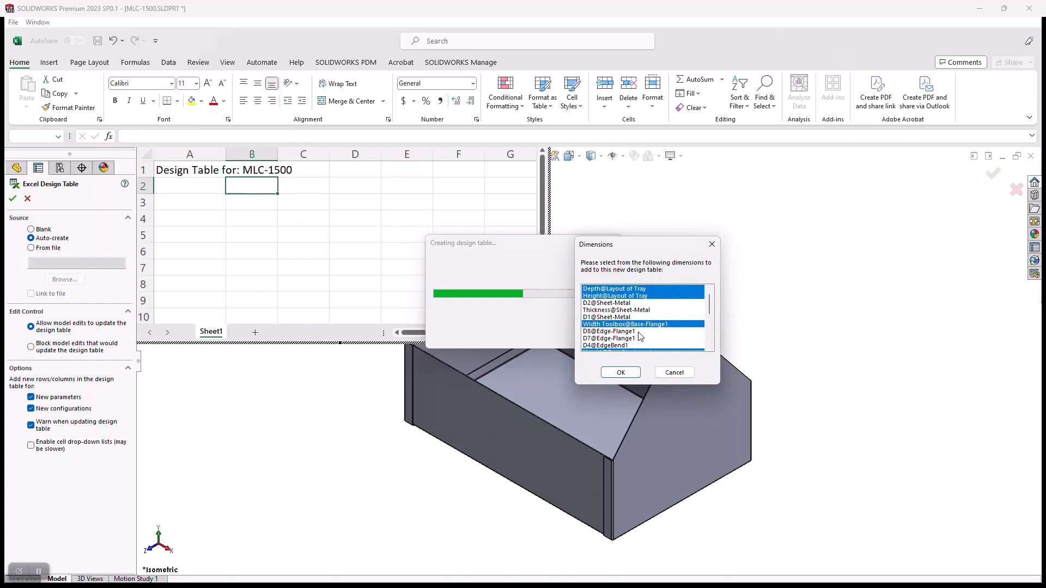
pyautogui.click(621, 375)
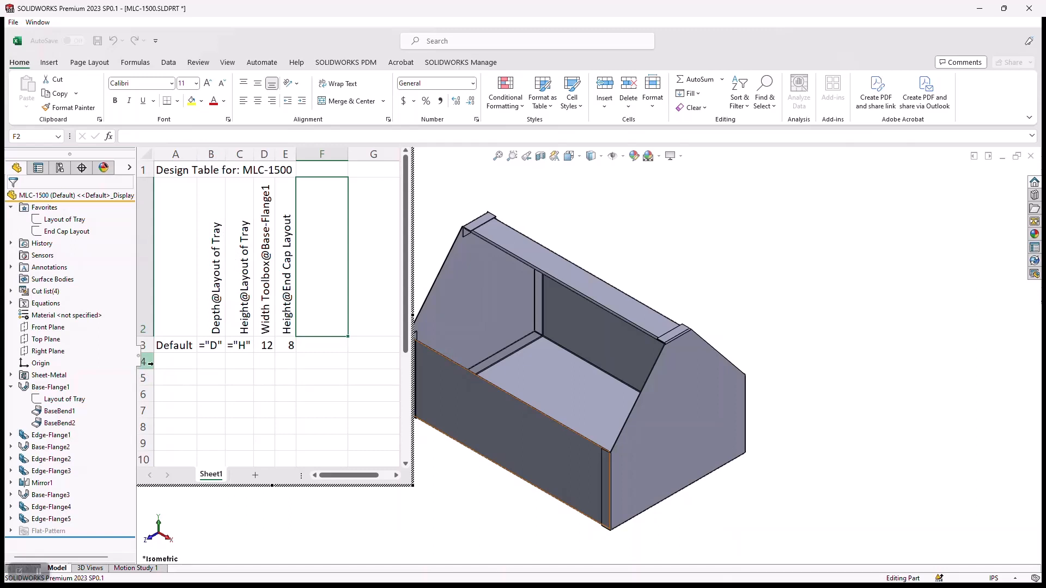
# Add three configuration rows below Default in the design table, named Small, Medium and Large in cells A4 to A6.
pyautogui.click(183, 362)
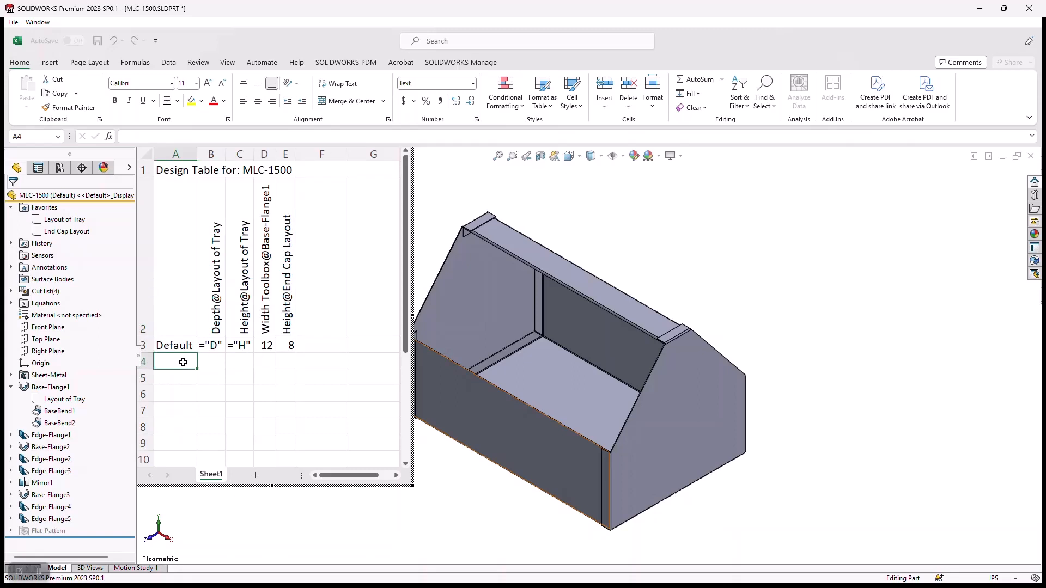
pyautogui.doubleClick(183, 362)
pyautogui.write('Small')
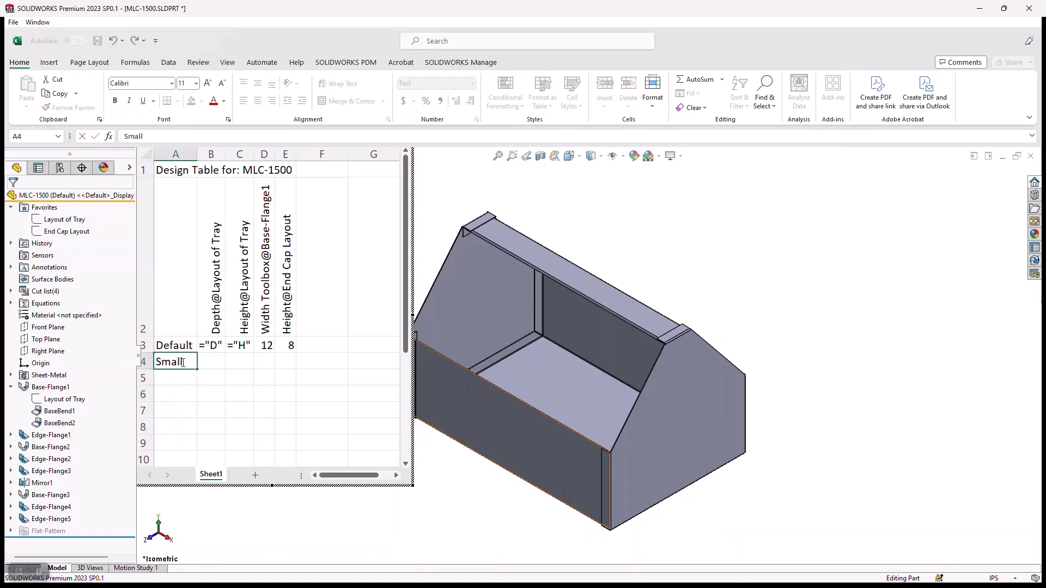
pyautogui.press('Return')
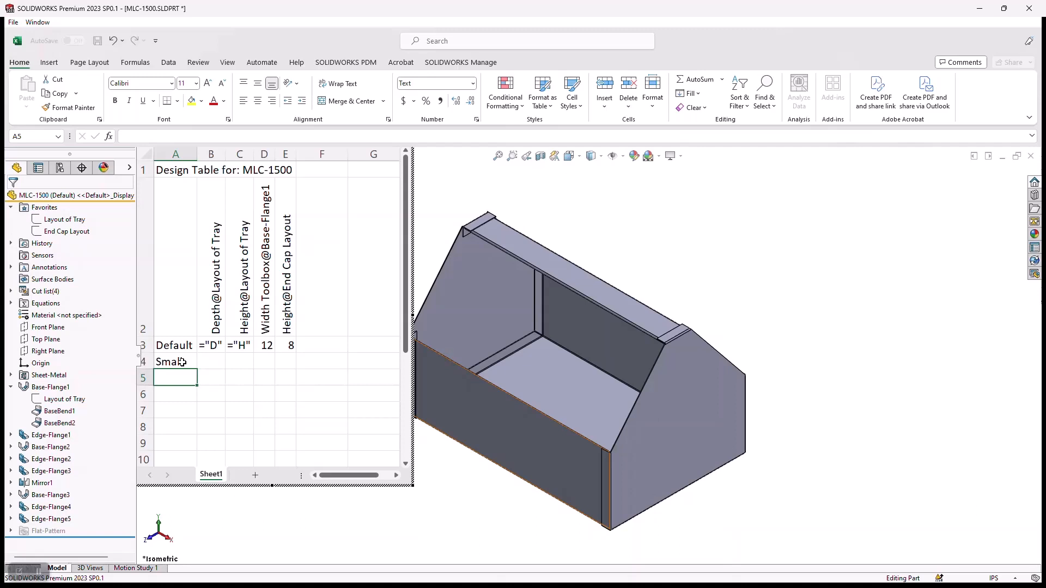
pyautogui.write('Med')
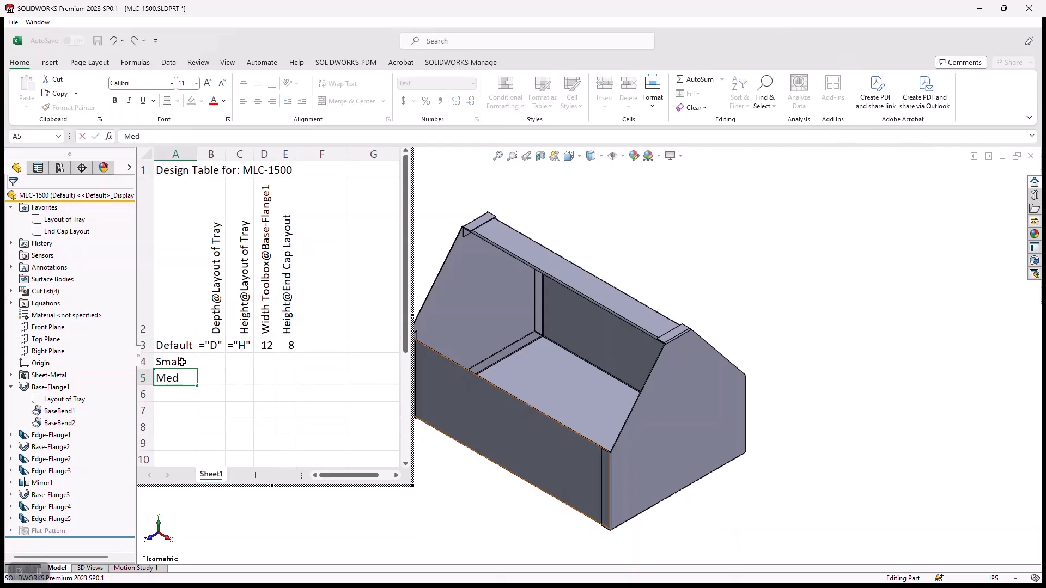
pyautogui.write('ium')
pyautogui.press('Return')
pyautogui.write('L')
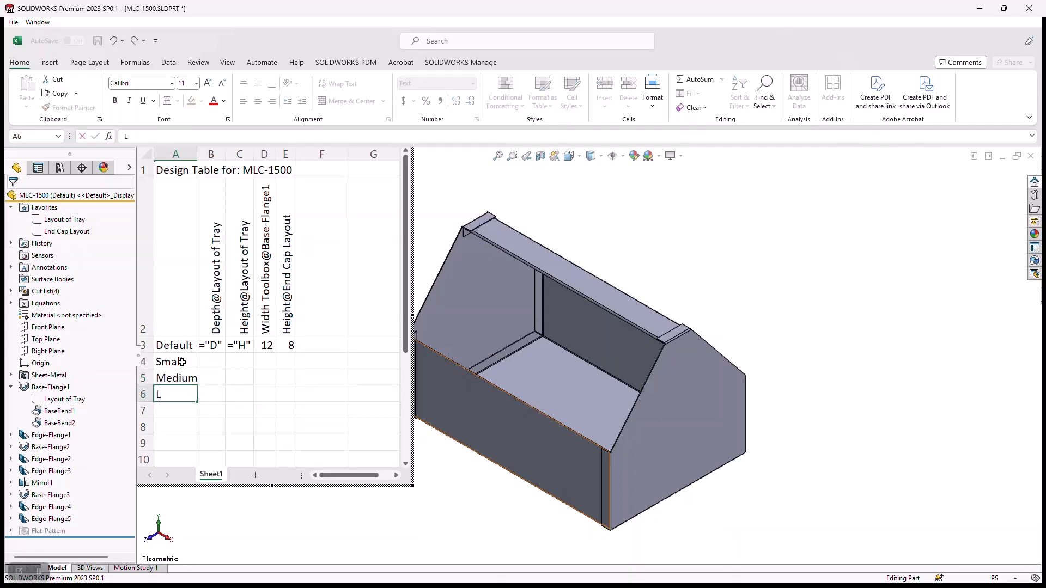
pyautogui.write('arge')
pyautogui.press('Return')
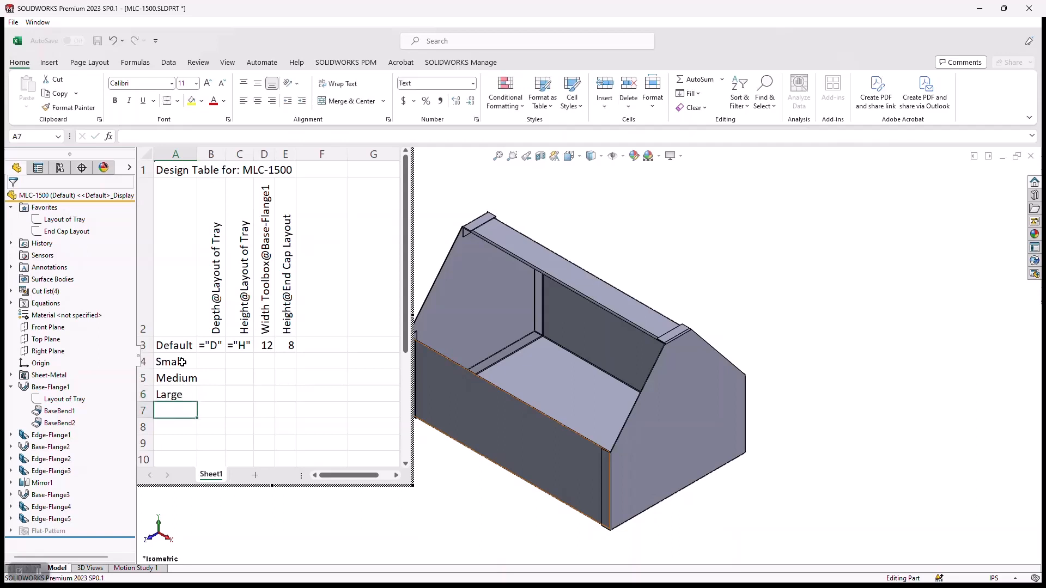
# Copy the Default row's depth, height, width and end cap height values into the Small, Medium and Large rows.
pyautogui.click(219, 346)
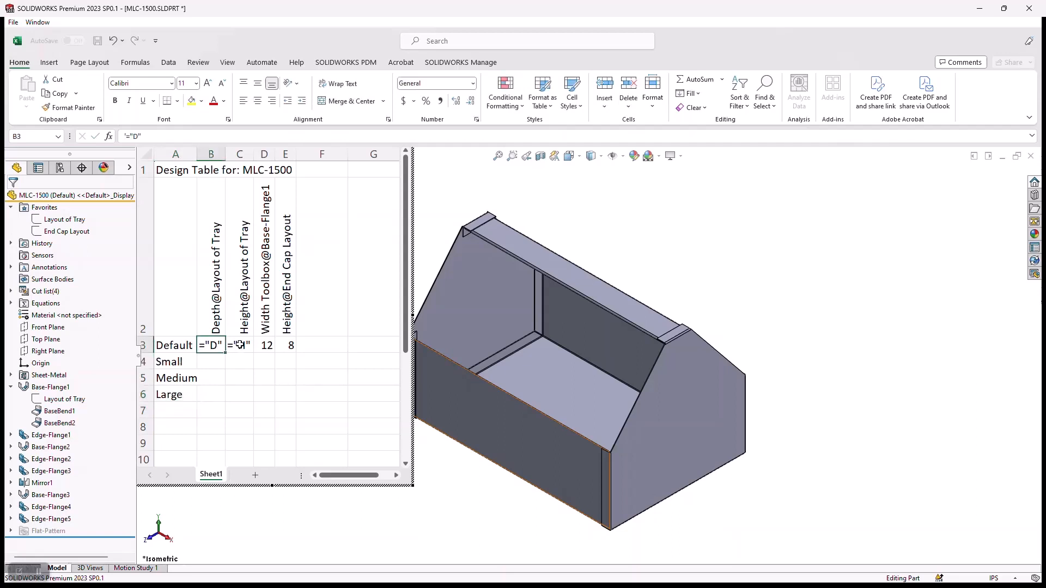
pyautogui.keyDown('ctrl'); pyautogui.click(239, 345); pyautogui.keyUp('ctrl')
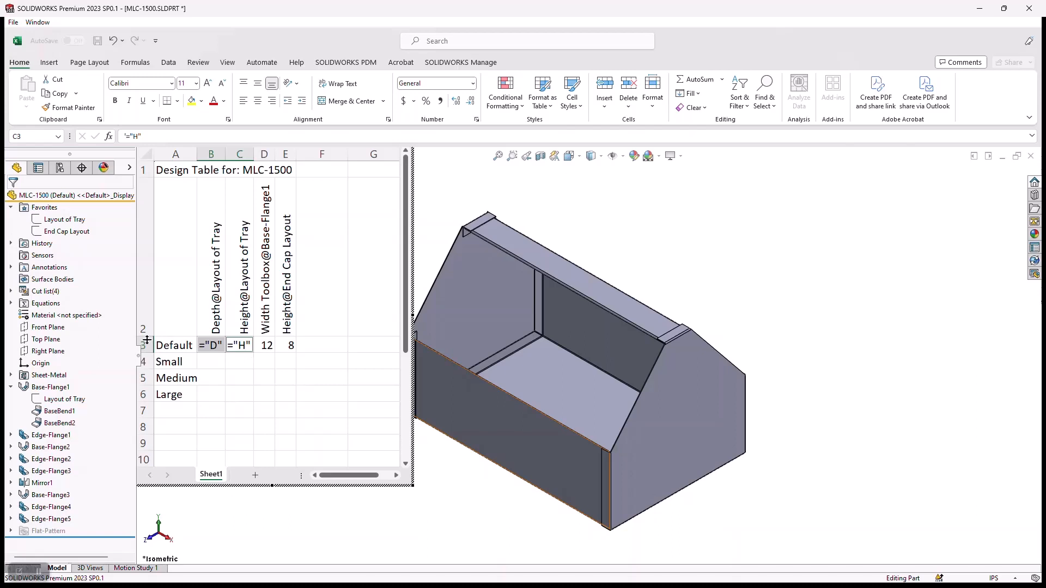
pyautogui.click(265, 349)
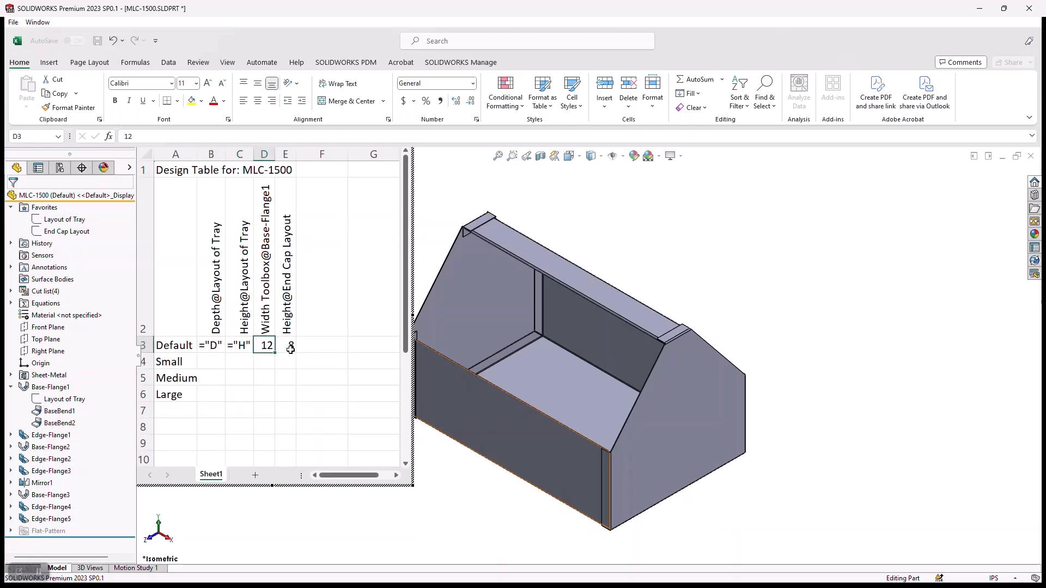
pyautogui.click(290, 349)
pyautogui.moveTo(288, 348); pyautogui.dragTo(206, 349)
pyautogui.moveTo(297, 354); pyautogui.dragTo(292, 403)
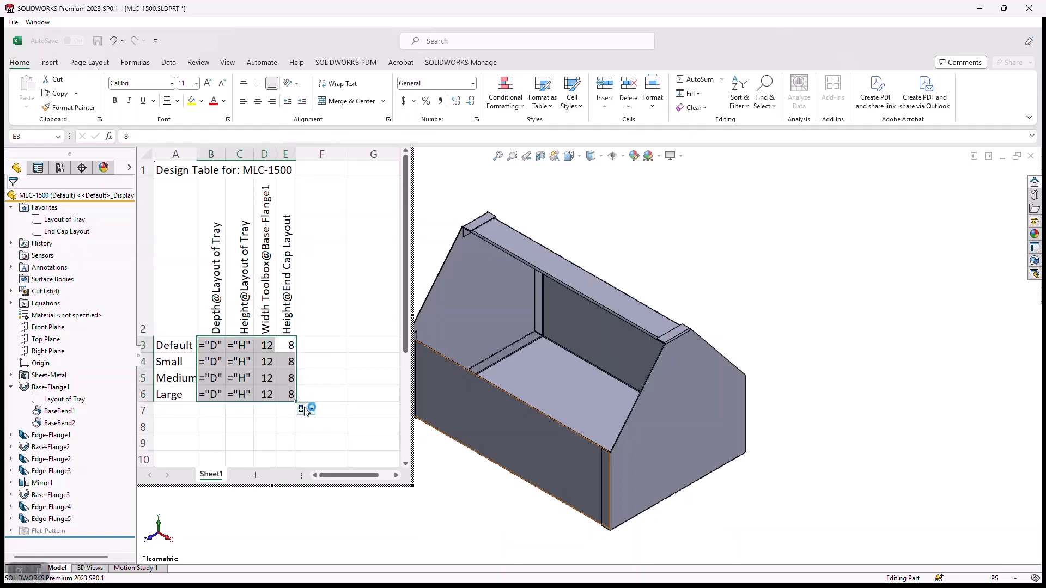
pyautogui.click(302, 408)
pyautogui.click(323, 419)
pyautogui.click(302, 408)
pyautogui.click(270, 430)
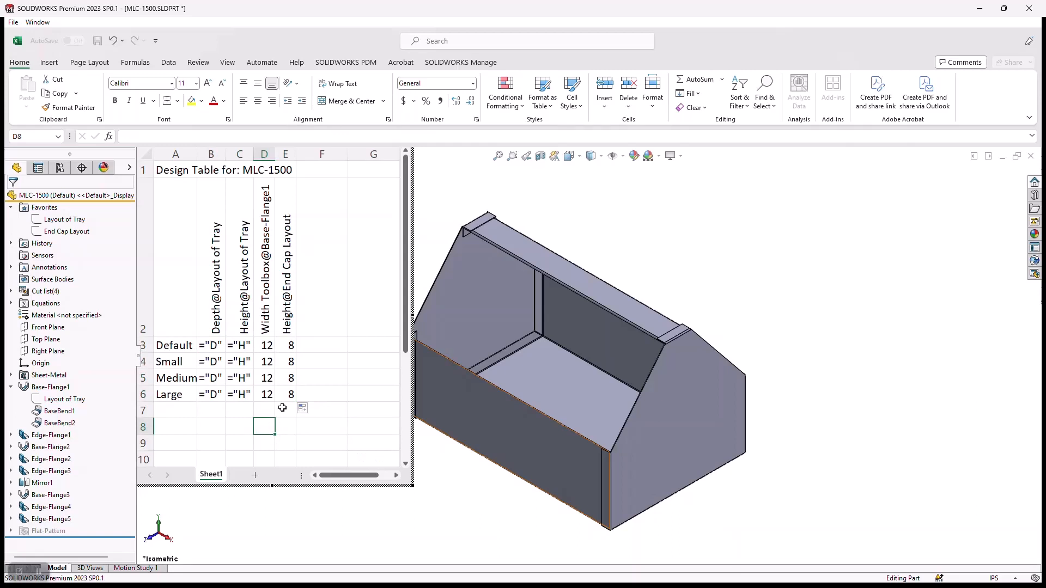
# Set Width Toolbox to 10 for the Small configuration and the End Cap Layout height to 10 for Medium.
pyautogui.click(270, 364)
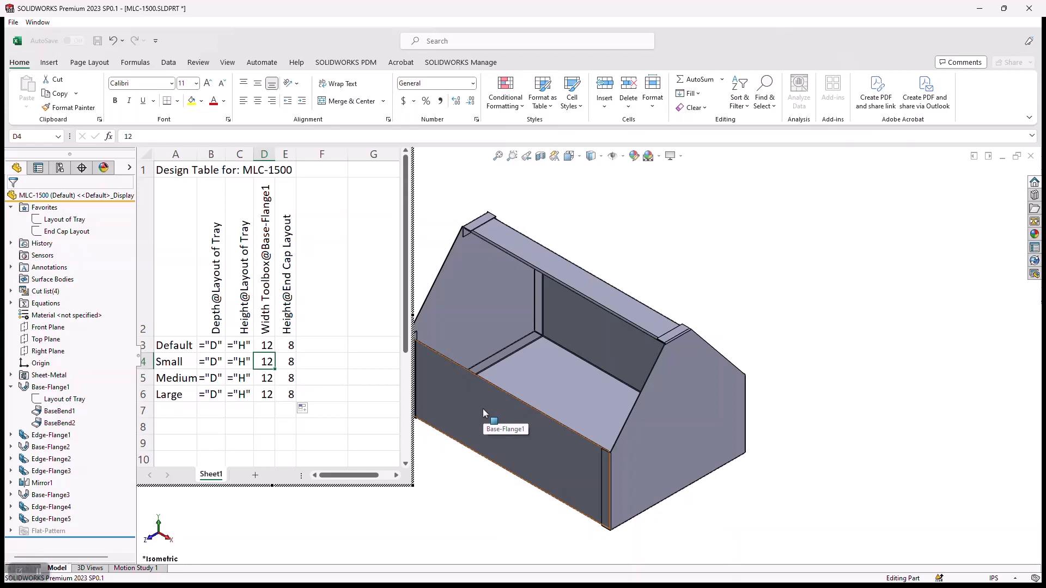
pyautogui.write('10')
pyautogui.press('Return')
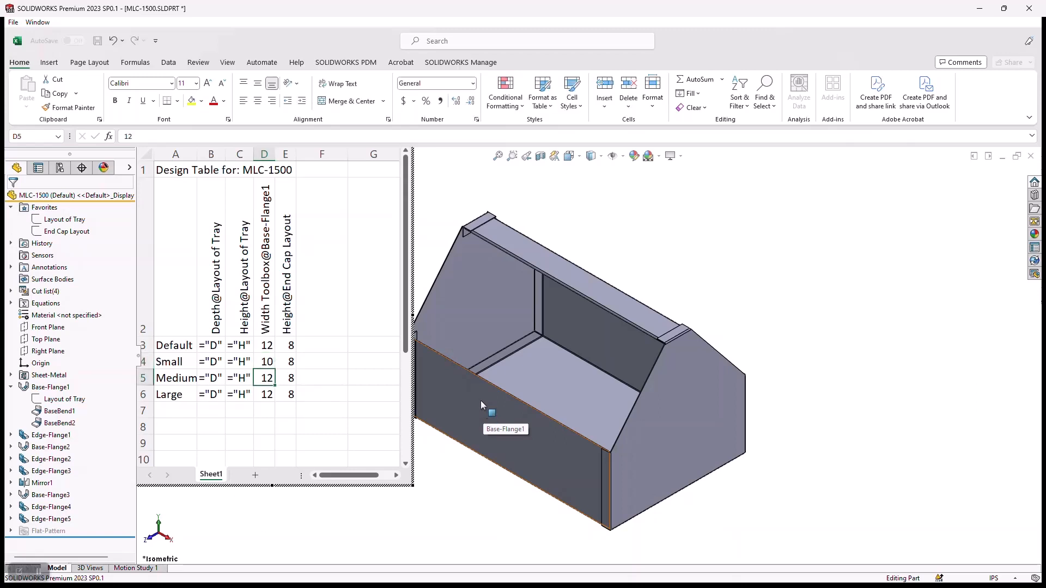
pyautogui.click(280, 379)
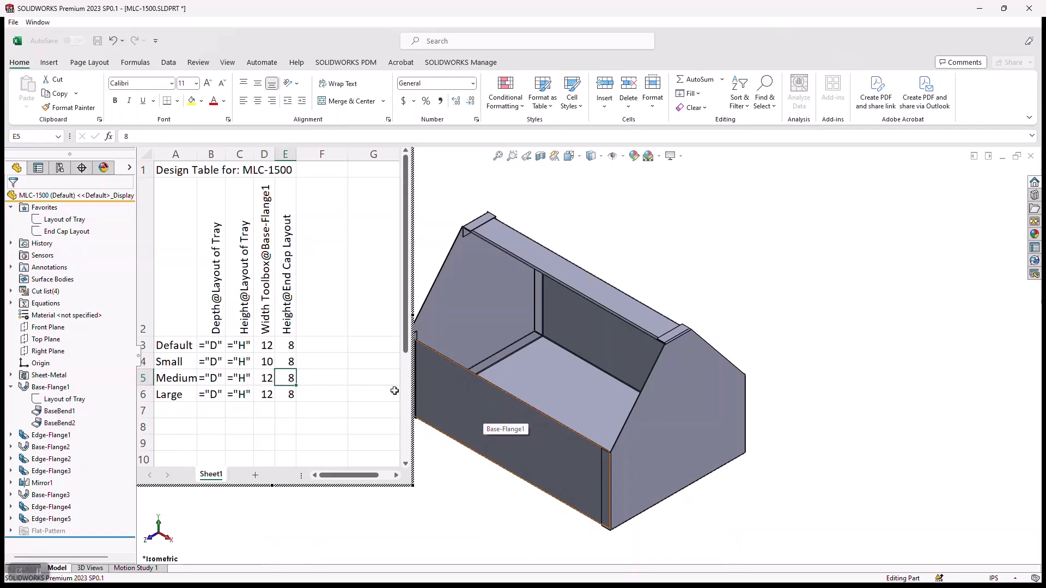
pyautogui.write('10')
pyautogui.press('Return')
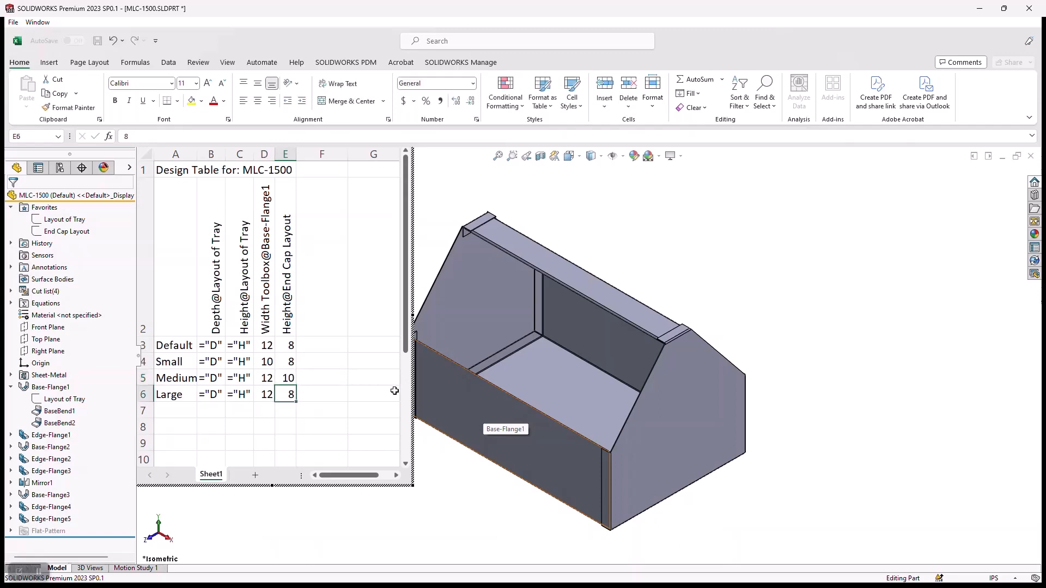
# Set the Large configuration's Width Toolbox to 16 and its End Cap Layout height to 12.
pyautogui.click(267, 393)
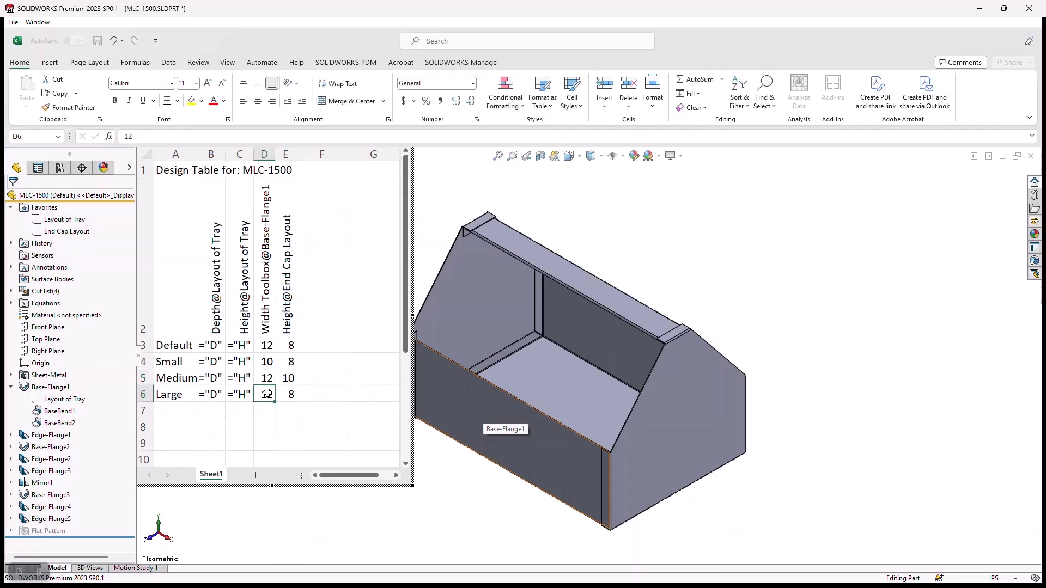
pyautogui.write('1')
pyautogui.write('8')
pyautogui.press('Return')
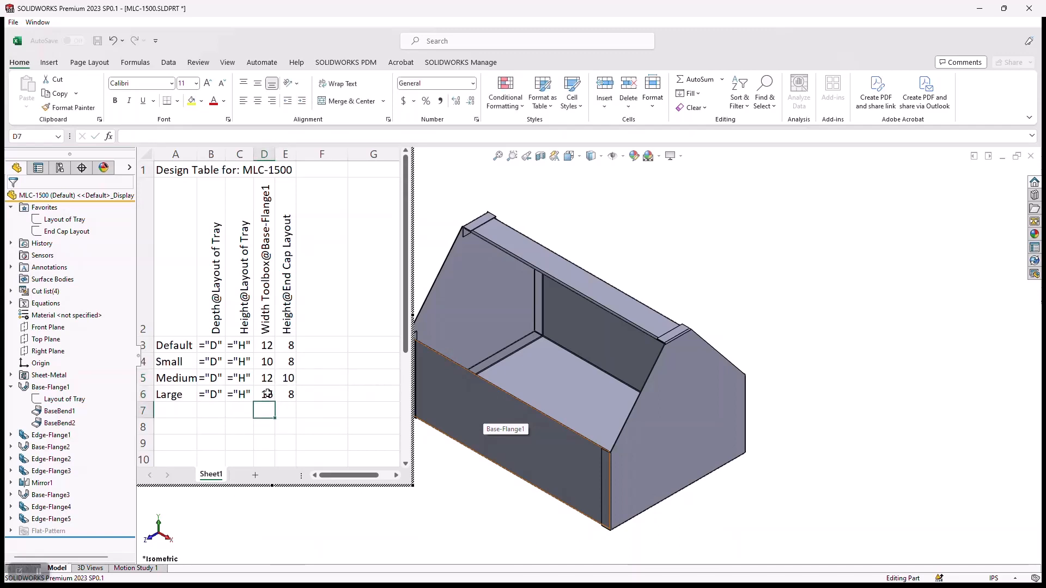
pyautogui.click(291, 394)
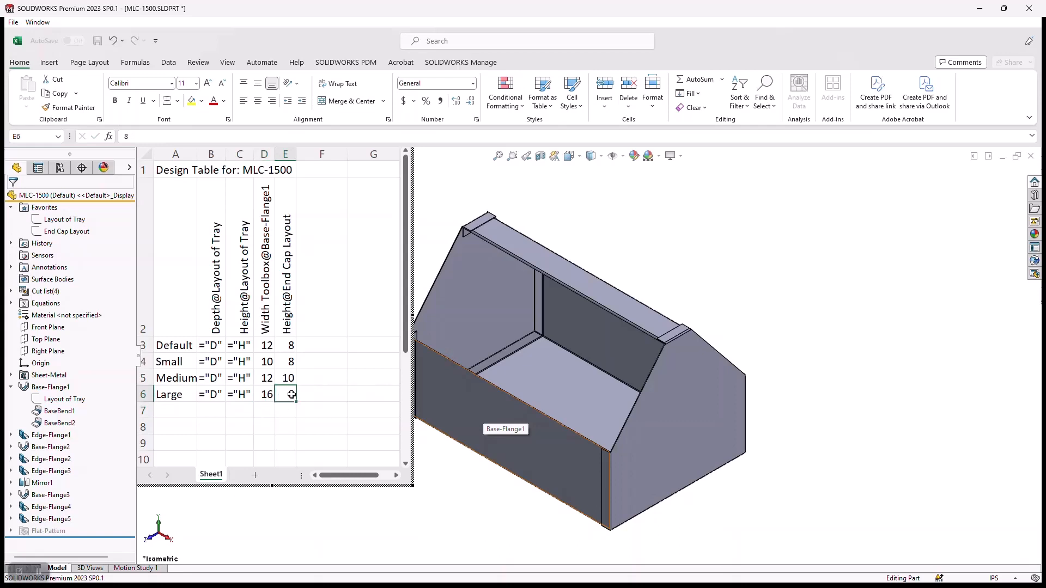
pyautogui.write('1')
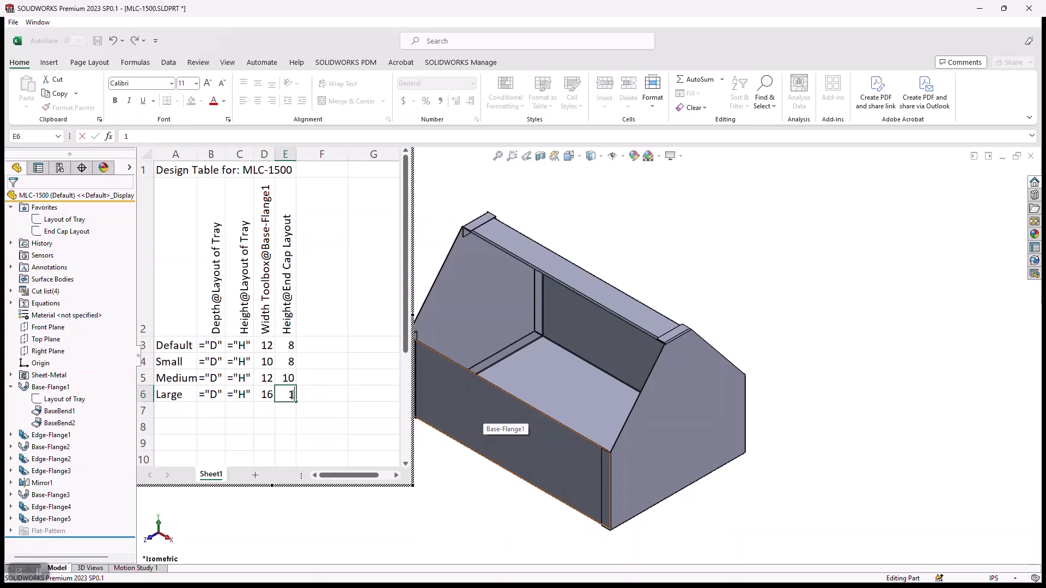
pyautogui.write('2')
pyautogui.press('Return')
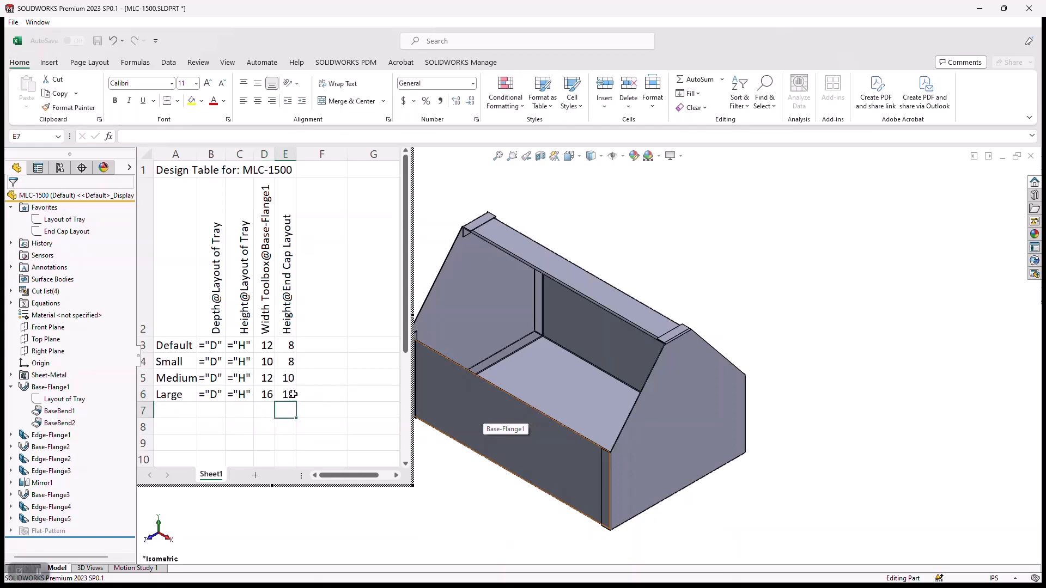
# Close the design table to generate the Small, Medium and Large configurations, and show the part's configuration list.
pyautogui.click(825, 339)
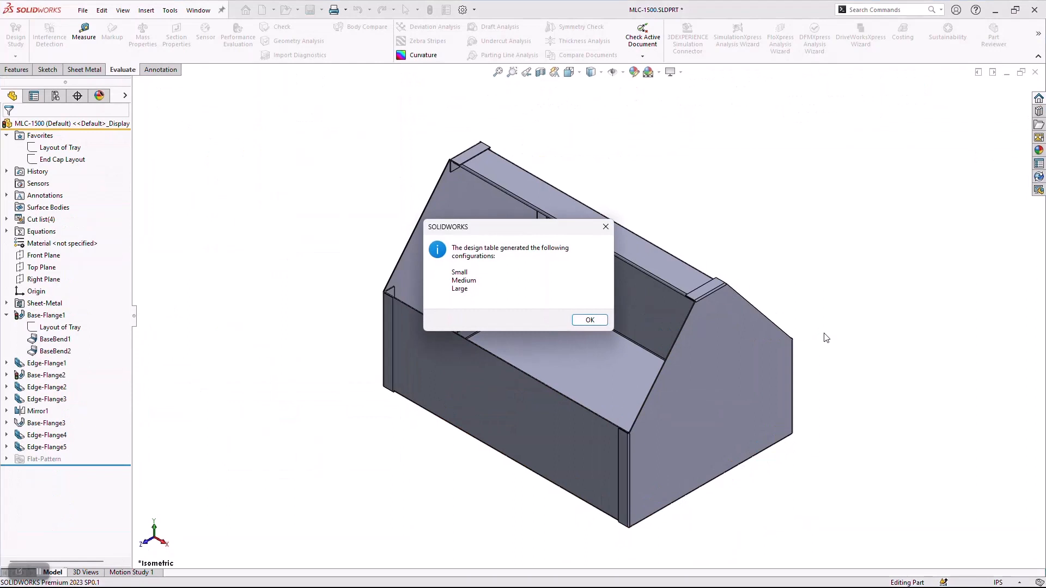
pyautogui.click(604, 320)
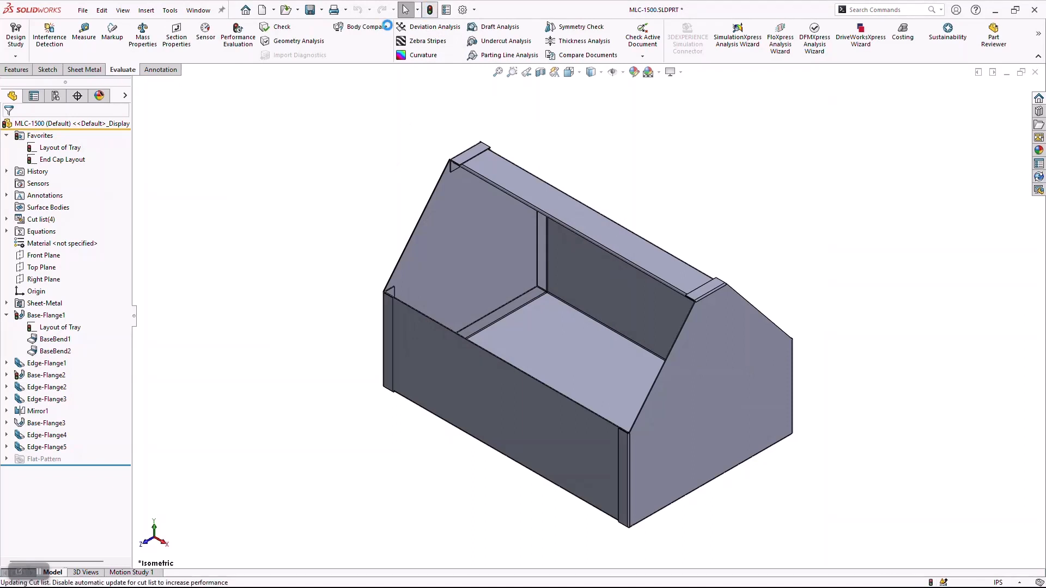
pyautogui.click(55, 96)
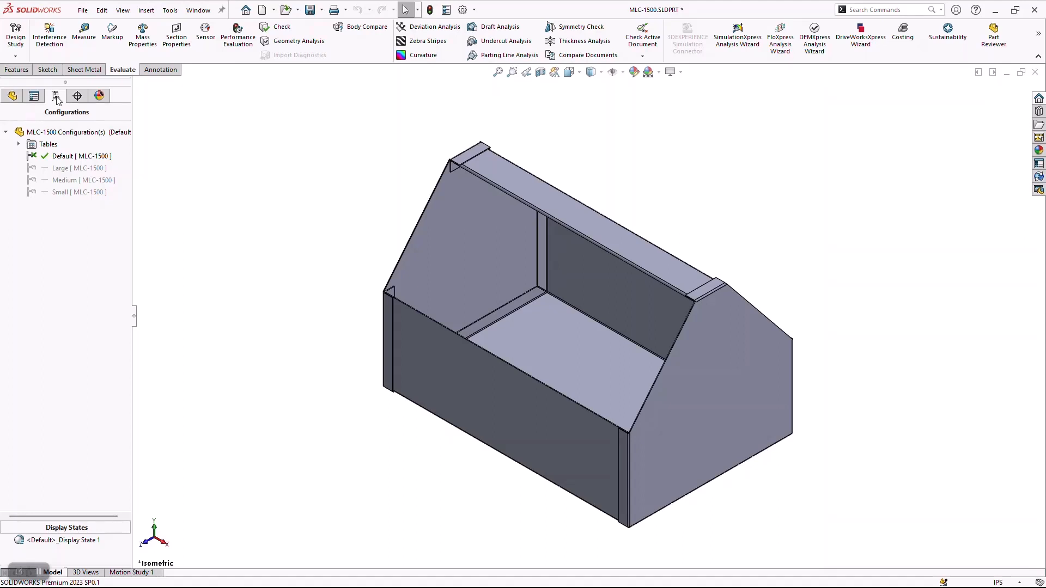
# Activate the Small configuration and then the Medium one to check the resized toolbox.
pyautogui.doubleClick(72, 192)
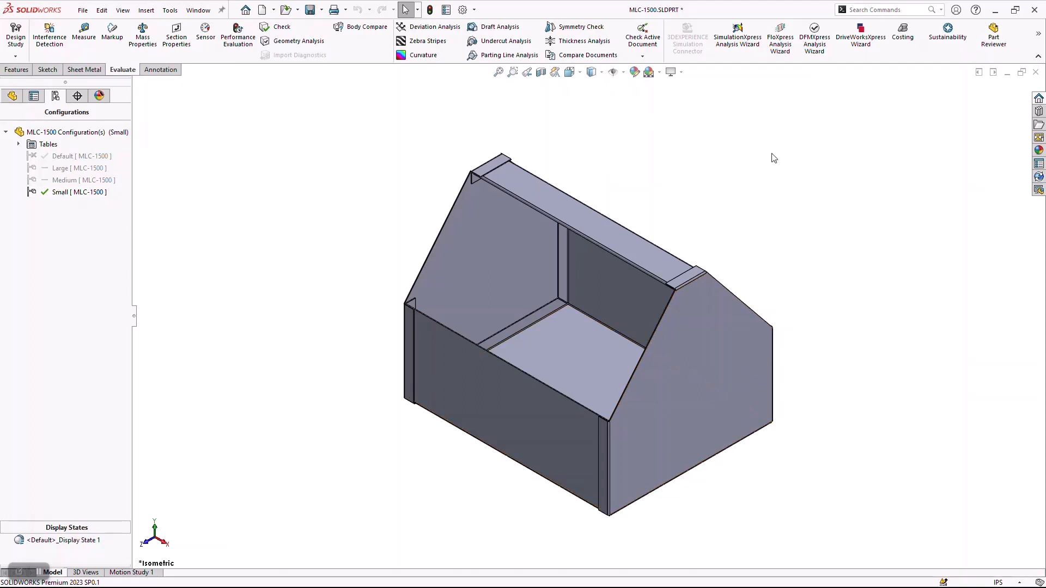
pyautogui.click(57, 185)
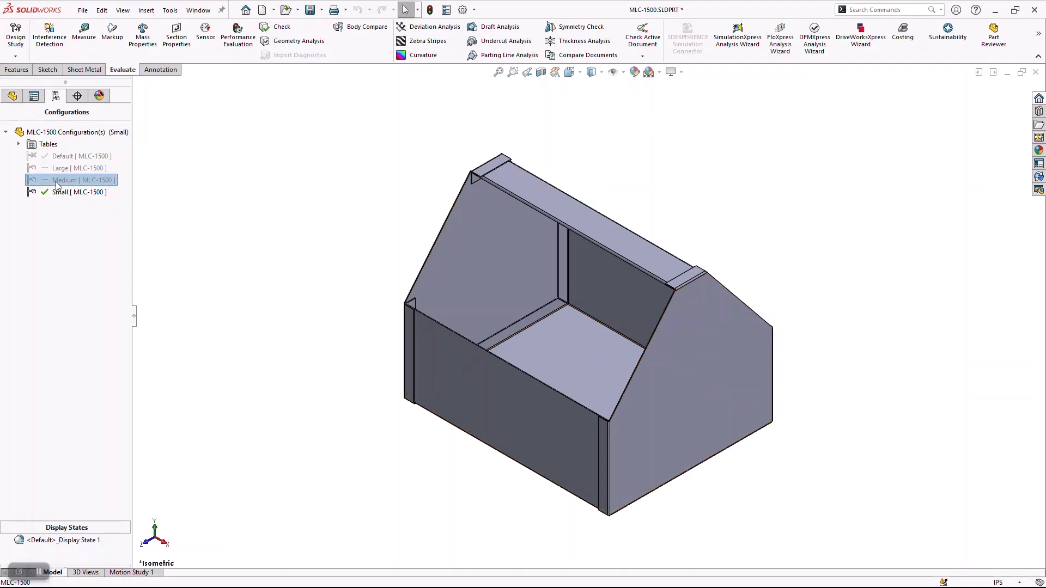
pyautogui.doubleClick(57, 186)
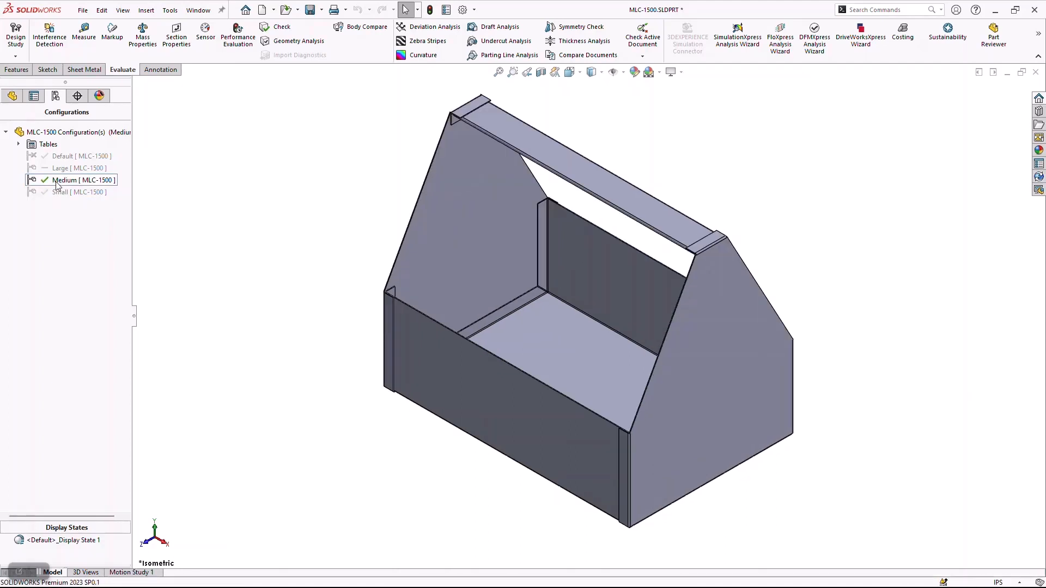
# Inspect the tray's corner gap in the Medium configuration and run interference detection on the whole part.
pyautogui.scroll(-6, 414, 273)
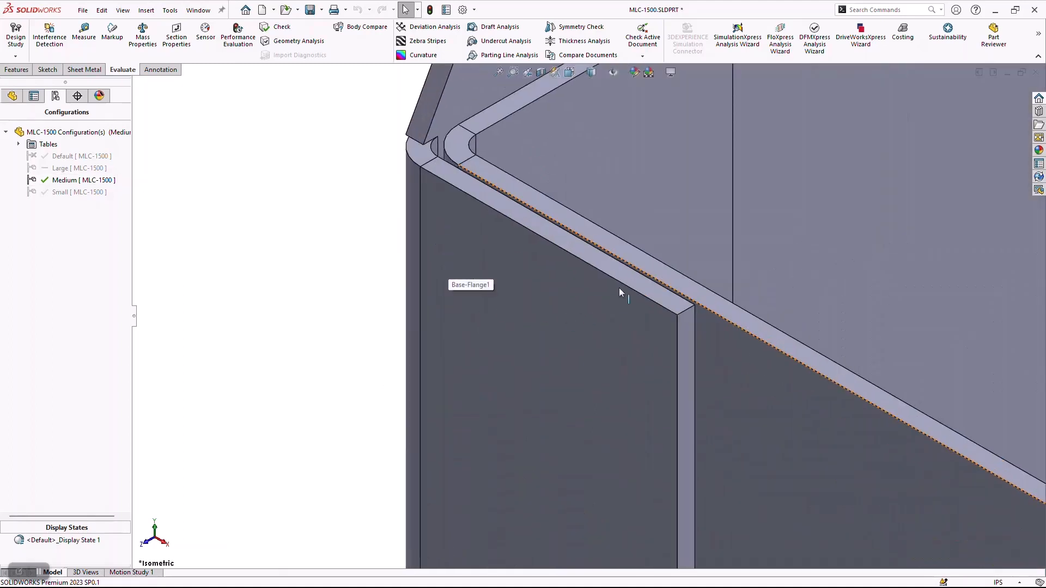
pyautogui.scroll(5, 599, 266)
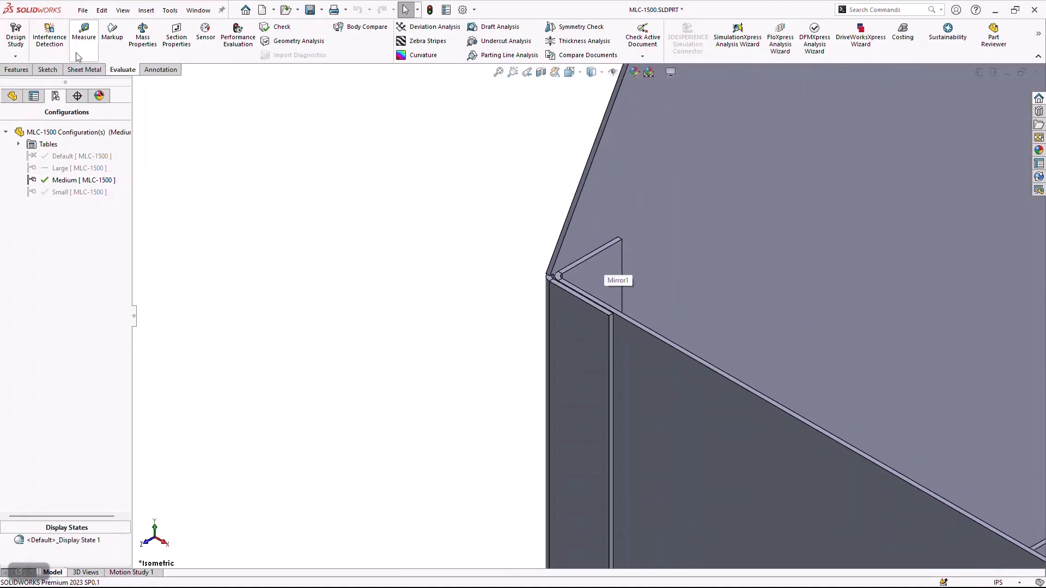
pyautogui.click(49, 36)
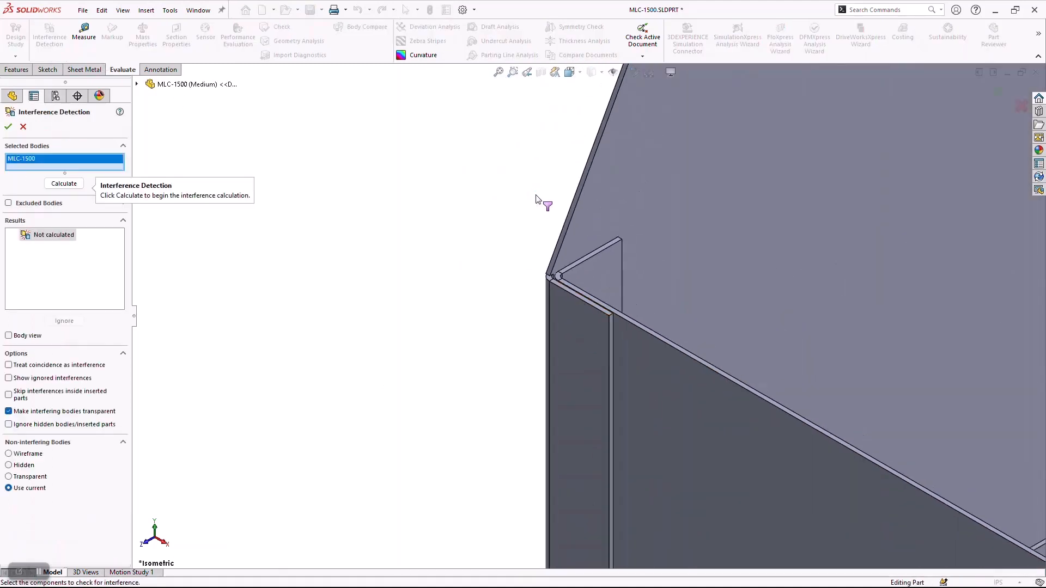
pyautogui.click(69, 182)
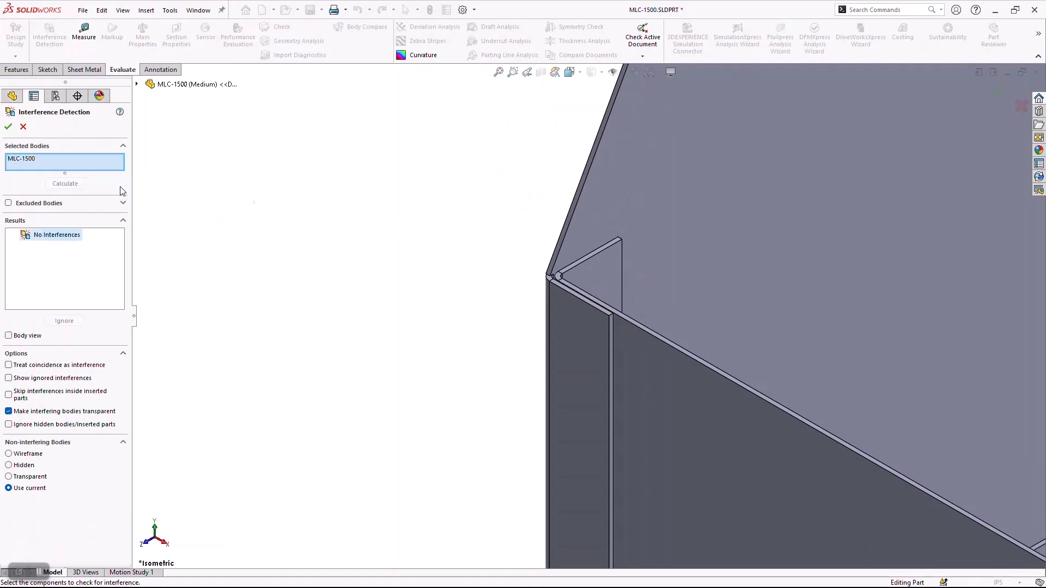
pyautogui.click(8, 128)
pyautogui.press('f')
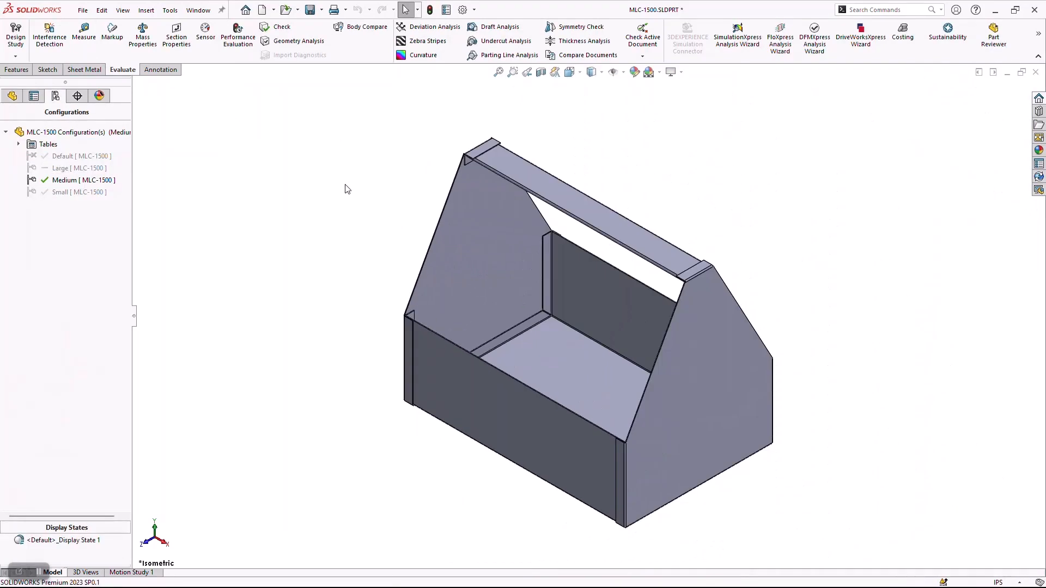
# Review the Large configuration, reactivate Default and save the part with the feature tree shown.
pyautogui.doubleClick(57, 168)
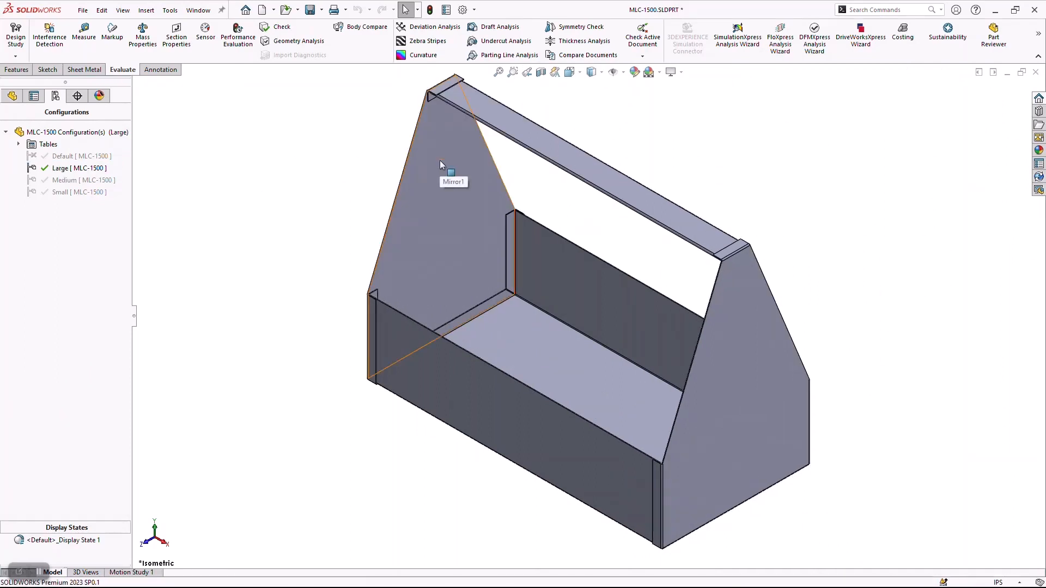
pyautogui.doubleClick(70, 156)
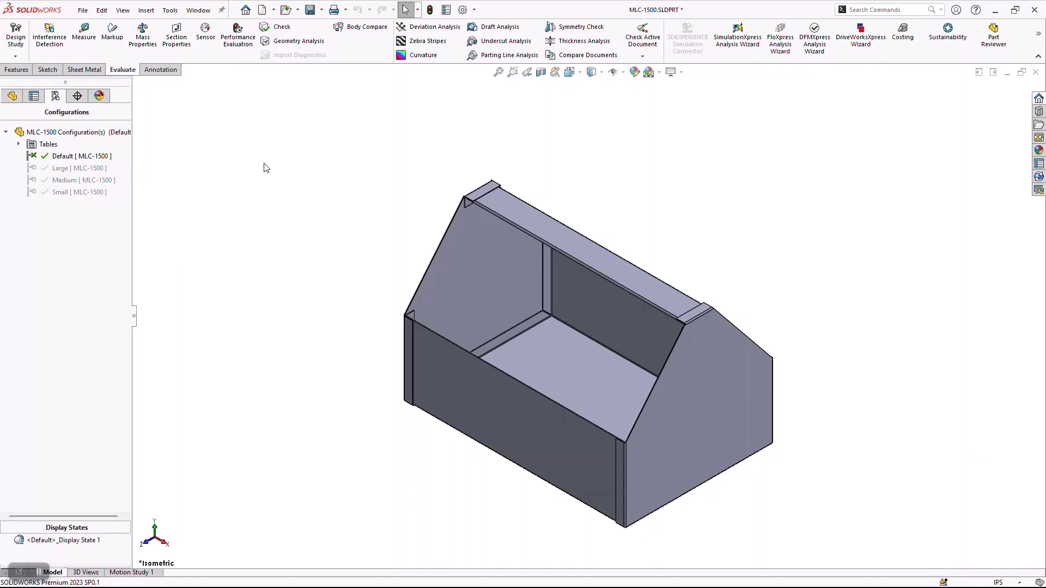
pyautogui.click(17, 101)
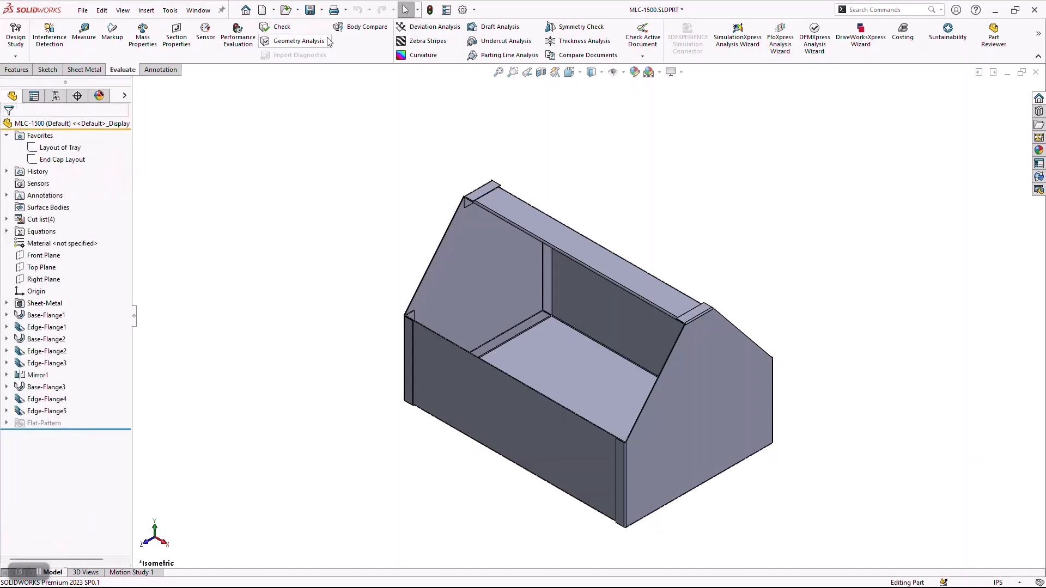
pyautogui.click(310, 10)
# Flatten the Base-Flange2 end cap body to check its flat pattern, return to the folded model and save the part.
pyautogui.click(710, 408)
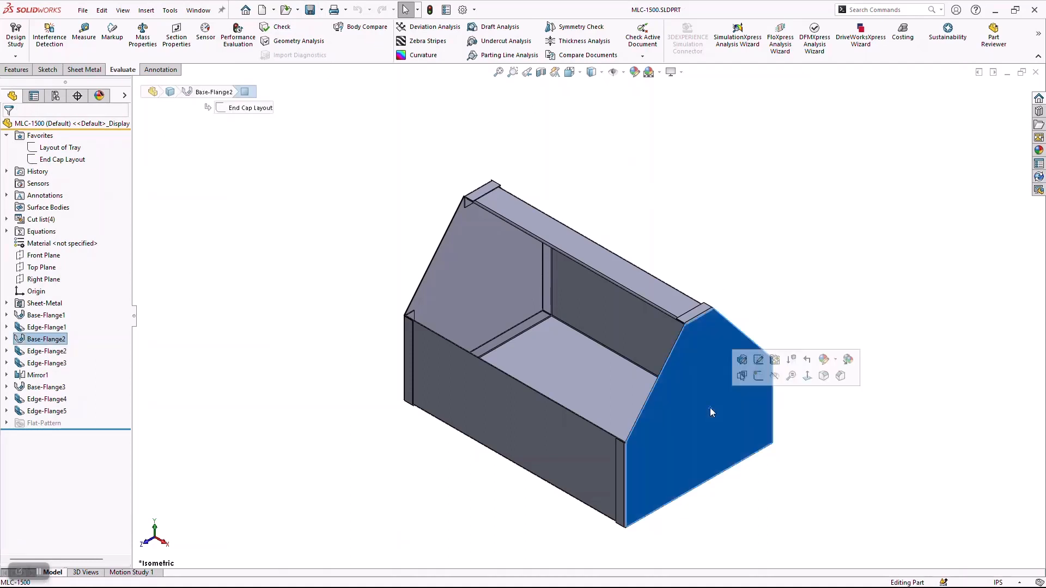
pyautogui.click(87, 70)
pyautogui.click(491, 55)
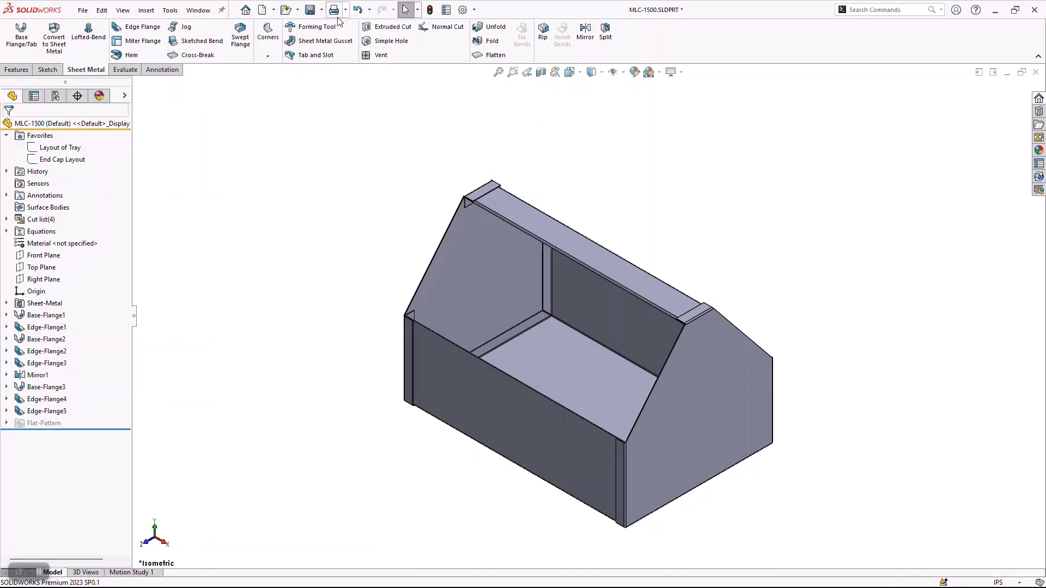
pyautogui.click(310, 10)
# Make a drawing from the part using the C_Size_ANSI_Inch template and collapse the view palette.
pyautogui.click(82, 11)
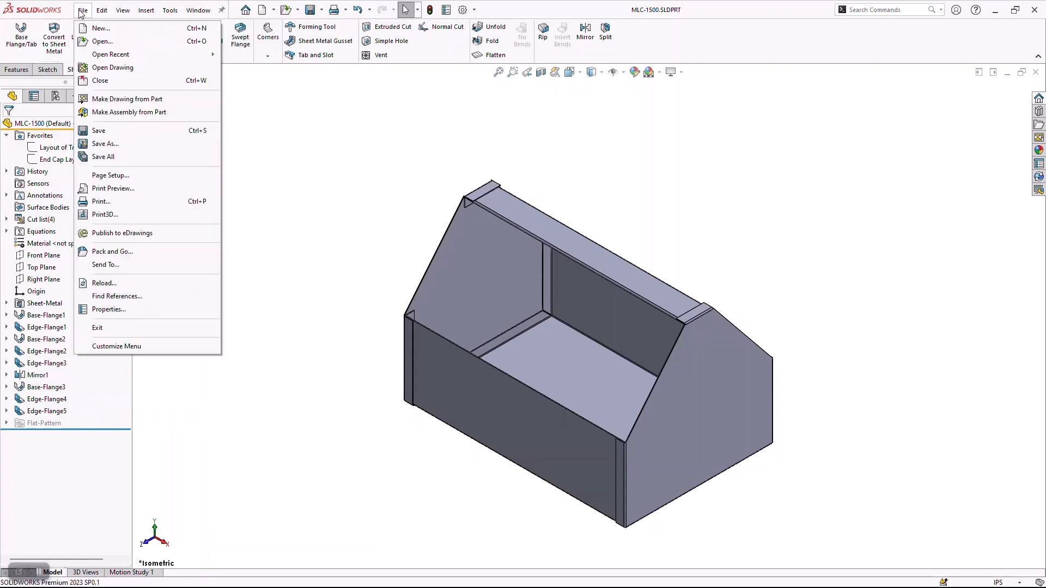
pyautogui.click(115, 99)
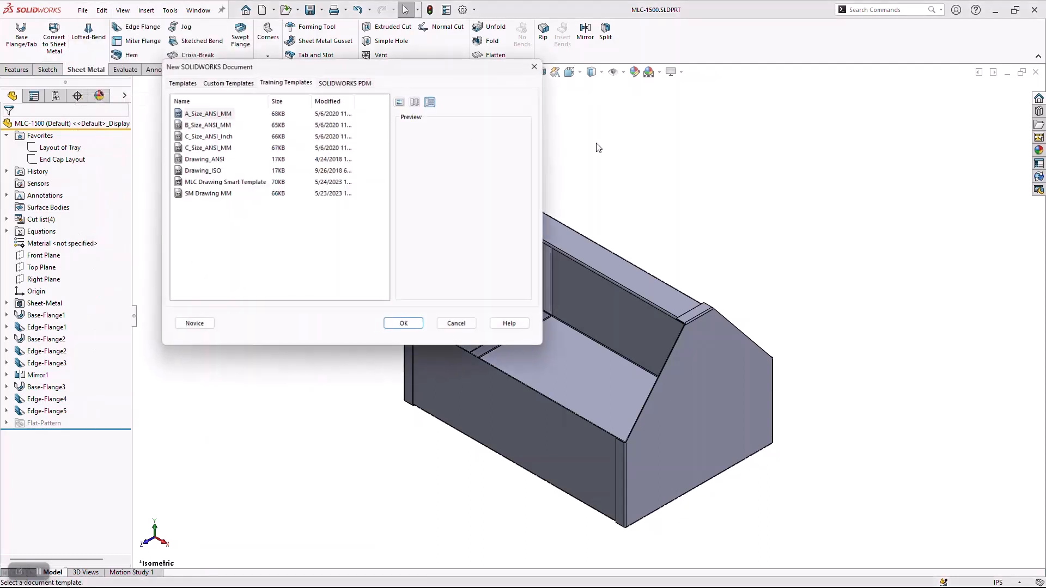
pyautogui.click(213, 137)
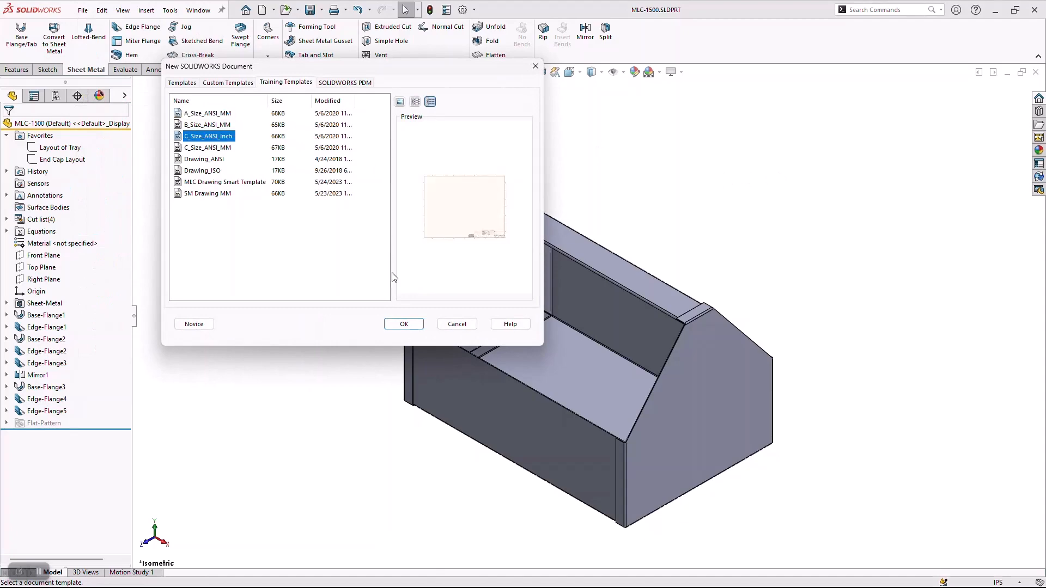
pyautogui.click(401, 325)
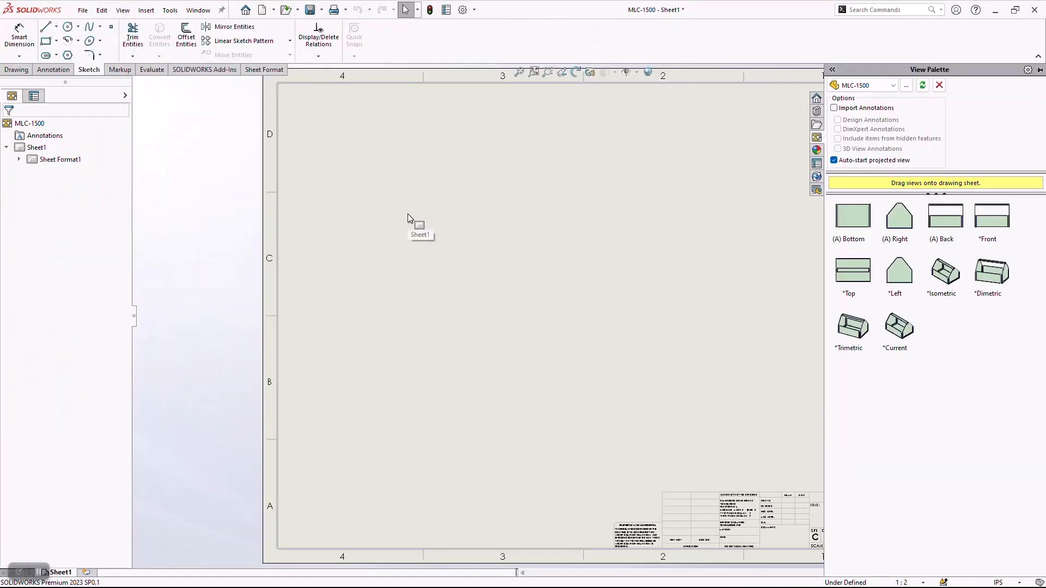
pyautogui.click(235, 238)
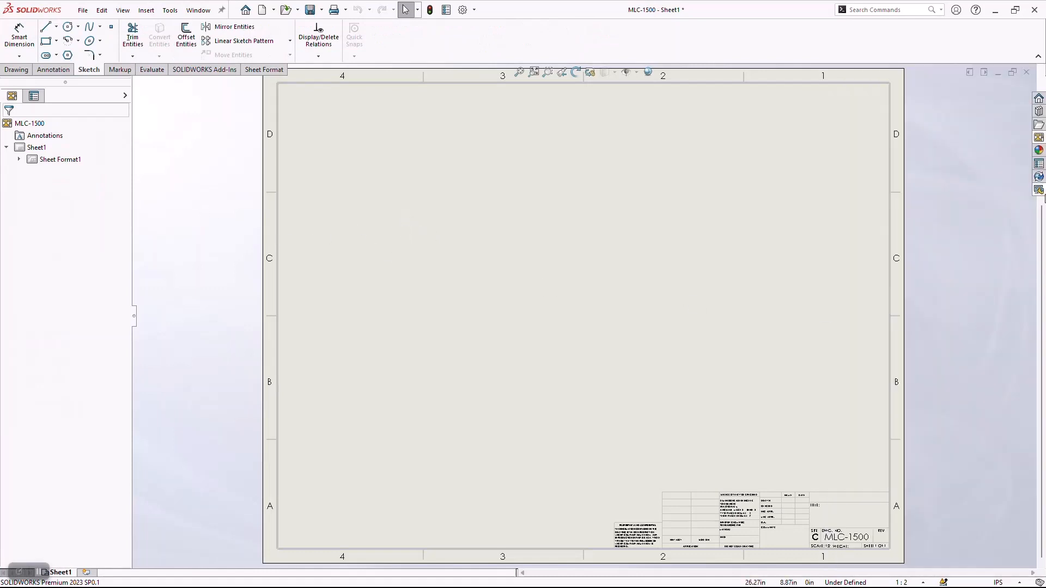
# Place top, front, right and isometric model views of the Default configuration on Sheet1 and save the drawing as MLC-1500.SLDDRW.
pyautogui.click(28, 71)
pyautogui.click(13, 36)
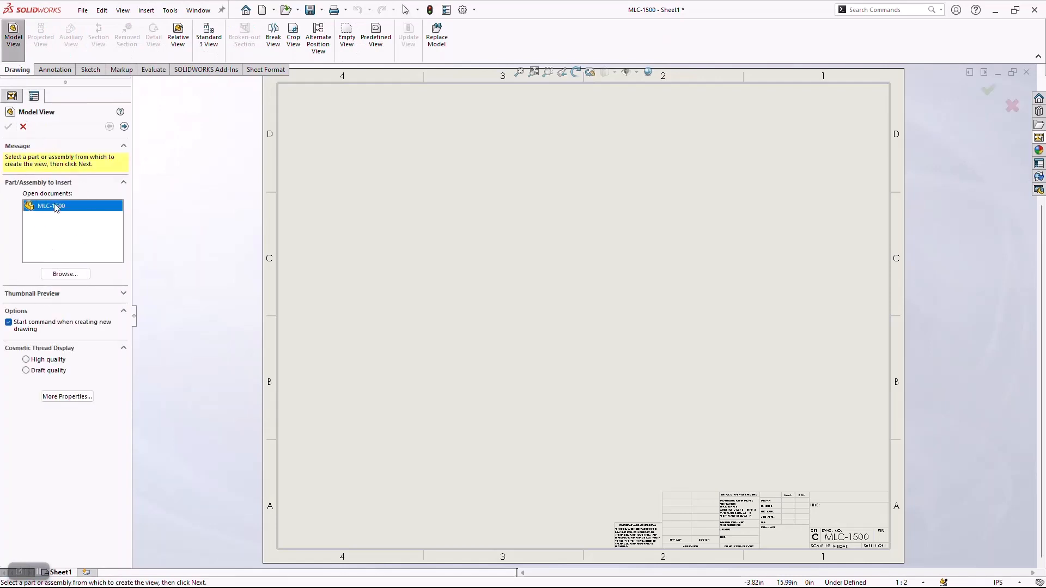
pyautogui.click(124, 126)
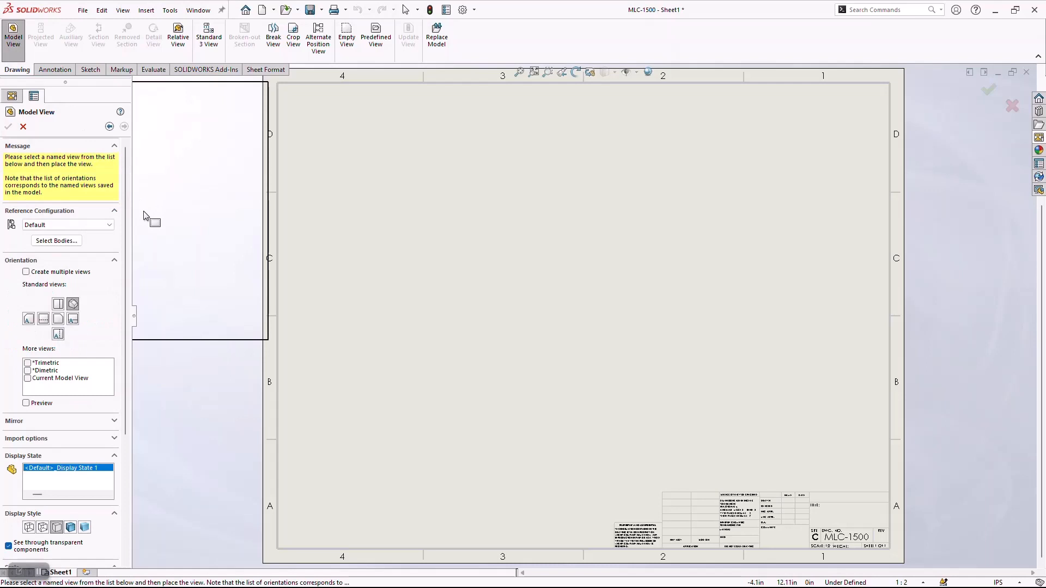
pyautogui.click(82, 226)
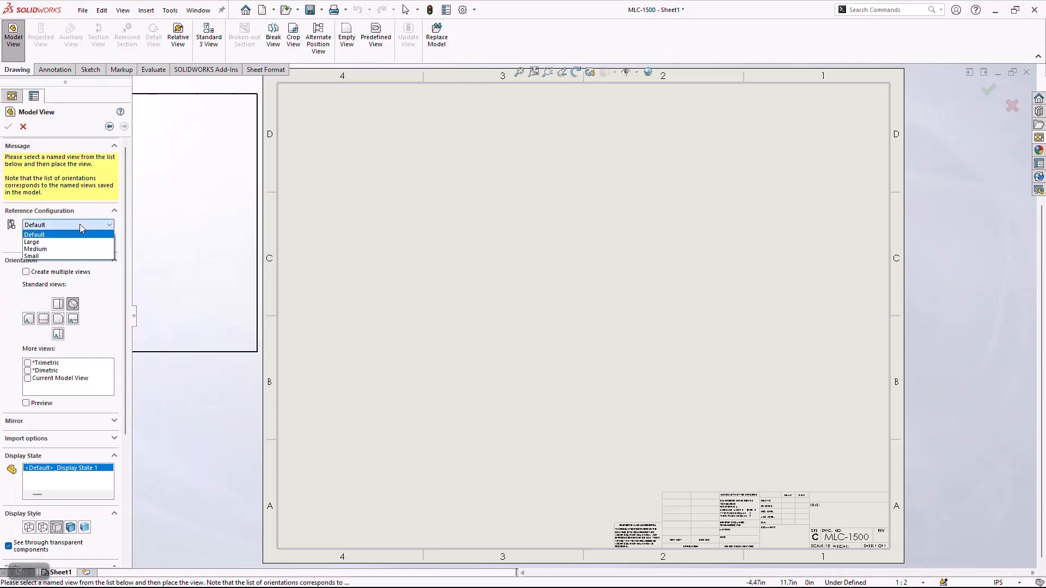
pyautogui.click(51, 239)
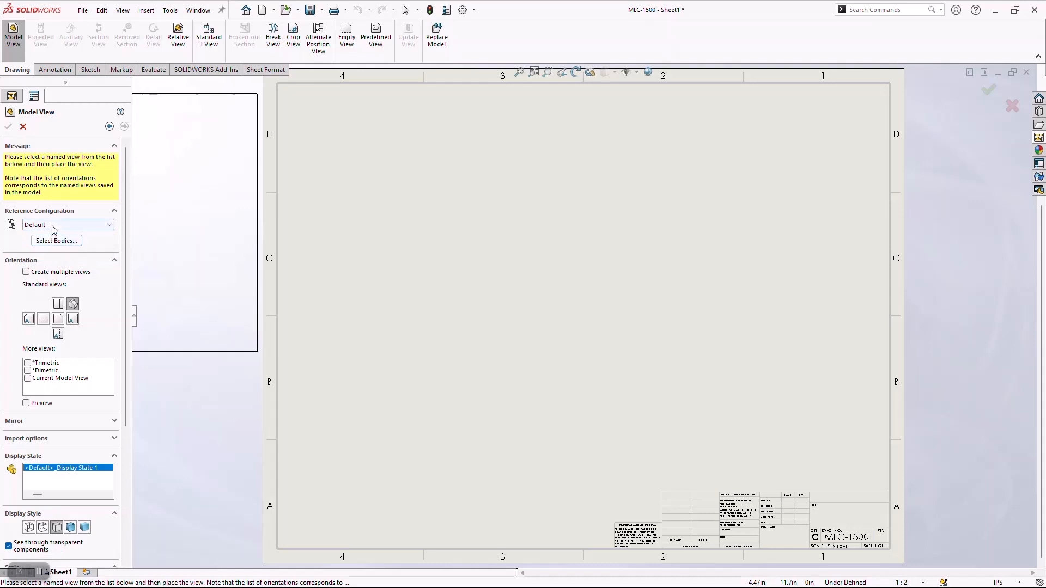
pyautogui.click(26, 271)
pyautogui.click(58, 311)
pyautogui.click(58, 325)
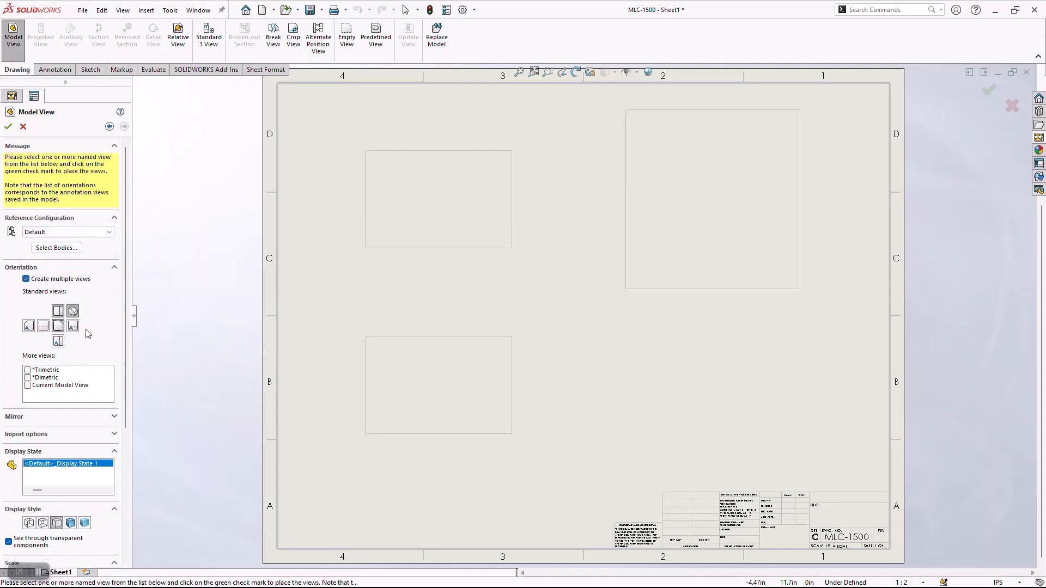
pyautogui.click(73, 326)
pyautogui.click(8, 127)
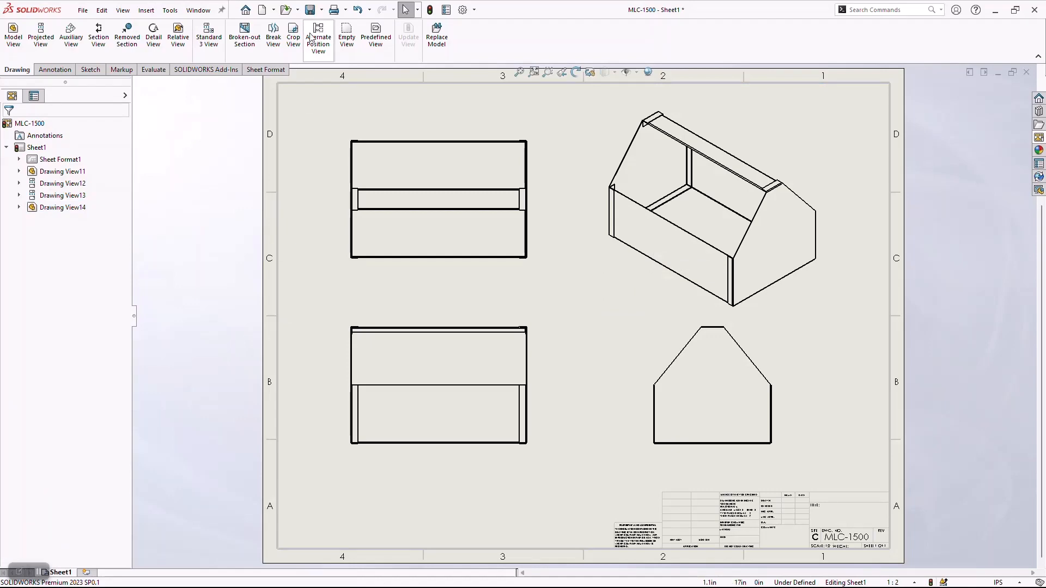
pyautogui.click(310, 10)
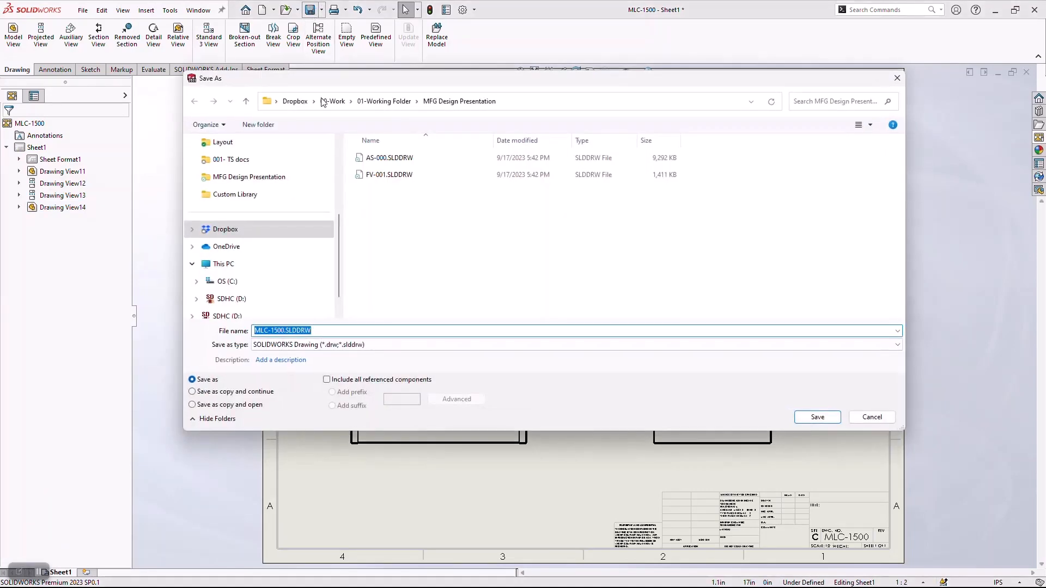
pyautogui.click(817, 417)
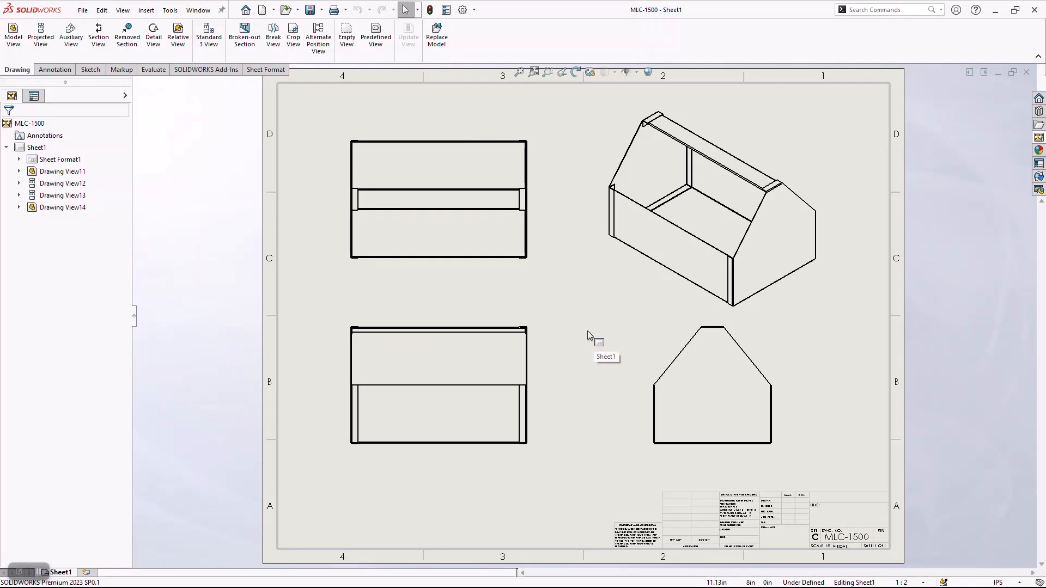
# Add a second sheet and place a flat pattern view of only the Edge-Flange1 tray body in the Default configuration.
pyautogui.click(87, 572)
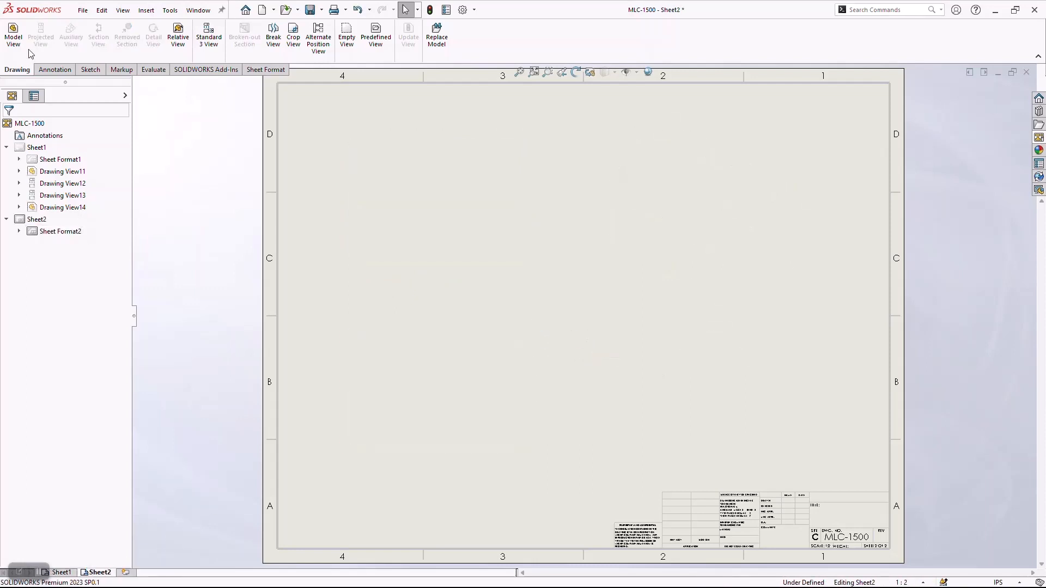
pyautogui.click(16, 36)
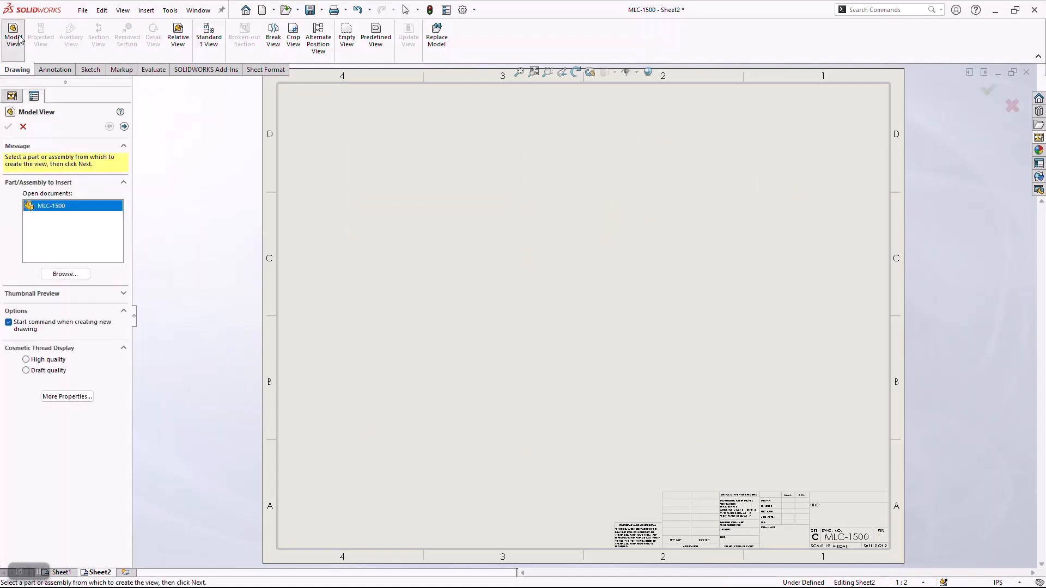
pyautogui.click(124, 126)
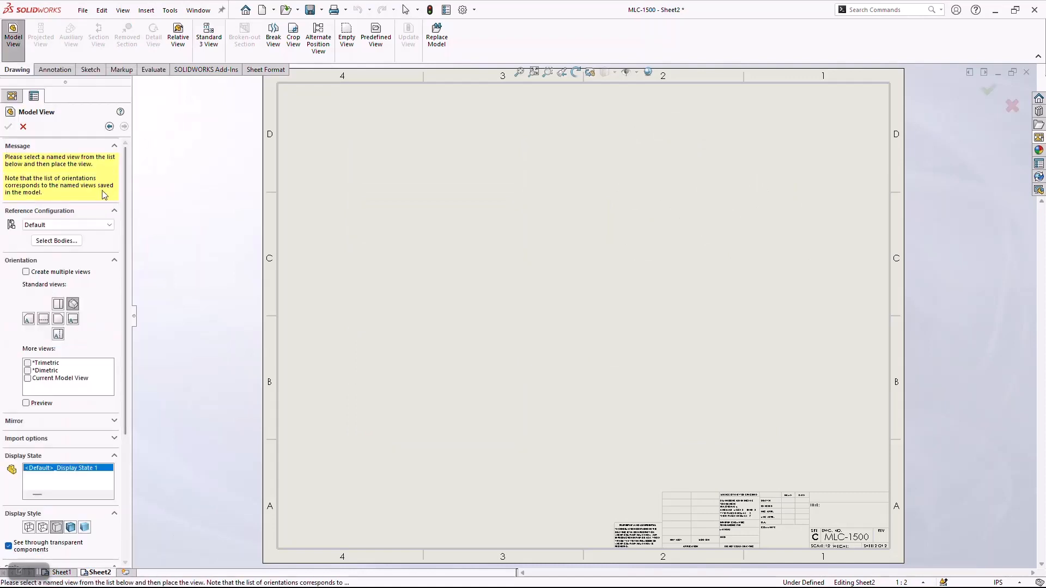
pyautogui.click(97, 225)
pyautogui.click(61, 235)
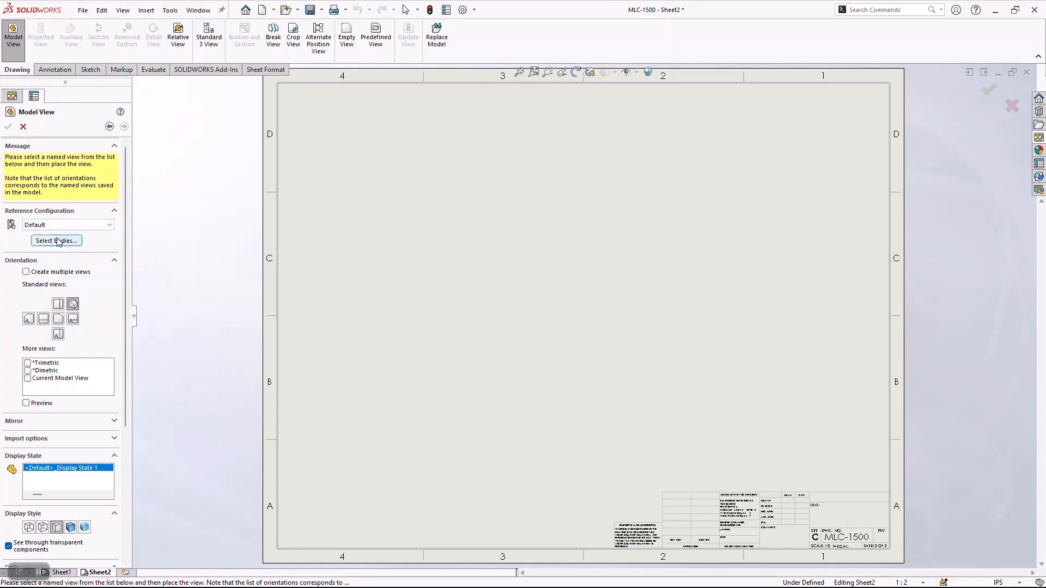
pyautogui.click(58, 241)
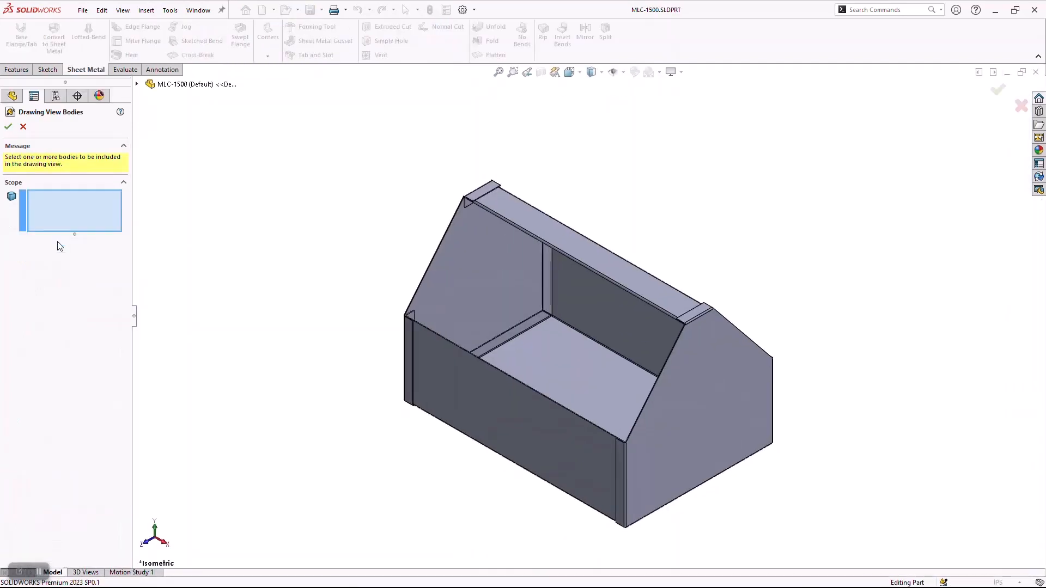
pyautogui.click(562, 384)
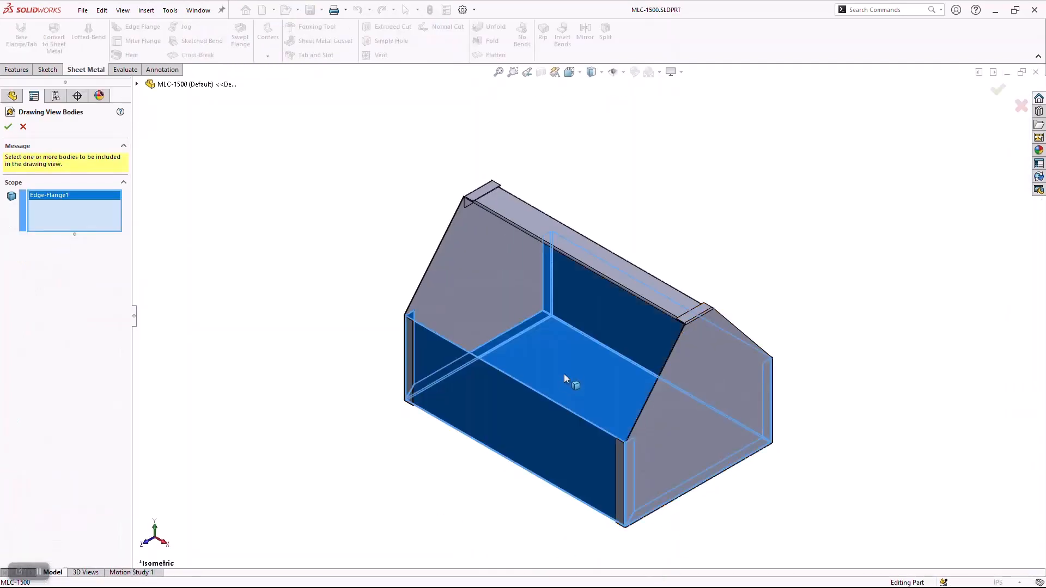
pyautogui.click(8, 127)
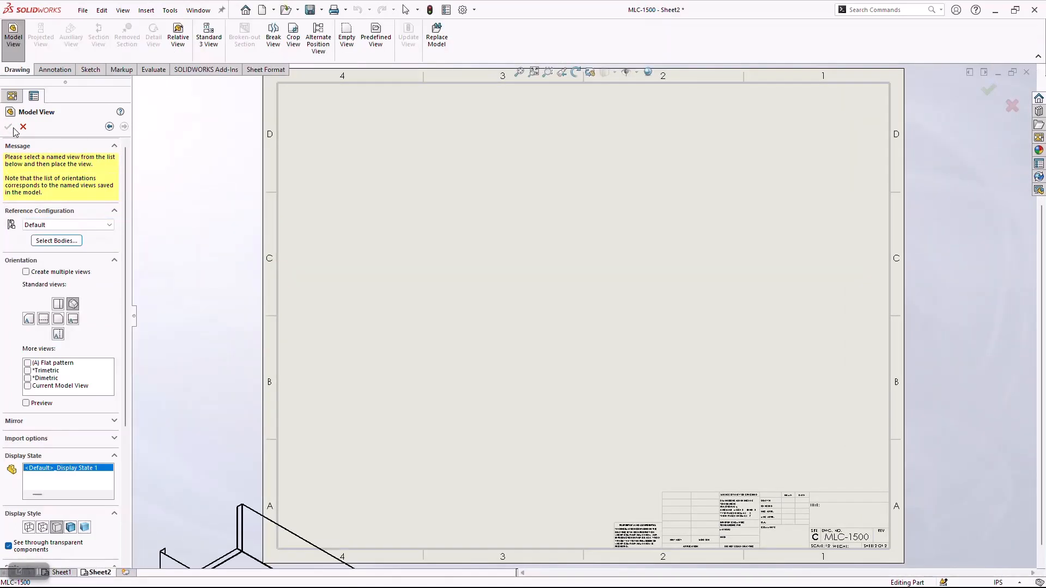
pyautogui.click(27, 363)
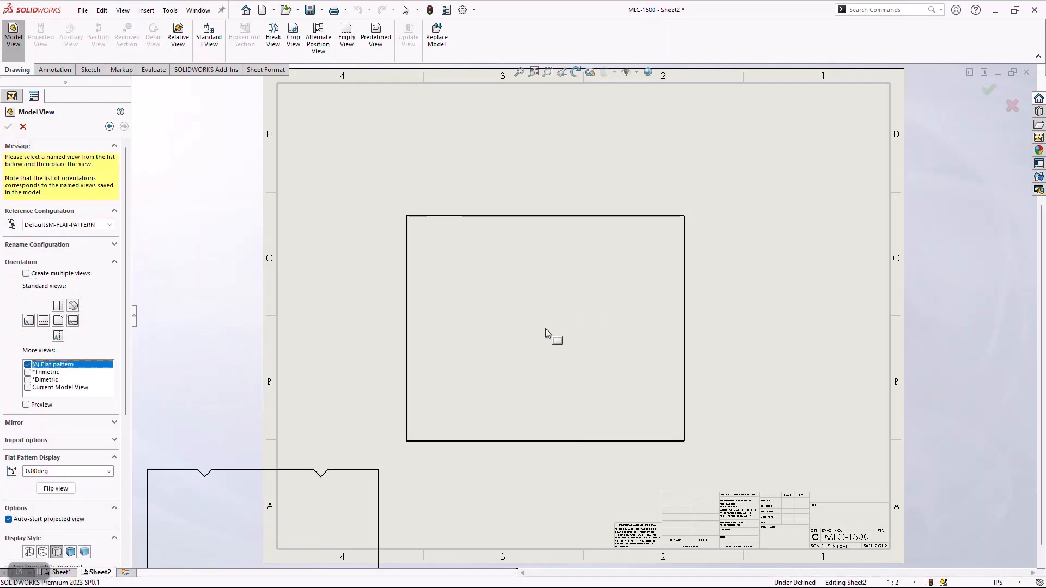
pyautogui.click(531, 301)
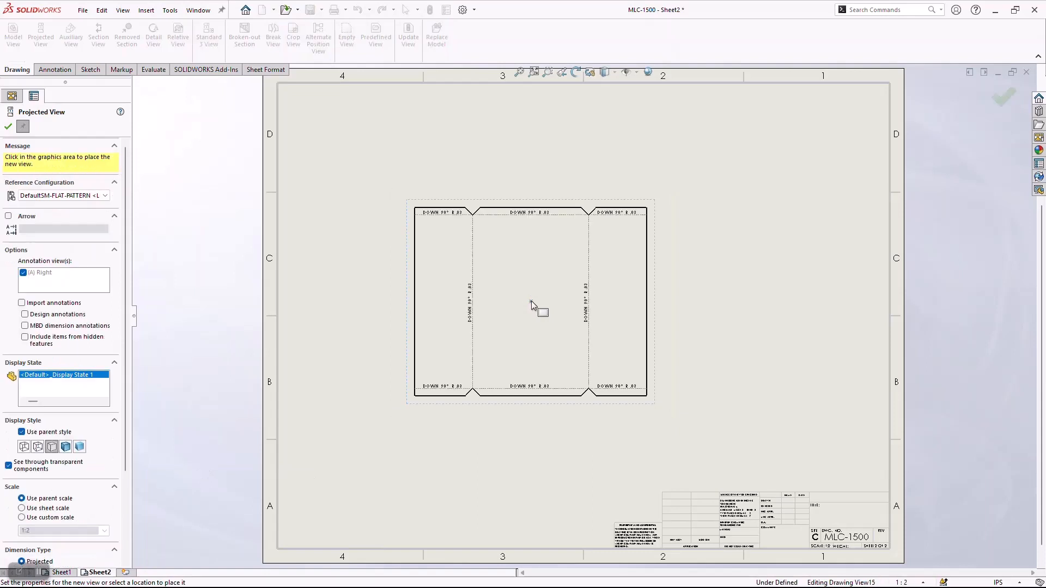
pyautogui.click(7, 126)
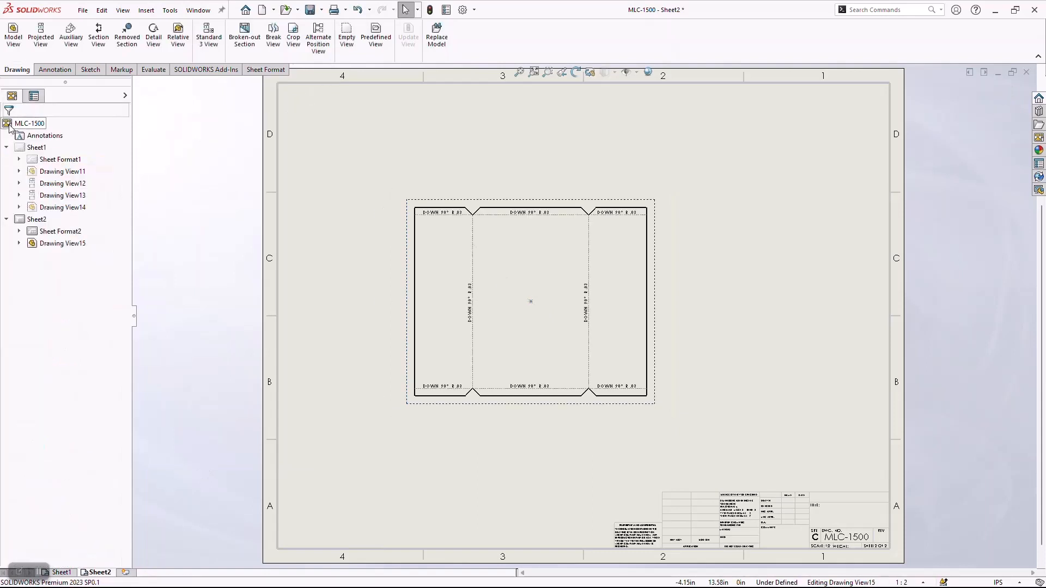
# Add horizontal ordinate dimensions below the flat pattern, from its left edge to both vertical bend lines and the right edge.
pyautogui.click(55, 70)
pyautogui.click(20, 56)
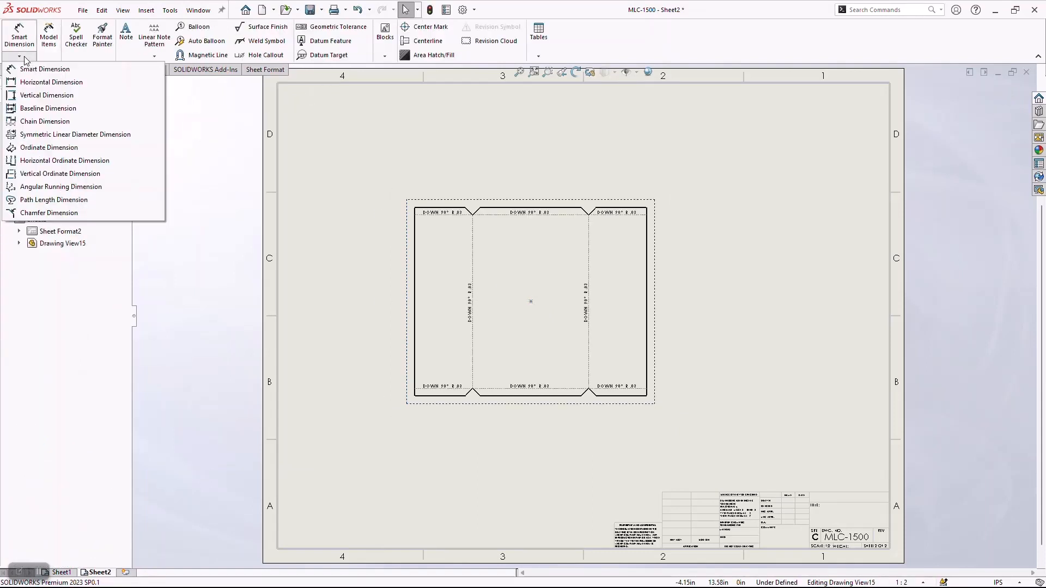
pyautogui.click(49, 147)
pyautogui.click(418, 385)
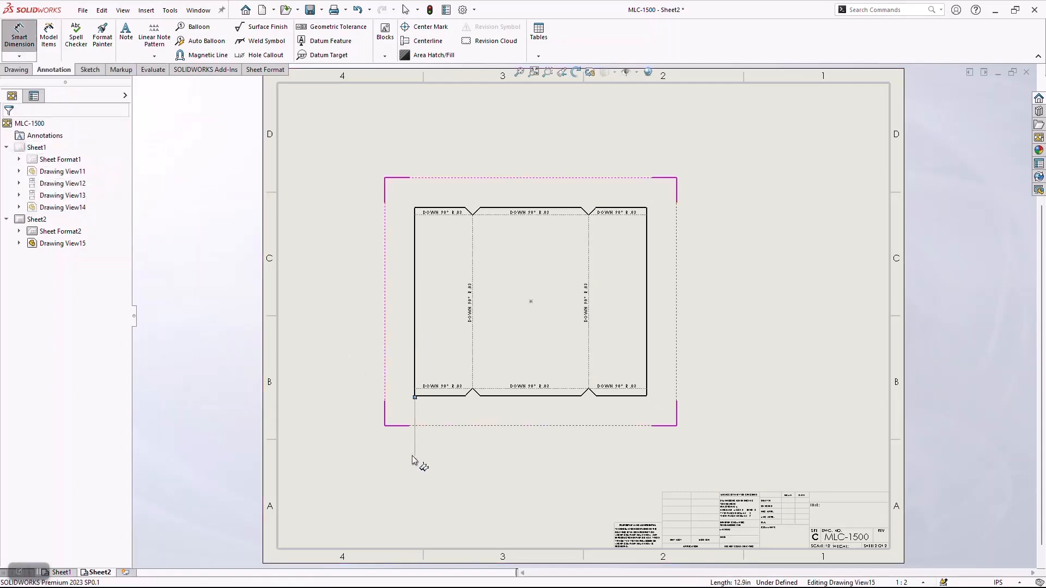
pyautogui.click(419, 456)
pyautogui.click(474, 349)
pyautogui.click(588, 348)
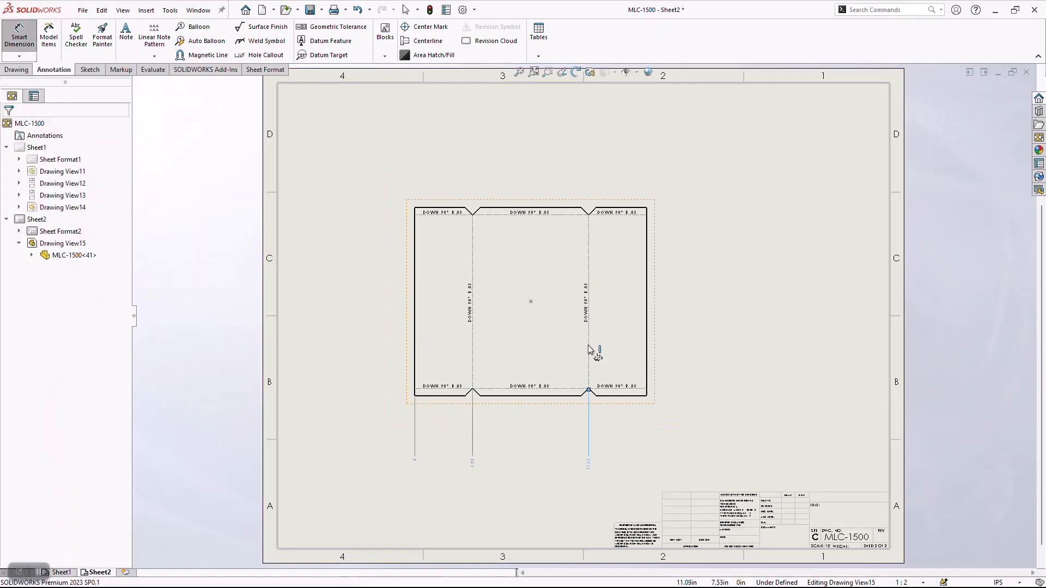
pyautogui.click(647, 350)
pyautogui.press('Escape')
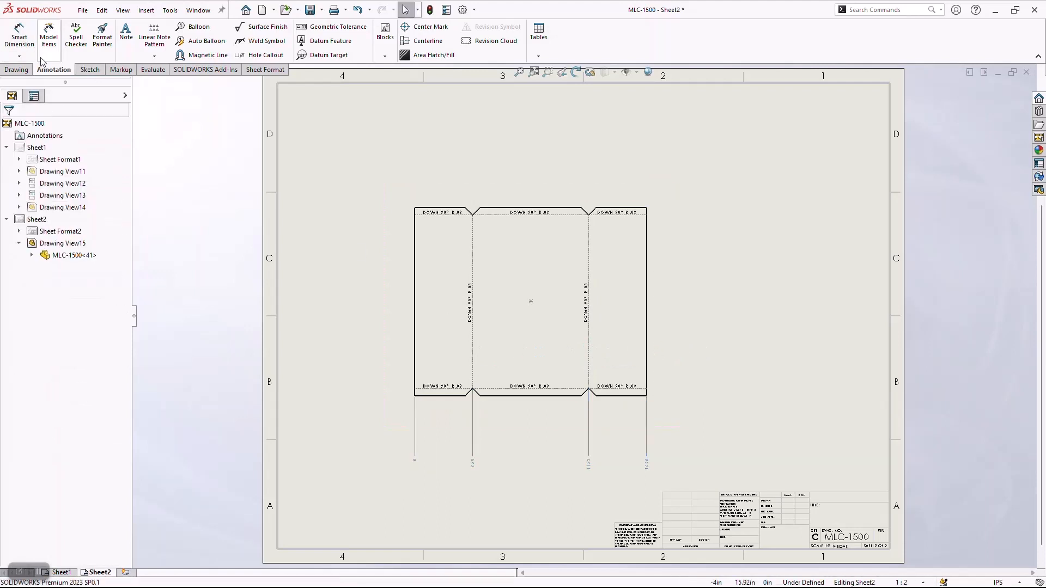
# Add vertical ordinate dimensions beside the flat pattern, from its bottom edge to the lower and upper bend lines and the top edge.
pyautogui.click(19, 56)
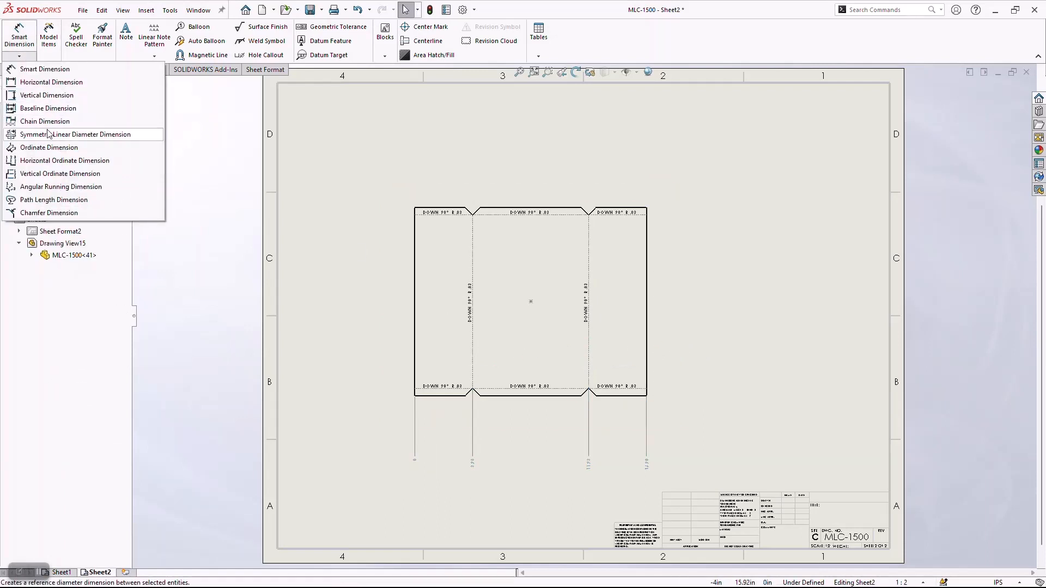
pyautogui.click(49, 148)
pyautogui.click(436, 402)
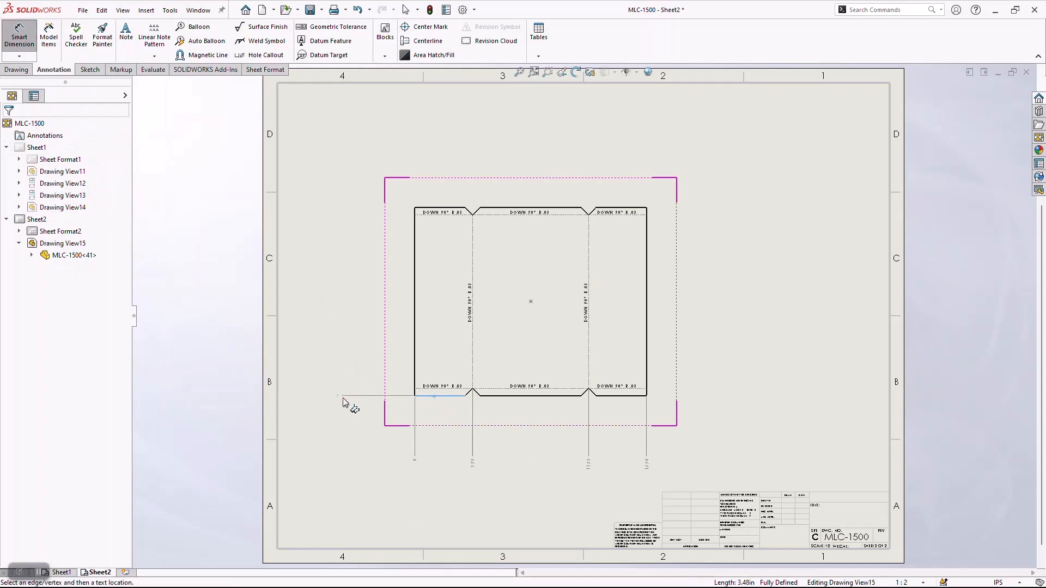
pyautogui.click(344, 397)
pyautogui.click(455, 208)
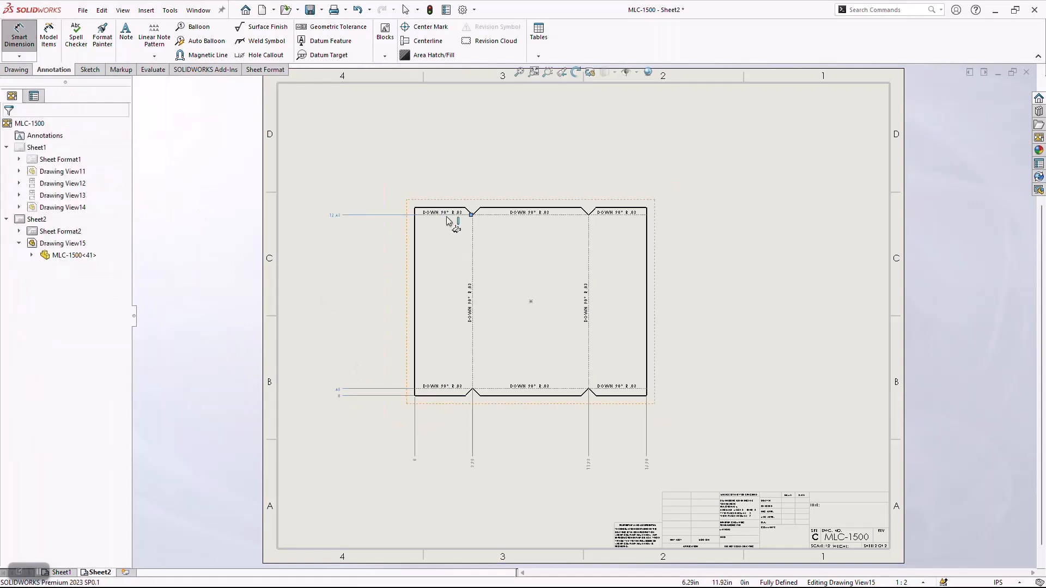
pyautogui.click(455, 209)
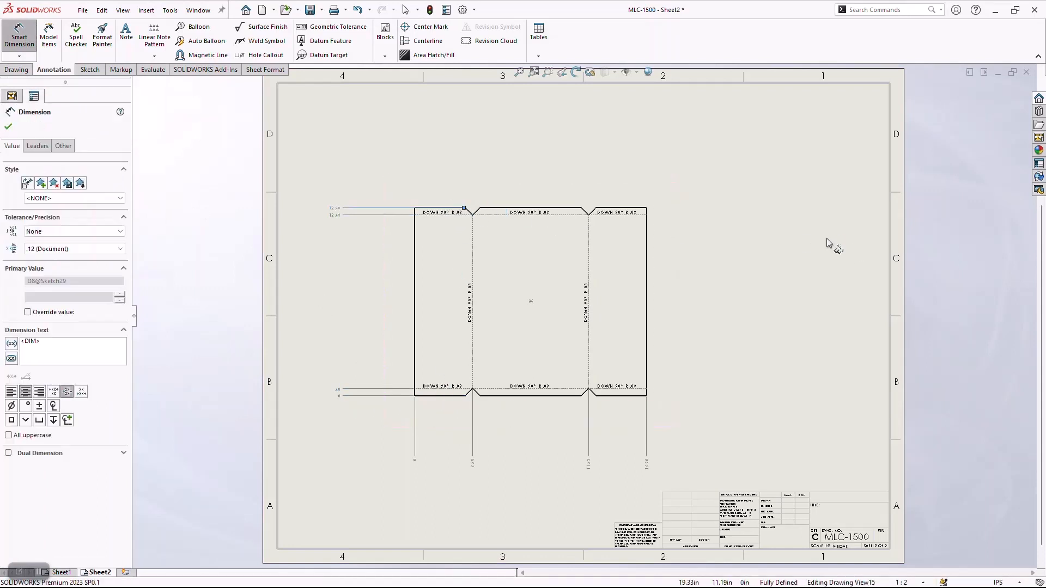
pyautogui.press('Escape')
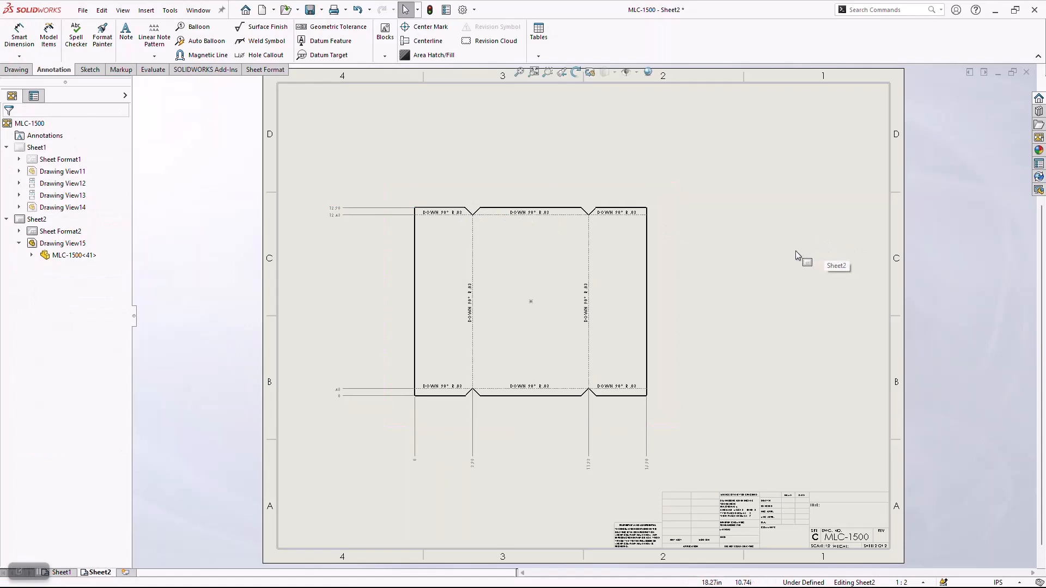
# Move the flat pattern view lower and slightly right on the sheet, and place a projected view above it.
pyautogui.moveTo(659, 275); pyautogui.dragTo(686, 315)
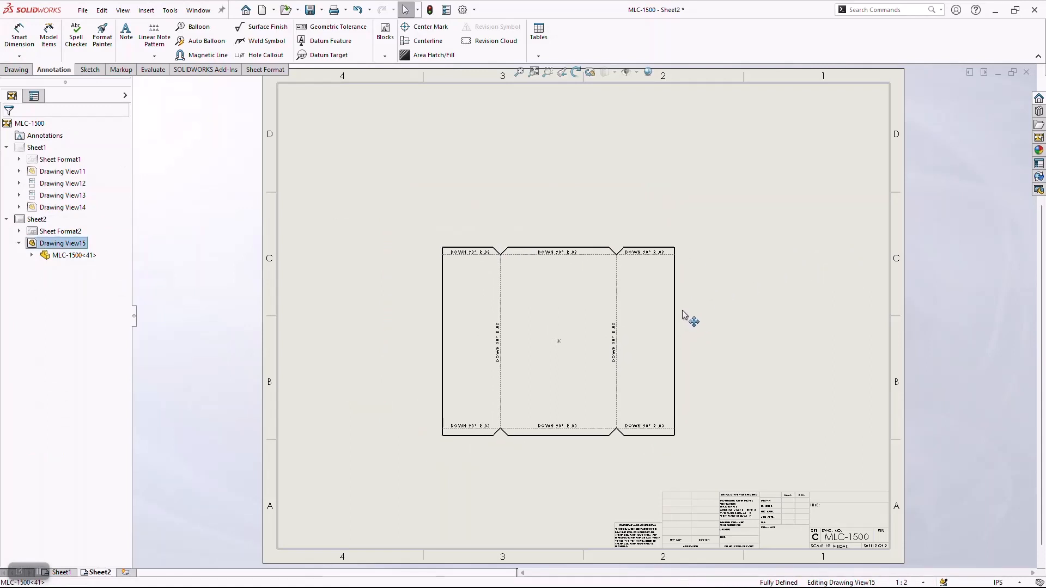
pyautogui.press('Escape')
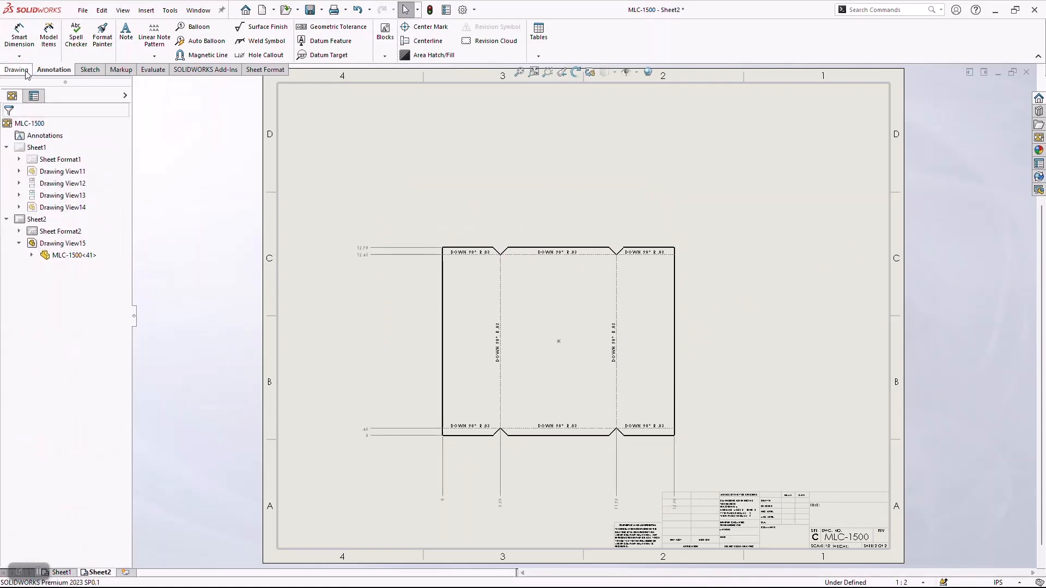
pyautogui.click(17, 69)
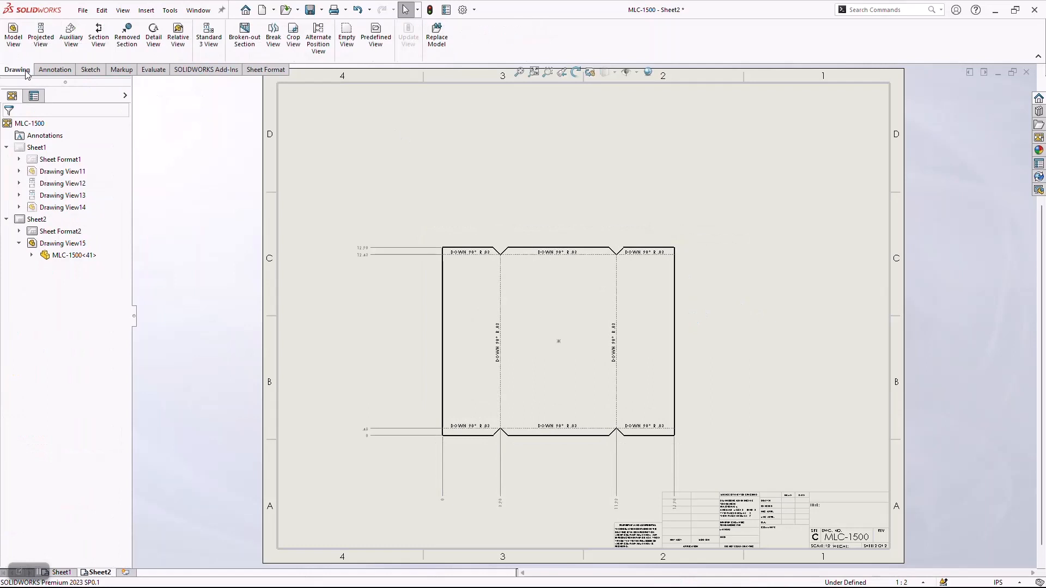
pyautogui.click(41, 36)
pyautogui.click(577, 172)
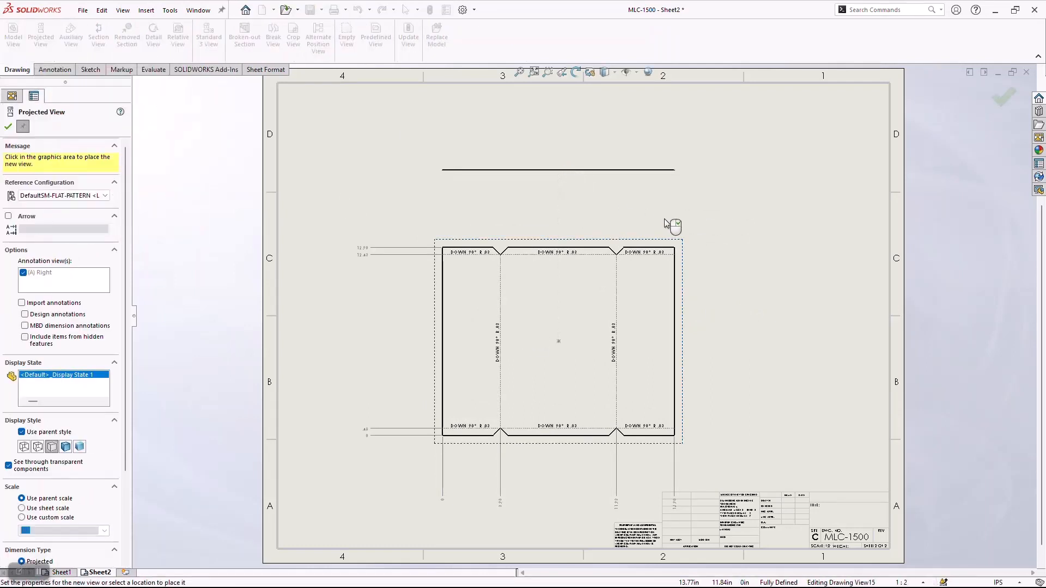
# Set the reference configuration of the projected view above the flat pattern to Default for a folded tray view.
pyautogui.click(529, 177)
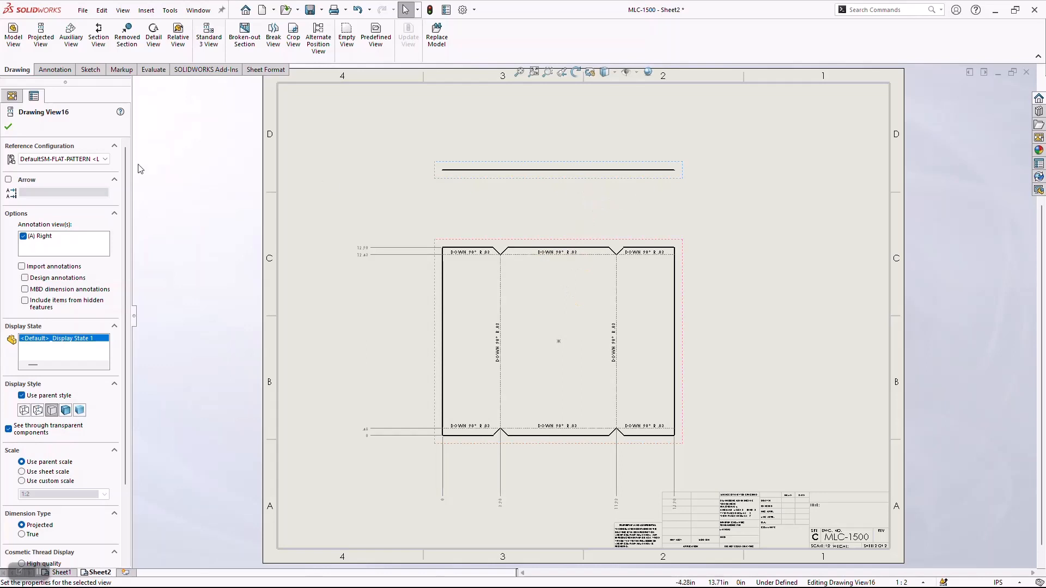
pyautogui.click(65, 159)
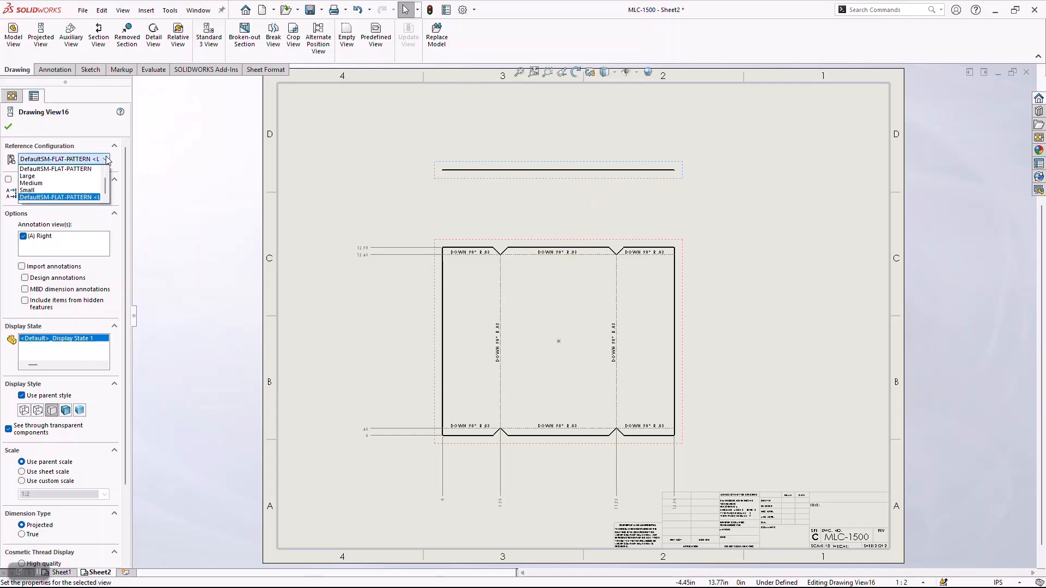
pyautogui.click(42, 172)
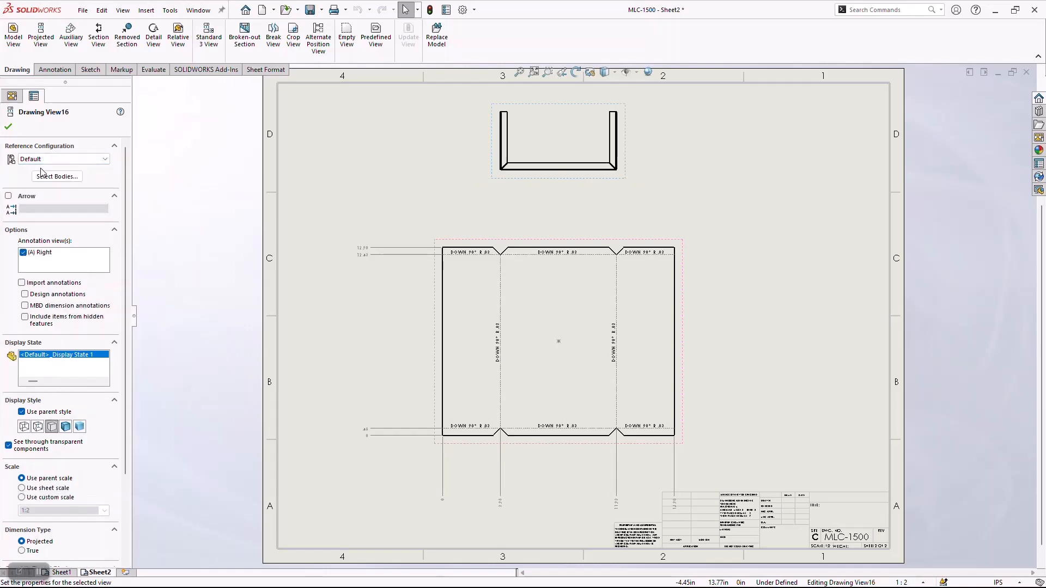
pyautogui.click(8, 126)
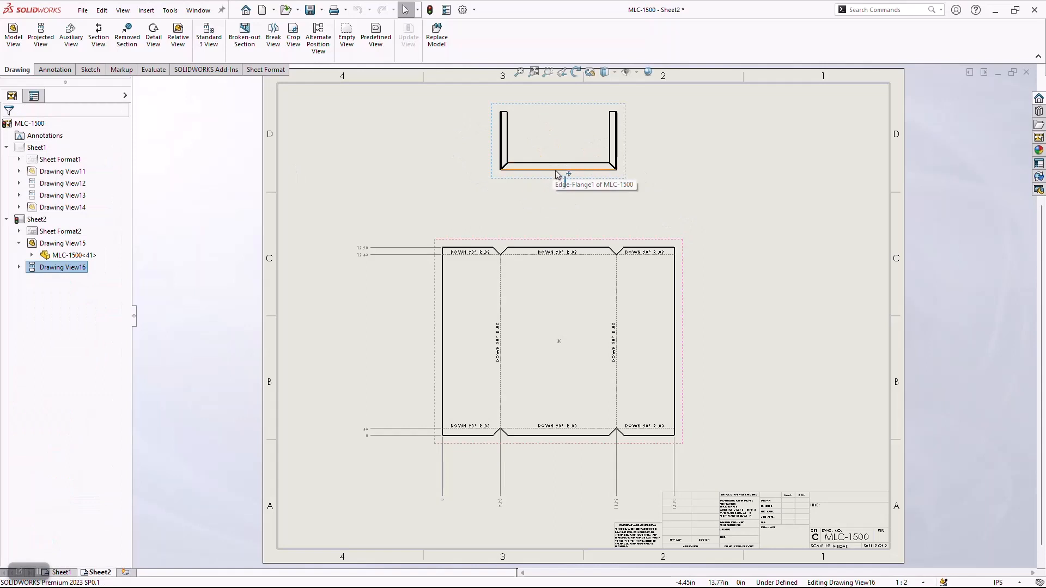
# Dimension the overall width of the folded tray view between its outer vertical edges, placing the dimension below the view.
pyautogui.click(54, 70)
pyautogui.click(19, 34)
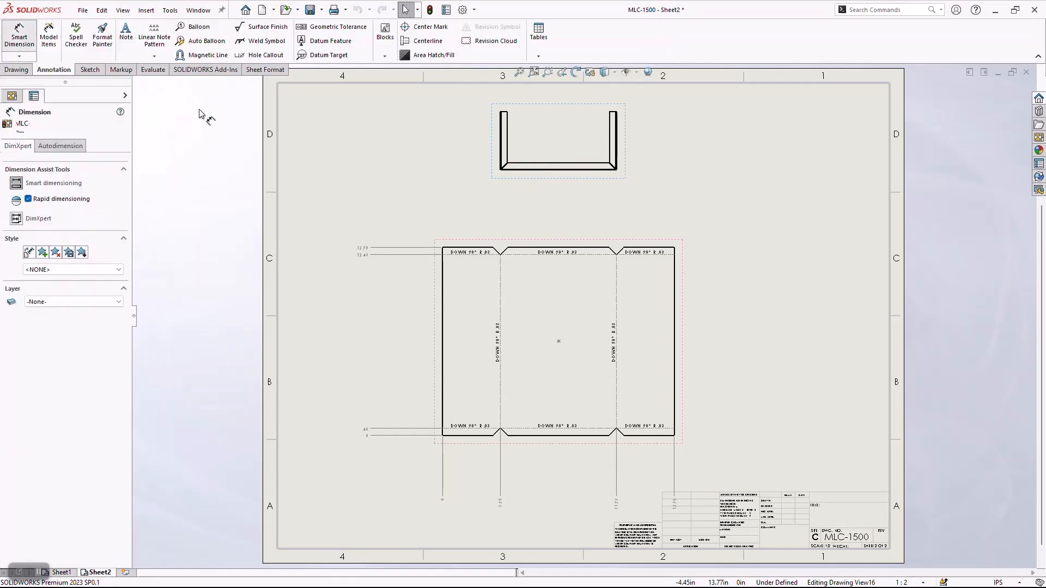
pyautogui.scroll(-3, 536, 118)
pyautogui.scroll(2, 506, 159)
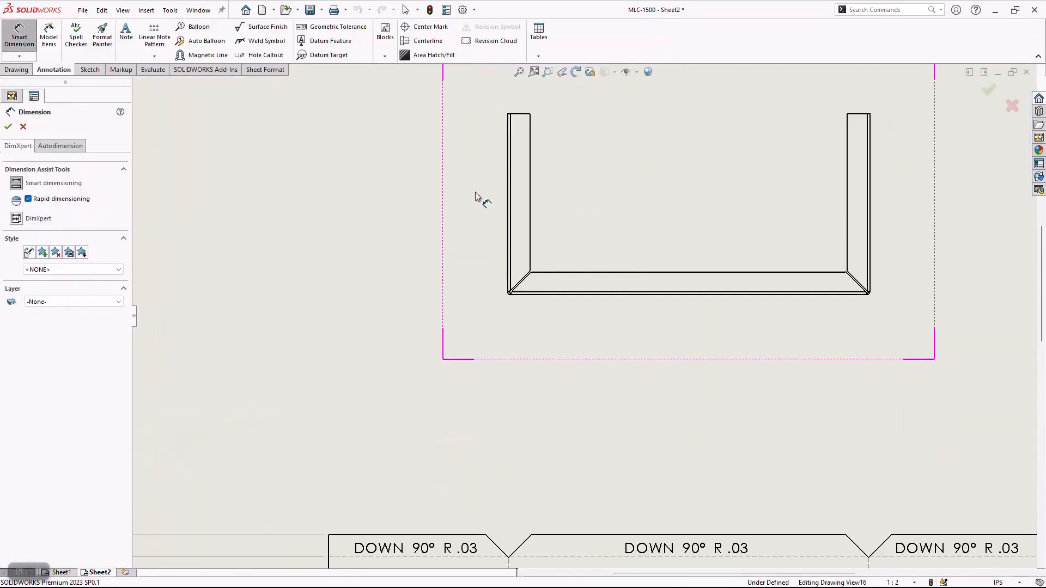
pyautogui.click(509, 182)
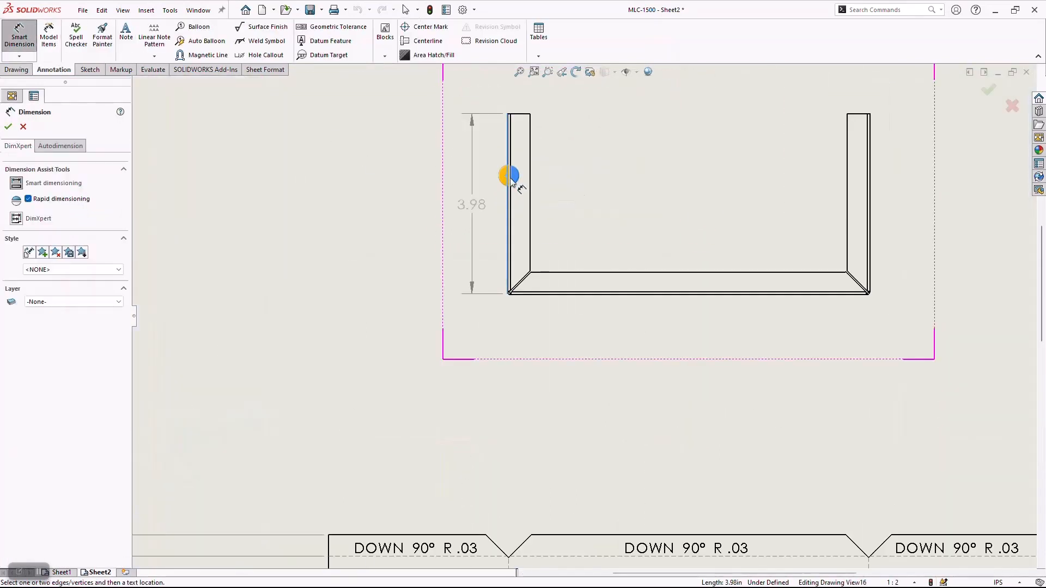
pyautogui.click(870, 187)
pyautogui.click(742, 388)
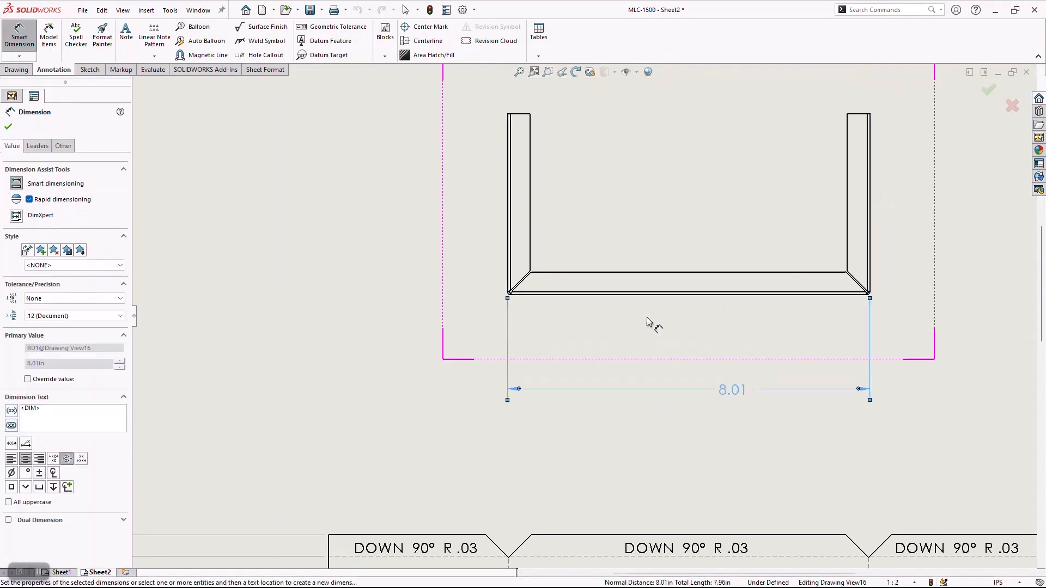
# Dimension the overall height of the folded tray view from its bottom edge to its top edge, placed on its left.
pyautogui.click(626, 295)
pyautogui.click(515, 114)
pyautogui.click(415, 231)
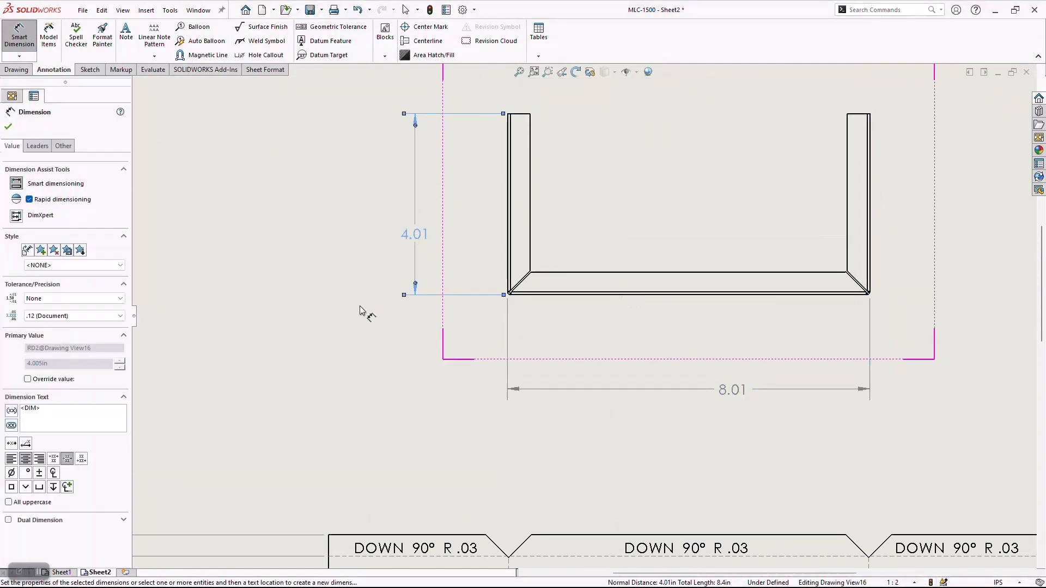
pyautogui.press('Escape')
pyautogui.press('f')
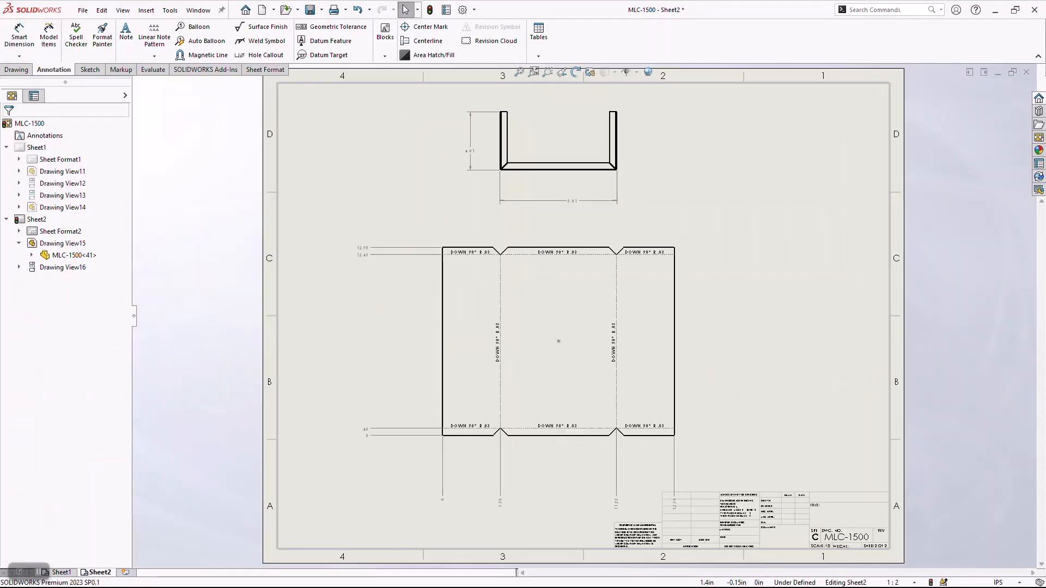
# Add a third sheet and place a flat pattern model view of only the toolbox's front-right end panel body, left of centre.
pyautogui.click(123, 574)
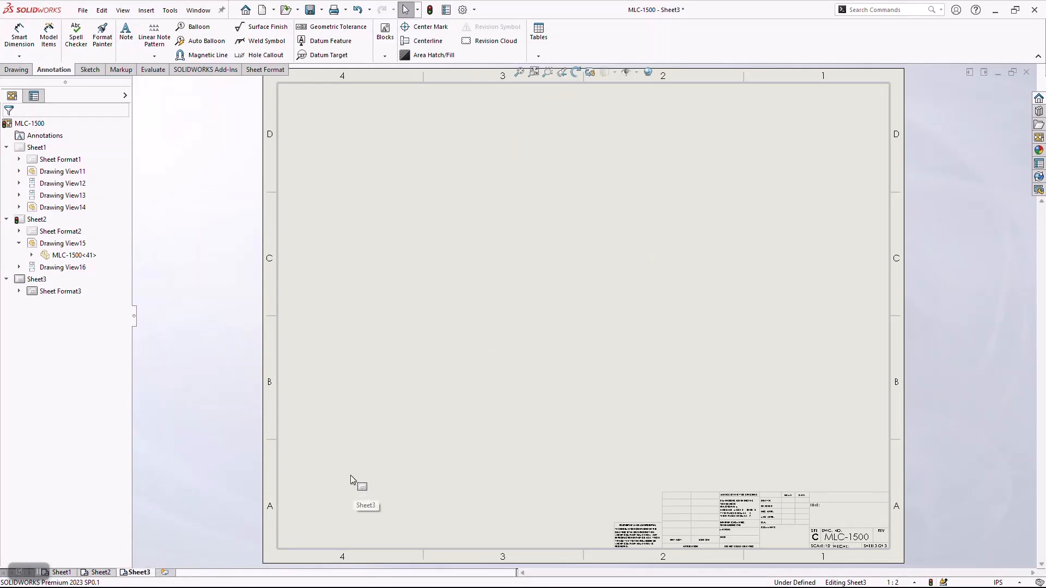
pyautogui.click(6, 69)
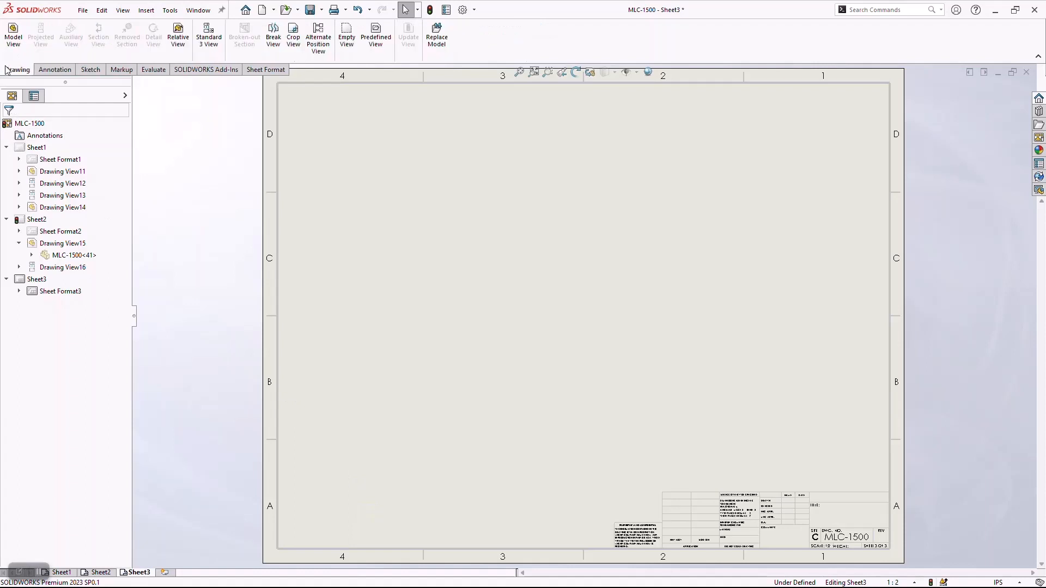
pyautogui.click(12, 36)
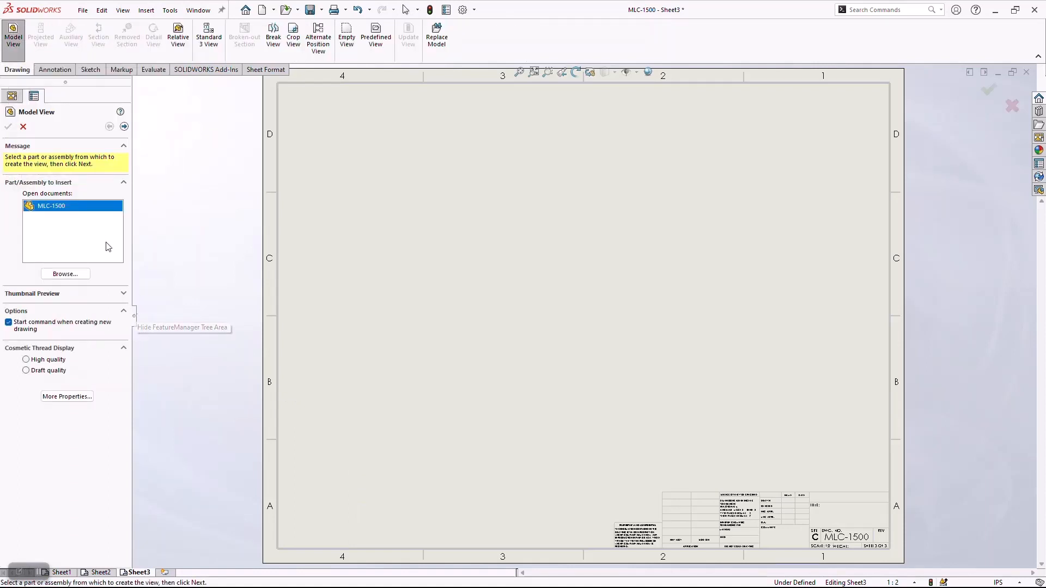
pyautogui.click(123, 127)
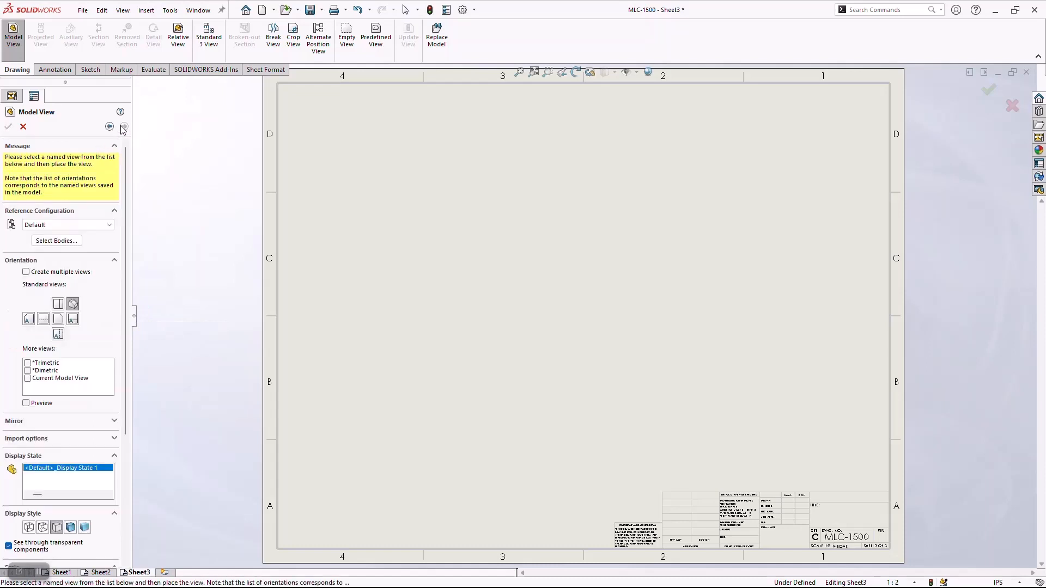
pyautogui.click(66, 241)
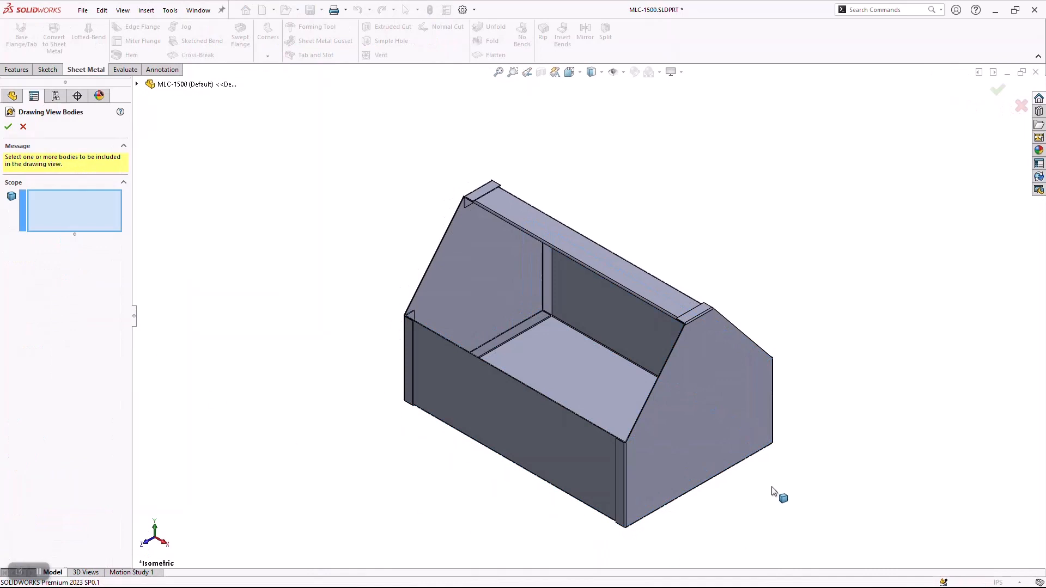
pyautogui.click(716, 416)
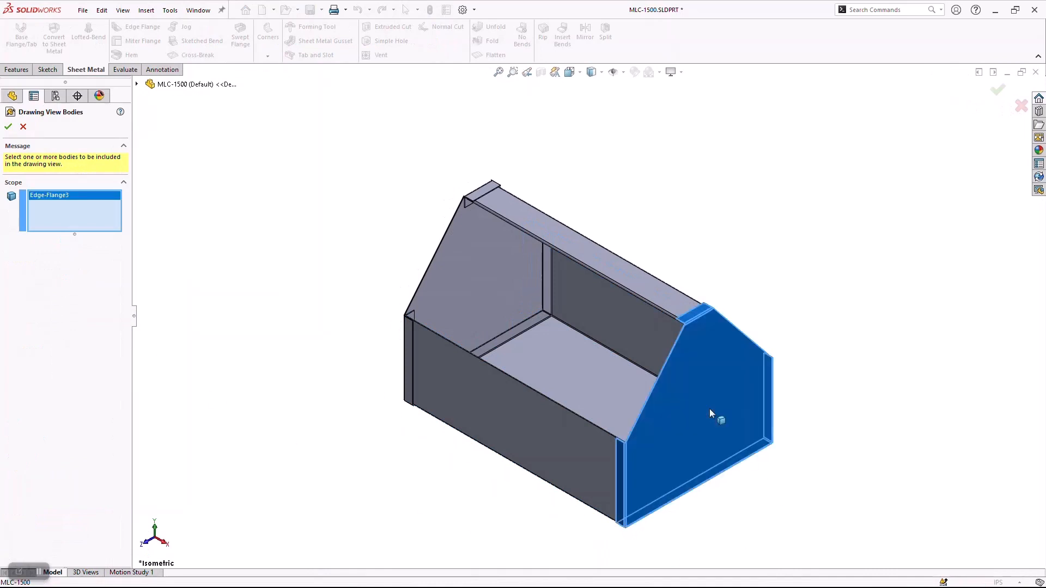
pyautogui.click(8, 128)
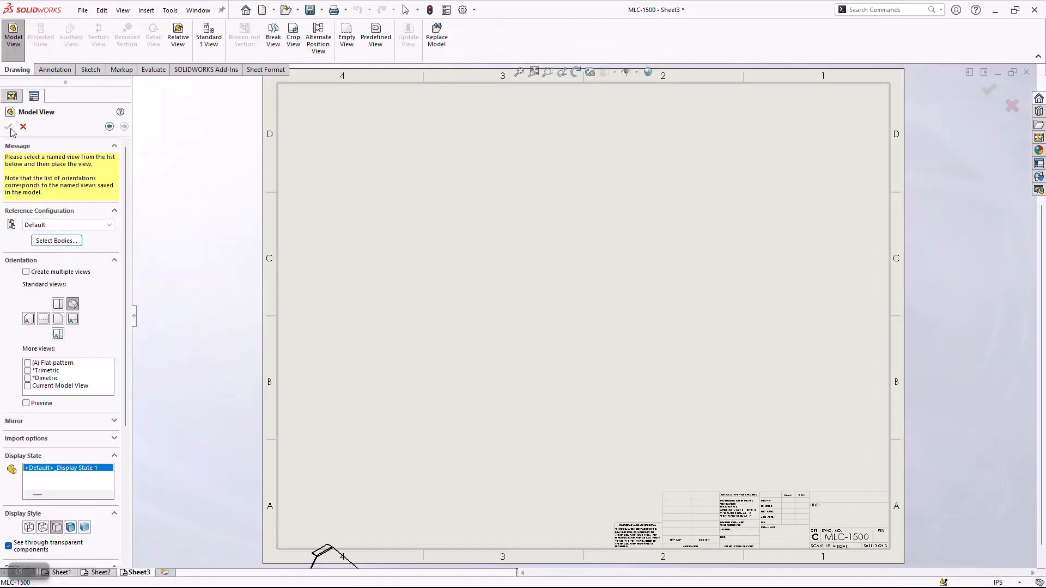
pyautogui.click(29, 364)
pyautogui.click(511, 337)
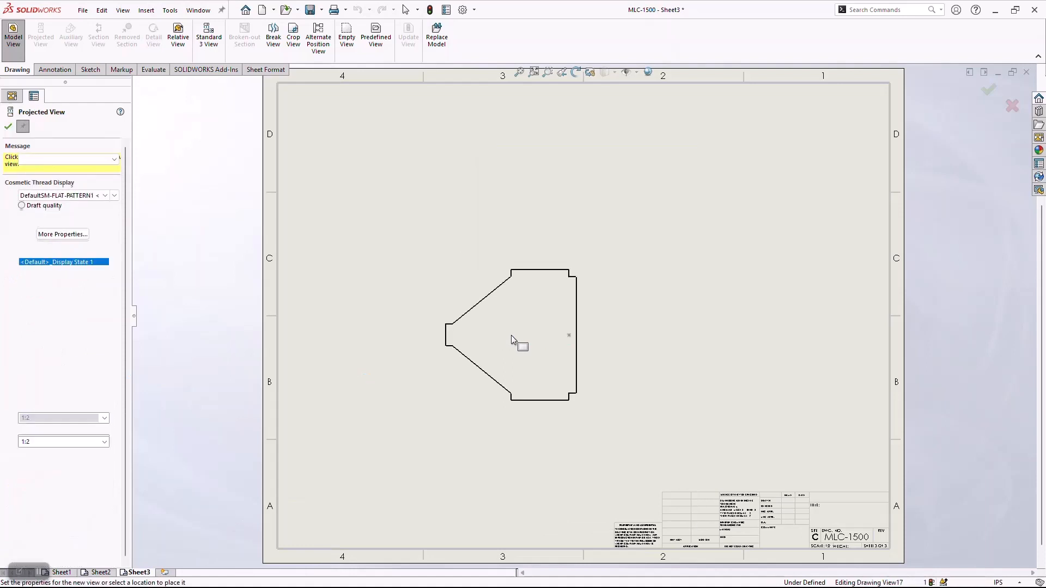
pyautogui.press('Escape')
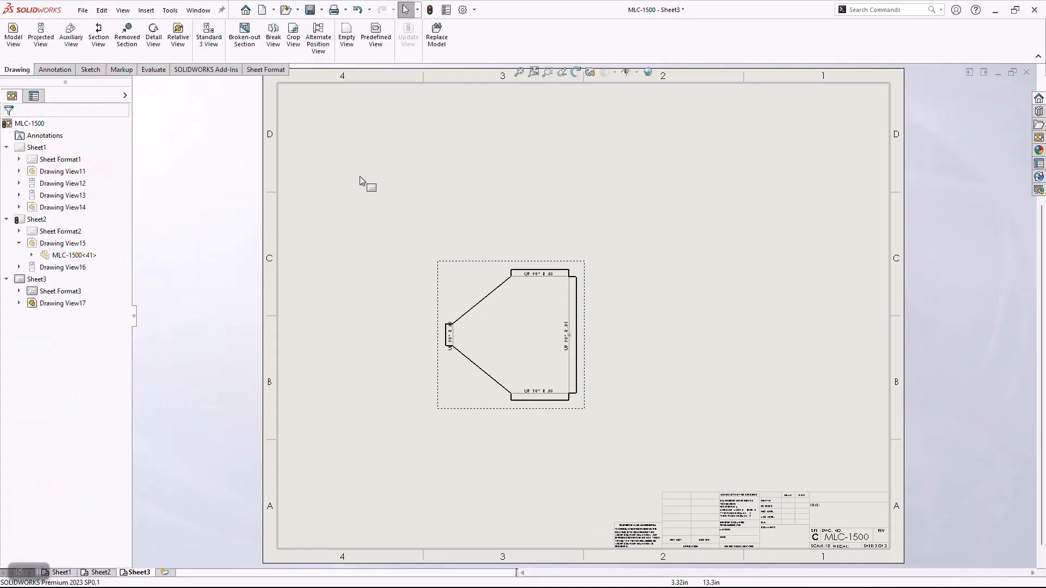
# Rotate the end panel's flat pattern view to -90 degrees so its narrow tab points up.
pyautogui.click(576, 74)
pyautogui.moveTo(572, 287)
pyautogui.mouseDown()
pyautogui.moveTo(570, 362)
pyautogui.moveTo(494, 389)
pyautogui.moveTo(504, 390)
pyautogui.mouseUp()
pyautogui.click(184, 46)
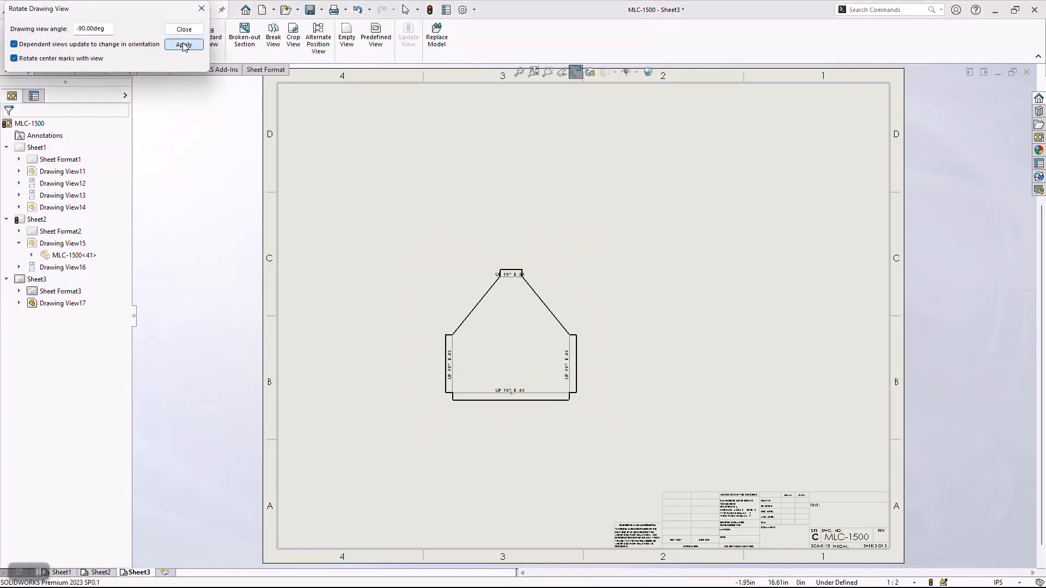
pyautogui.click(184, 29)
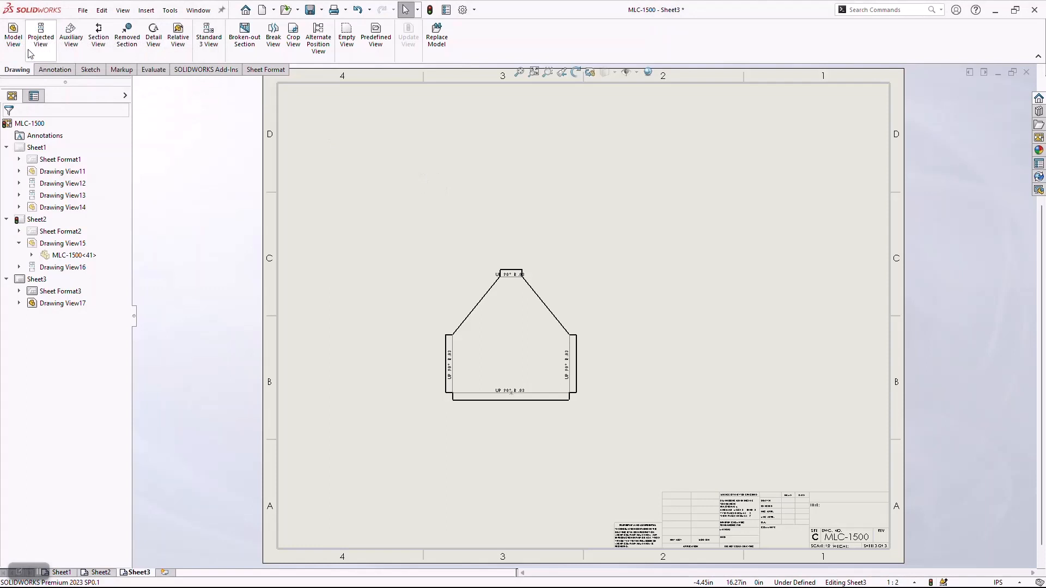
pyautogui.click(13, 35)
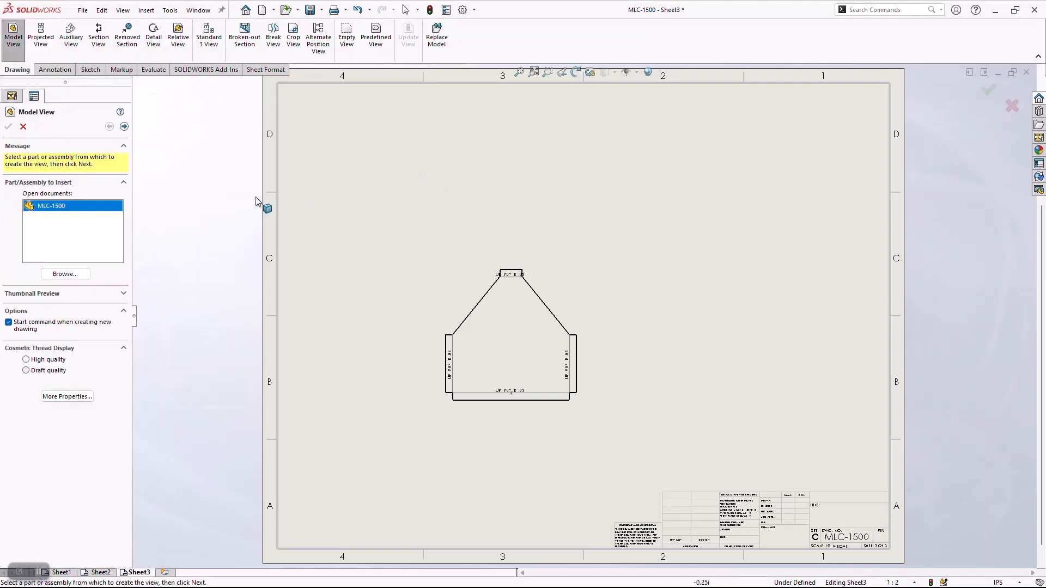
pyautogui.click(124, 126)
pyautogui.click(56, 240)
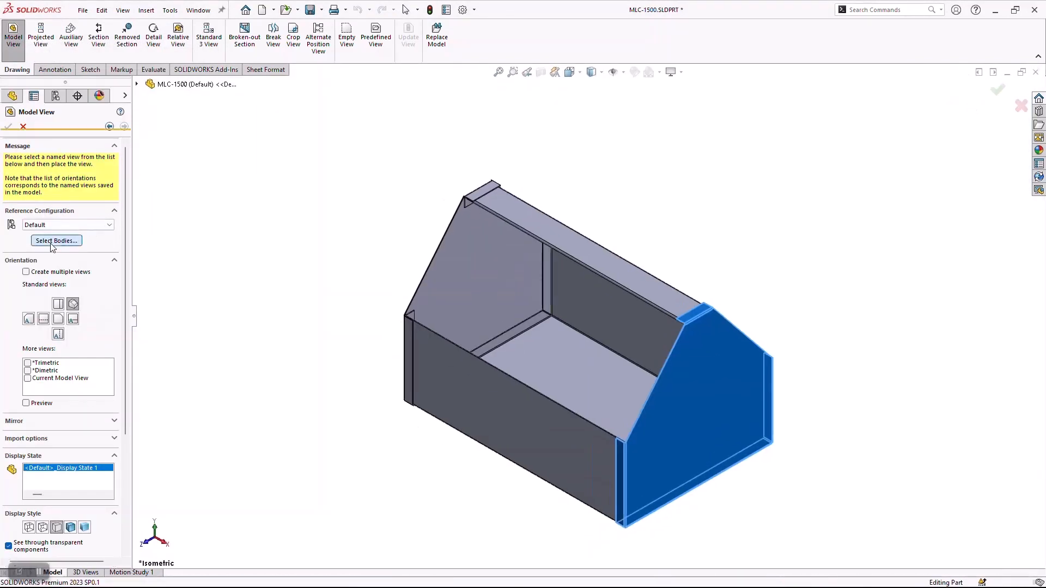
pyautogui.click(596, 265)
pyautogui.click(8, 126)
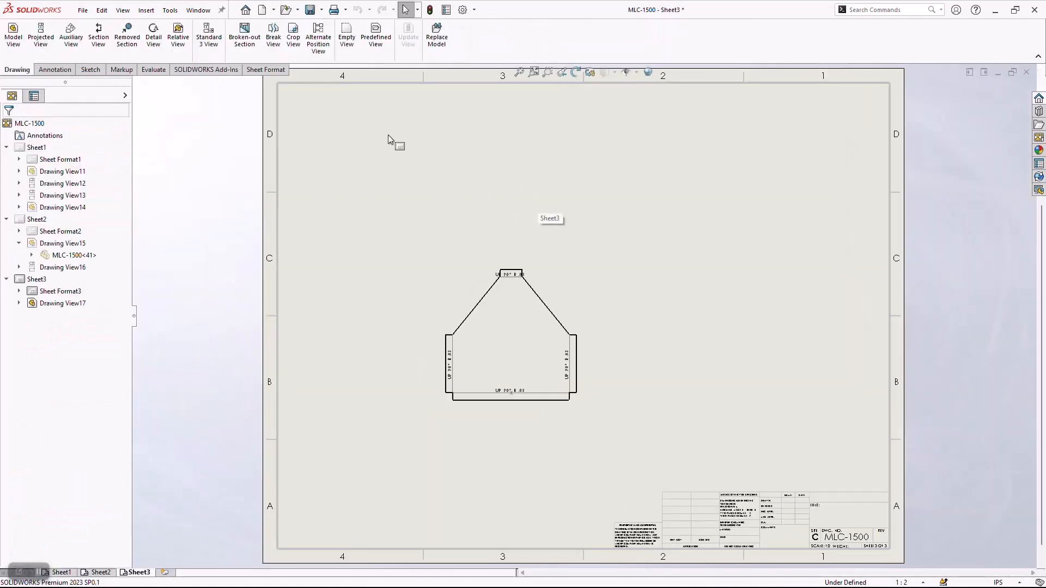
# Place a flat pattern model view of only the top handle body on the sheet, right of the end panel view.
pyautogui.click(13, 34)
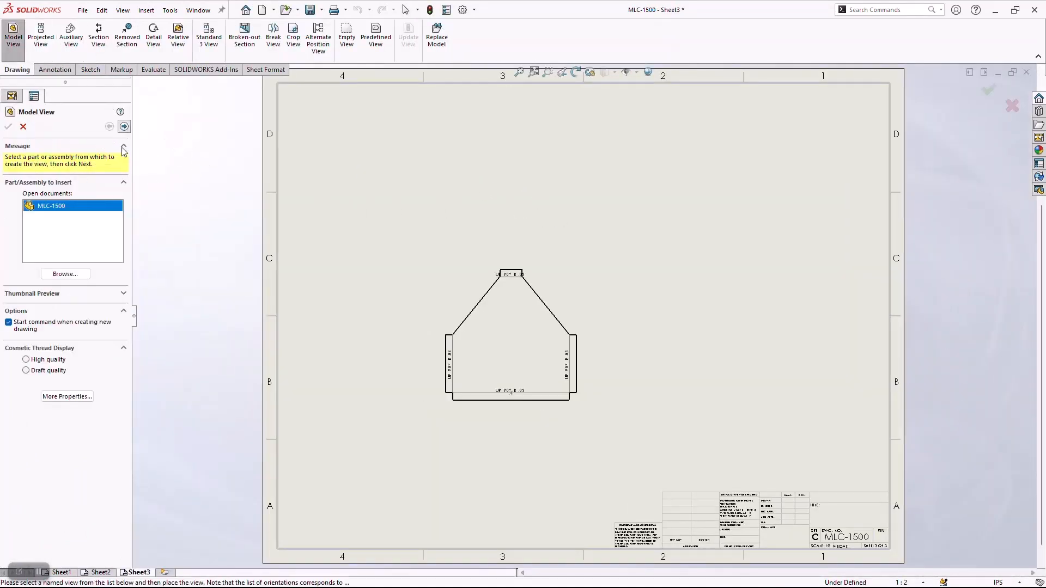
pyautogui.click(125, 127)
pyautogui.click(57, 241)
pyautogui.click(537, 238)
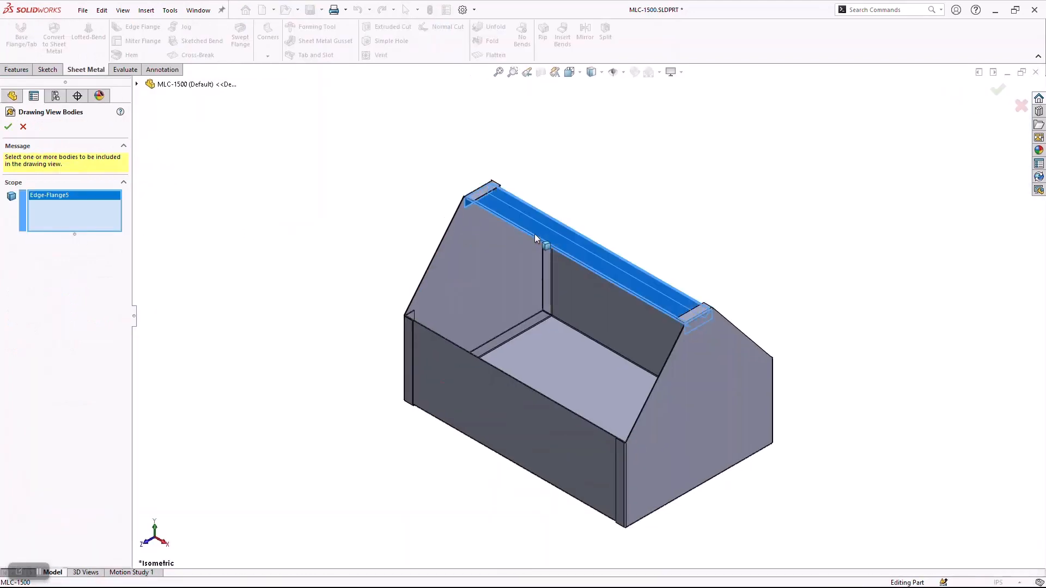
pyautogui.click(8, 126)
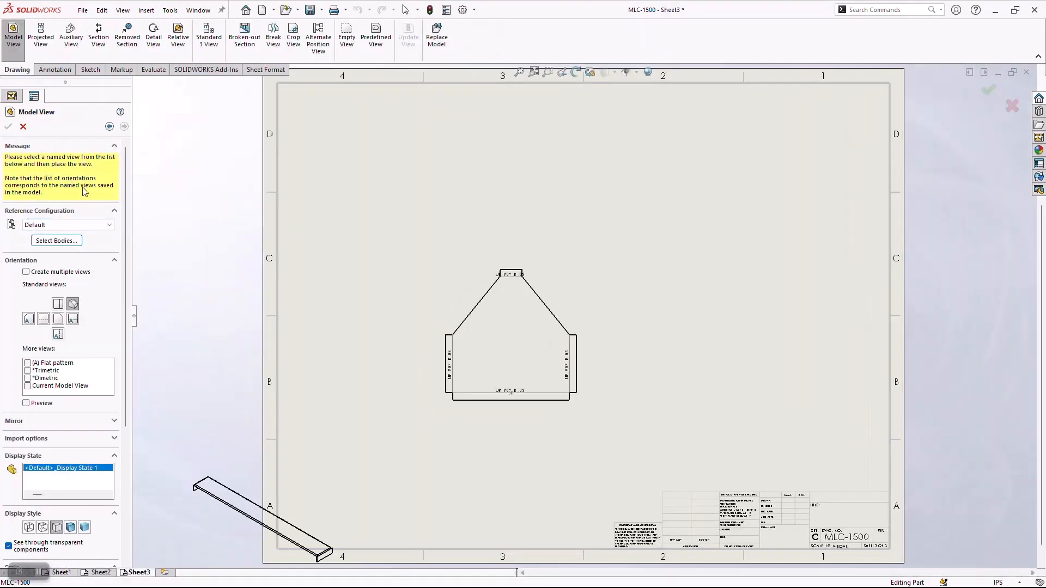
pyautogui.click(27, 362)
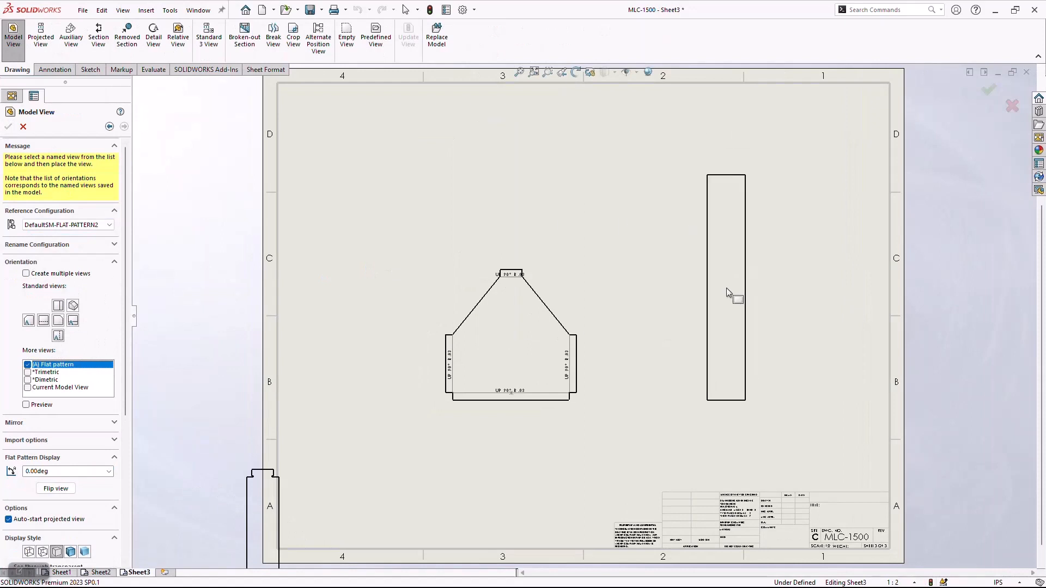
pyautogui.click(725, 288)
pyautogui.press('Escape')
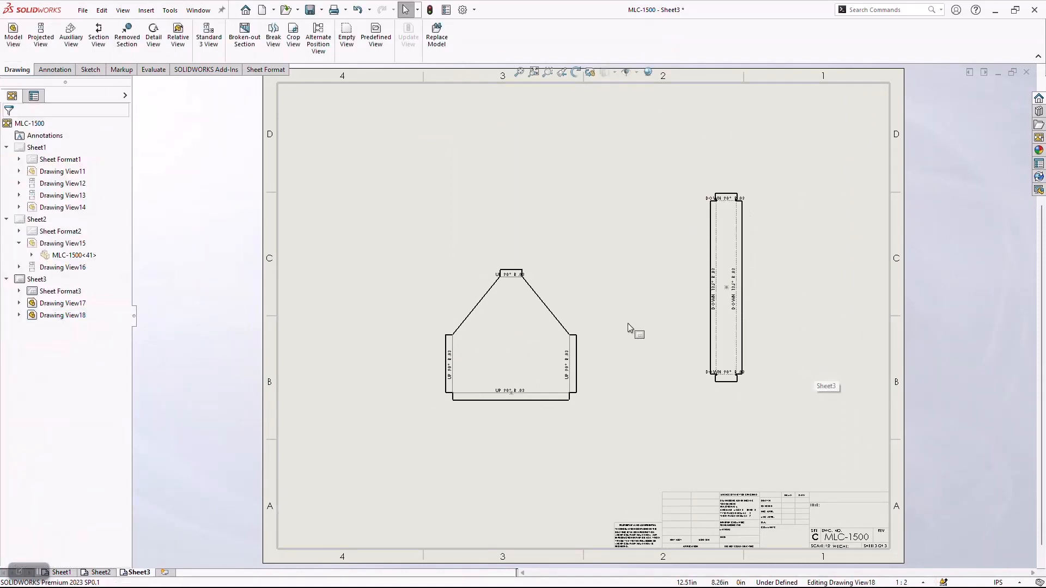
# Move the end panel view up slightly and add vertical ordinate dimensions from its bottom edge to both horizontal bend lines and the top edge.
pyautogui.moveTo(585, 283); pyautogui.dragTo(584, 238)
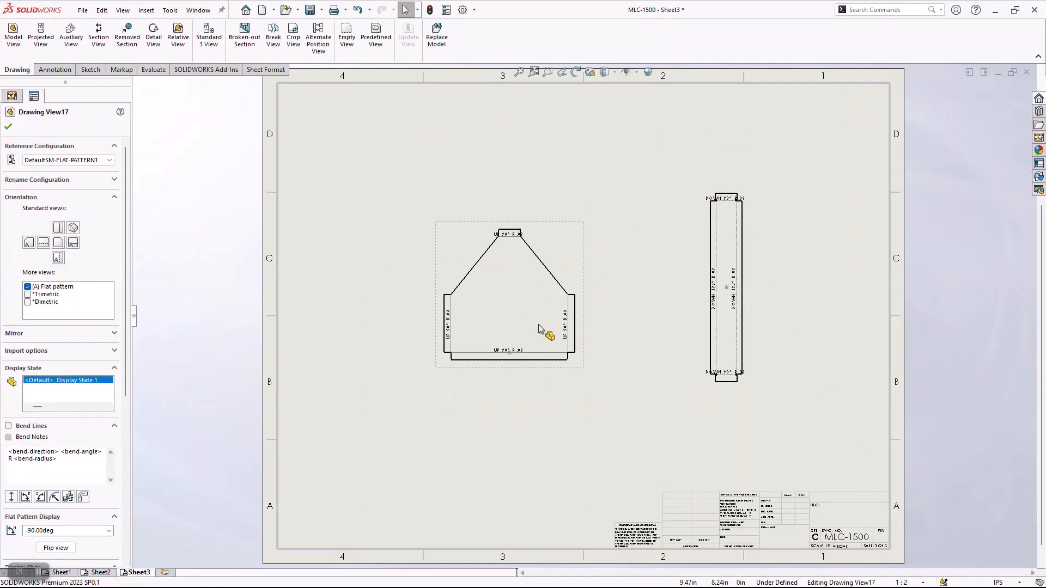
pyautogui.click(239, 182)
pyautogui.click(54, 69)
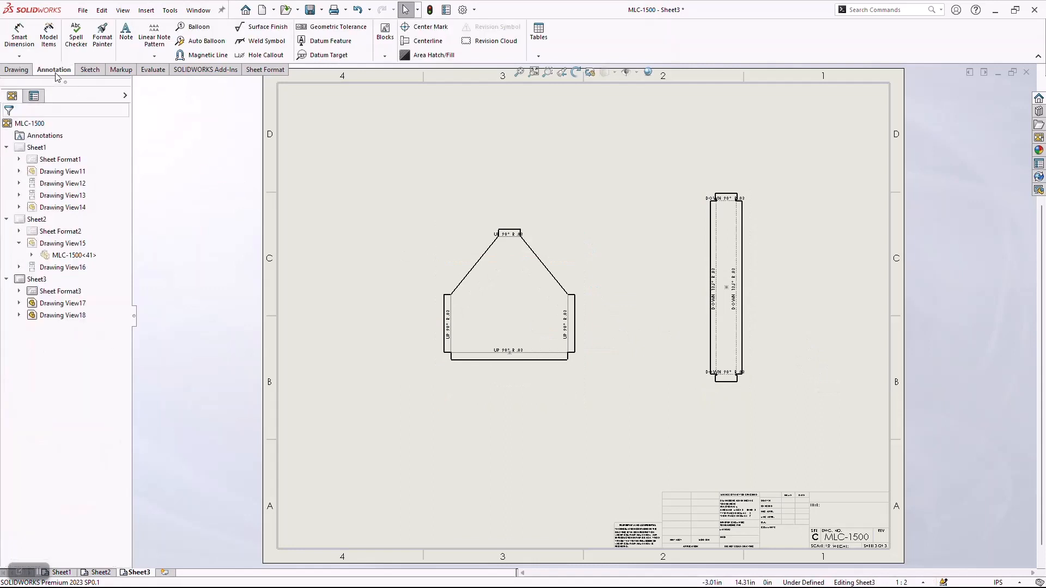
pyautogui.click(20, 57)
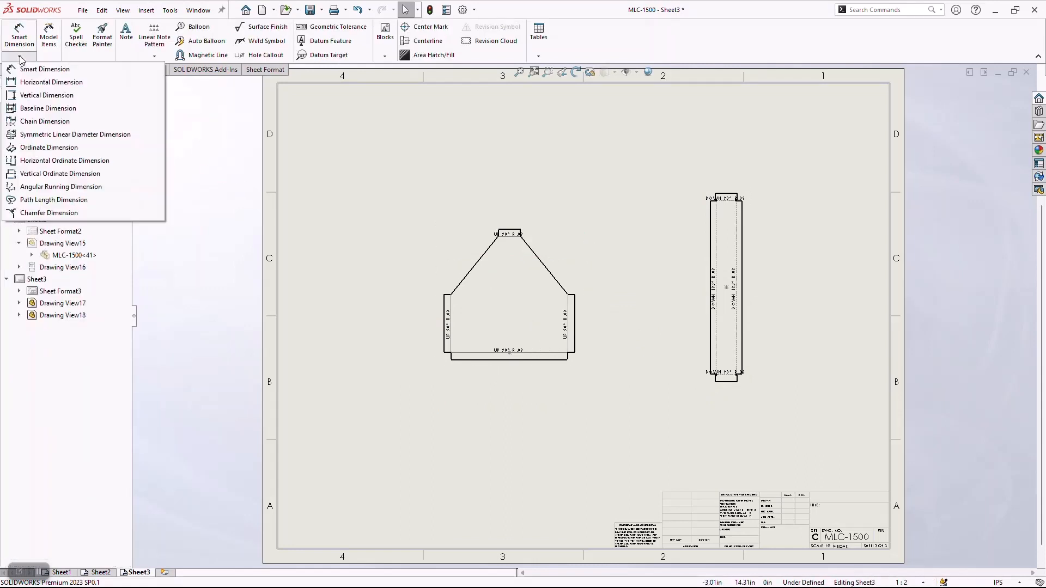
pyautogui.click(49, 147)
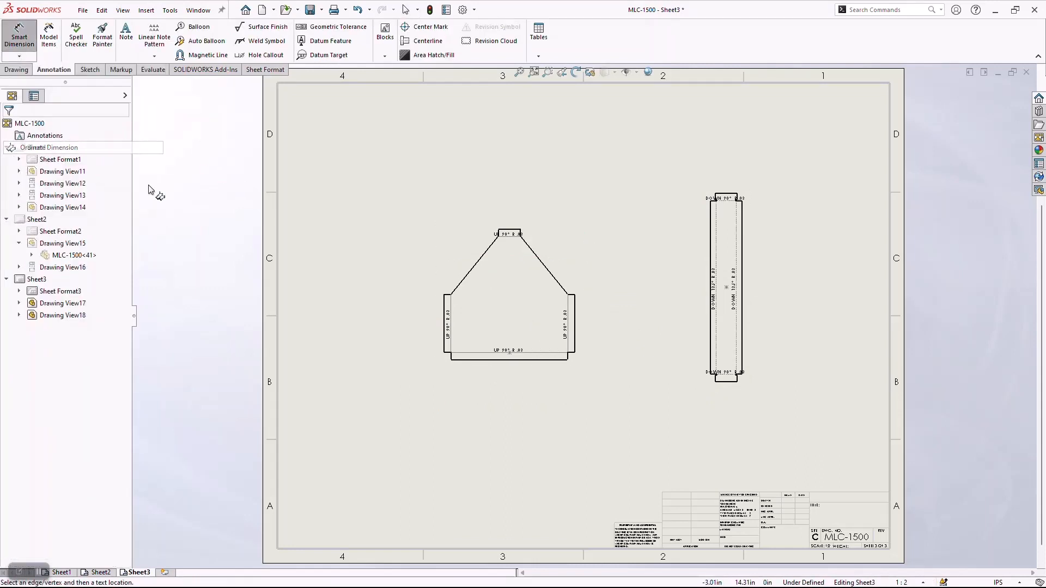
pyautogui.click(486, 360)
pyautogui.click(354, 359)
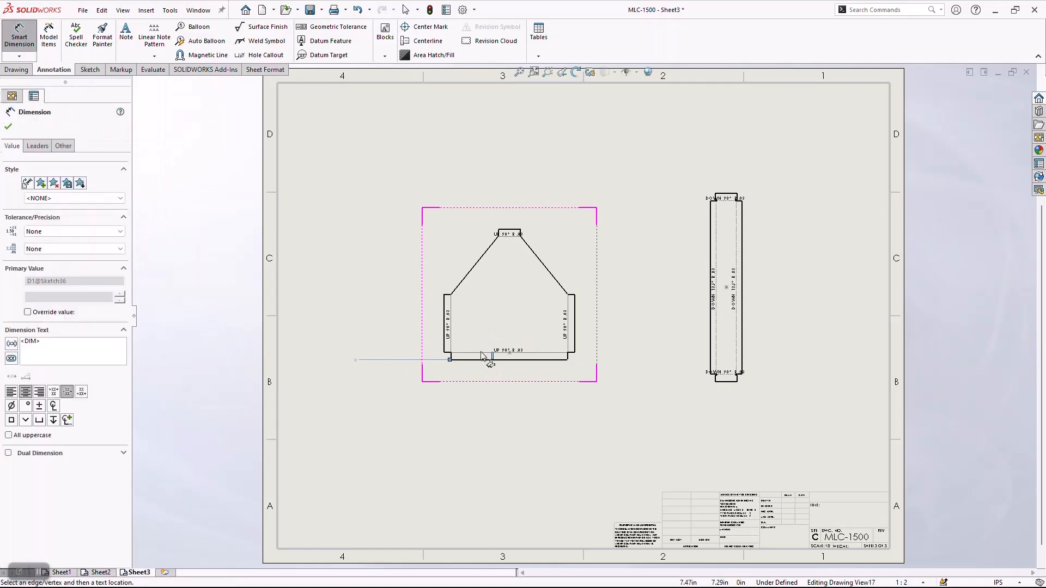
pyautogui.click(517, 236)
pyautogui.click(517, 230)
pyautogui.press('Escape')
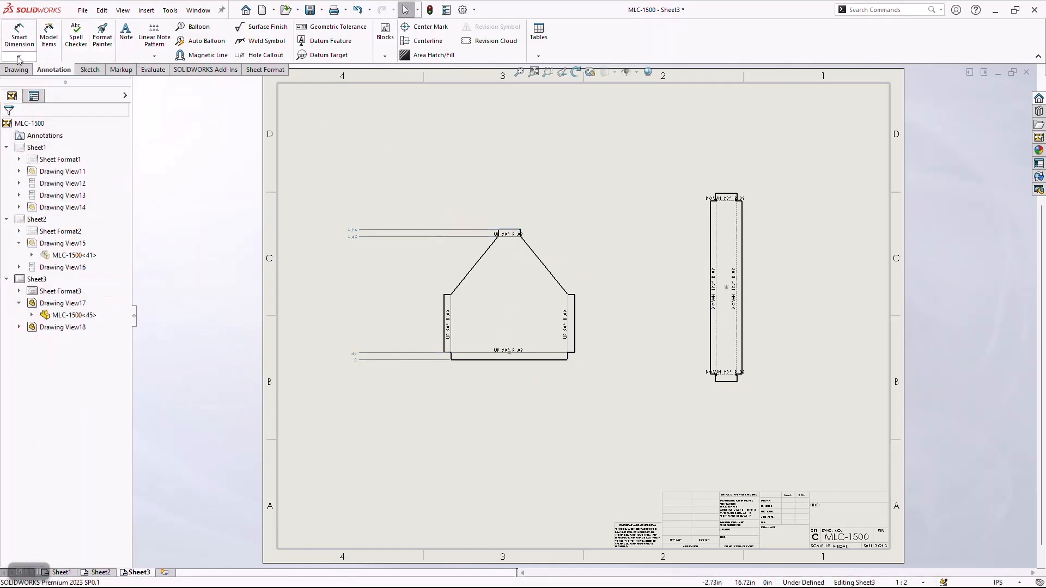
# Add horizontal ordinate dimensions below the handle's flat pattern, from its left edge to both vertical bend lines and the right edge.
pyautogui.click(20, 56)
pyautogui.click(41, 137)
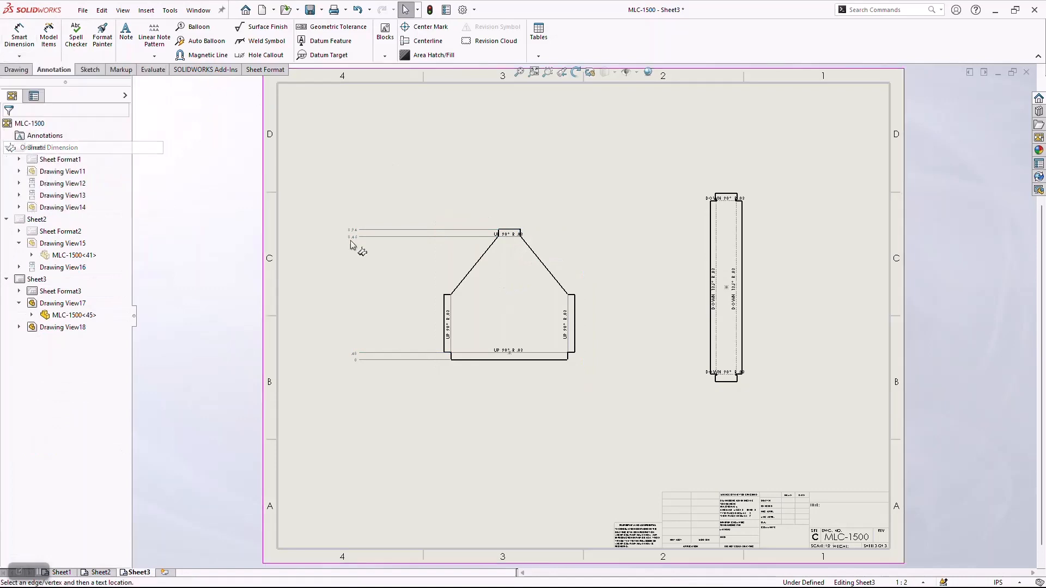
pyautogui.click(711, 253)
pyautogui.click(694, 419)
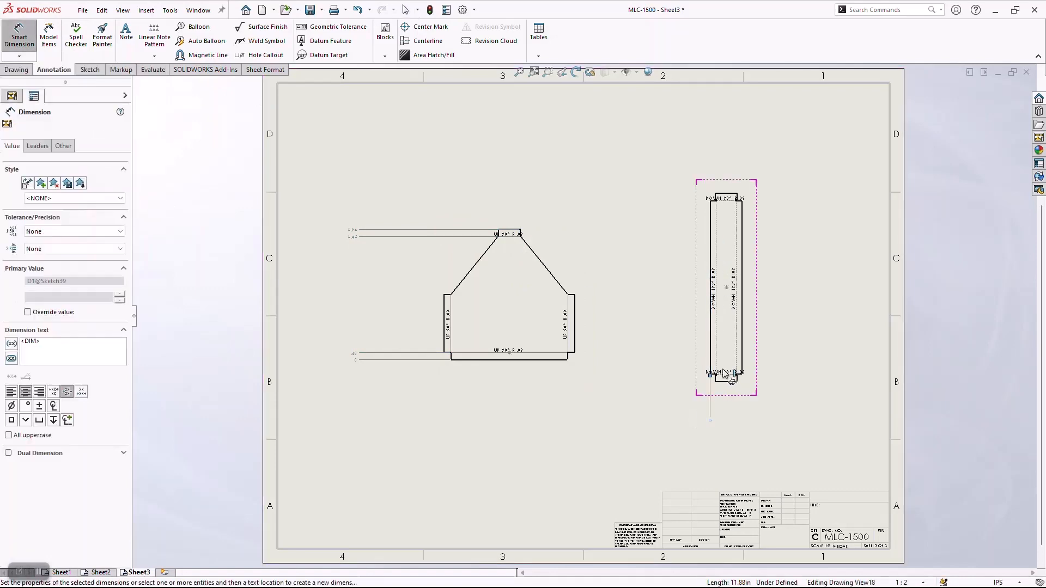
pyautogui.click(717, 340)
pyautogui.click(737, 338)
pyautogui.click(742, 342)
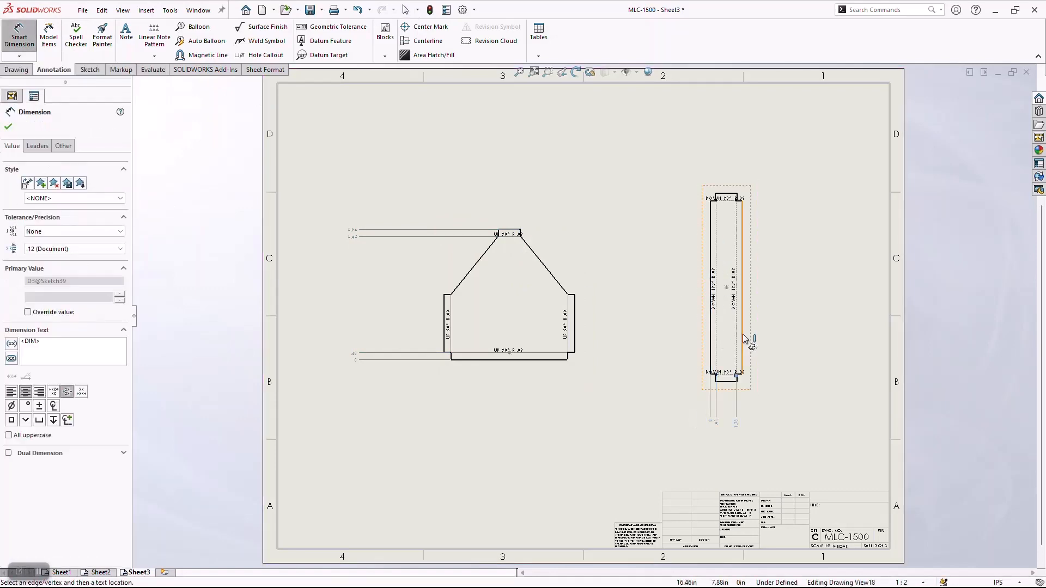
pyautogui.press('Escape')
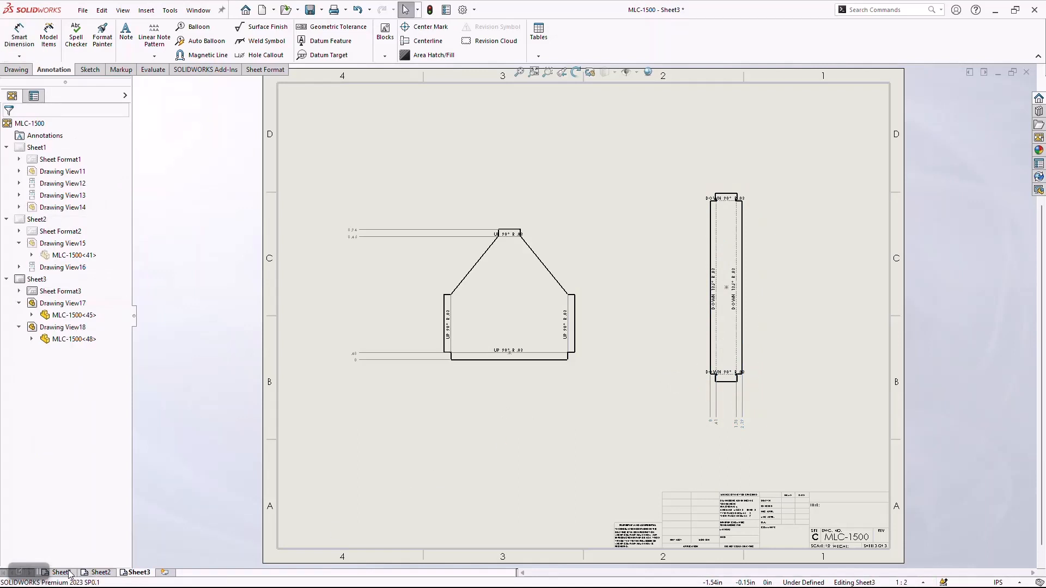
# Switch to Sheet1 and open the toolbox part from its isometric view.
pyautogui.click(69, 572)
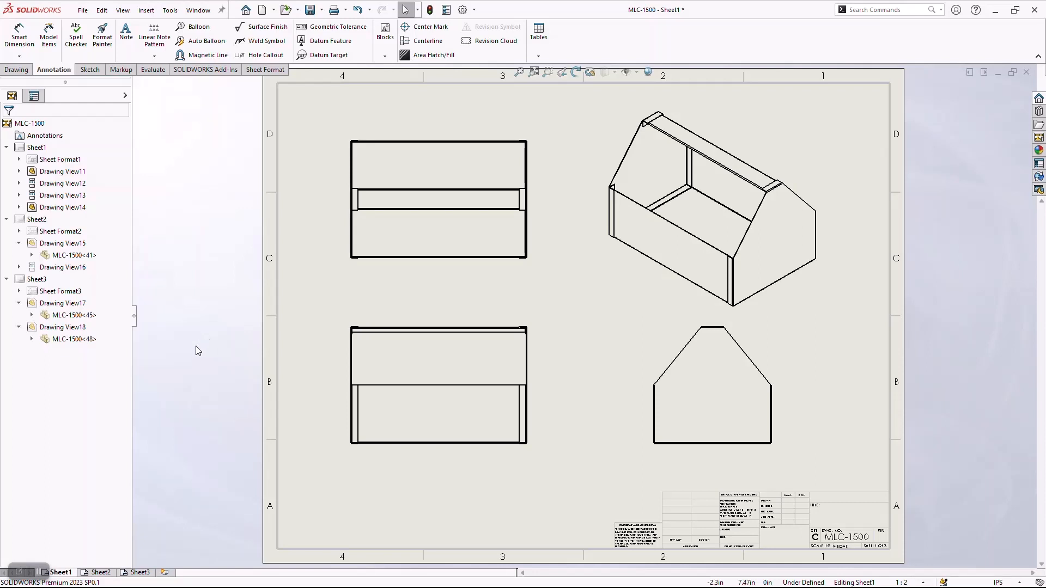
pyautogui.click(668, 295)
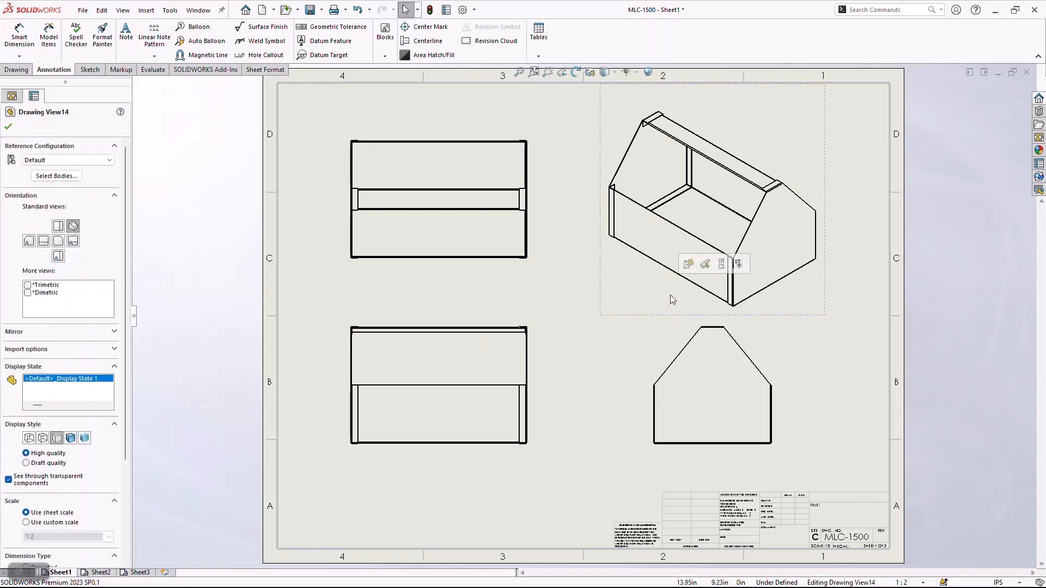
pyautogui.click(687, 267)
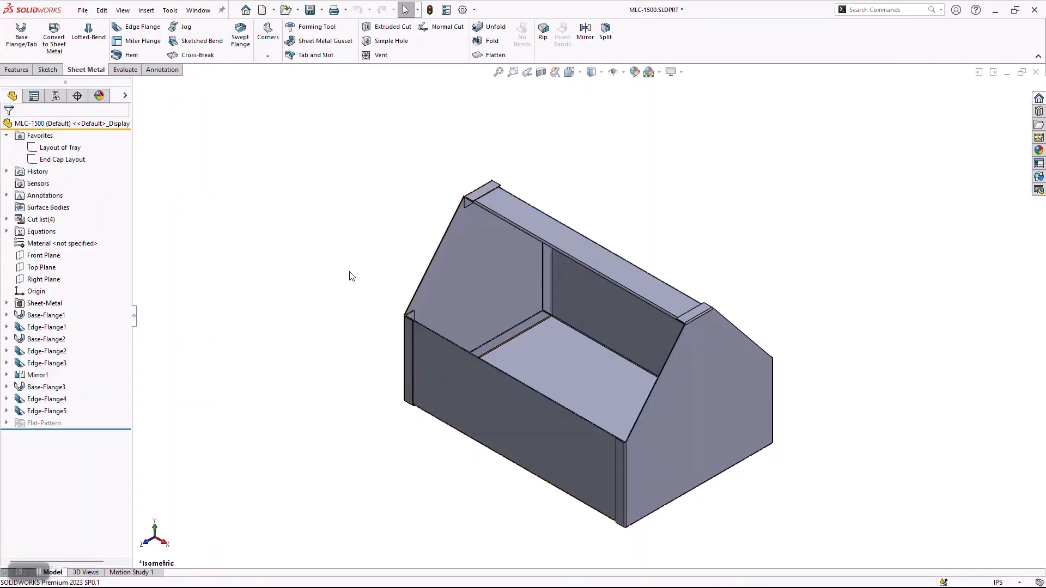
# Open the properties of the part's cut list items and set the first item's Description to "Toolbox Tray".
pyautogui.click(7, 220)
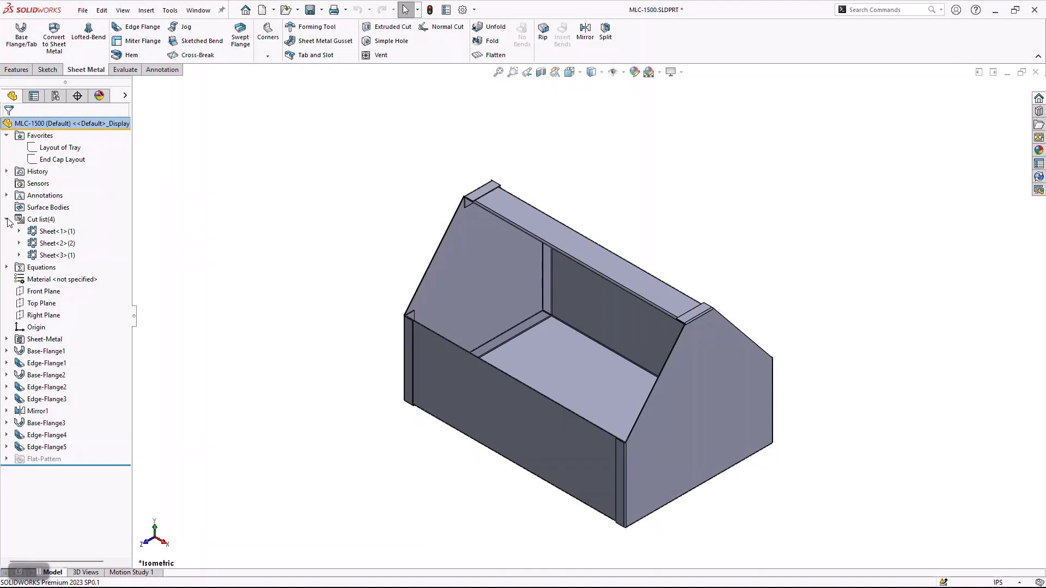
pyautogui.rightClick(55, 231)
pyautogui.click(153, 246)
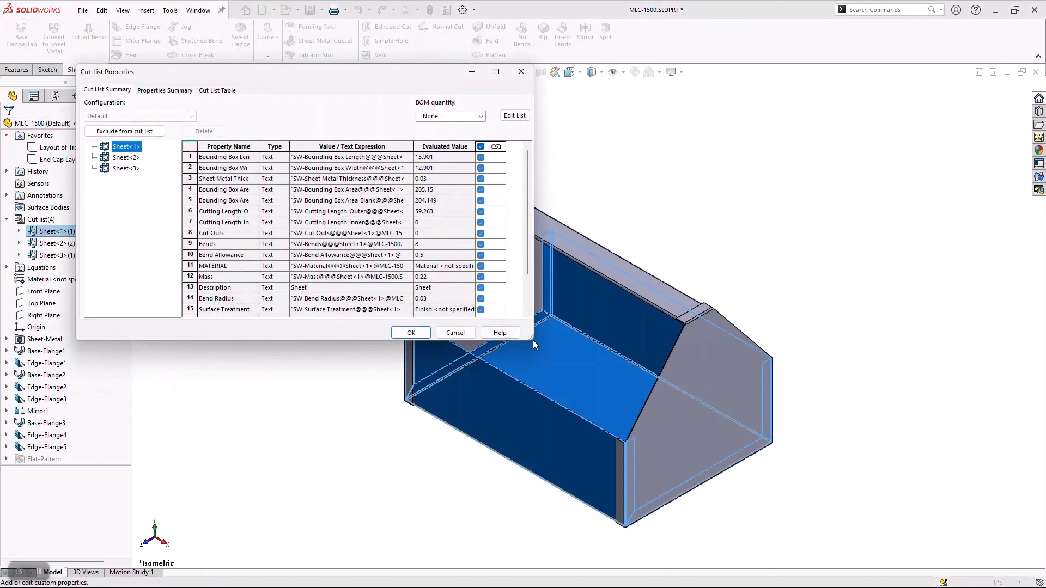
pyautogui.moveTo(534, 340); pyautogui.dragTo(735, 429)
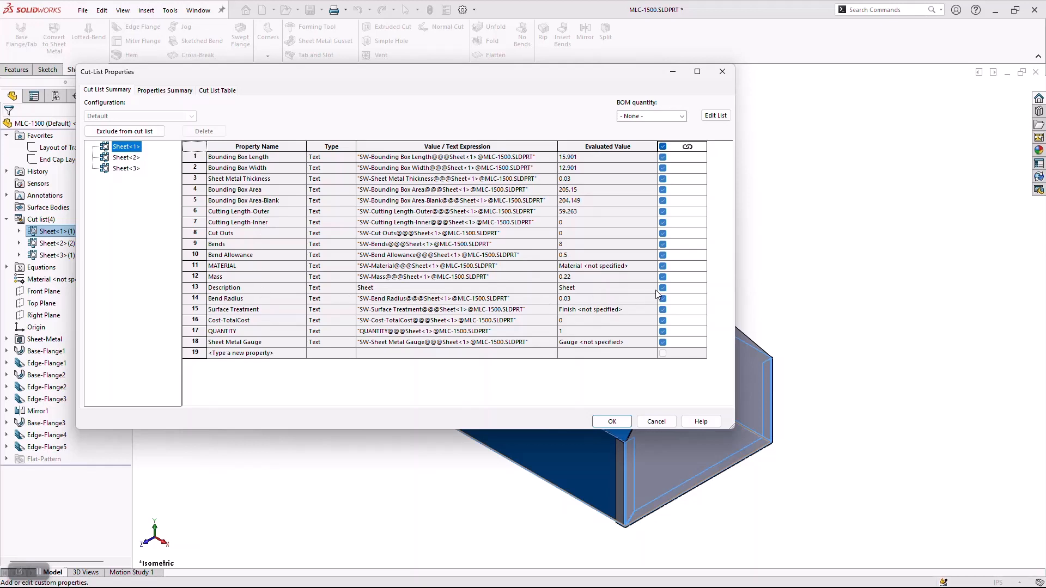
pyautogui.click(503, 289)
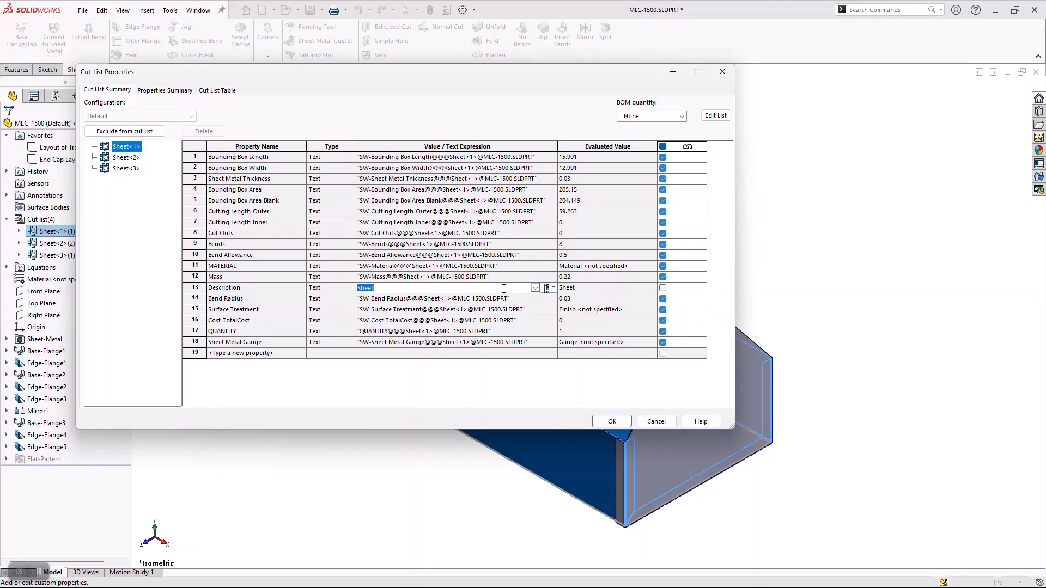
pyautogui.write('Toolbox Tray')
# Set the Description of the second cut list item to "End Cap Toolbox".
pyautogui.click(126, 158)
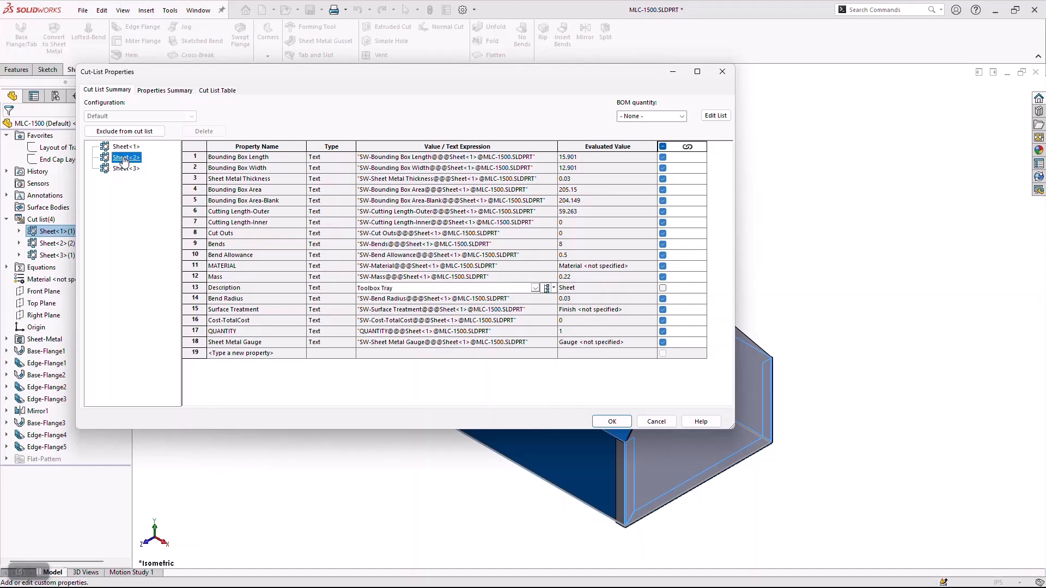
pyautogui.click(195, 288)
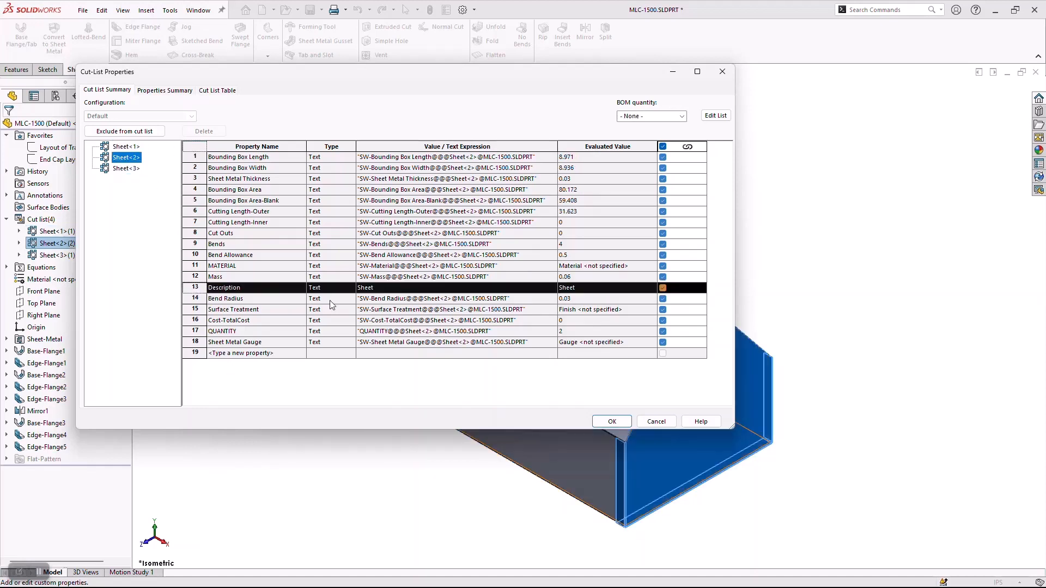
pyautogui.click(409, 288)
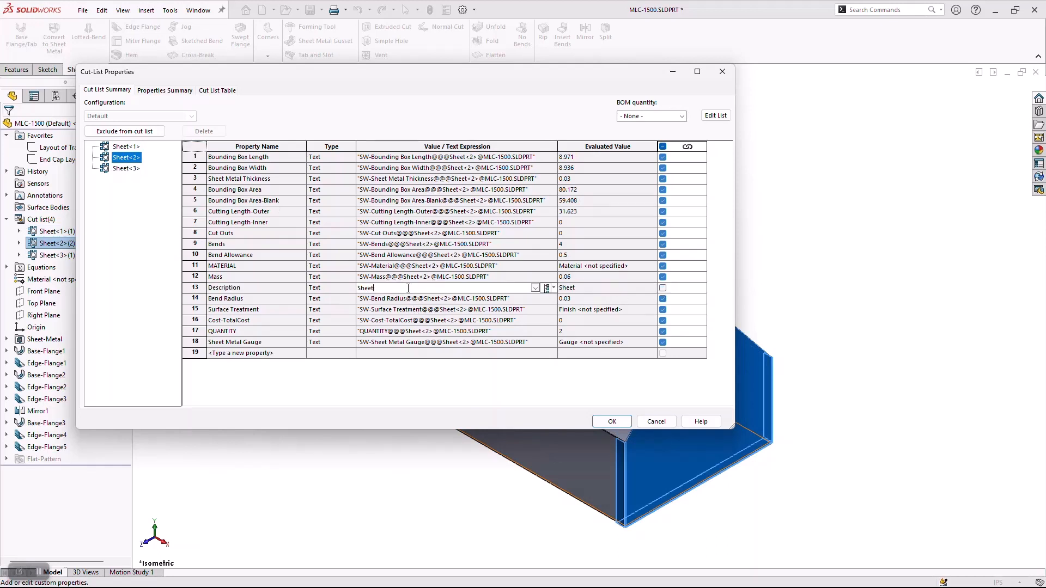
pyautogui.write('End Cap Toolbox')
pyautogui.press('Tab')
# Set the third cut list item's Description to "Handle Toolbox", apply the cut list properties and save the part.
pyautogui.click(128, 169)
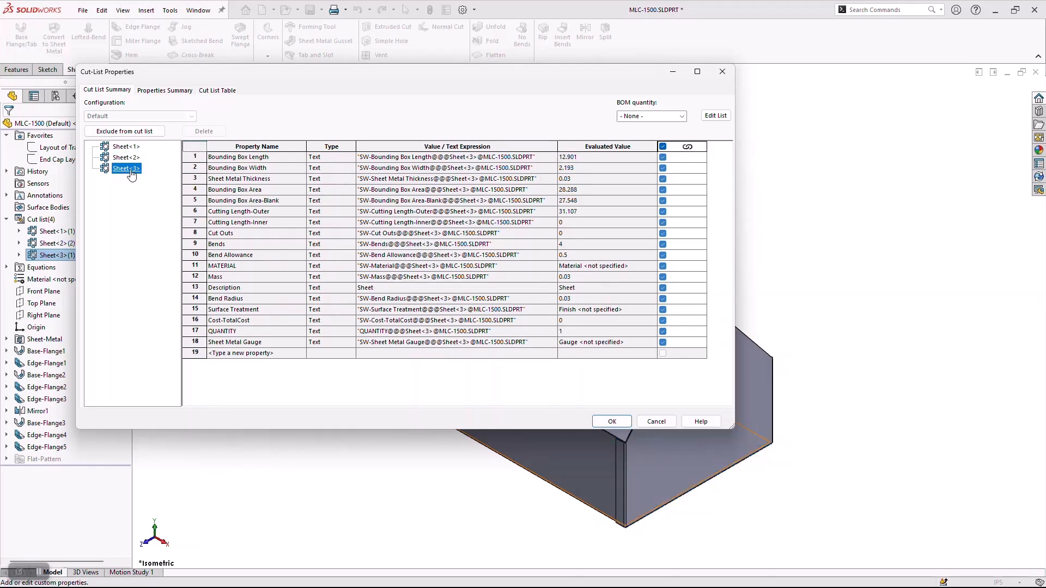
pyautogui.click(419, 288)
pyautogui.write('Handle Toolbox')
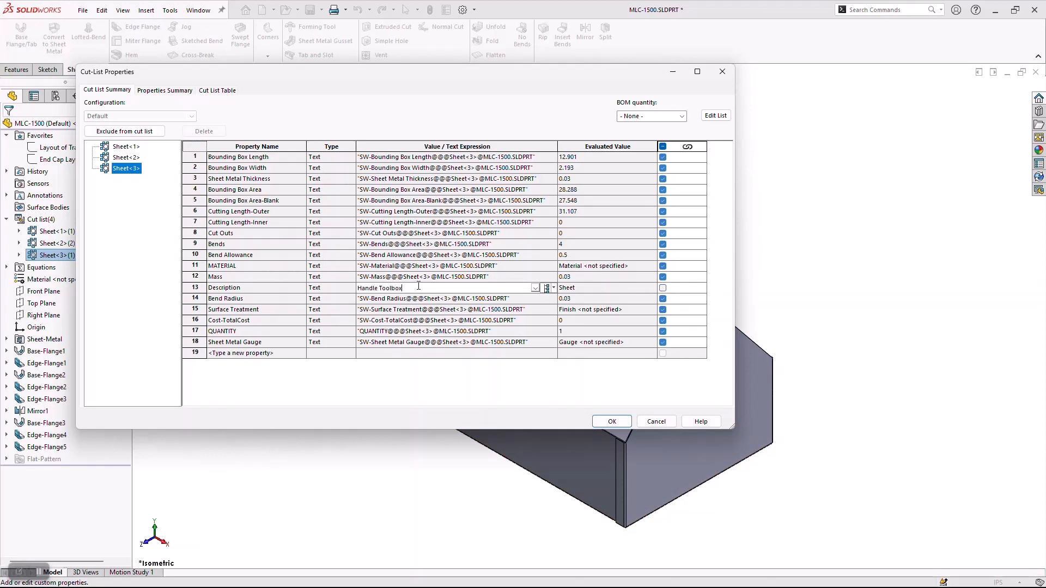
pyautogui.press('Return')
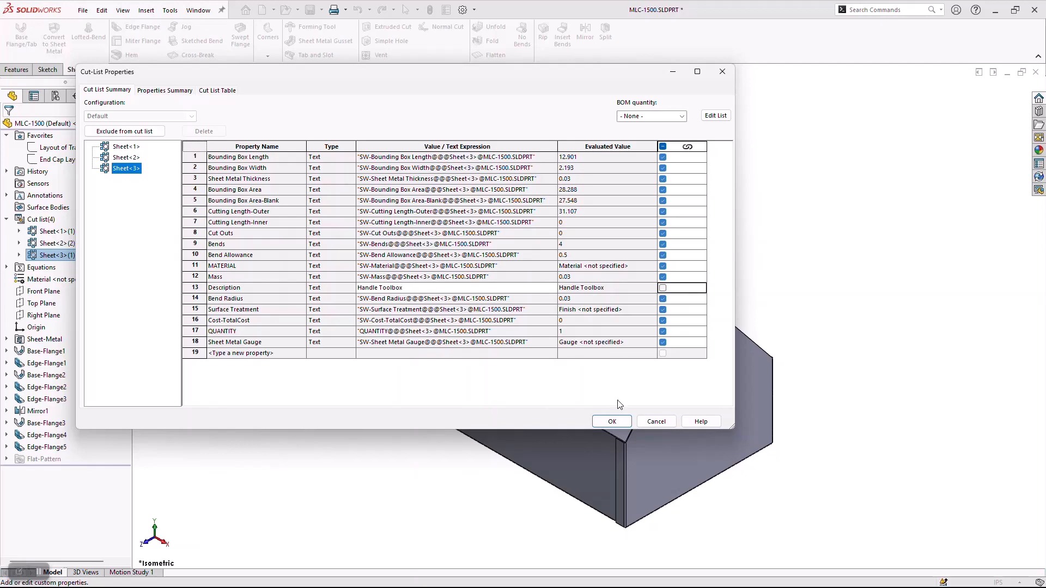
pyautogui.click(611, 421)
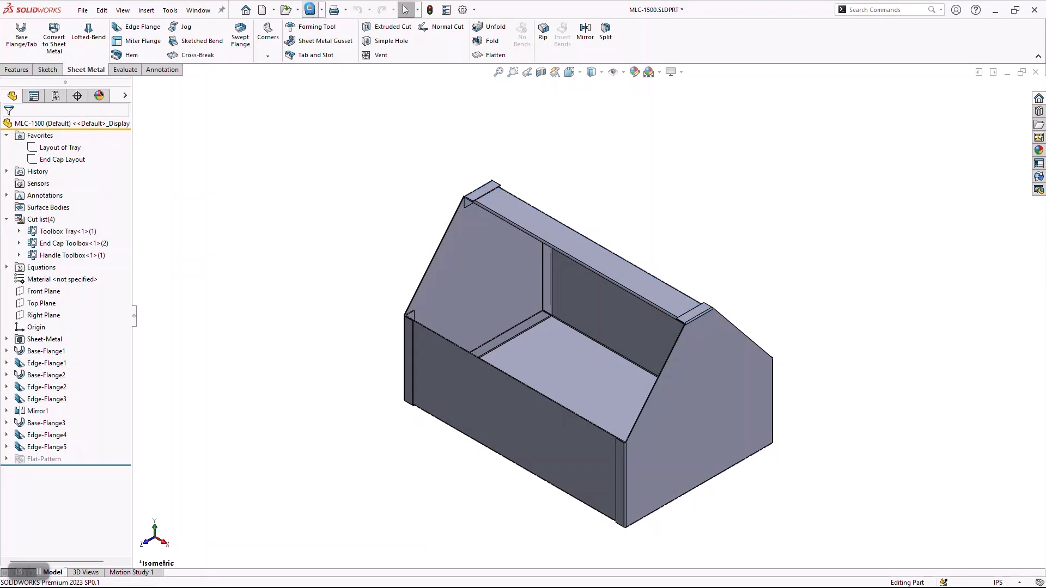
pyautogui.click(309, 10)
# Return to the drawing and move the front and top views down to clear space above the top view.
pyautogui.hotkey('ctrl', 'Tab')
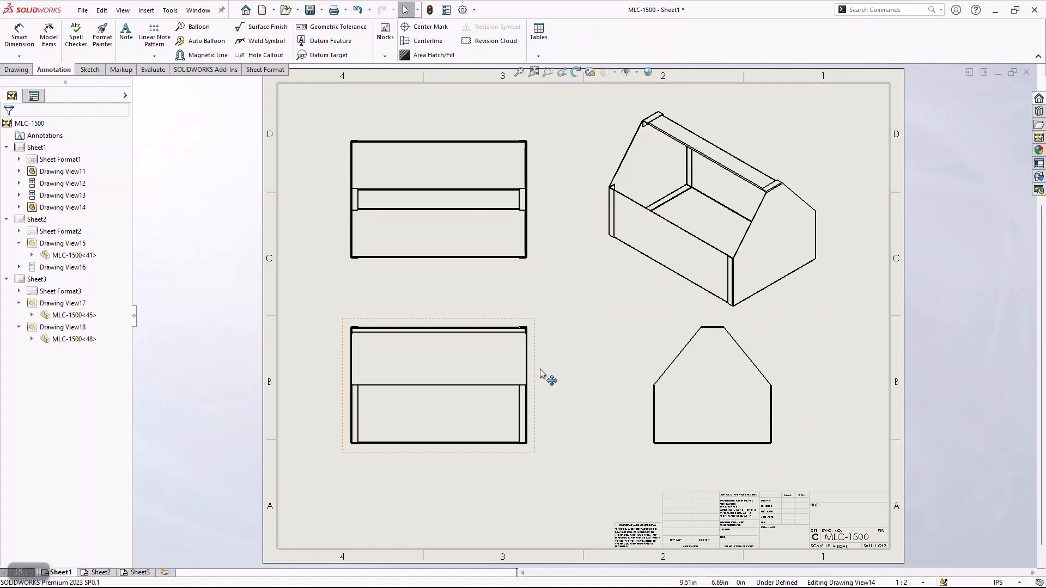
pyautogui.moveTo(540, 369)
pyautogui.mouseDown()
pyautogui.moveTo(532, 396)
pyautogui.moveTo(521, 389)
pyautogui.mouseUp()
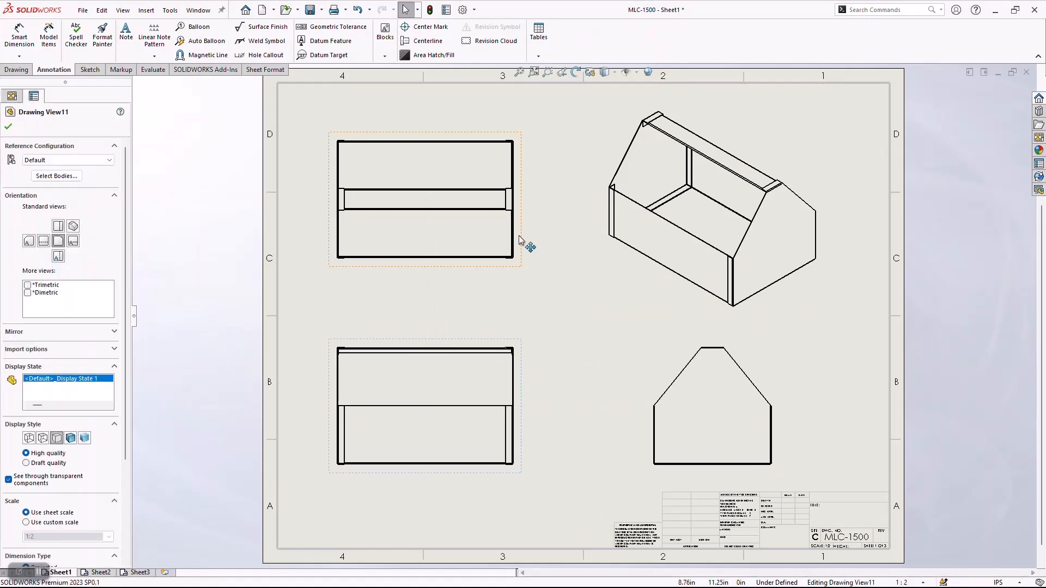
pyautogui.moveTo(527, 238); pyautogui.dragTo(528, 278)
# Insert a weldment cut list for the Default configuration, using the "cut list" template, above the top view.
pyautogui.click(543, 56)
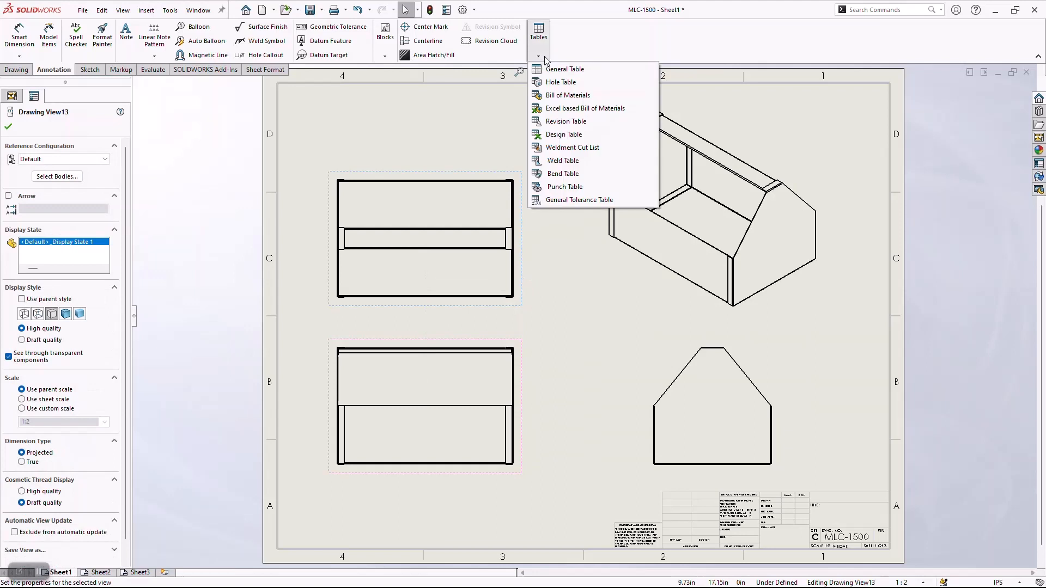
pyautogui.click(583, 148)
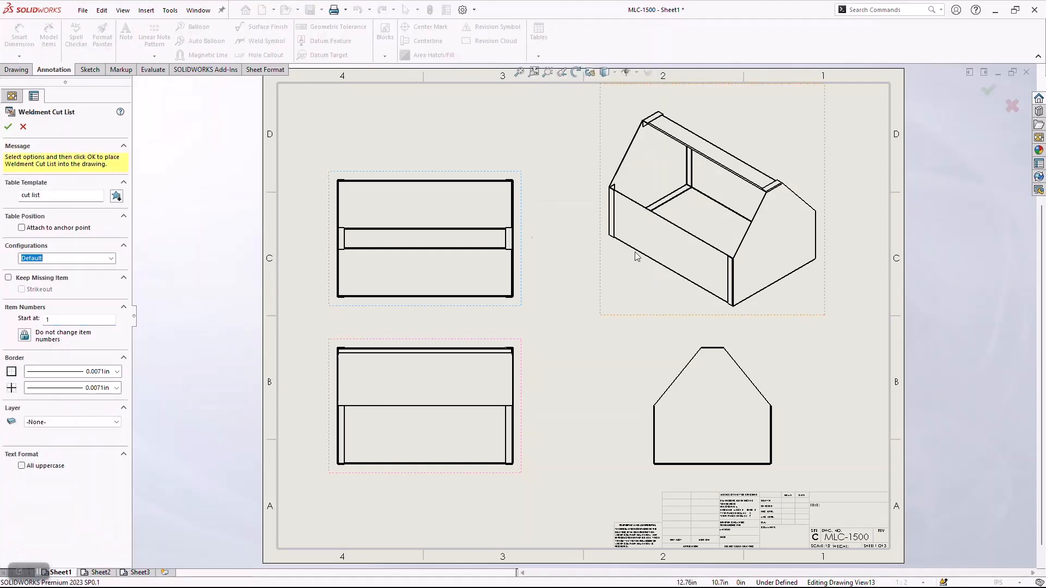
pyautogui.click(8, 127)
pyautogui.click(338, 112)
# Delete the LENGTH column from the weldment cut list table.
pyautogui.scroll(-3, 338, 112)
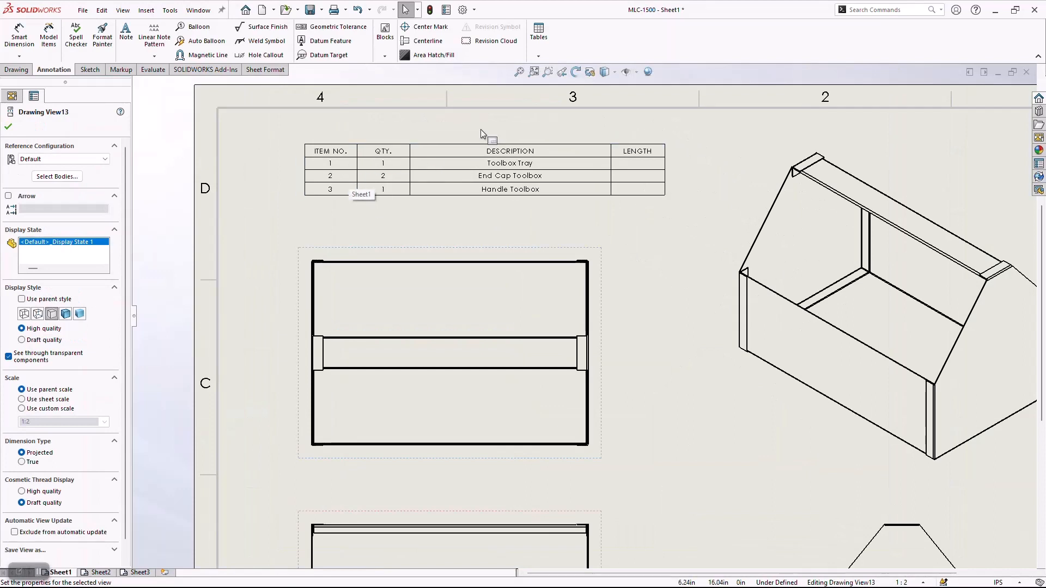
pyautogui.click(628, 140)
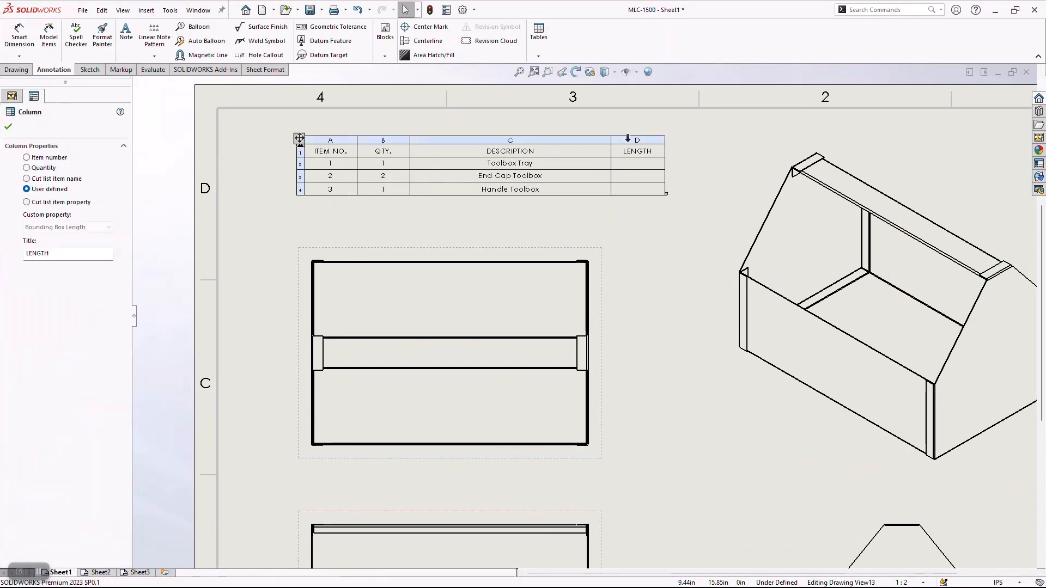
pyautogui.rightClick(630, 142)
pyautogui.moveTo(687, 229)
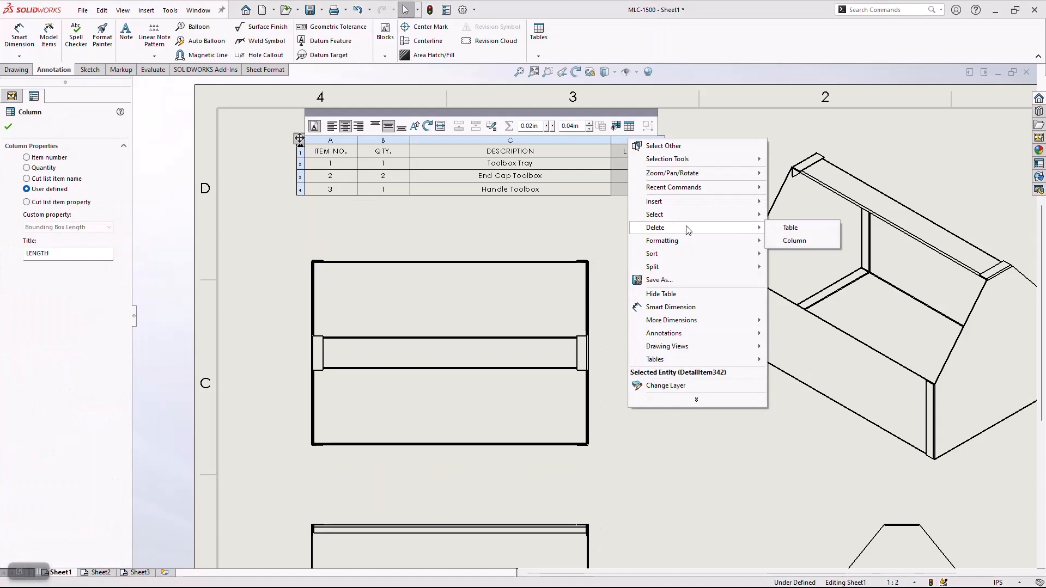
pyautogui.click(798, 240)
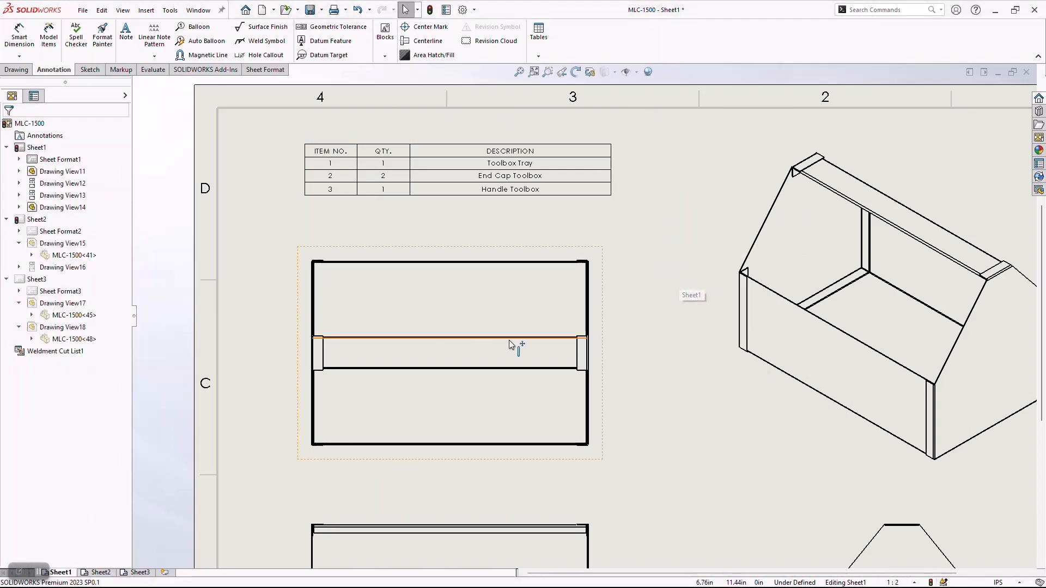
# Add circular item number balloons to the handle, the end cap and the tray in the isometric view.
pyautogui.click(194, 26)
pyautogui.moveTo(691, 309); pyautogui.dragTo(574, 266, button='middle')
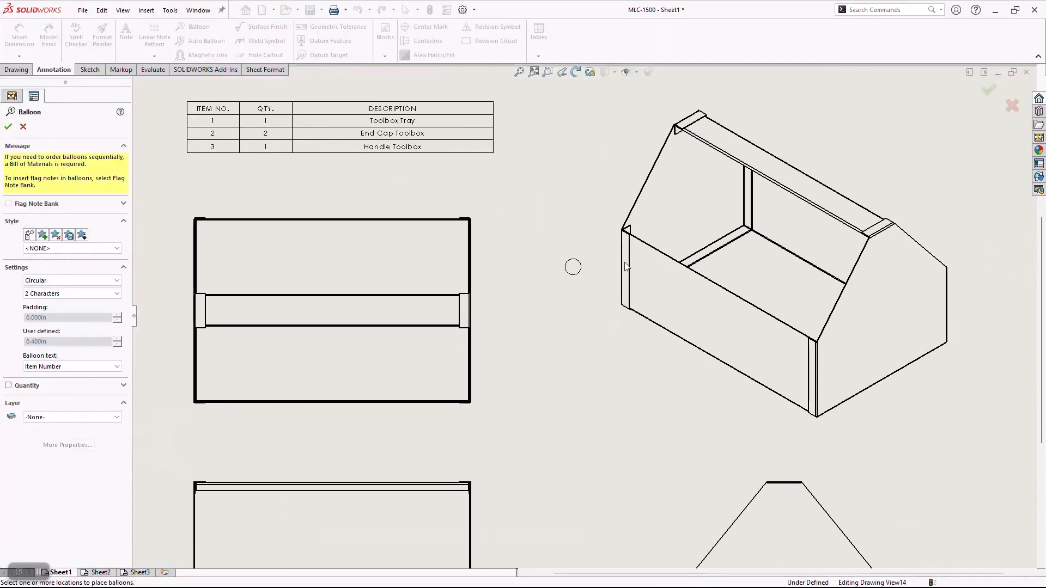
pyautogui.click(826, 196)
pyautogui.click(868, 134)
pyautogui.click(907, 292)
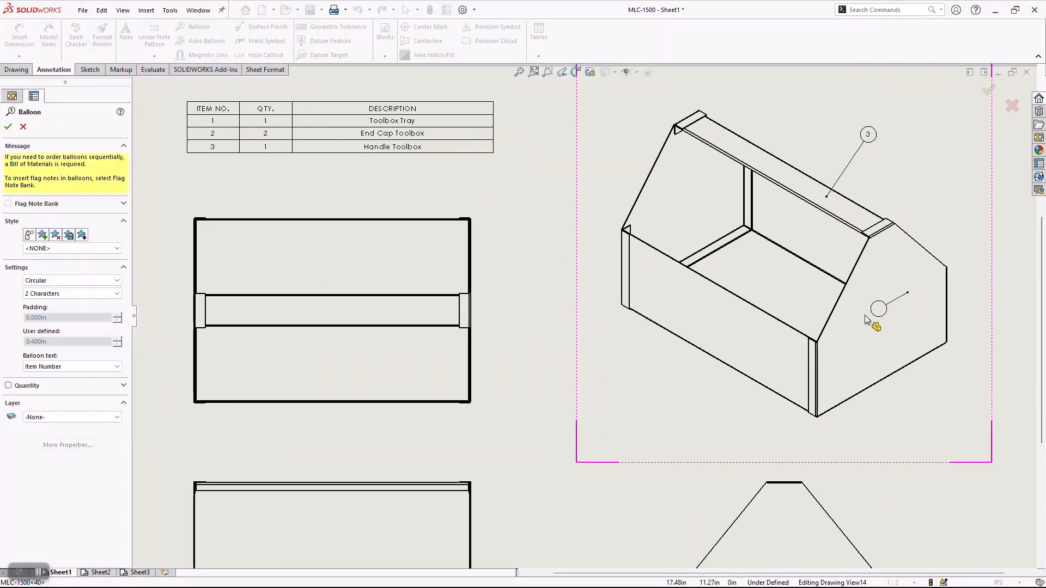
pyautogui.click(988, 388)
pyautogui.click(725, 344)
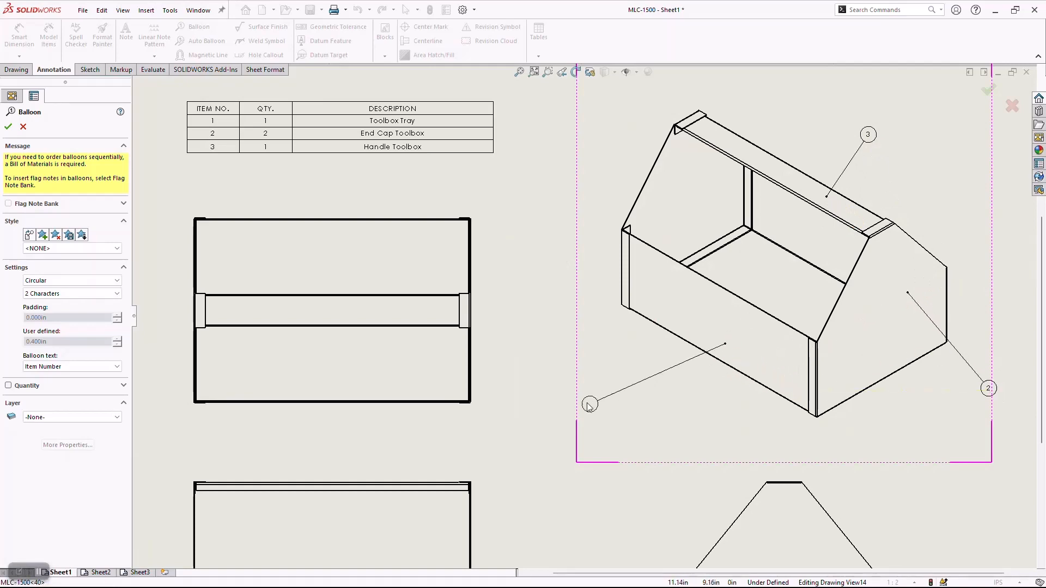
pyautogui.click(573, 419)
pyautogui.press('Escape')
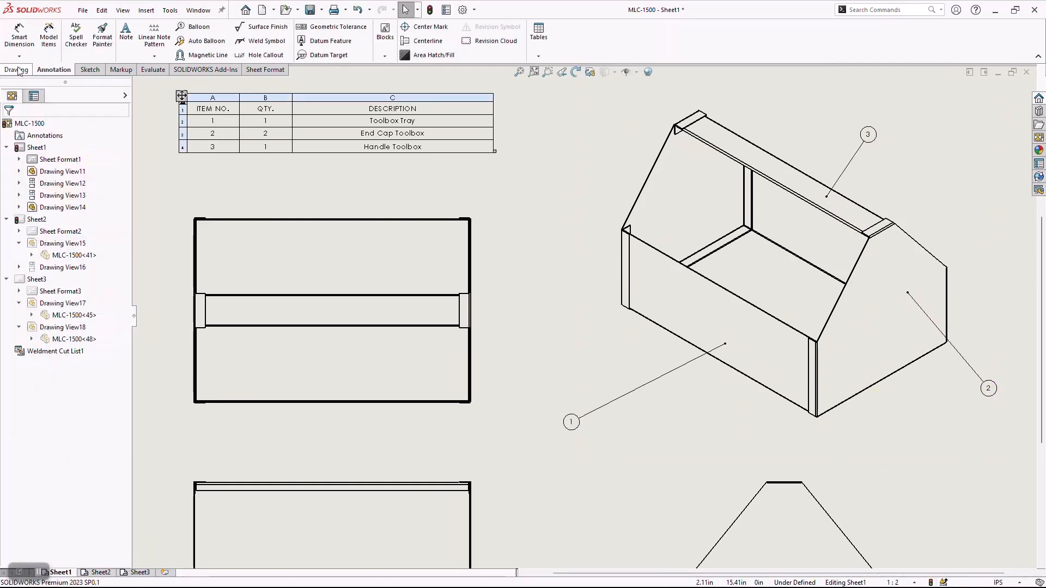
# Dimension the overall width between the outer side edges of the top view, placing the dimension above it.
pyautogui.click(19, 34)
pyautogui.scroll(-6, 256, 250)
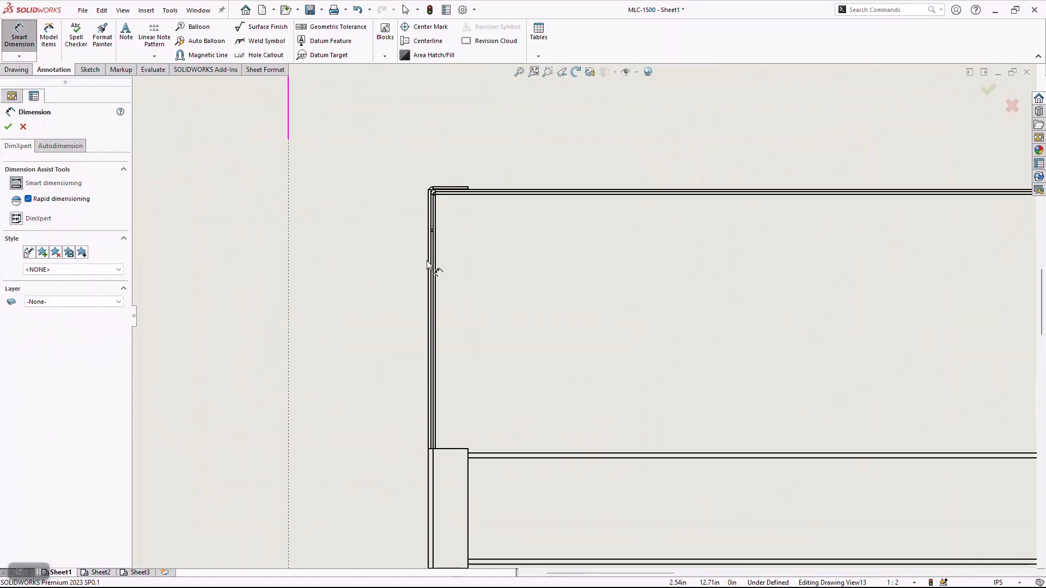
pyautogui.scroll(-2, 427, 264)
pyautogui.click(482, 201)
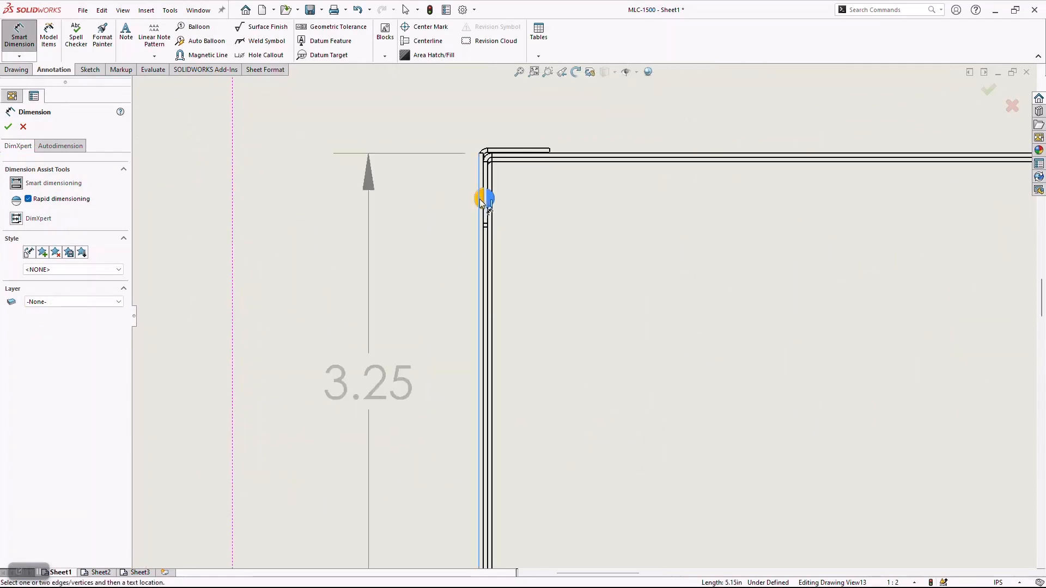
pyautogui.scroll(4, 610, 272)
pyautogui.scroll(-1, 801, 347)
pyautogui.moveTo(817, 348); pyautogui.dragTo(452, 296, button='middle')
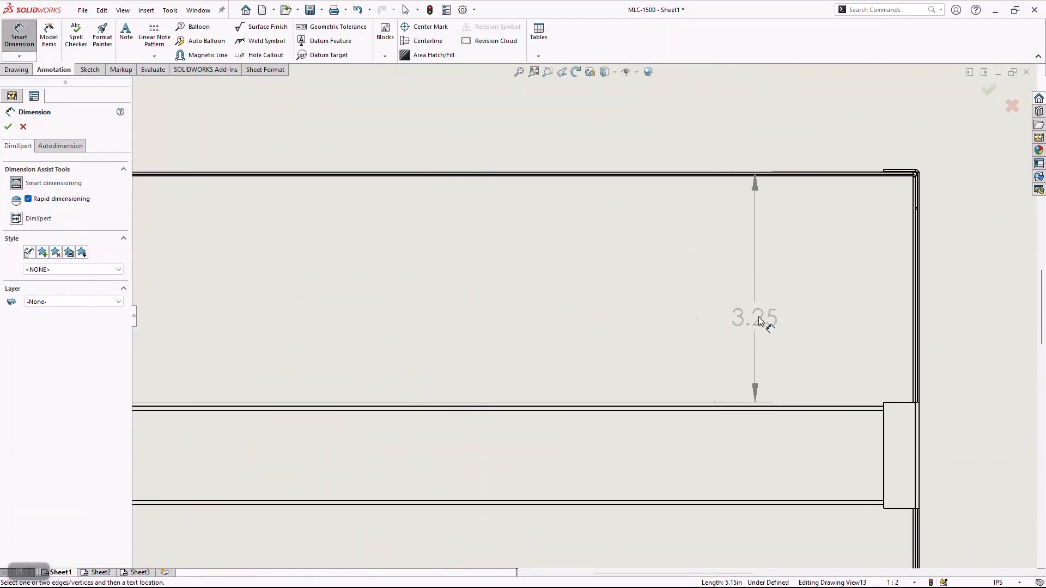
pyautogui.click(918, 229)
pyautogui.scroll(4, 572, 229)
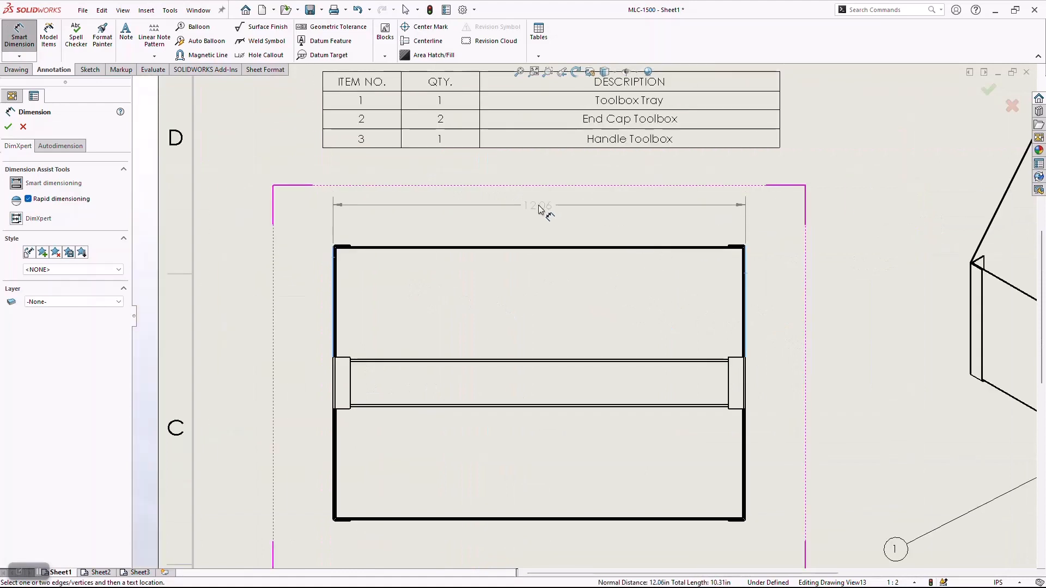
pyautogui.click(538, 199)
pyautogui.press('Escape')
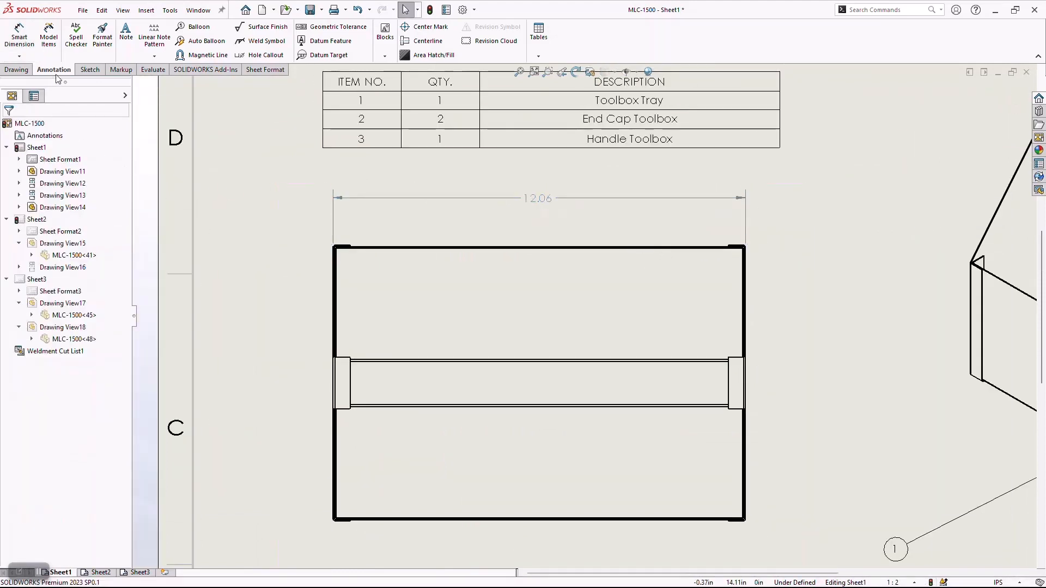
# Attach a blank weld symbol to the inner edge of the handle's right end tab in the top view, placed outside the view.
pyautogui.click(260, 45)
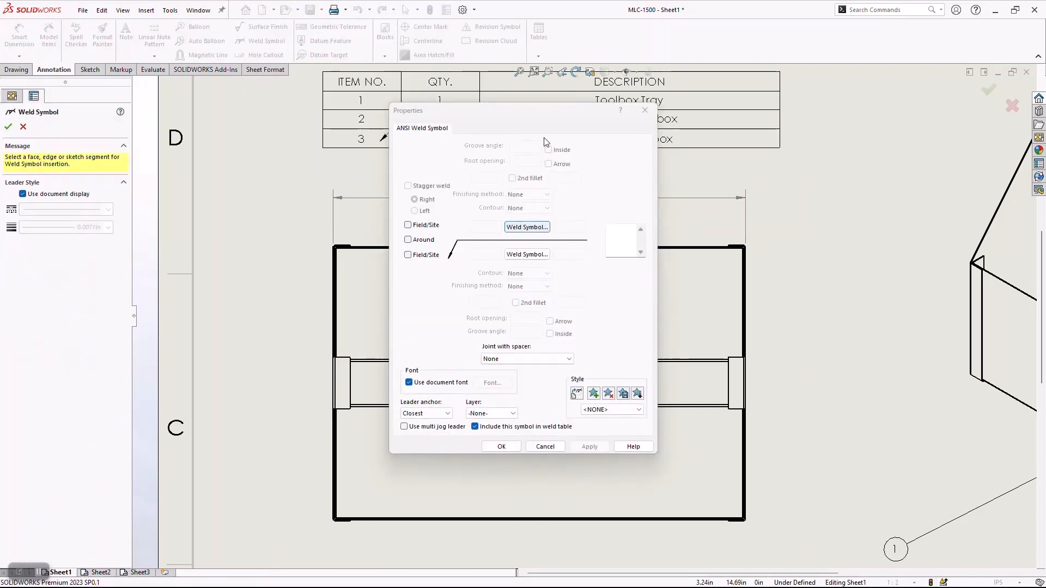
pyautogui.moveTo(545, 111); pyautogui.dragTo(148, 99)
pyautogui.scroll(3, 684, 367)
pyautogui.scroll(-2, 595, 320)
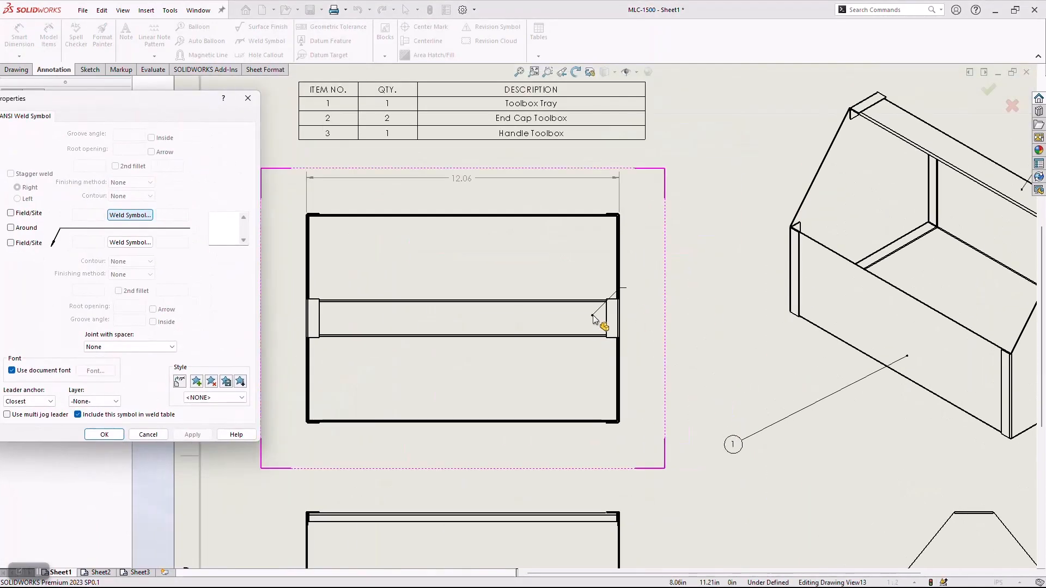
pyautogui.click(609, 312)
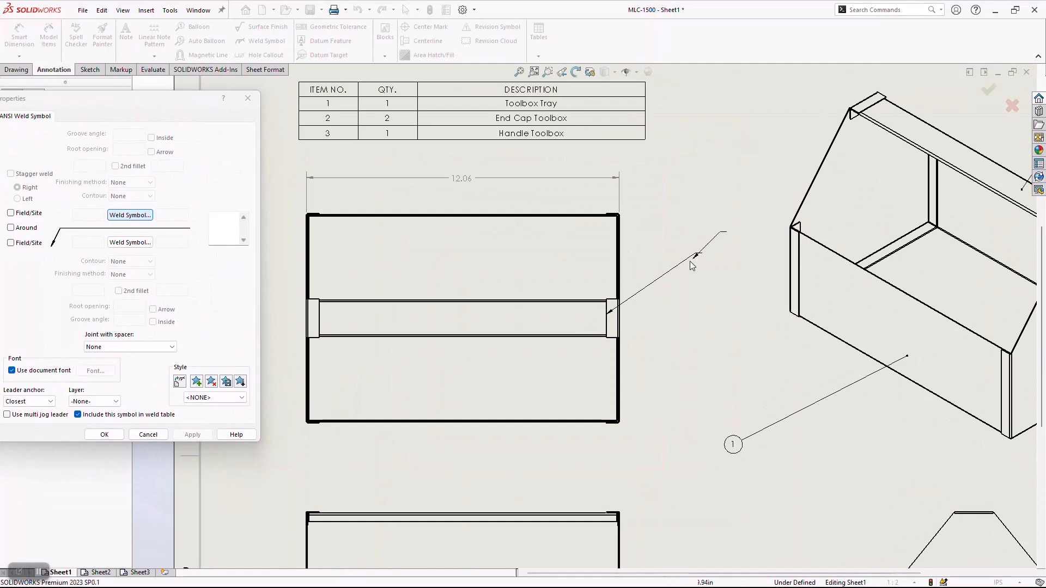
pyautogui.click(692, 264)
pyautogui.click(103, 435)
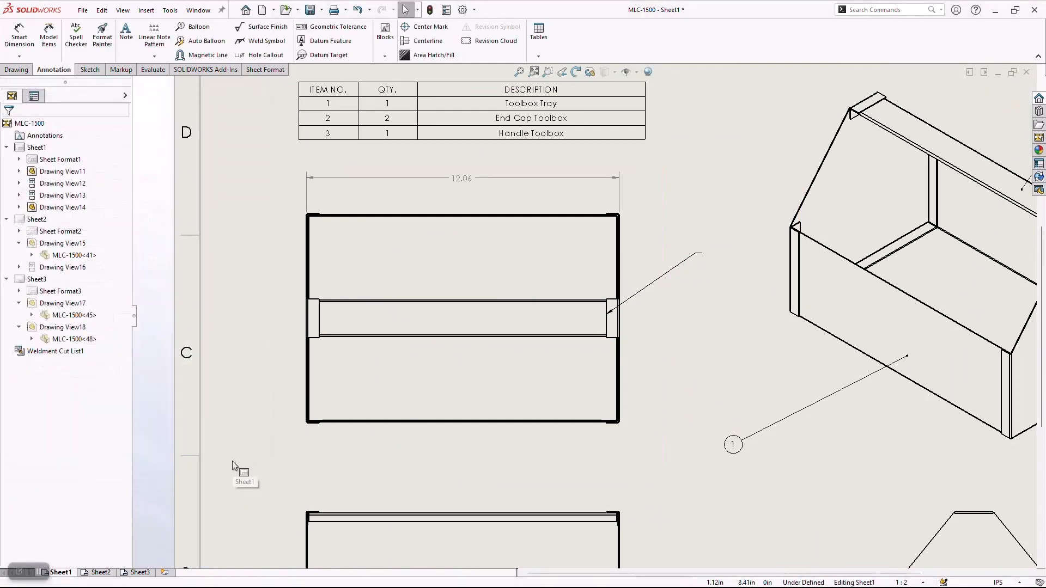
# Review the tray, end cap and handle sheets of the drawing and return to Sheet1.
pyautogui.press('f')
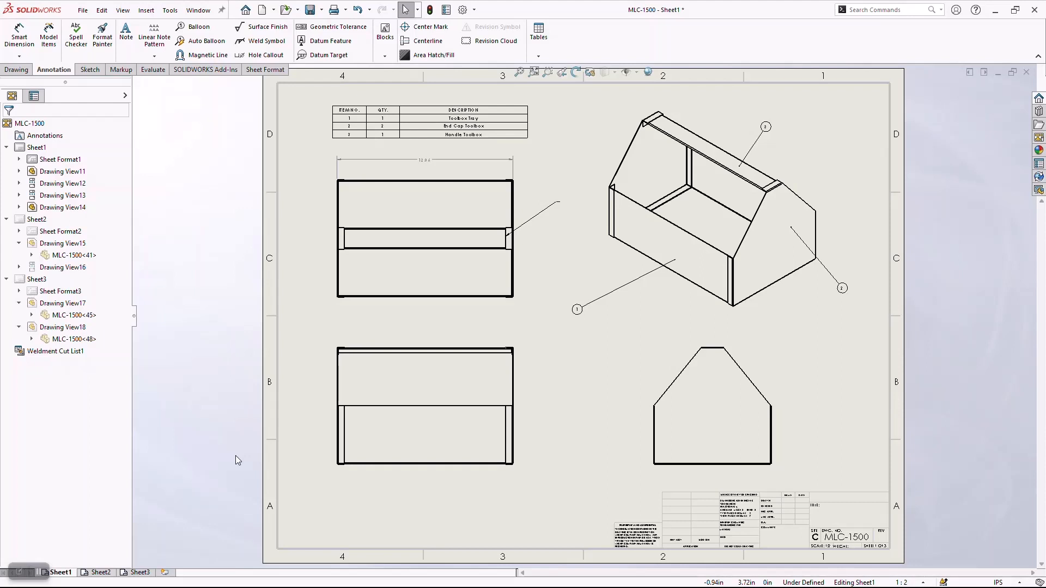
pyautogui.click(111, 573)
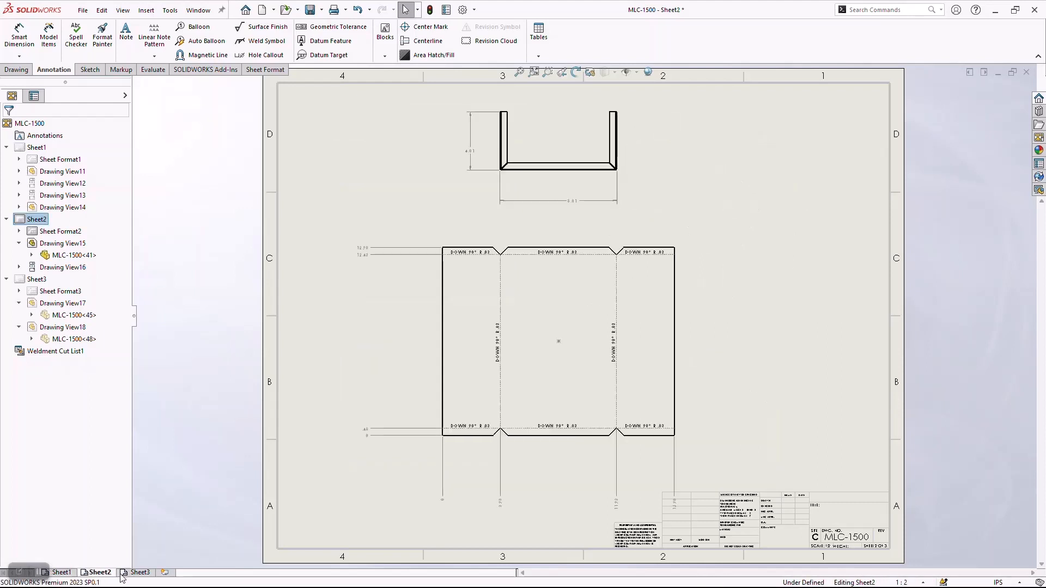
pyautogui.click(137, 573)
pyautogui.click(100, 573)
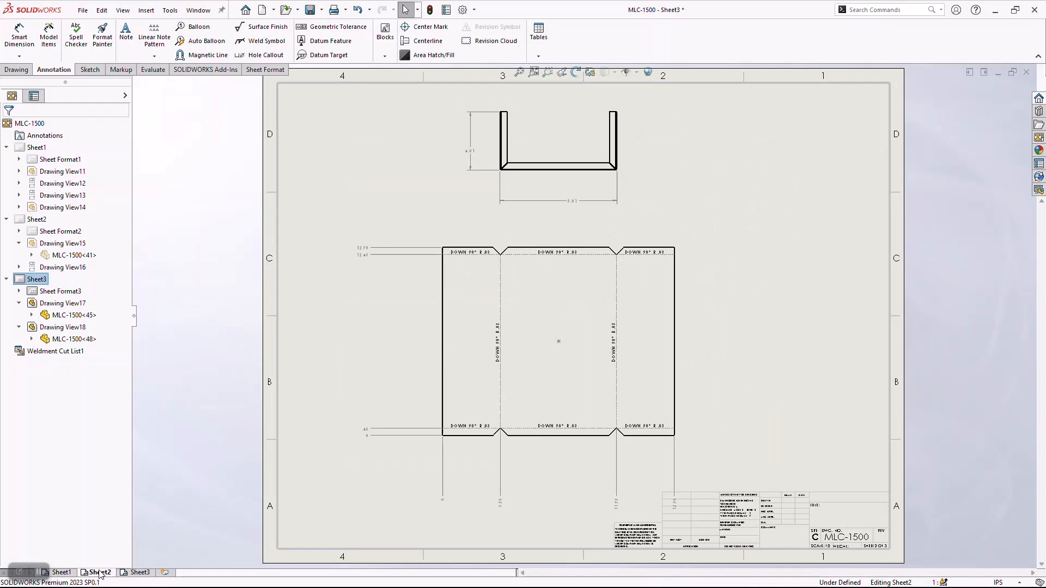
pyautogui.click(65, 573)
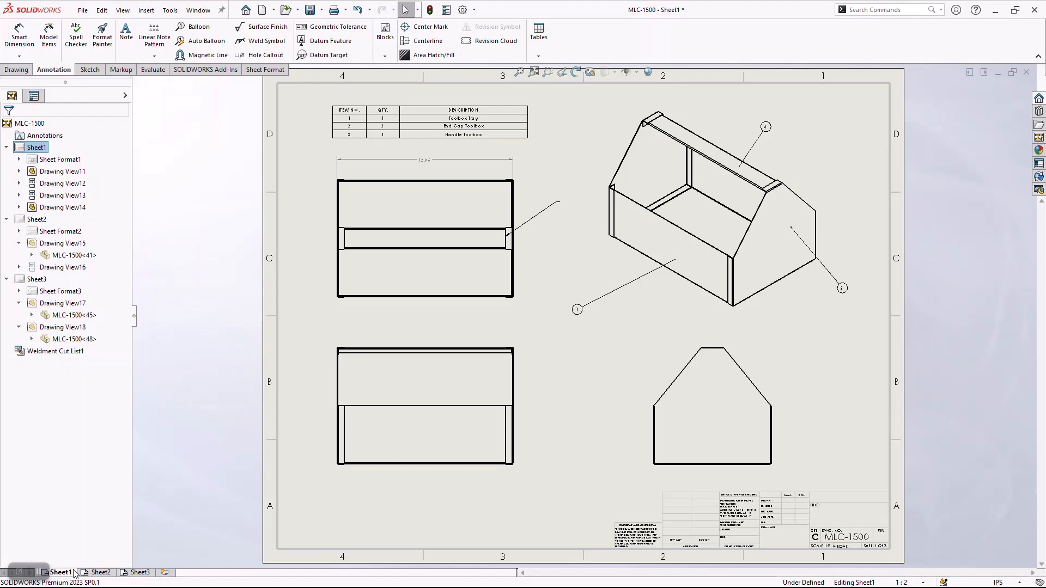
# Switch to the MLC-1500 part document and start a DXF/DWG export from the tray's inside bottom face.
pyautogui.hotkey('ctrl', 'Tab')
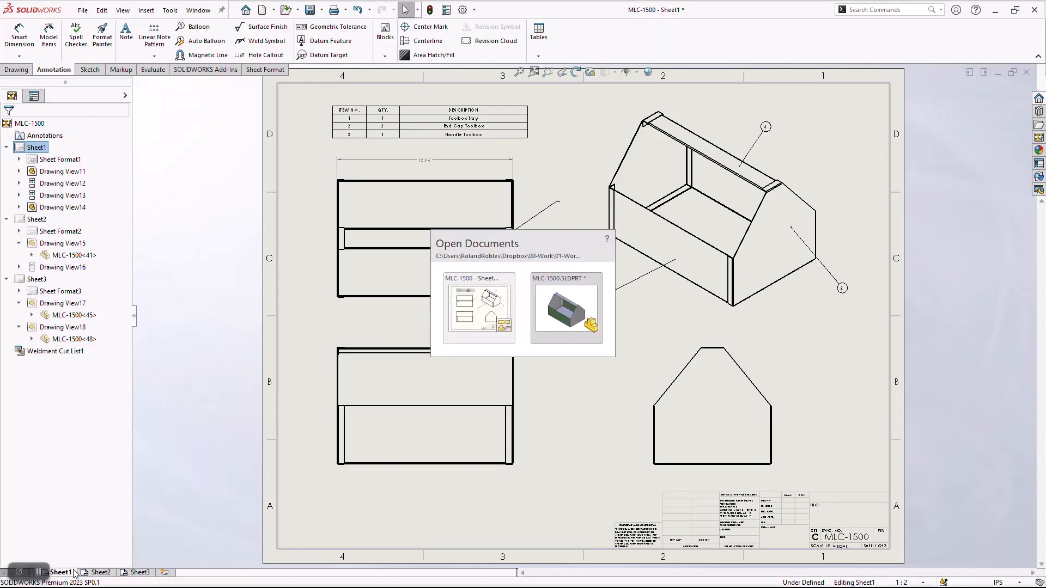
pyautogui.click(562, 323)
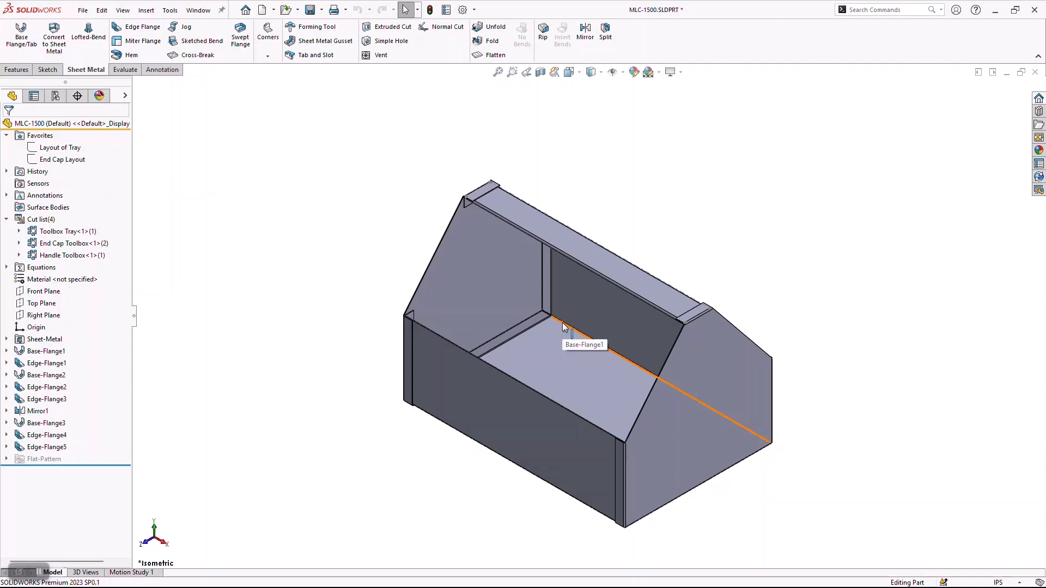
pyautogui.rightClick(553, 366)
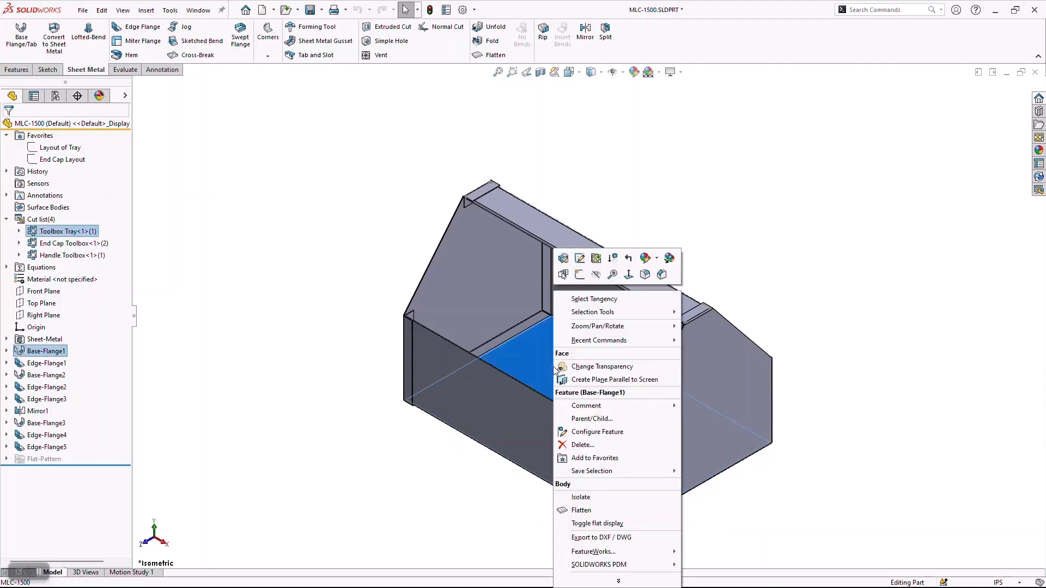
pyautogui.click(630, 537)
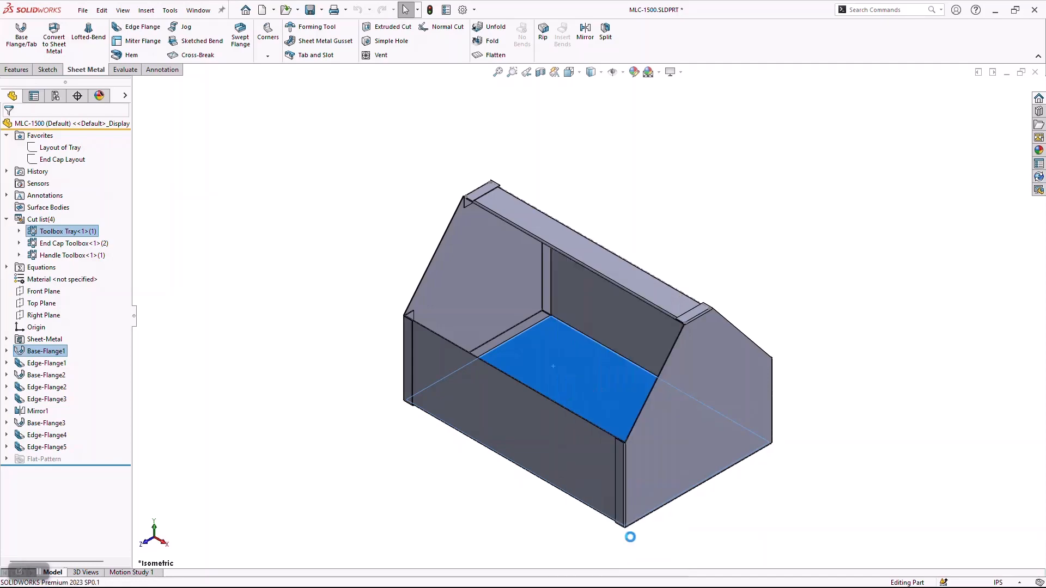
pyautogui.click(464, 259)
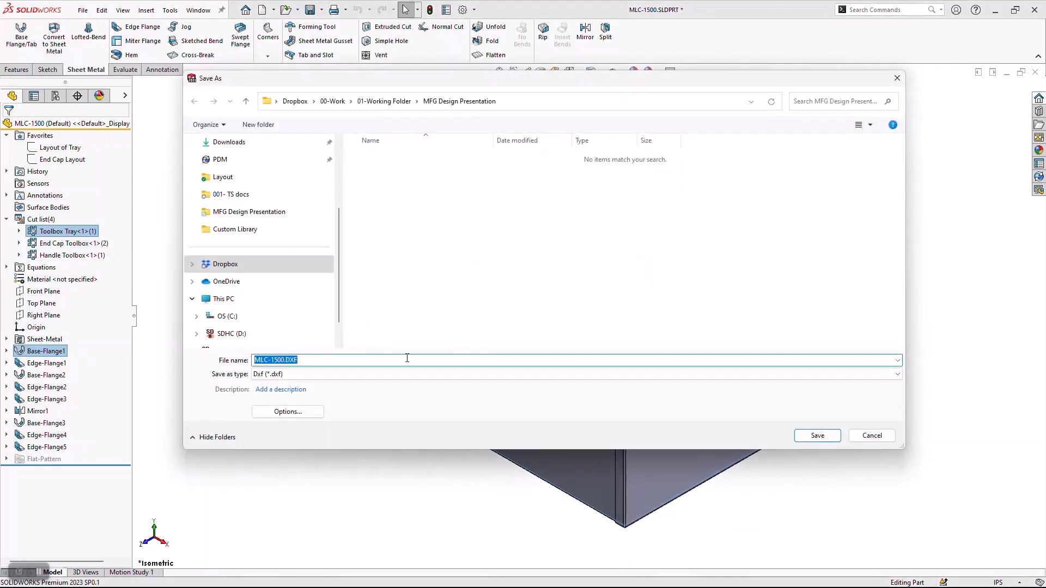
# Name the DXF export file MLC-1500 Tray Flat DXF and save it in the MFG Design Presentation folder.
pyautogui.click(309, 362)
pyautogui.moveTo(308, 362); pyautogui.dragTo(253, 361)
pyautogui.write('MLC ')
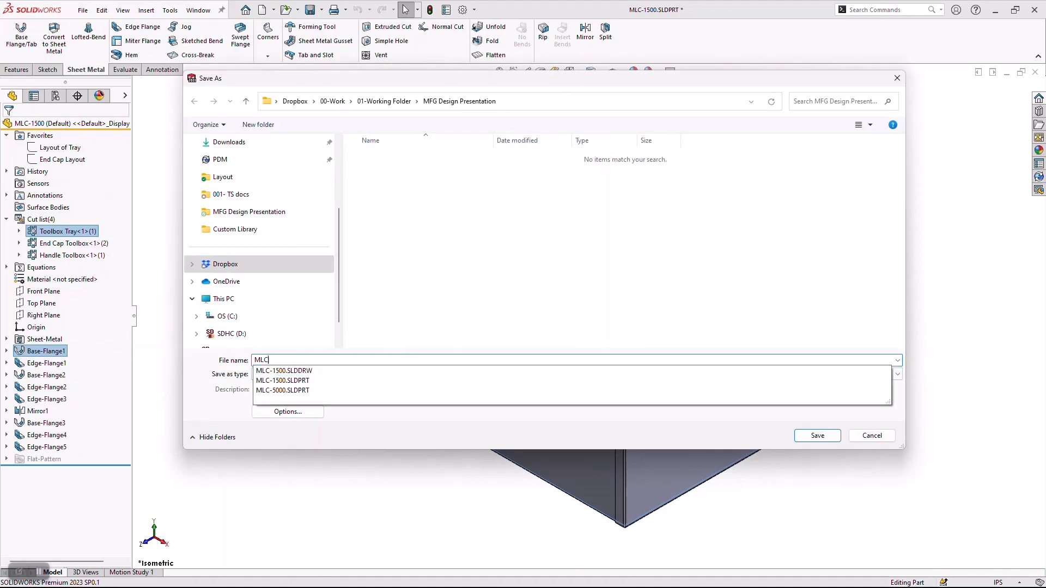
pyautogui.write('-1500 T')
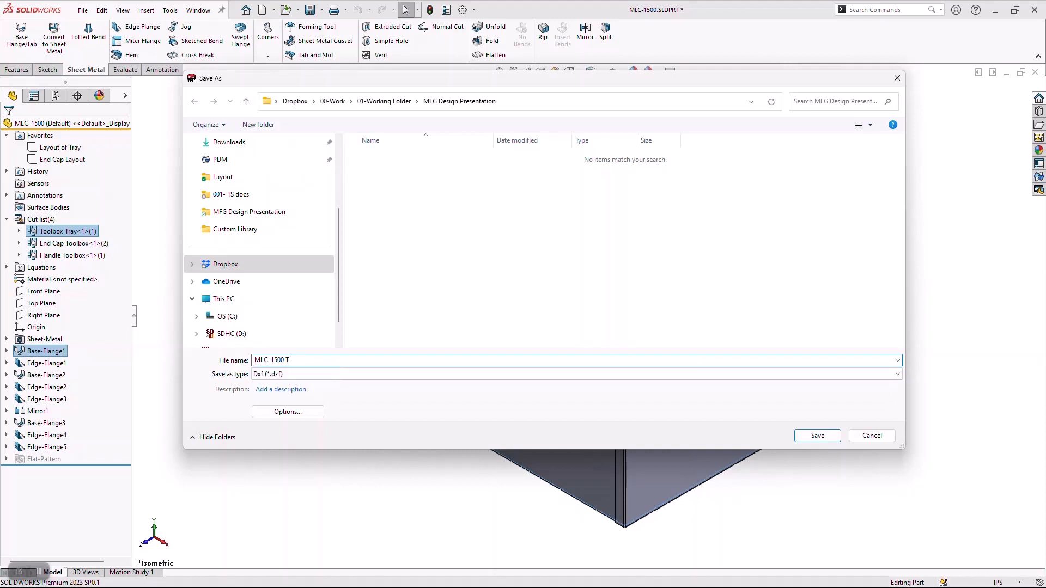
pyautogui.write('ray Flat D')
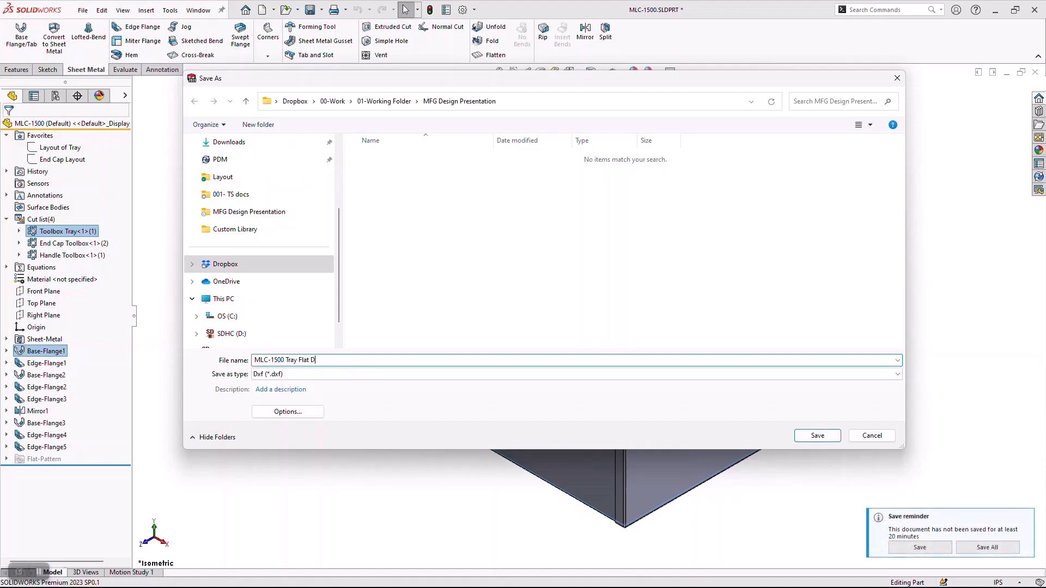
pyautogui.write('XF')
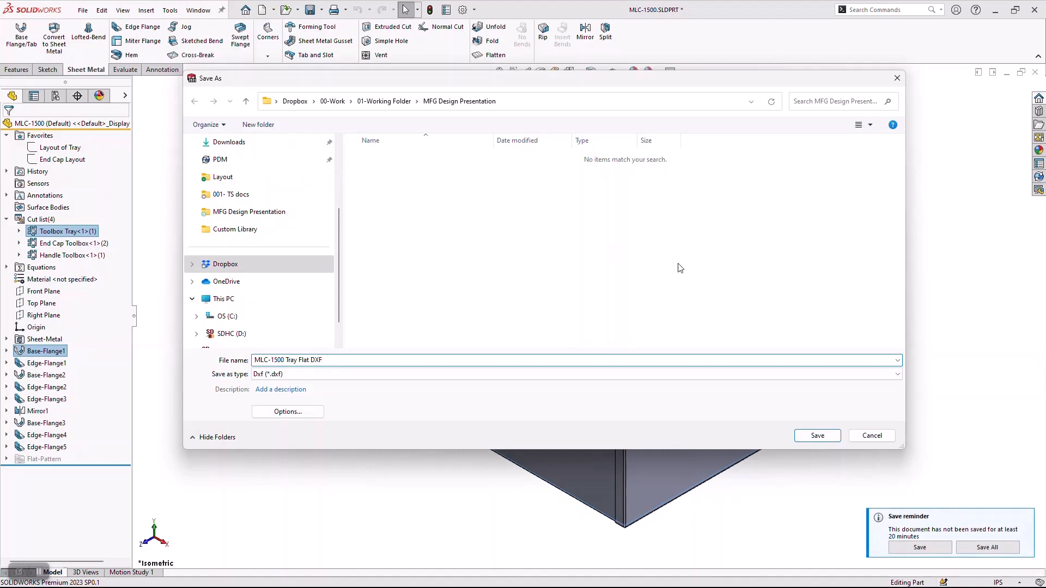
pyautogui.click(826, 434)
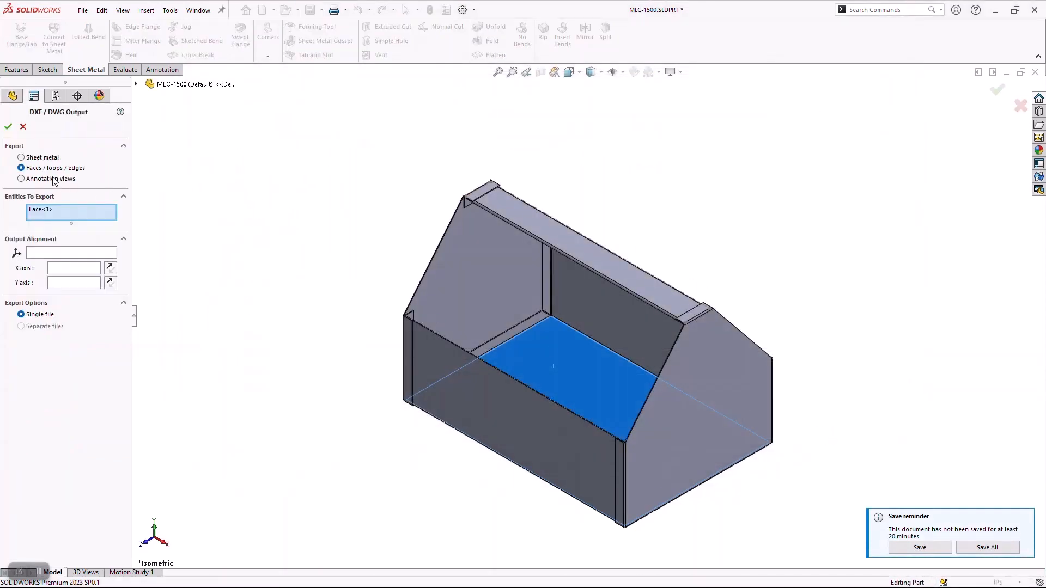
# Export the tray's flat pattern as sheet metal with geometry and bend lines, using the Outline and Bend layer mapping.
pyautogui.click(21, 158)
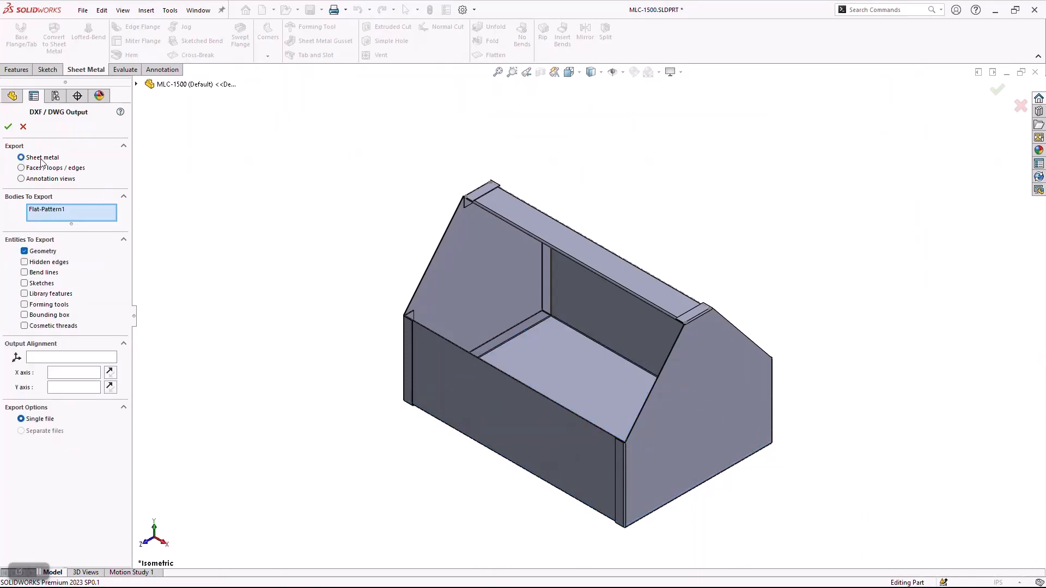
pyautogui.click(23, 273)
pyautogui.click(8, 126)
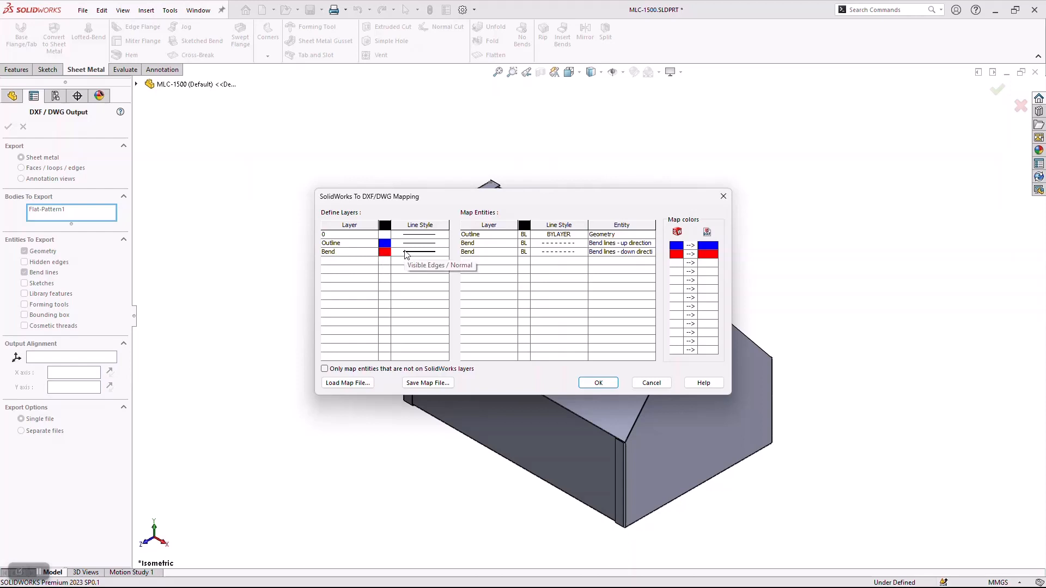
pyautogui.click(599, 382)
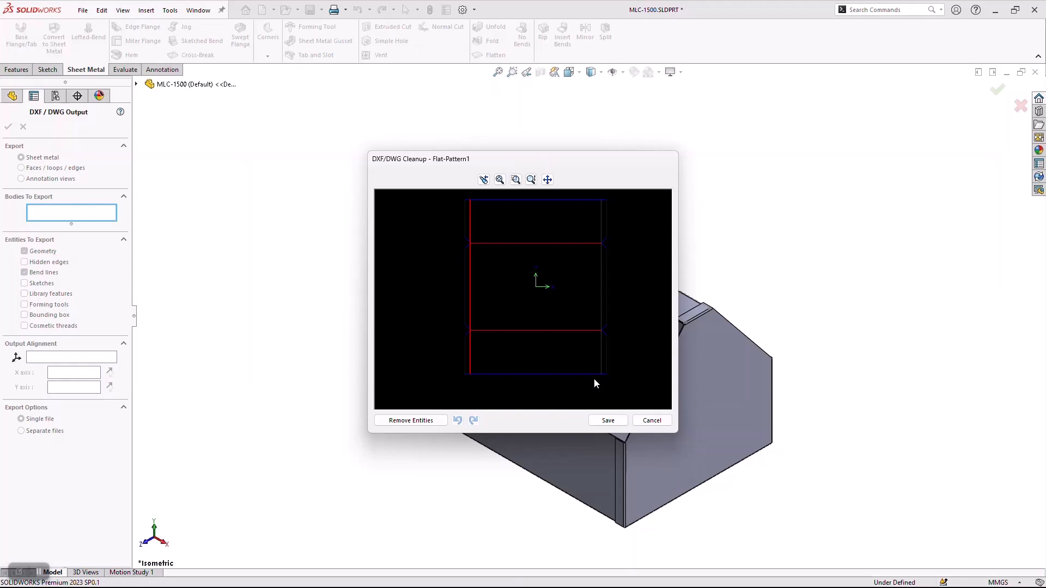
pyautogui.click(605, 420)
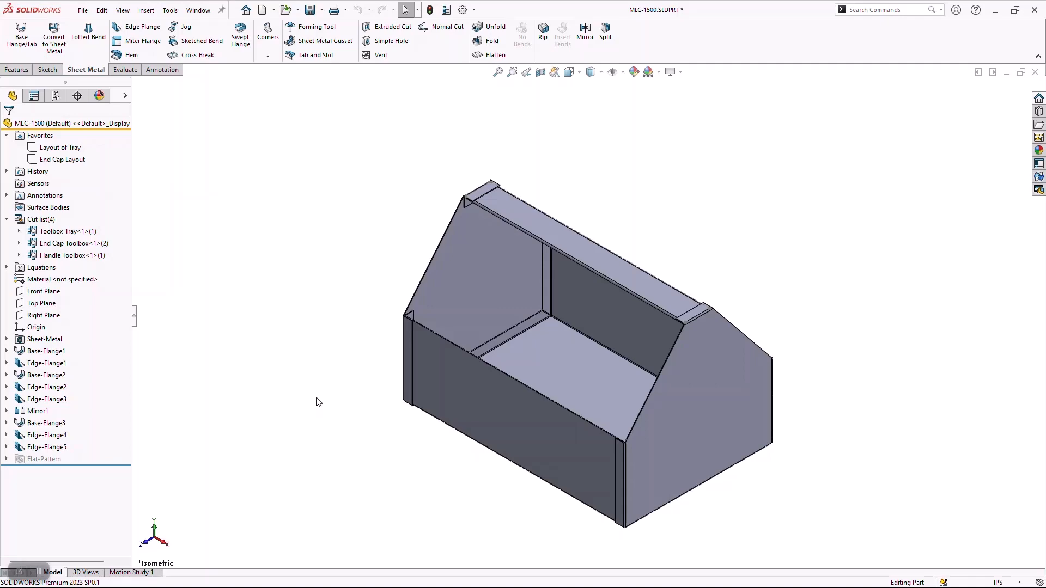
pyautogui.hotkey('alt', 'Tab')
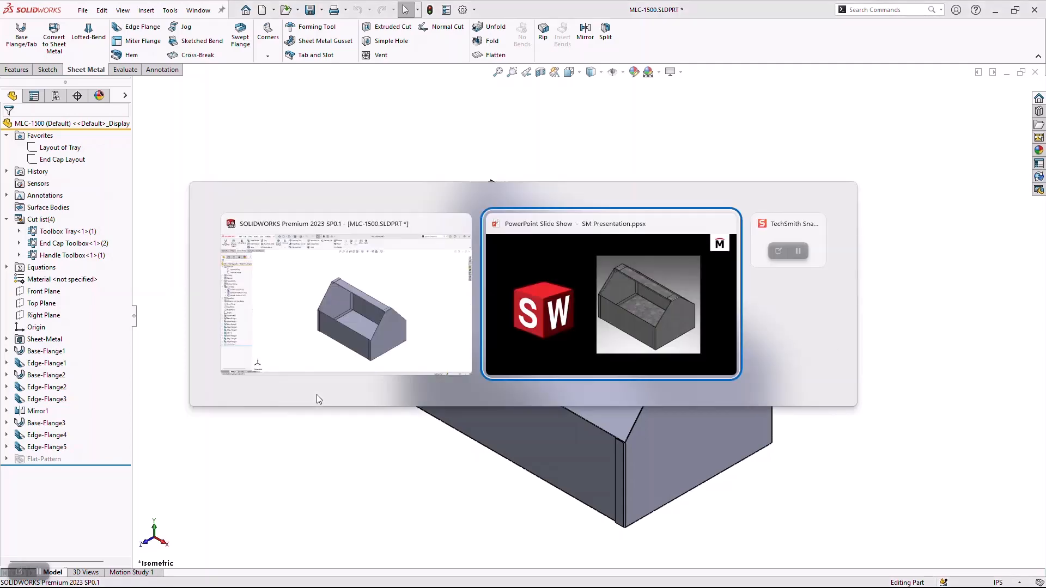
pyautogui.click(550, 357)
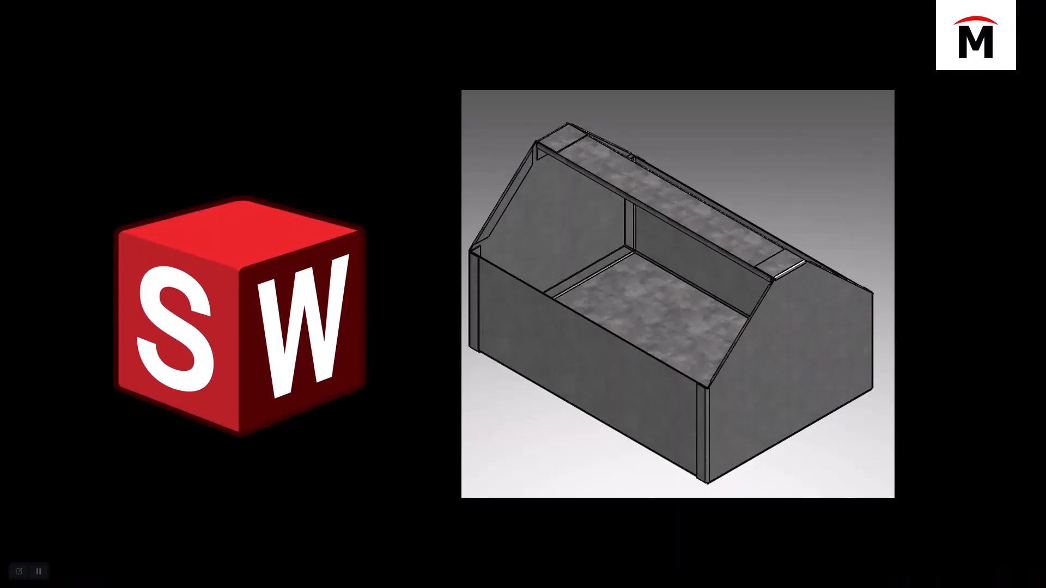
pyautogui.press('Right')
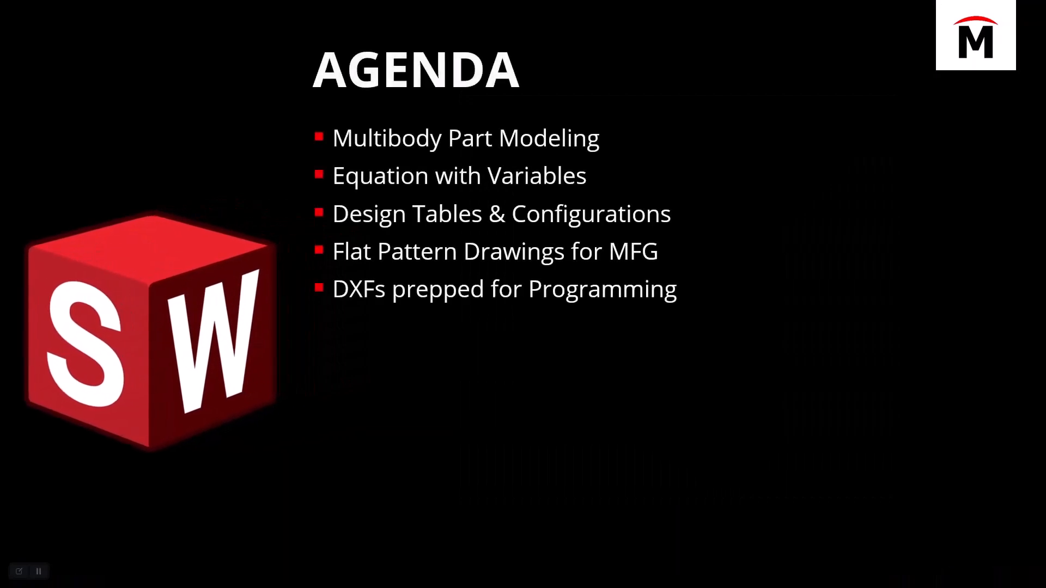